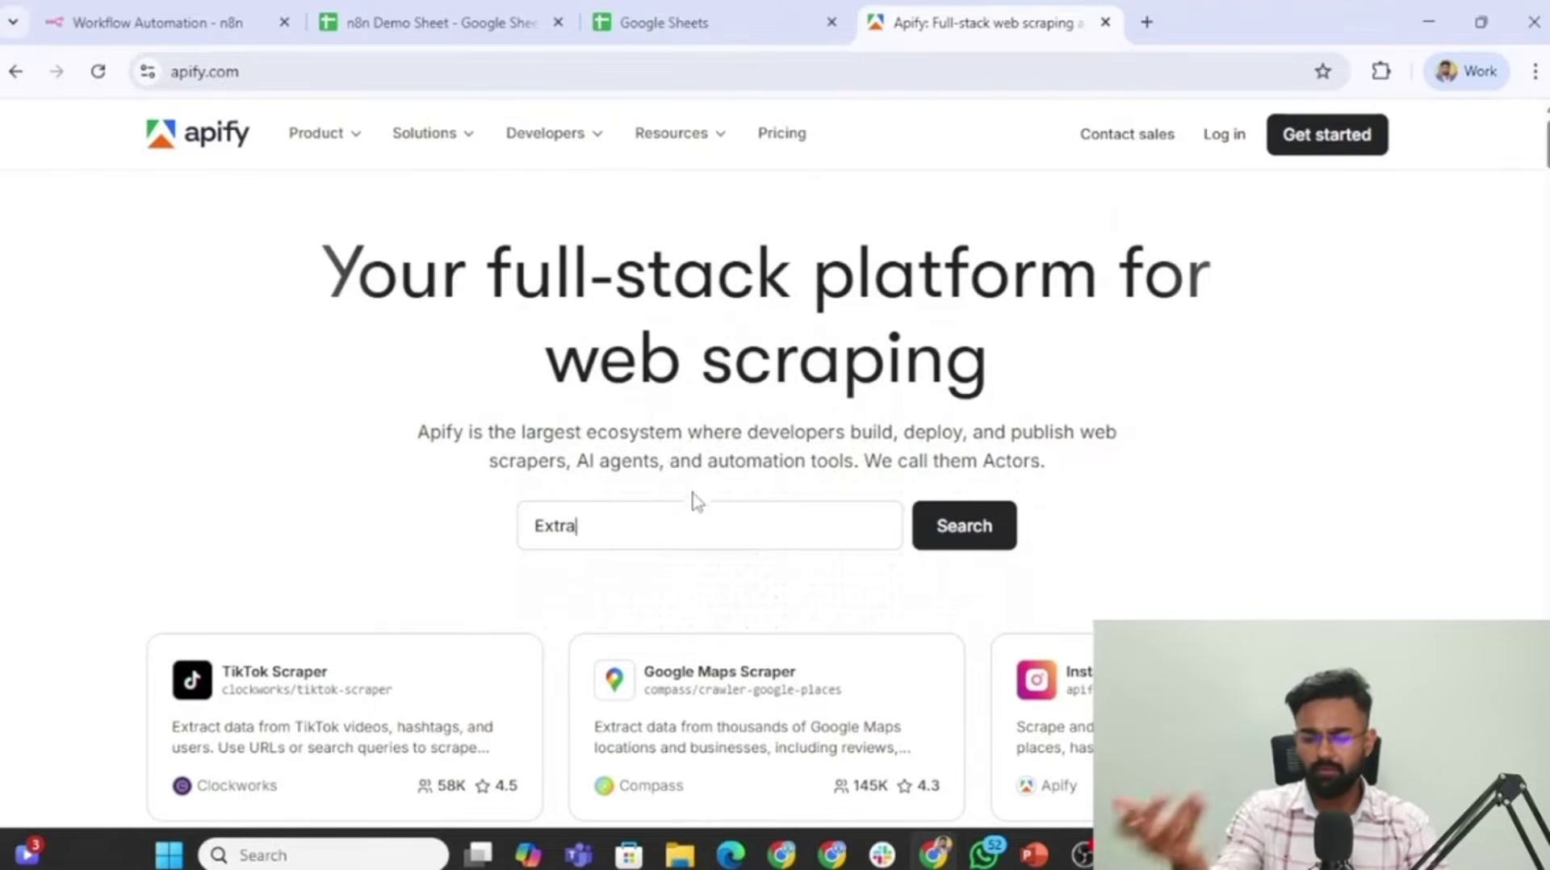
Search the Apify Store for 'LinkedIn' and open the Linkedin Profile Posts Scraper [NO COOKIES] actor.
{"action": "left_click", "coordinate": [624, 533]}
{"action": "type", "text": "LinkedIn"}
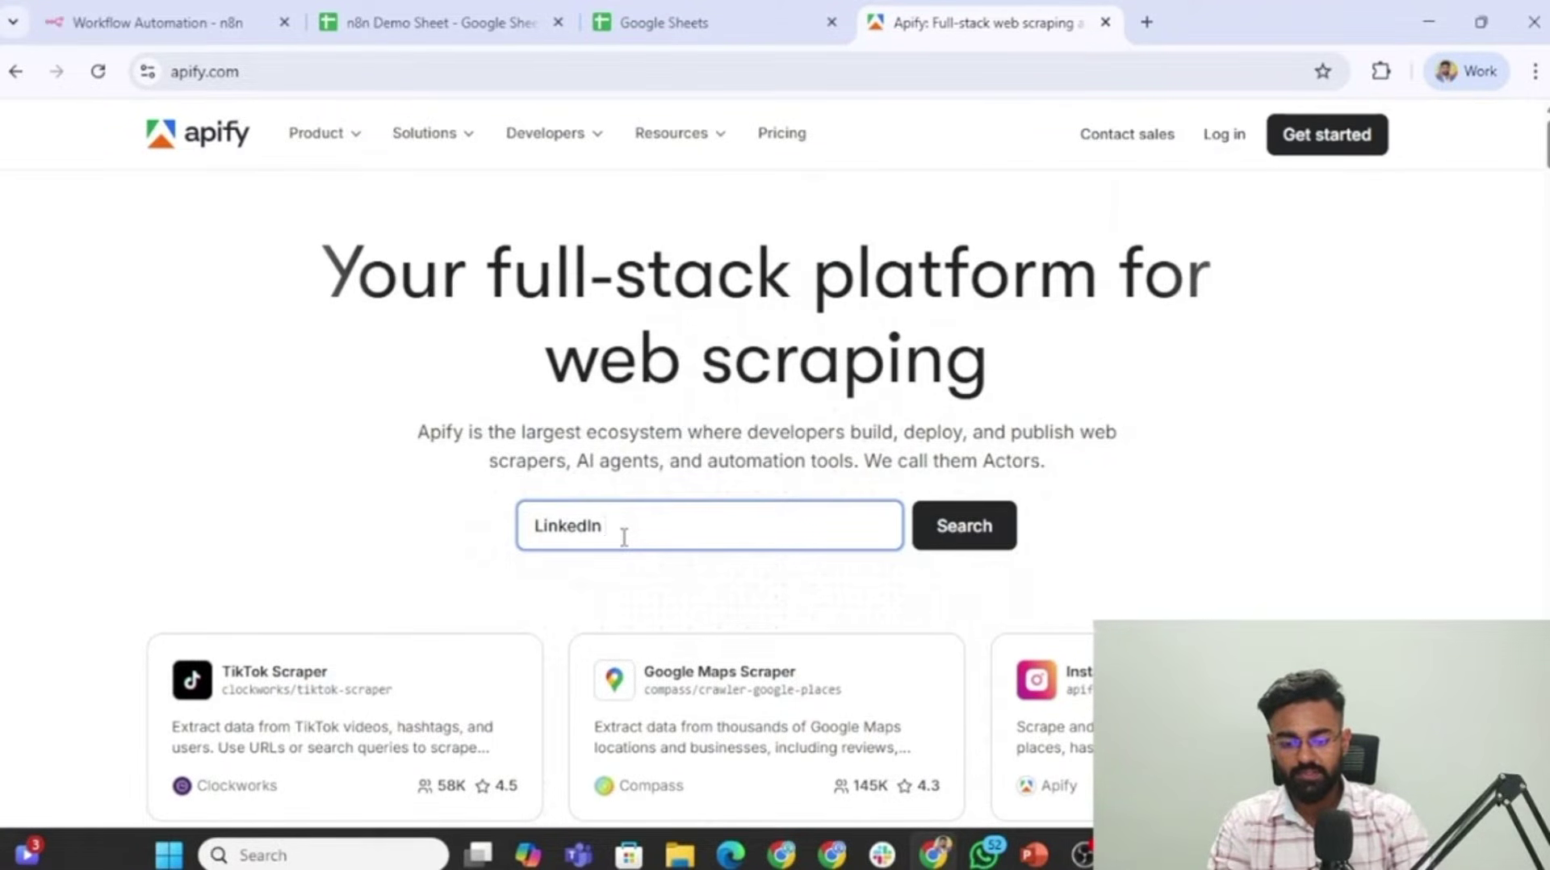
{"action": "left_click", "coordinate": [951, 542]}
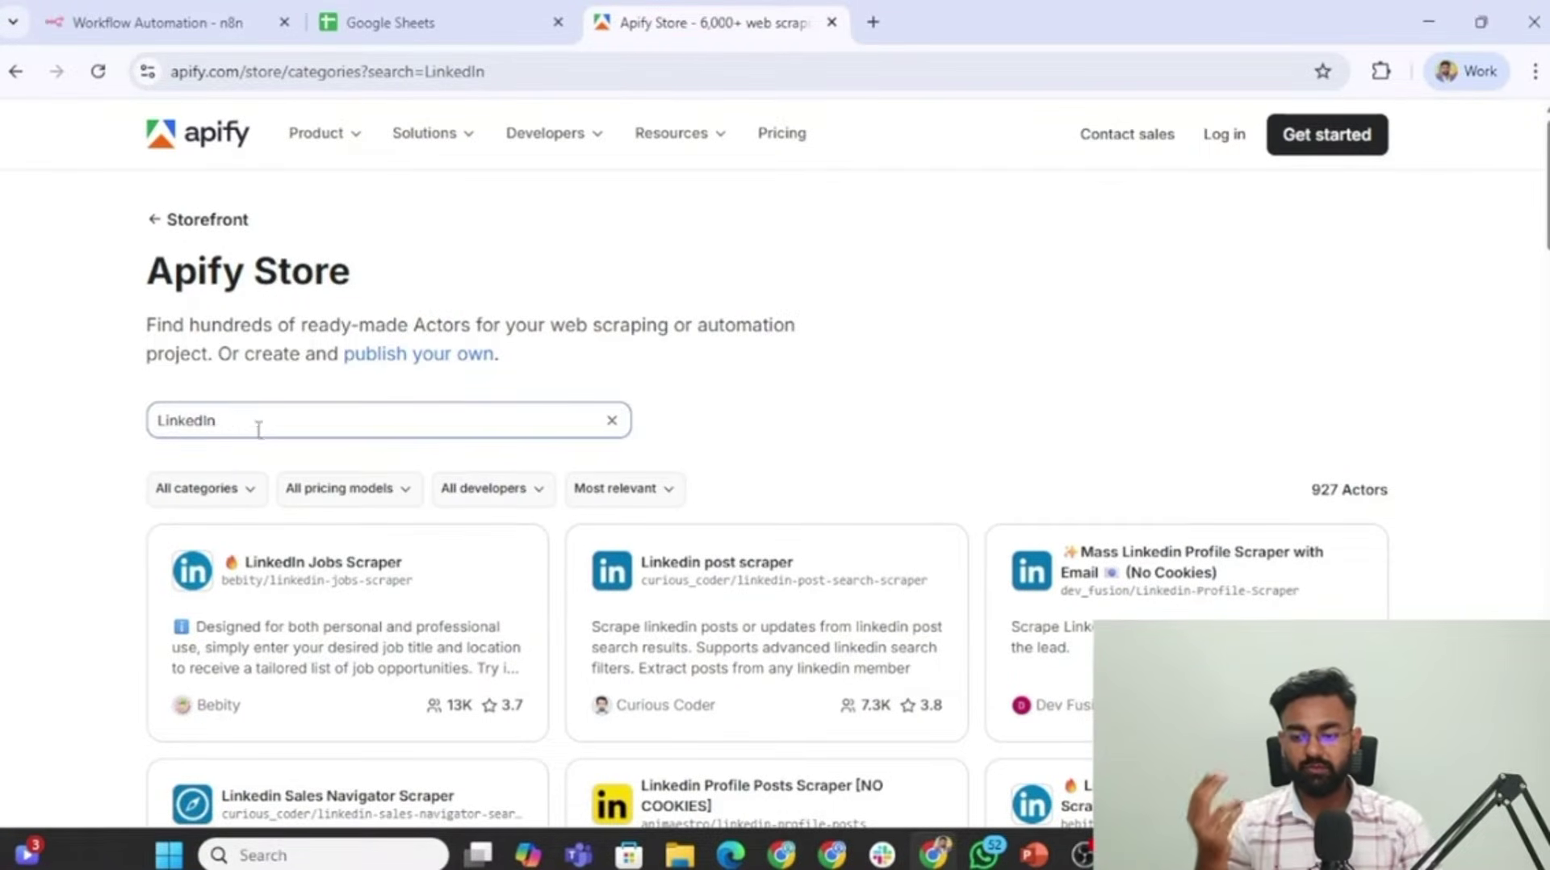
{"action": "scroll", "coordinate": [484, 359], "scroll_direction": "down", "scroll_amount": 4}
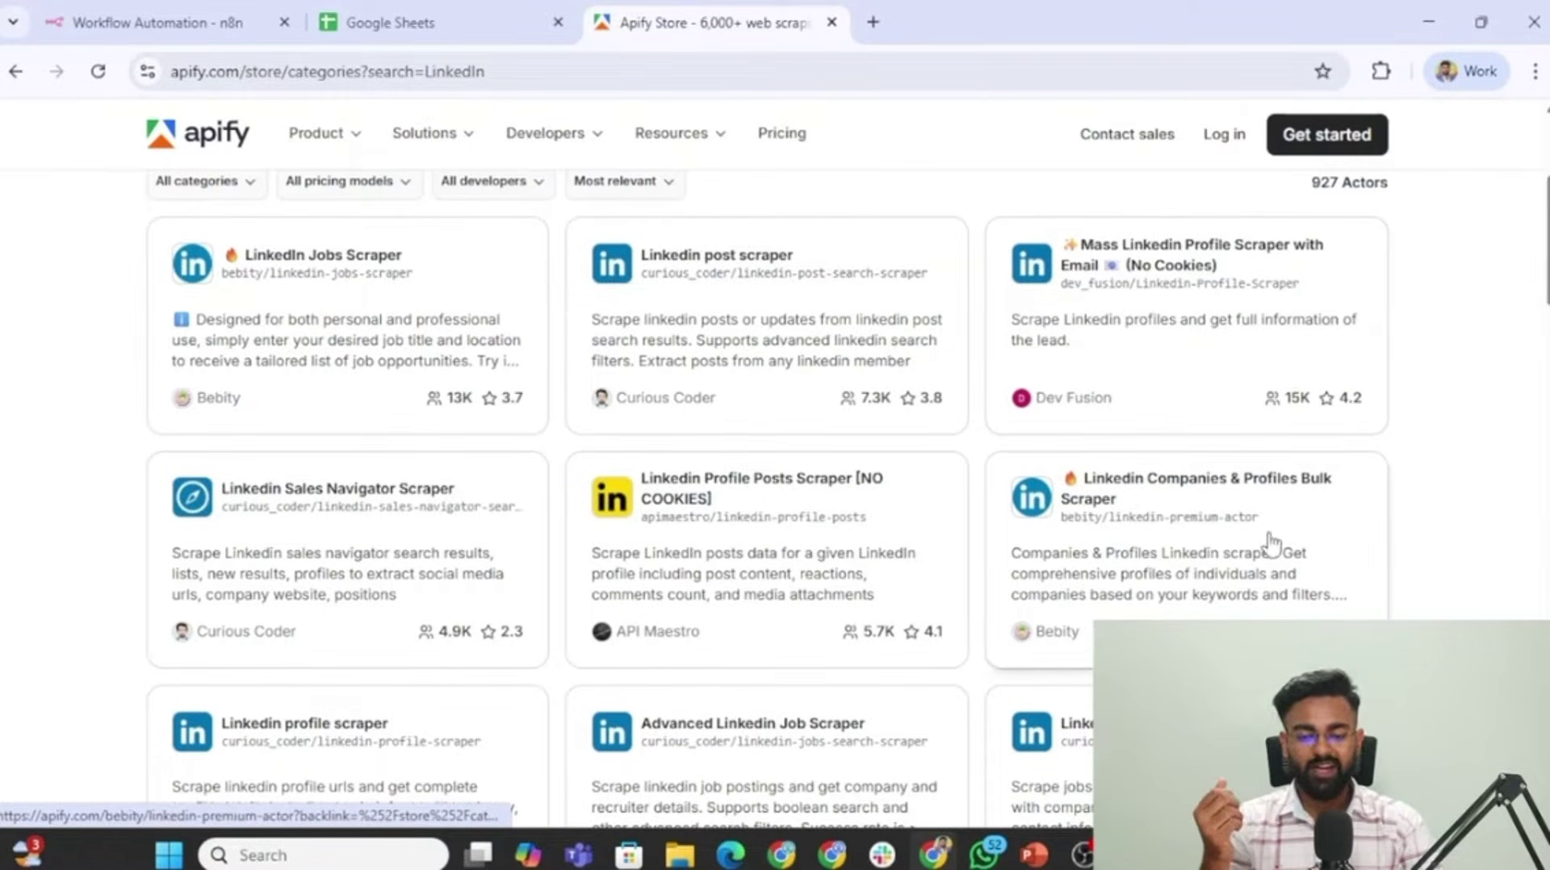
{"action": "scroll", "coordinate": [928, 449], "scroll_direction": "down", "scroll_amount": 1}
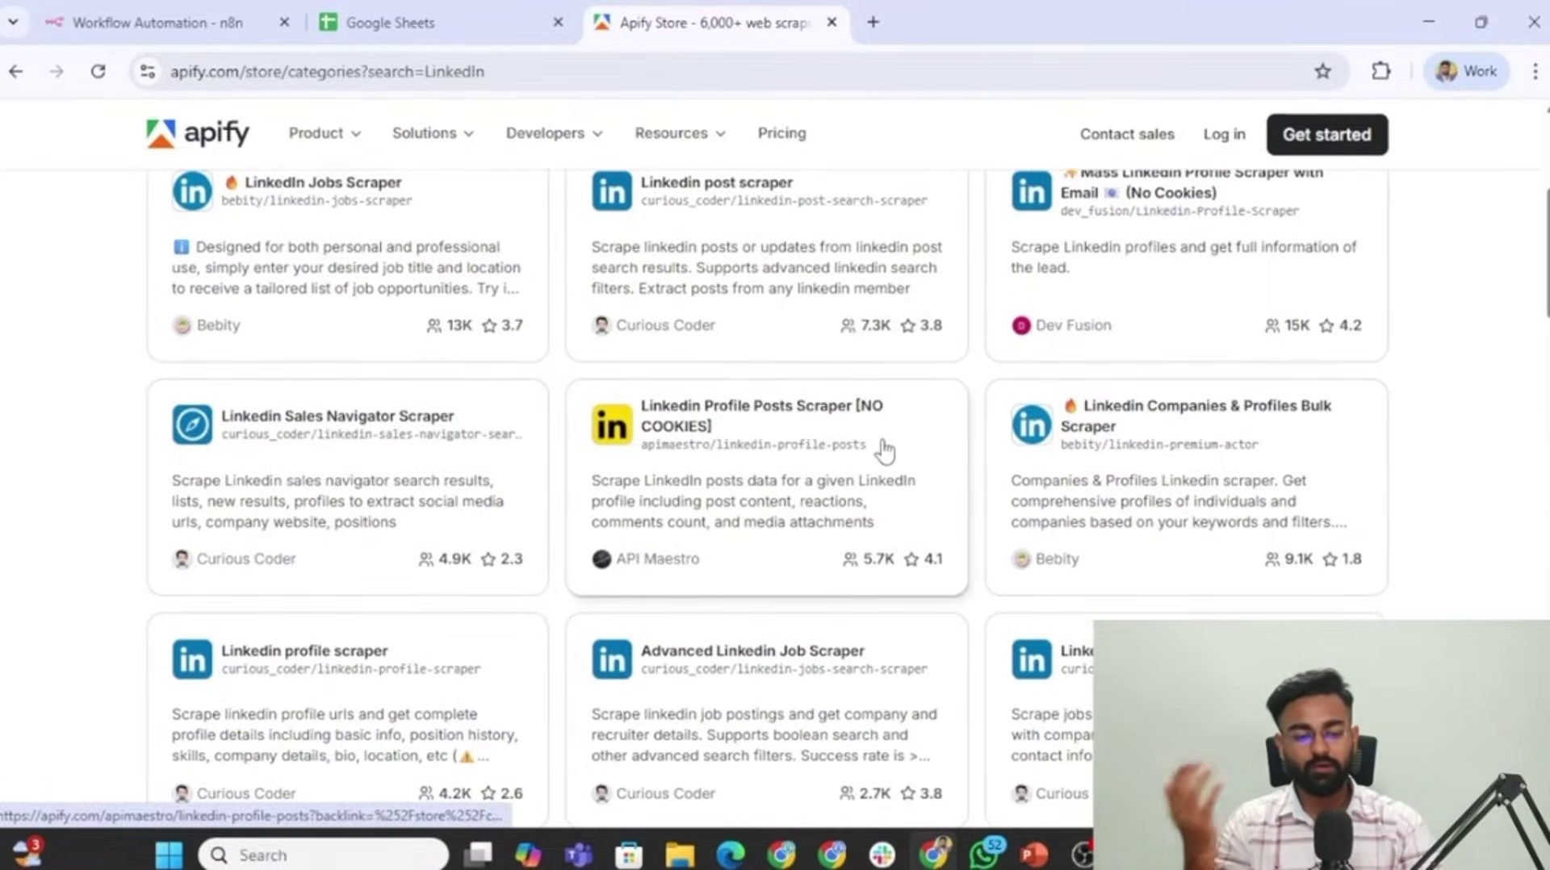
{"action": "scroll", "coordinate": [886, 449], "scroll_direction": "up", "scroll_amount": 1}
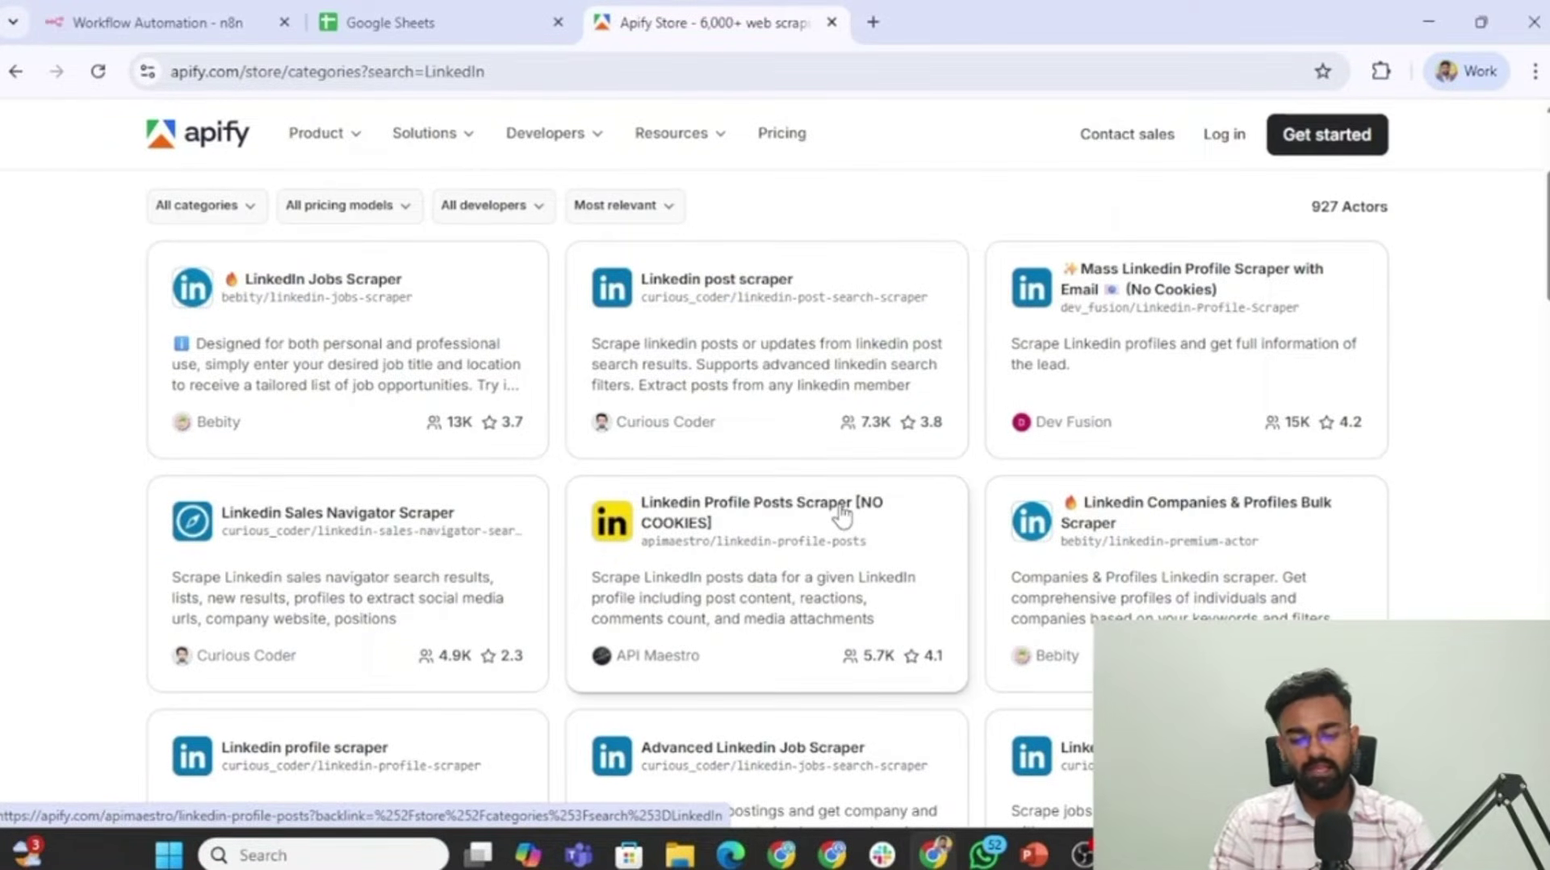
{"action": "left_click", "coordinate": [802, 506]}
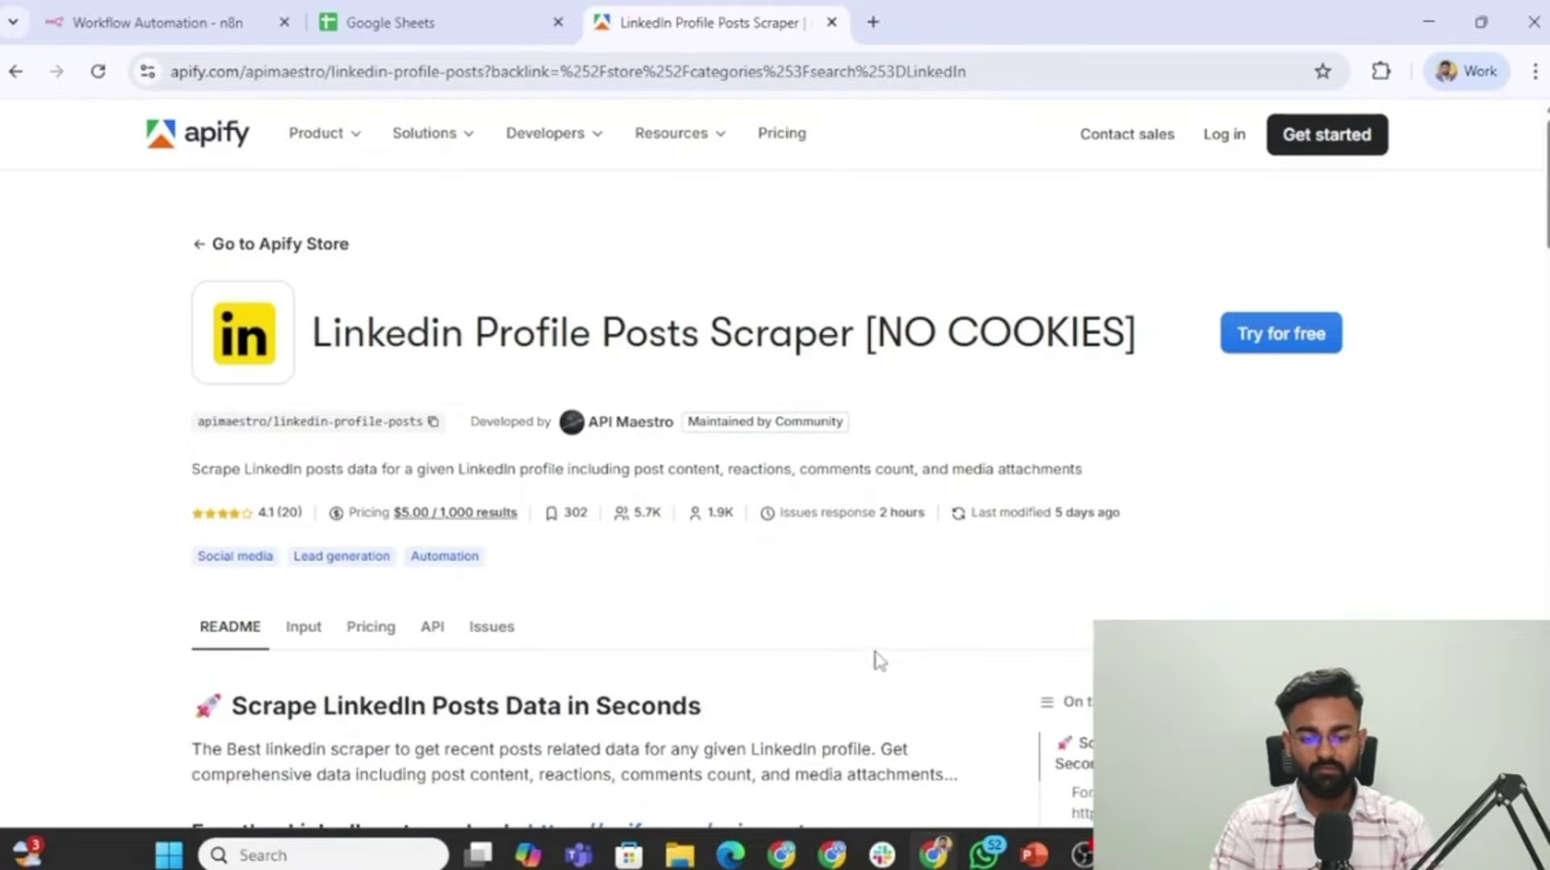
Start the scraper's free trial so its input form opens in Apify Console.
{"action": "scroll", "coordinate": [421, 459], "scroll_direction": "down", "scroll_amount": 1}
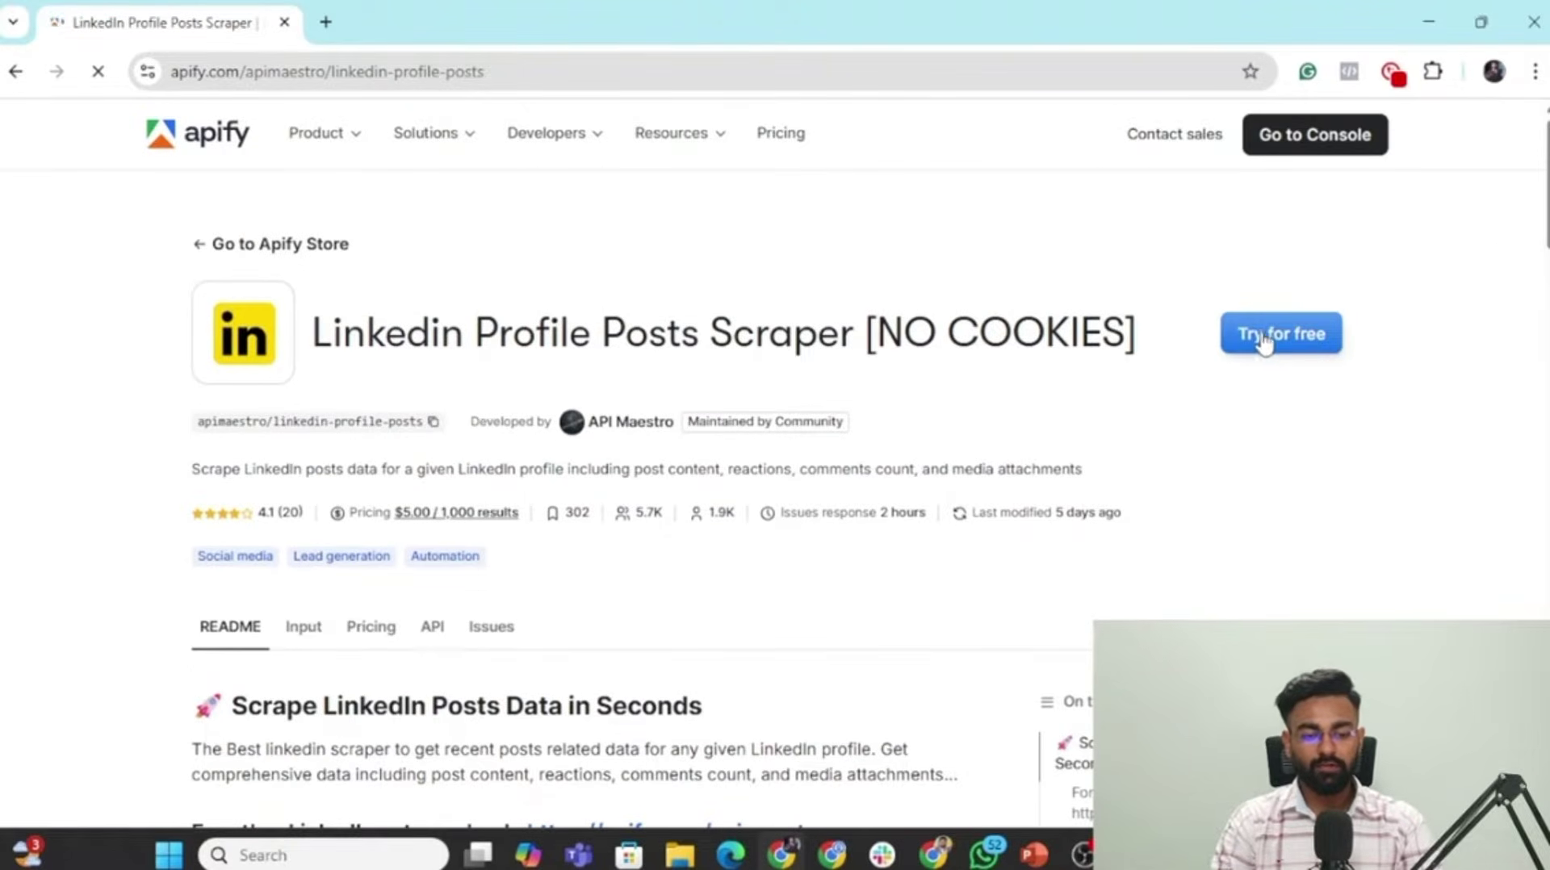
{"action": "left_click", "coordinate": [1316, 336]}
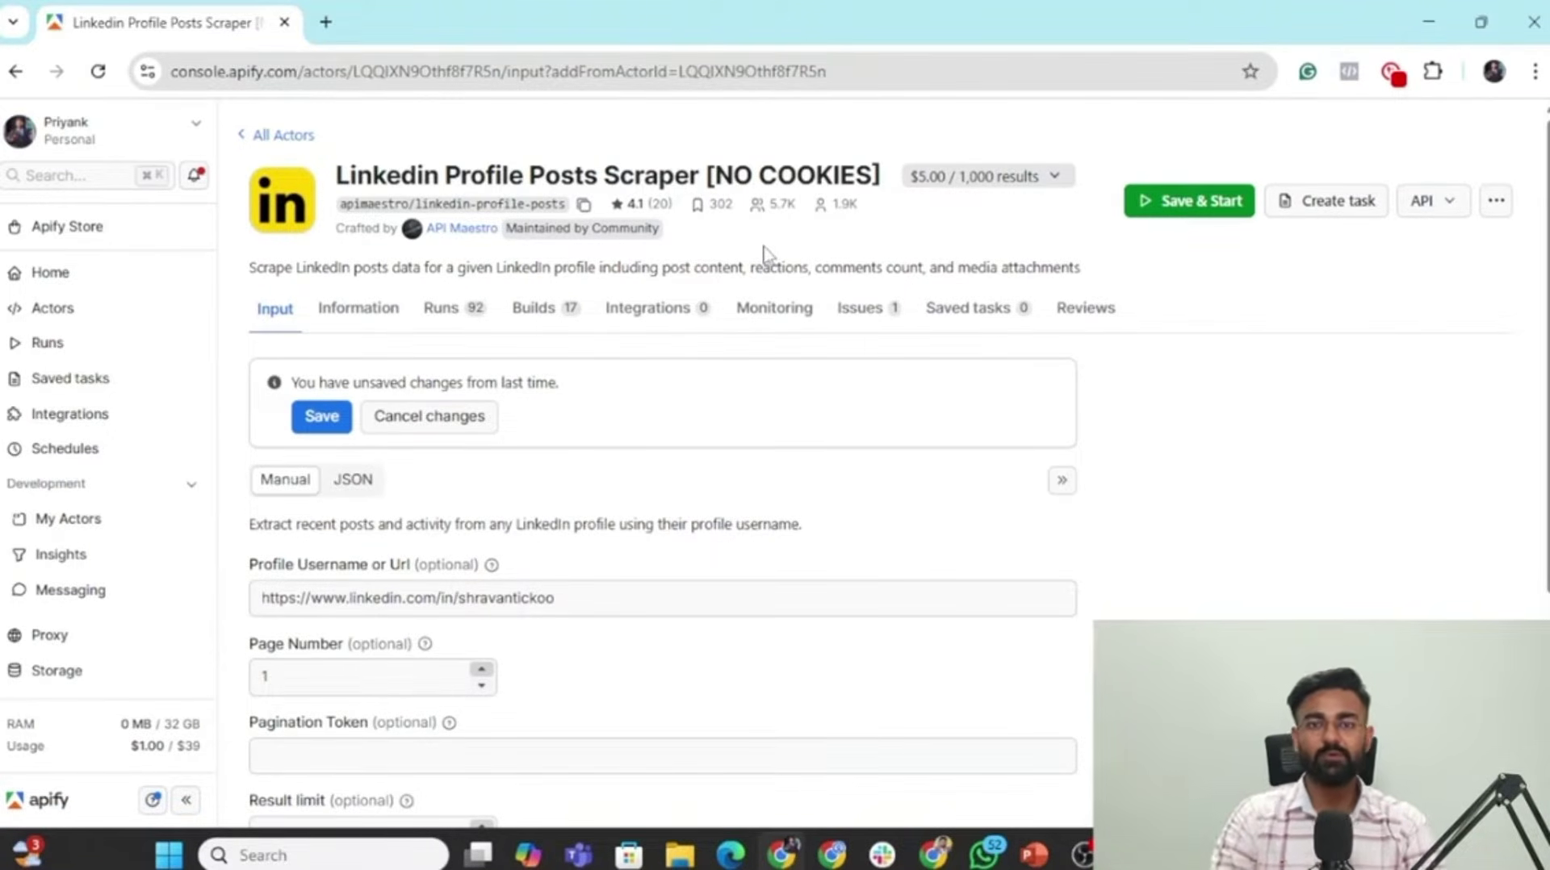
Discard the unsaved input changes and show the actor's API endpoints.
{"action": "left_click", "coordinate": [435, 416]}
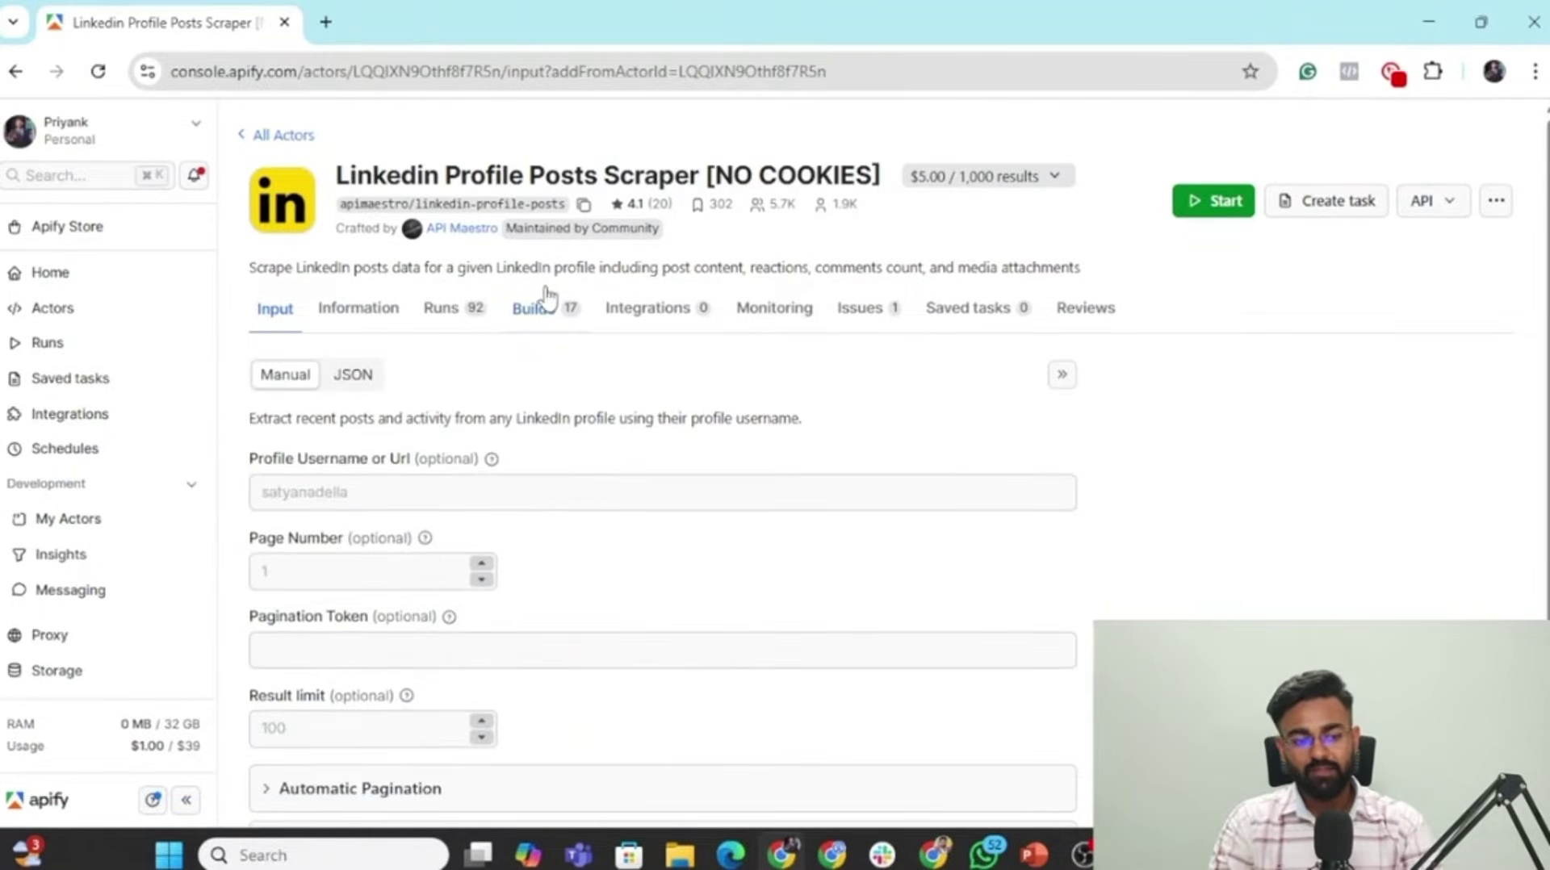
{"action": "left_click", "coordinate": [1453, 208]}
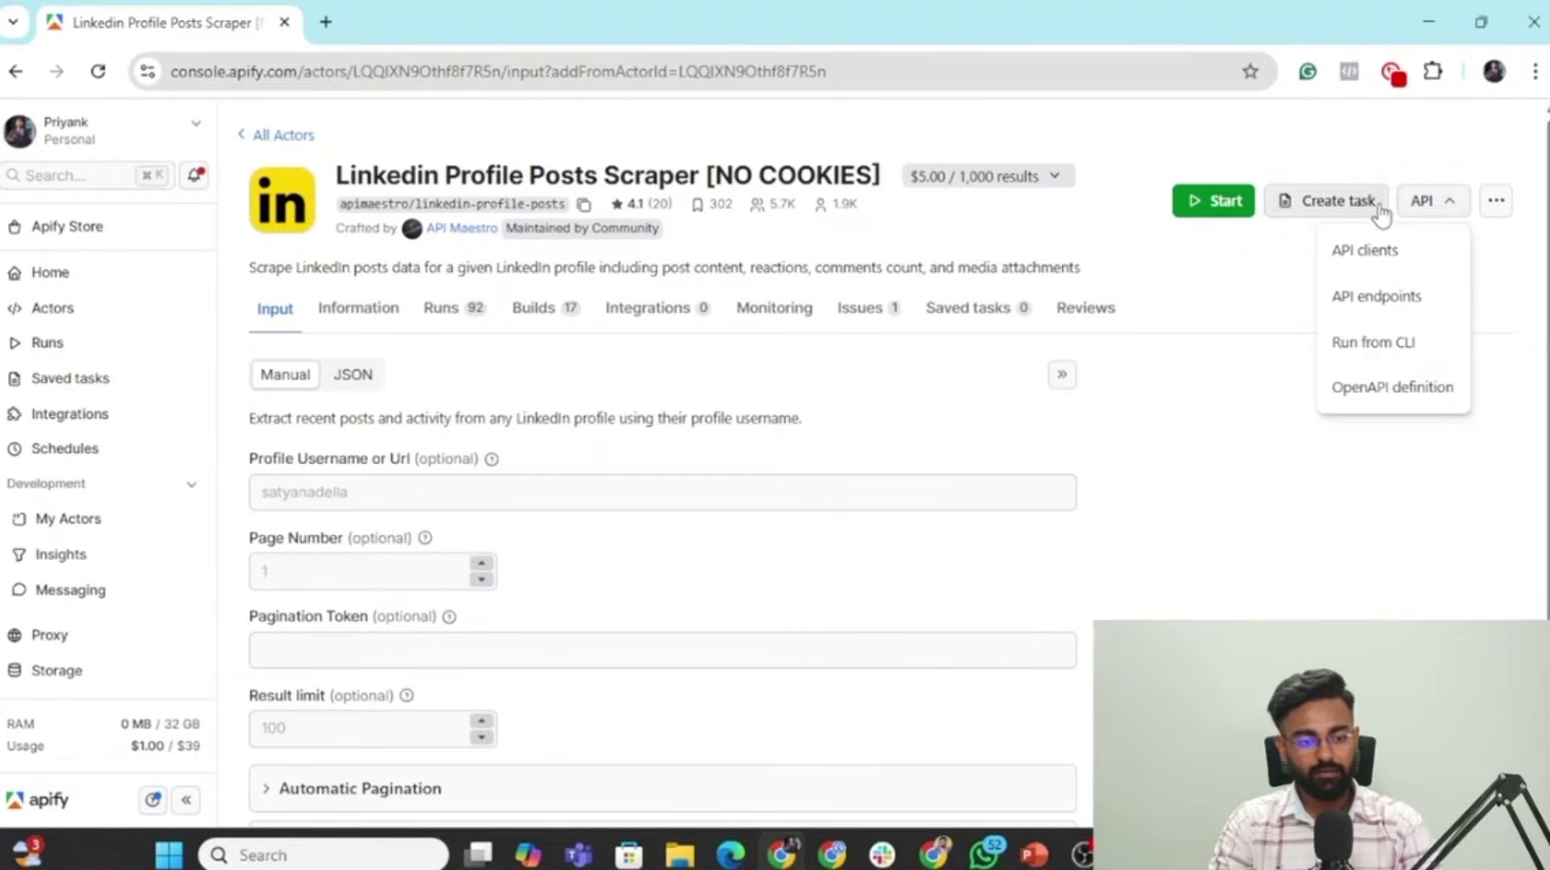
{"action": "left_click", "coordinate": [1388, 303]}
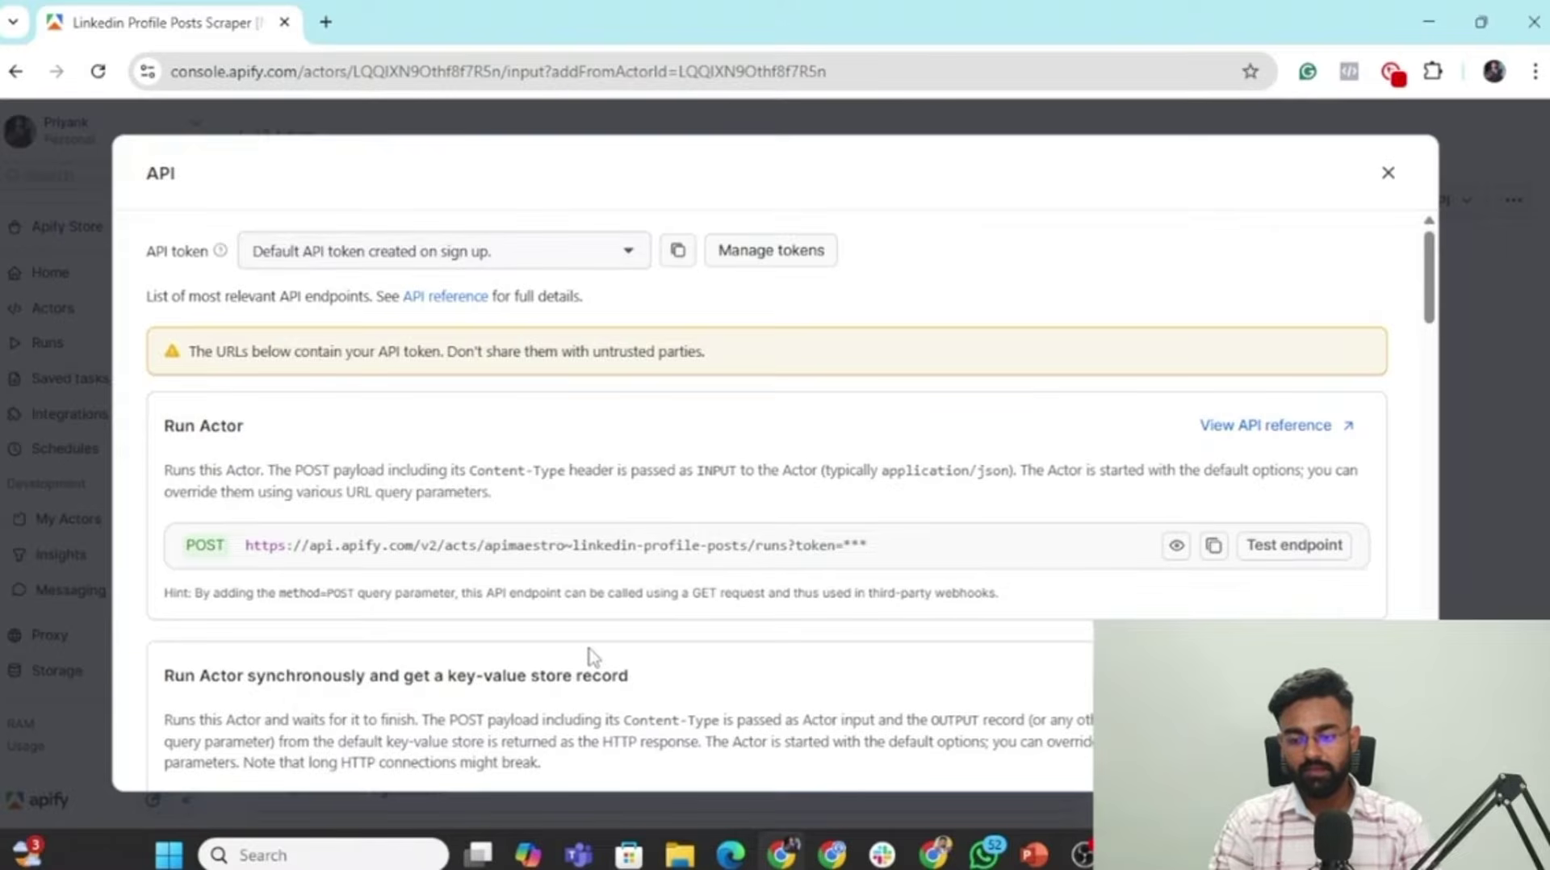
Open the API reference for 'Run Actor synchronously and get dataset items'.
{"action": "scroll", "coordinate": [589, 656], "scroll_direction": "down", "scroll_amount": 5}
{"action": "scroll", "coordinate": [589, 657], "scroll_direction": "down", "scroll_amount": 1}
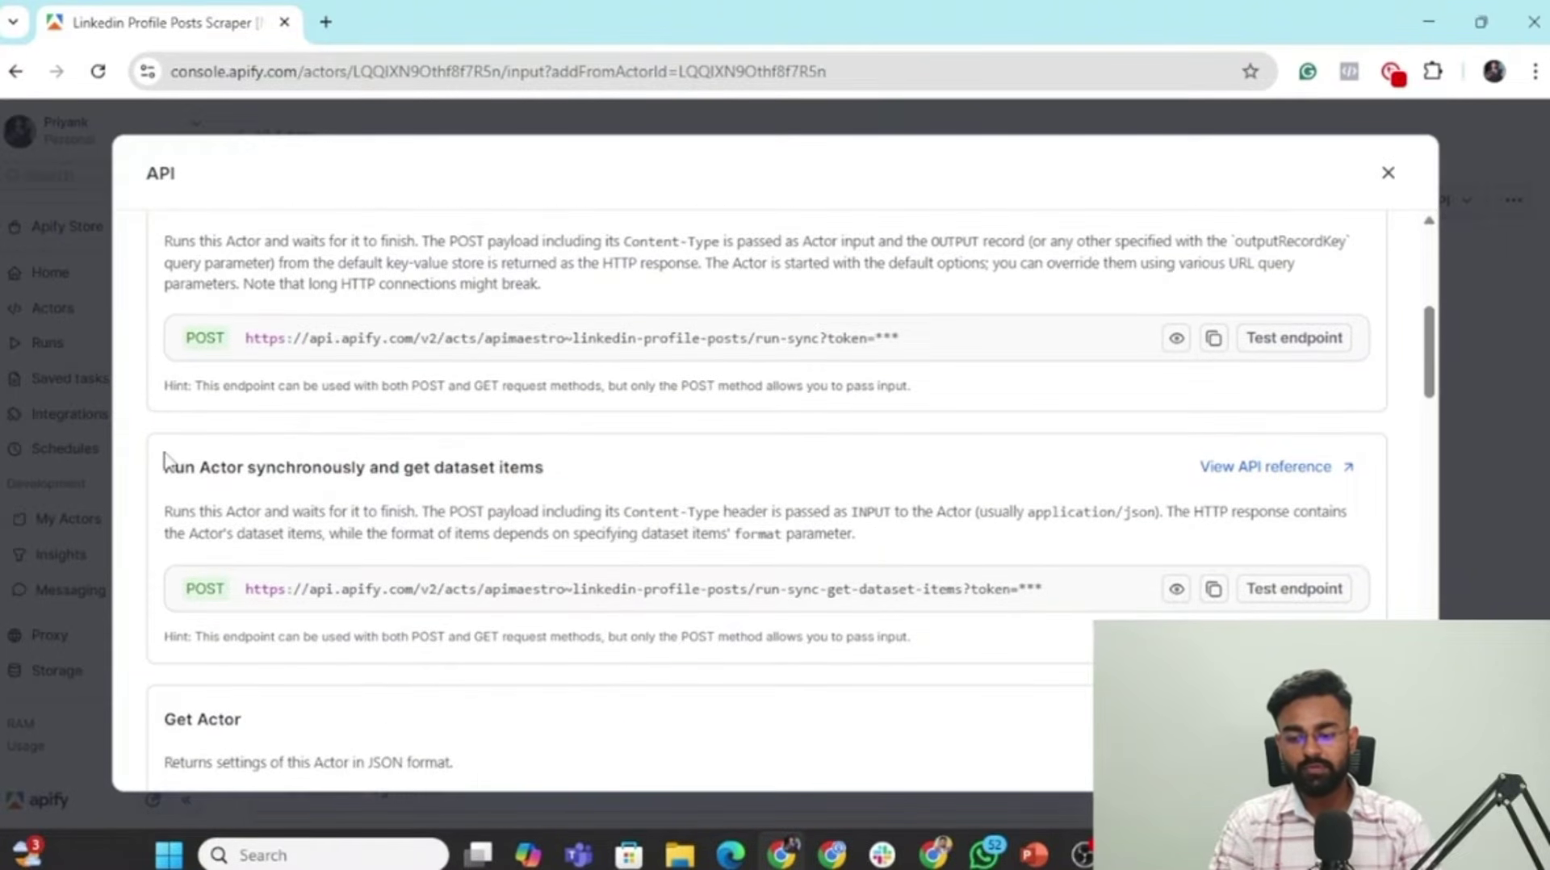
{"action": "left_click_drag", "start_coordinate": [164, 460], "coordinate": [553, 473]}
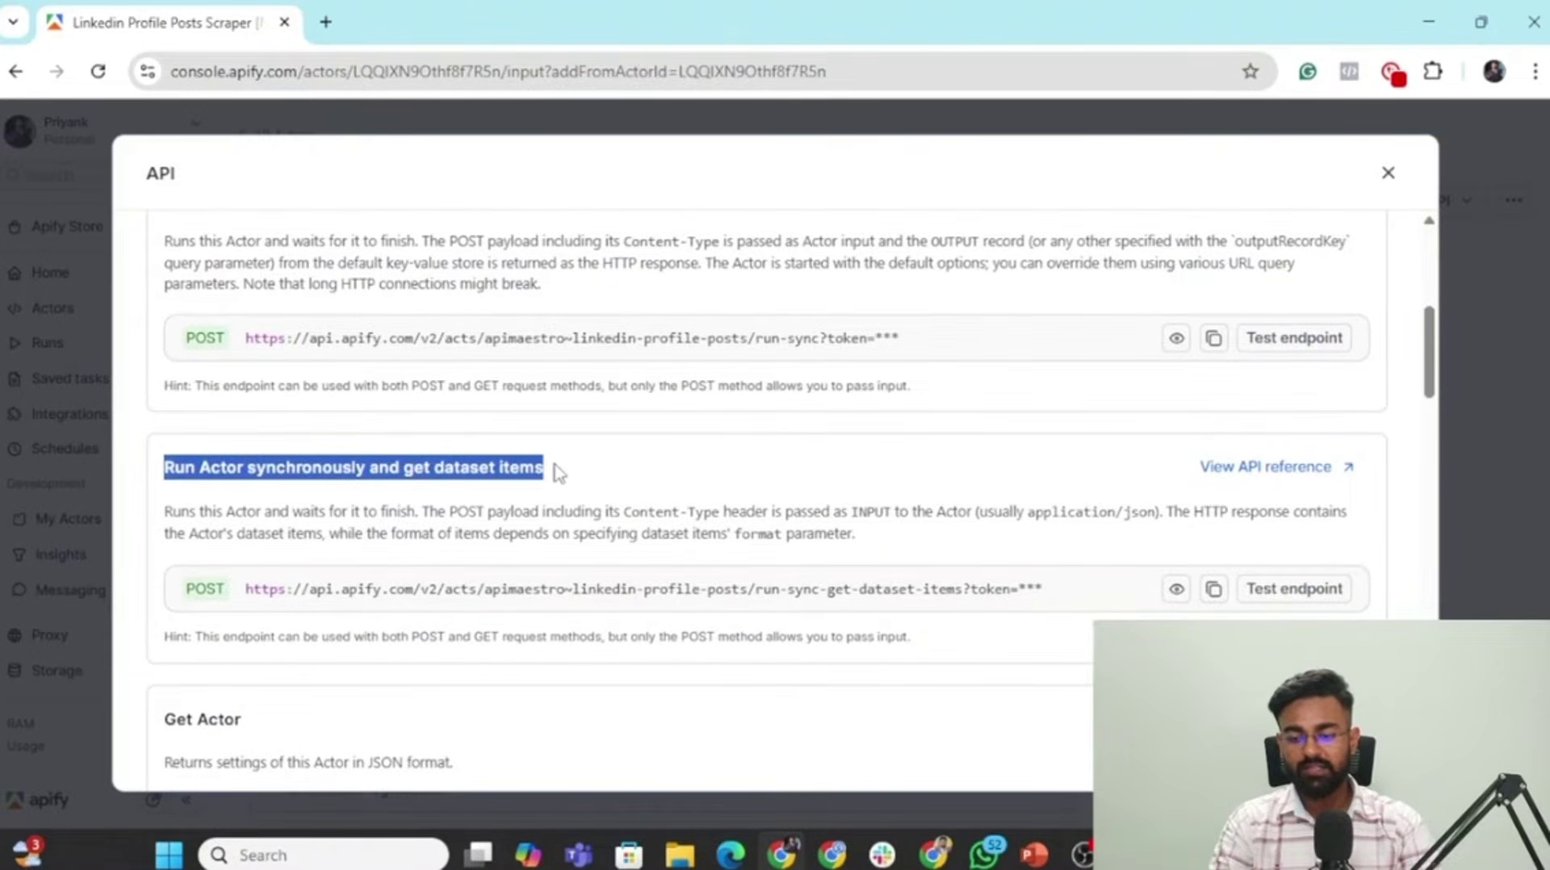
{"action": "left_click", "coordinate": [694, 484]}
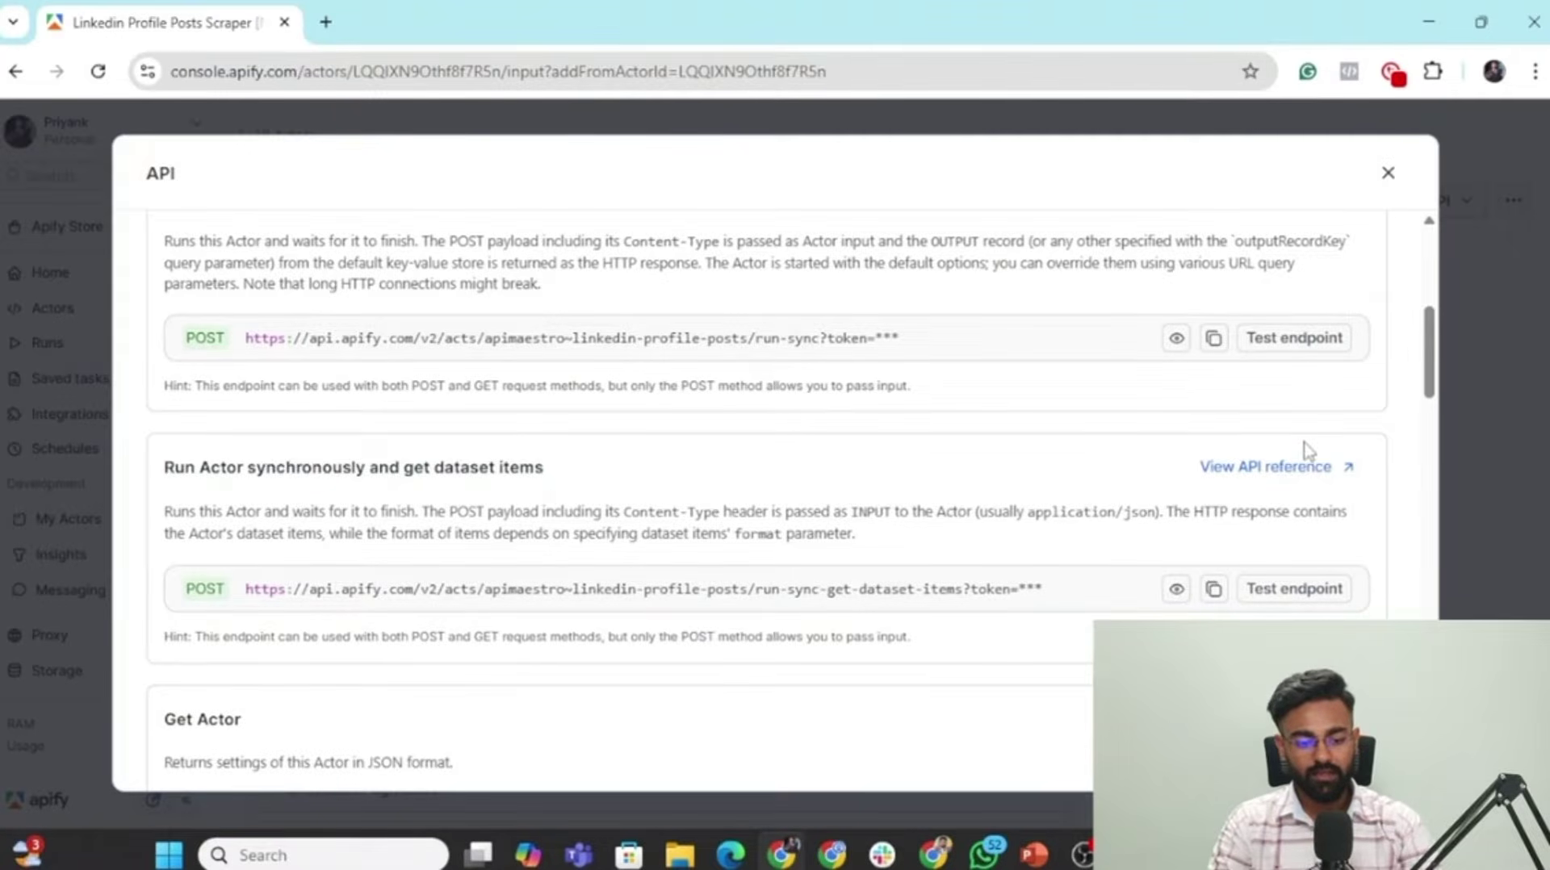
{"action": "left_click", "coordinate": [1292, 470]}
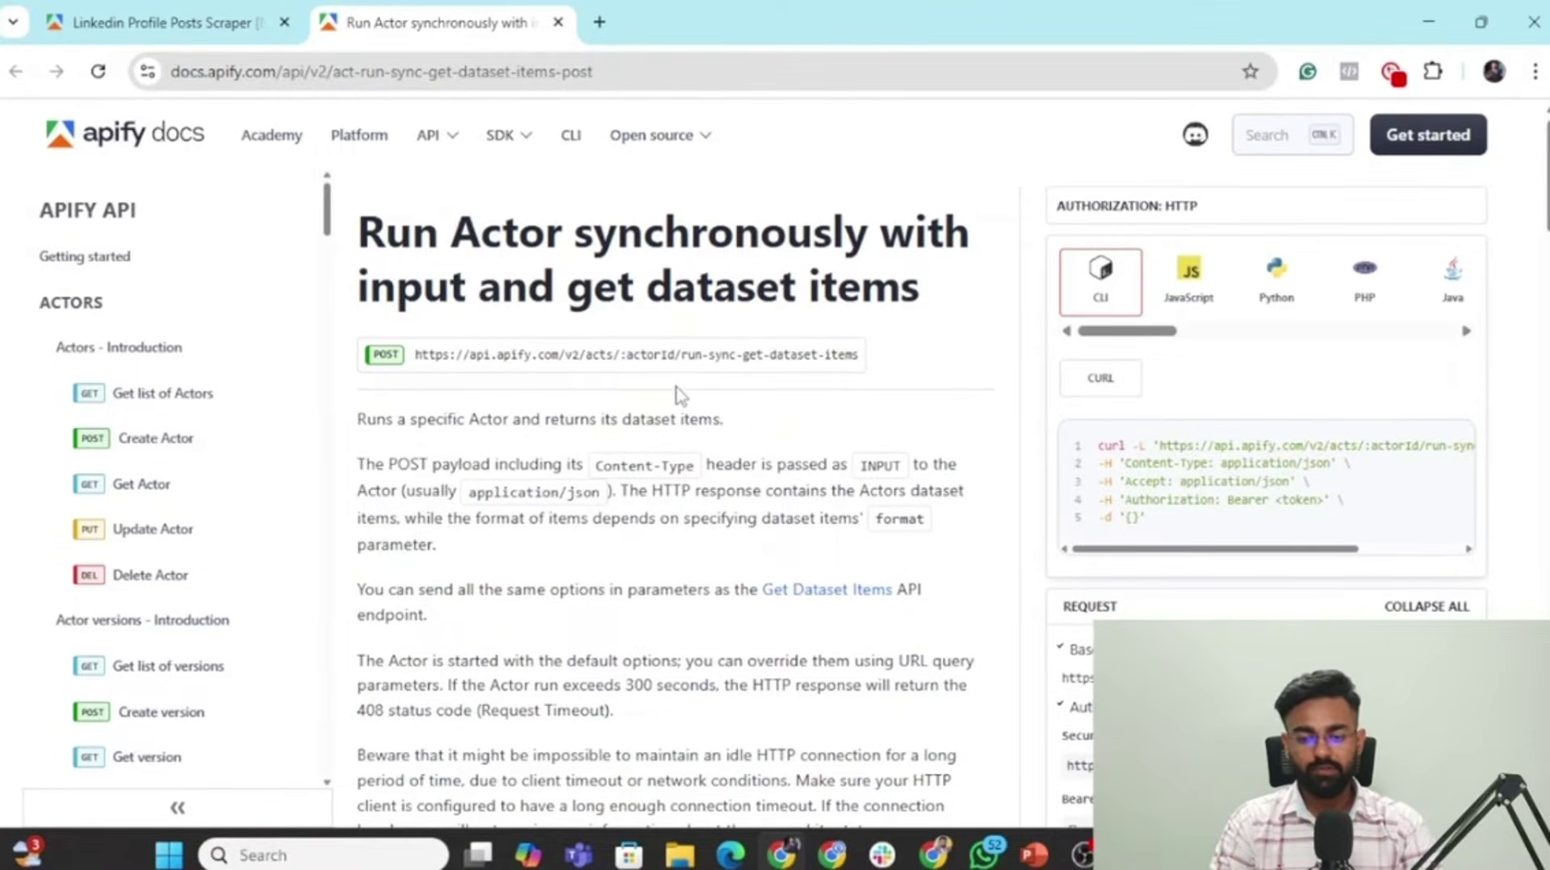
Copy the curl example for the run-sync-get-dataset-items endpoint, then return to the scraper's Console tab.
{"action": "scroll", "coordinate": [680, 396], "scroll_direction": "down", "scroll_amount": 14}
{"action": "scroll", "coordinate": [678, 398], "scroll_direction": "up", "scroll_amount": 7}
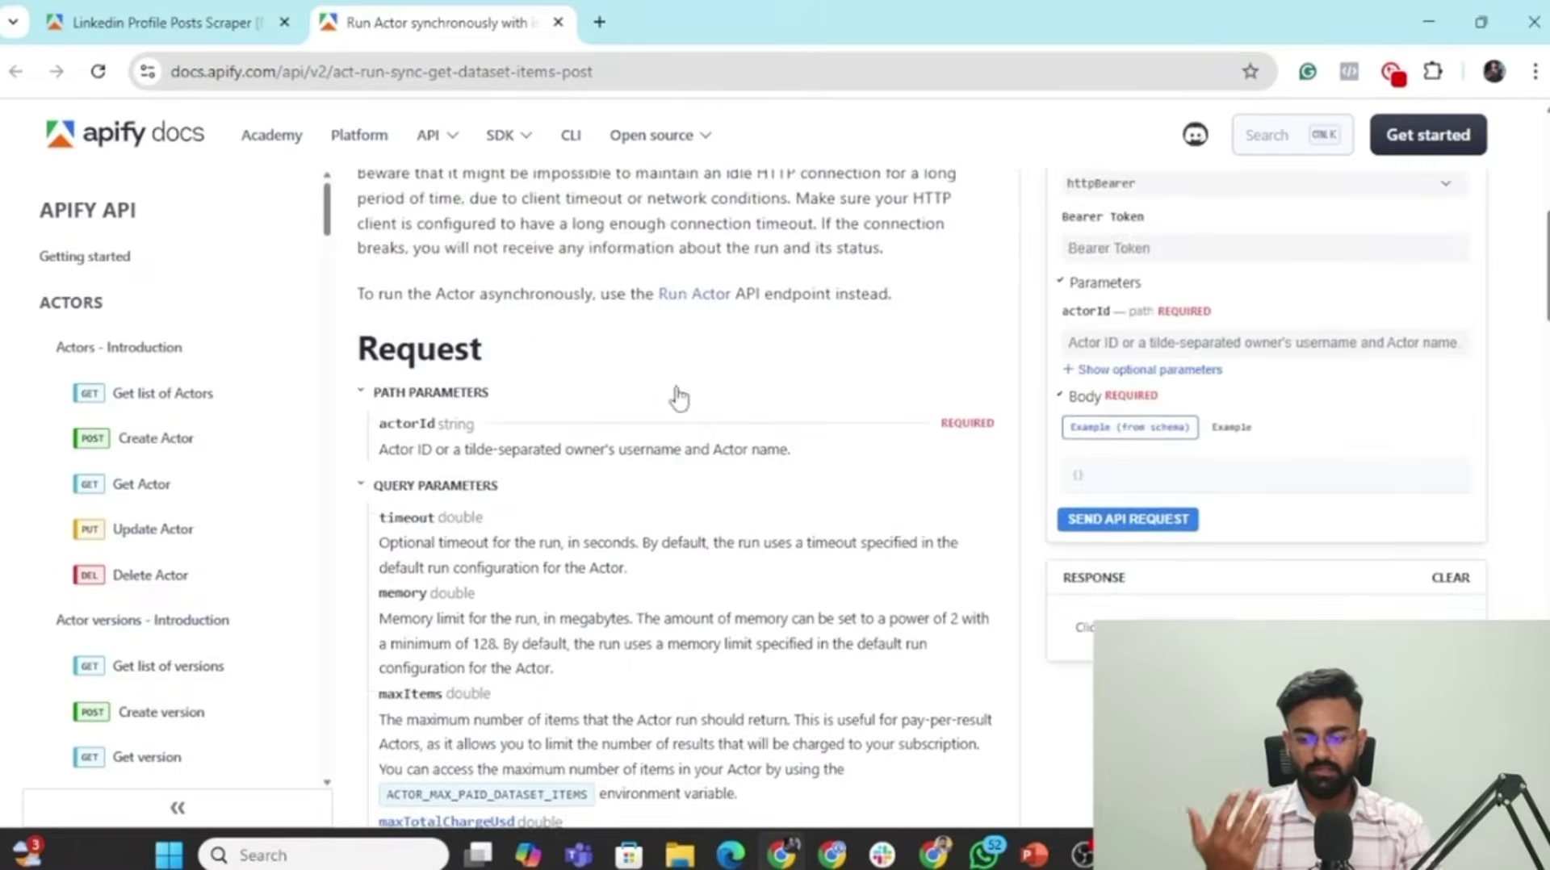
{"action": "scroll", "coordinate": [678, 398], "scroll_direction": "up", "scroll_amount": 7}
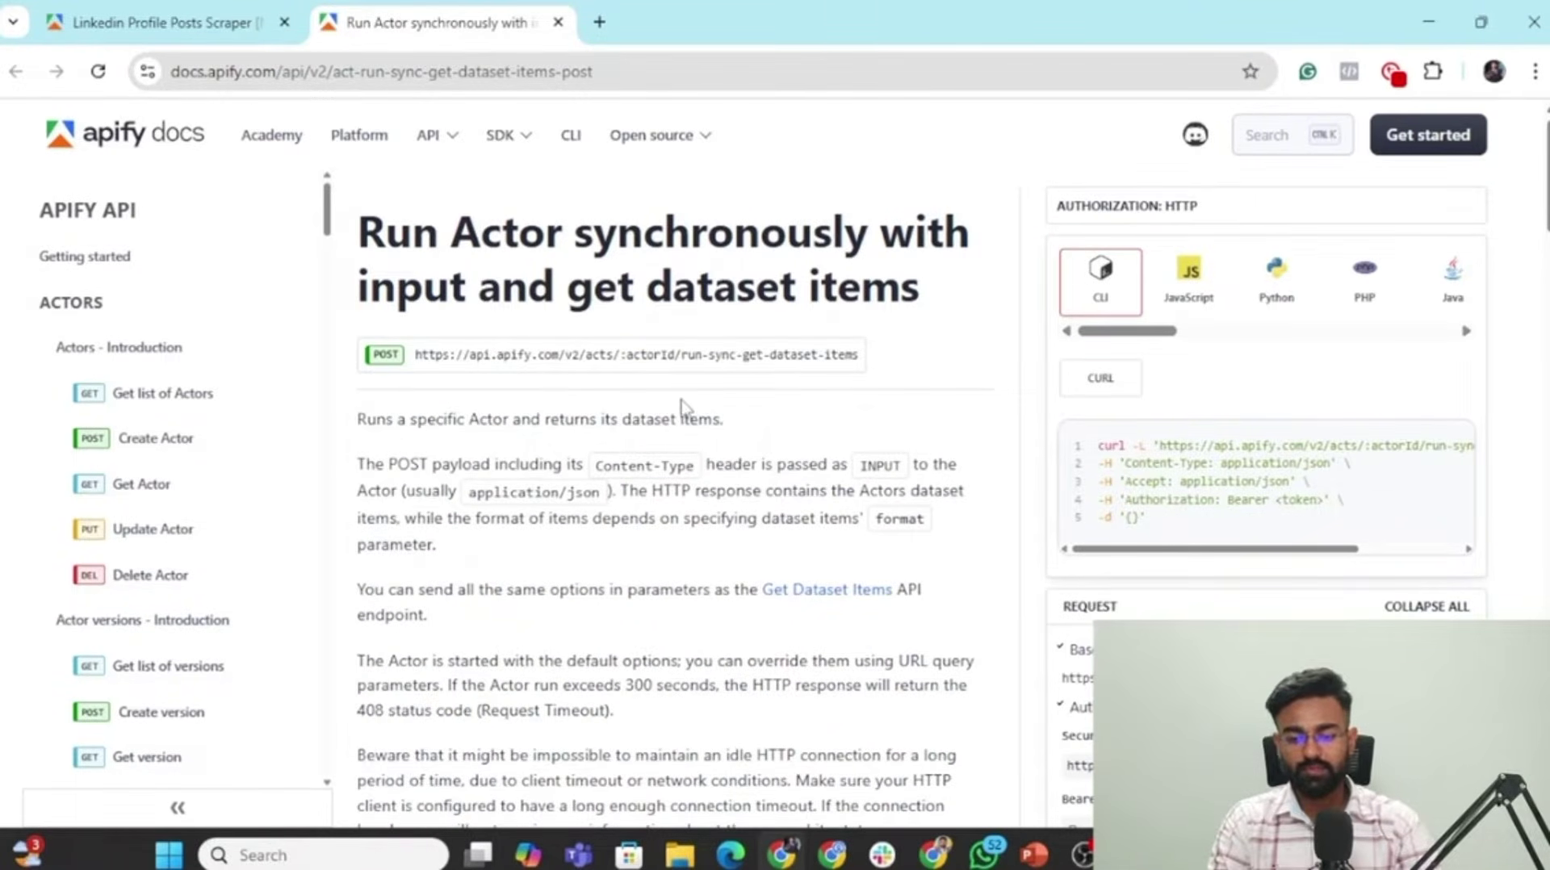
{"action": "scroll", "coordinate": [681, 403], "scroll_direction": "down", "scroll_amount": 4}
{"action": "scroll", "coordinate": [682, 404], "scroll_direction": "up", "scroll_amount": 4}
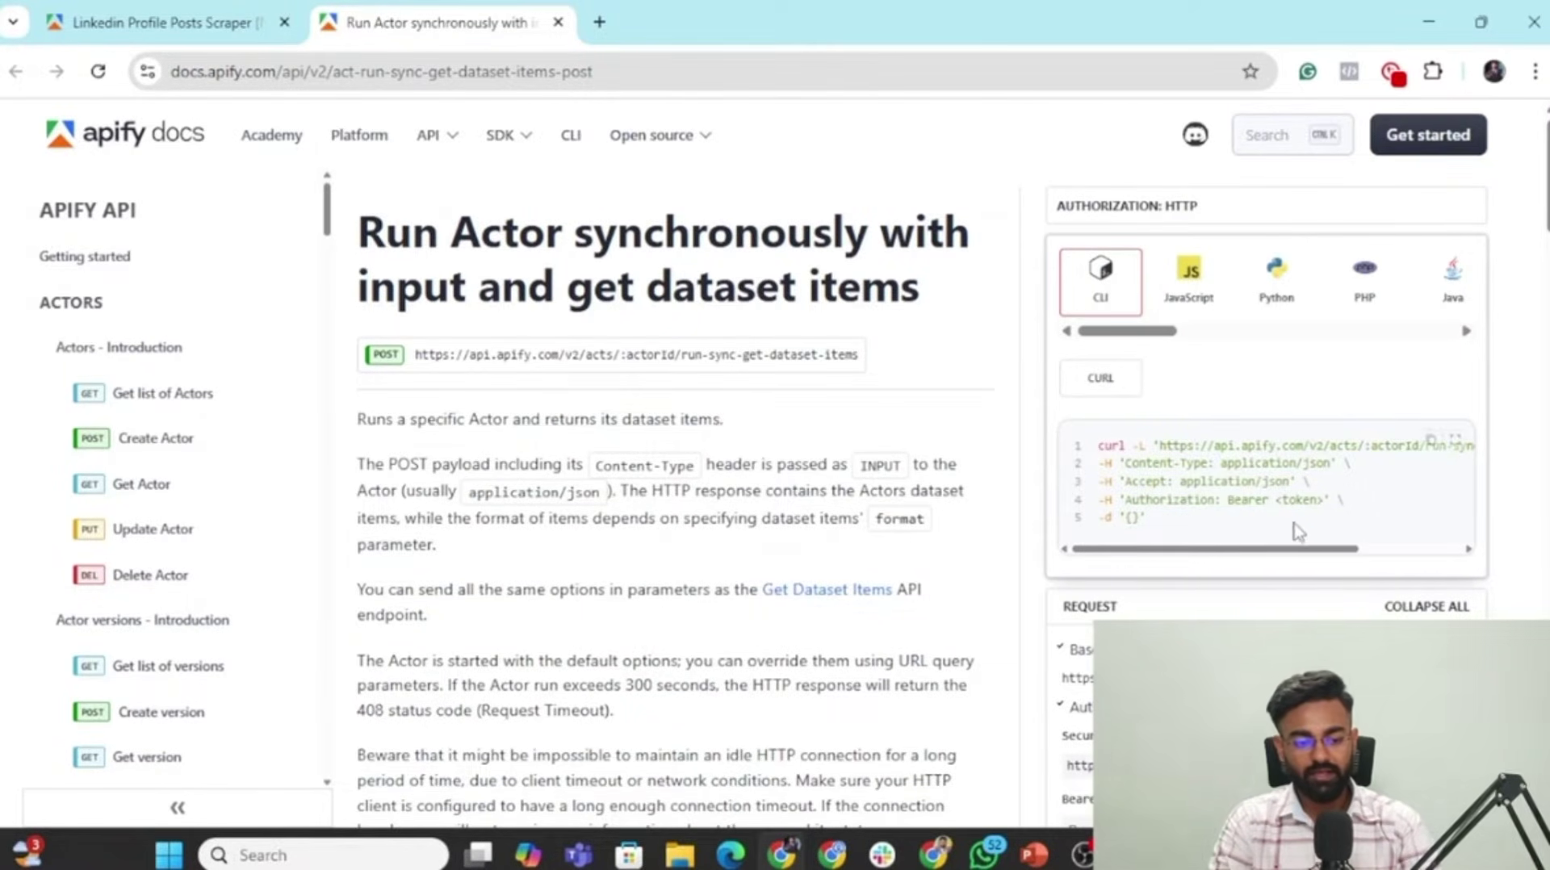
{"action": "left_click", "coordinate": [1436, 453]}
{"action": "left_click", "coordinate": [78, 8]}
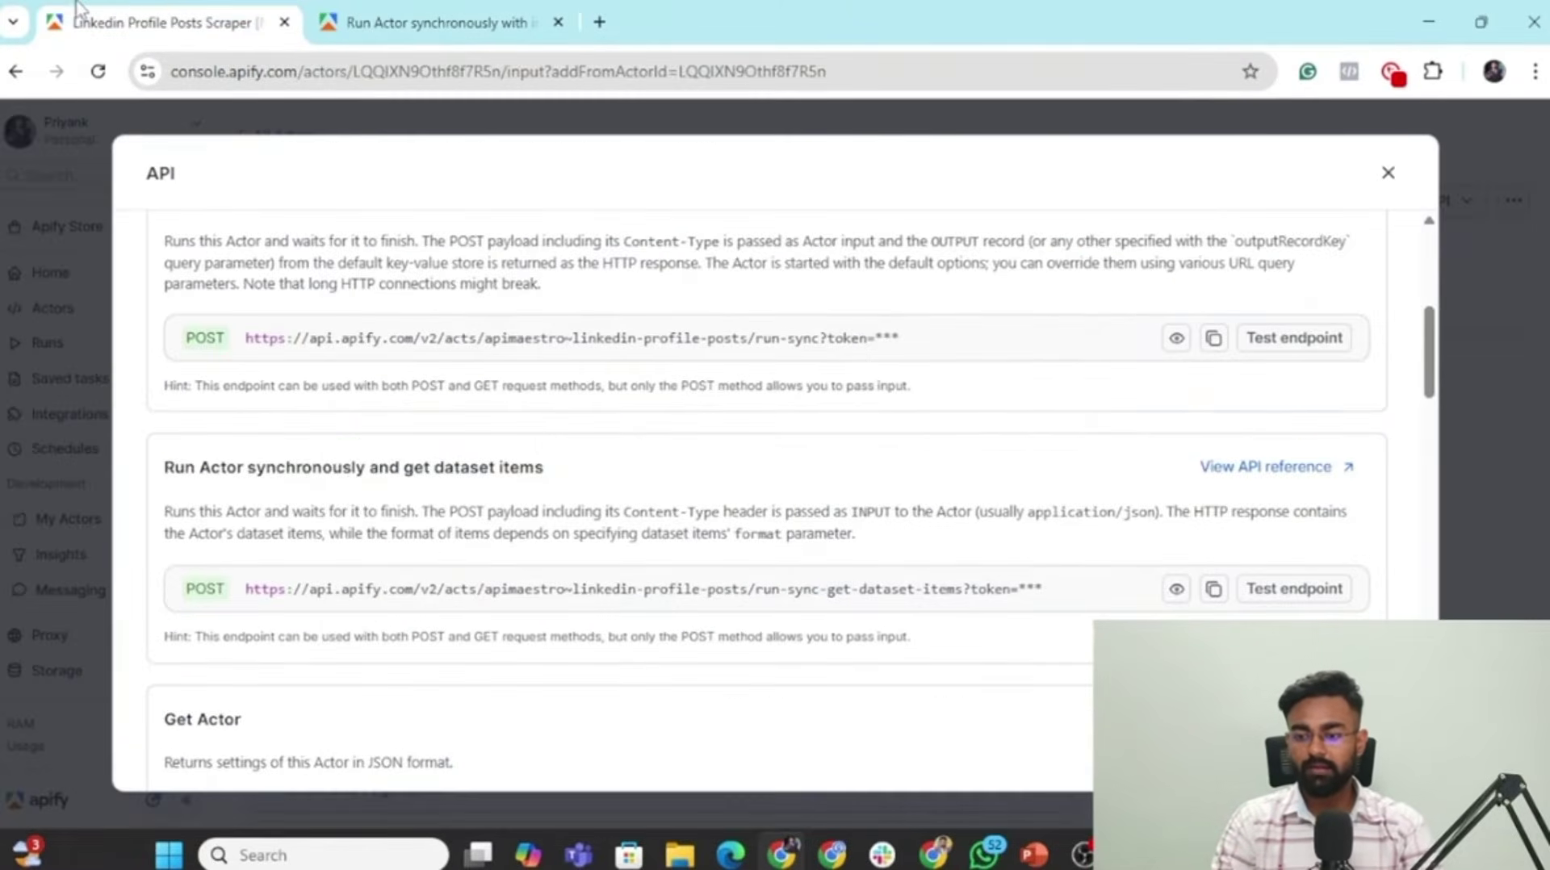
Import the copied Apify curl command into the n8n HTTP Request node, setting POST URL and headers.
{"action": "key", "text": "alt+Tab"}
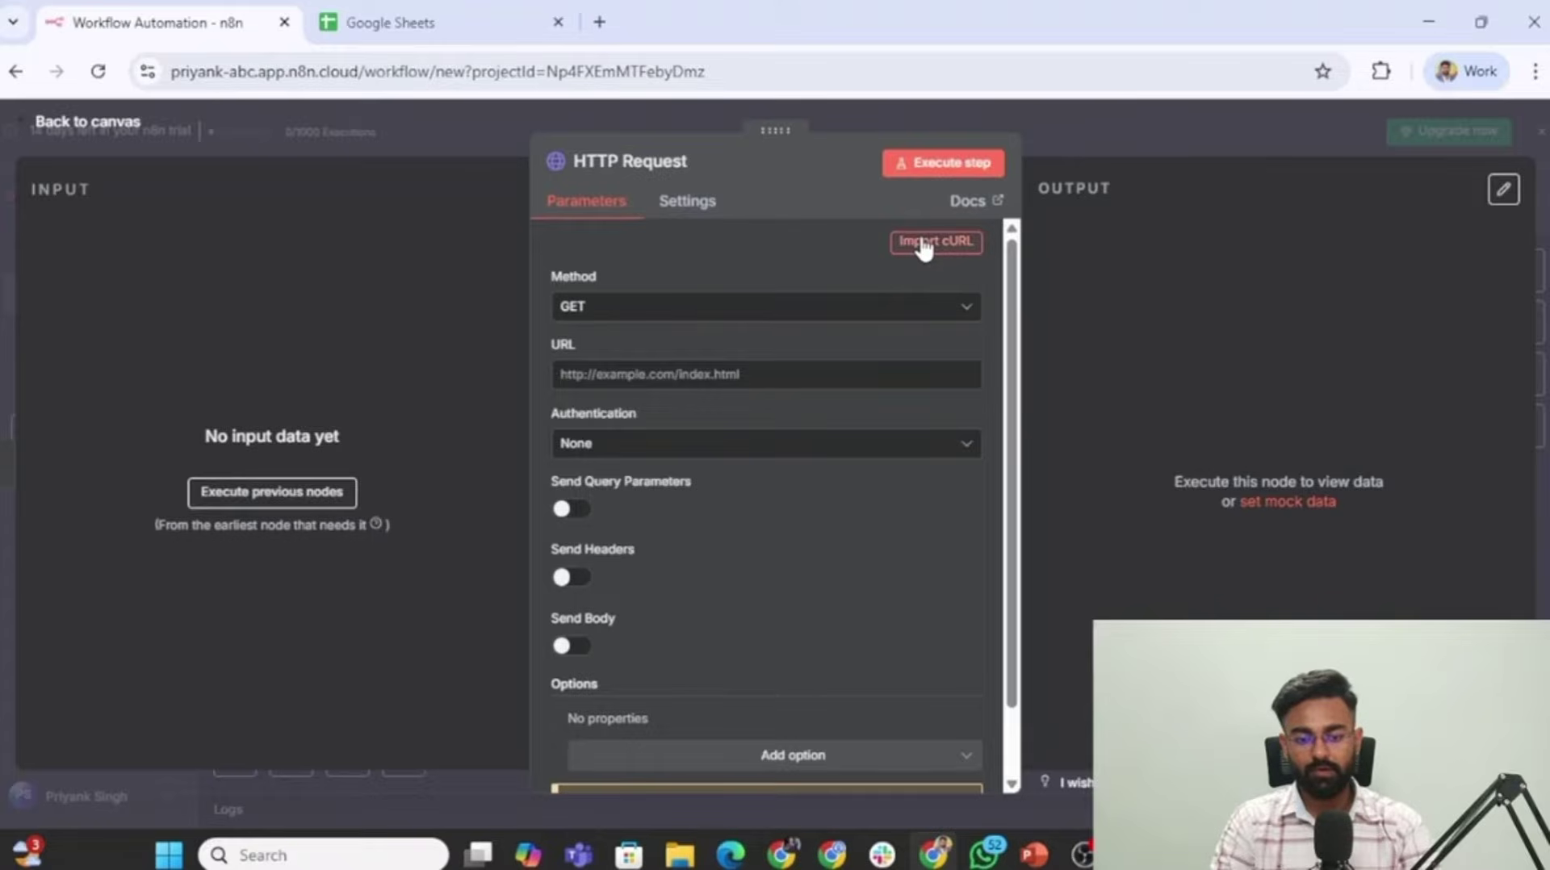
{"action": "left_click", "coordinate": [925, 244]}
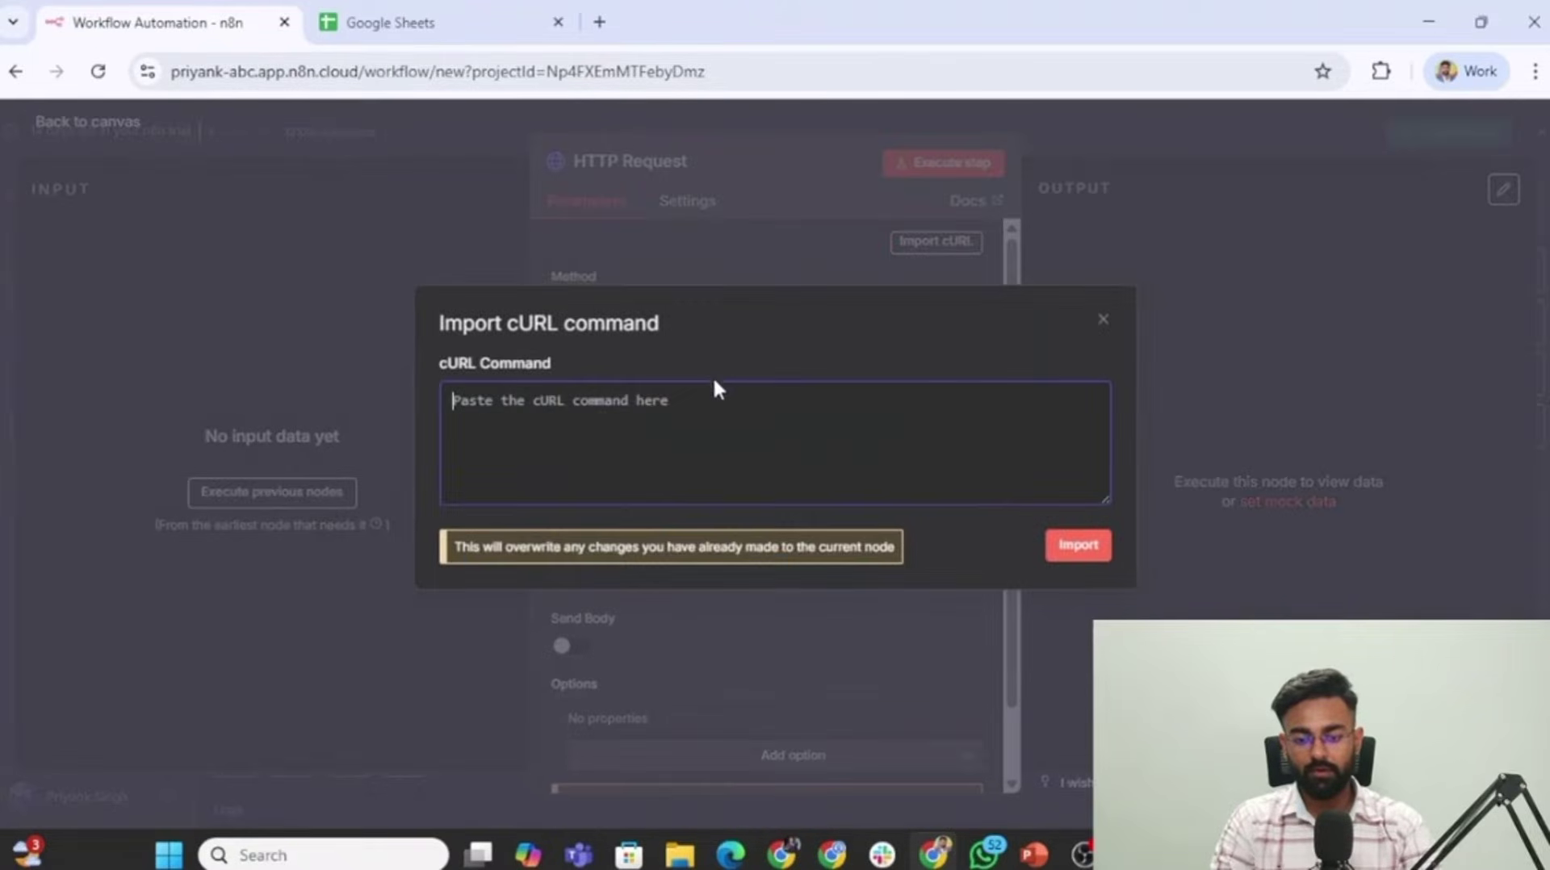
{"action": "key", "text": "ctrl+v"}
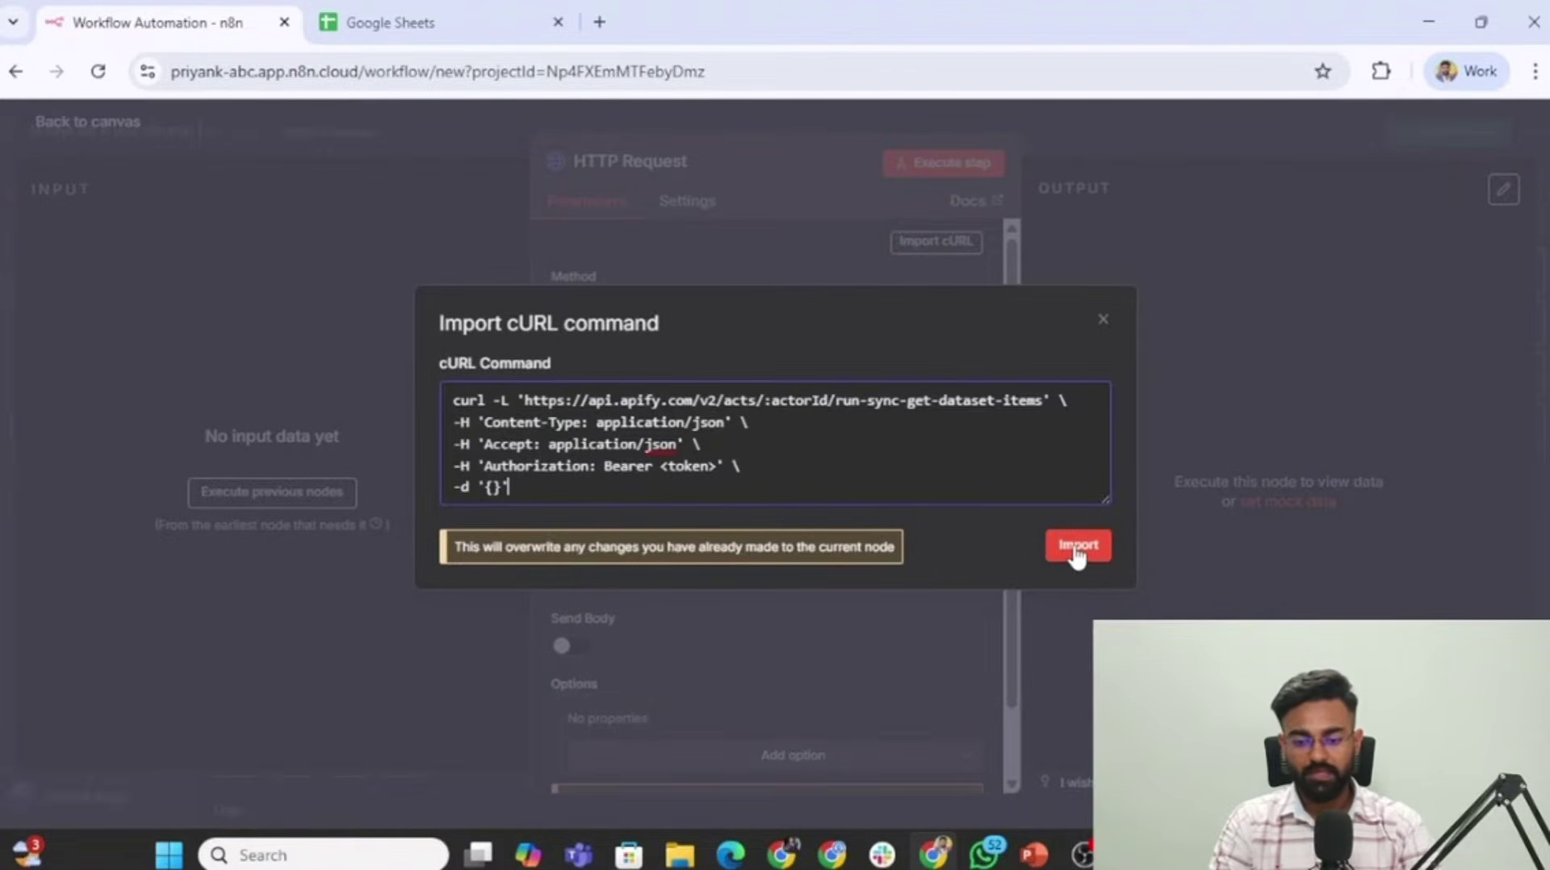
{"action": "left_click", "coordinate": [1076, 549]}
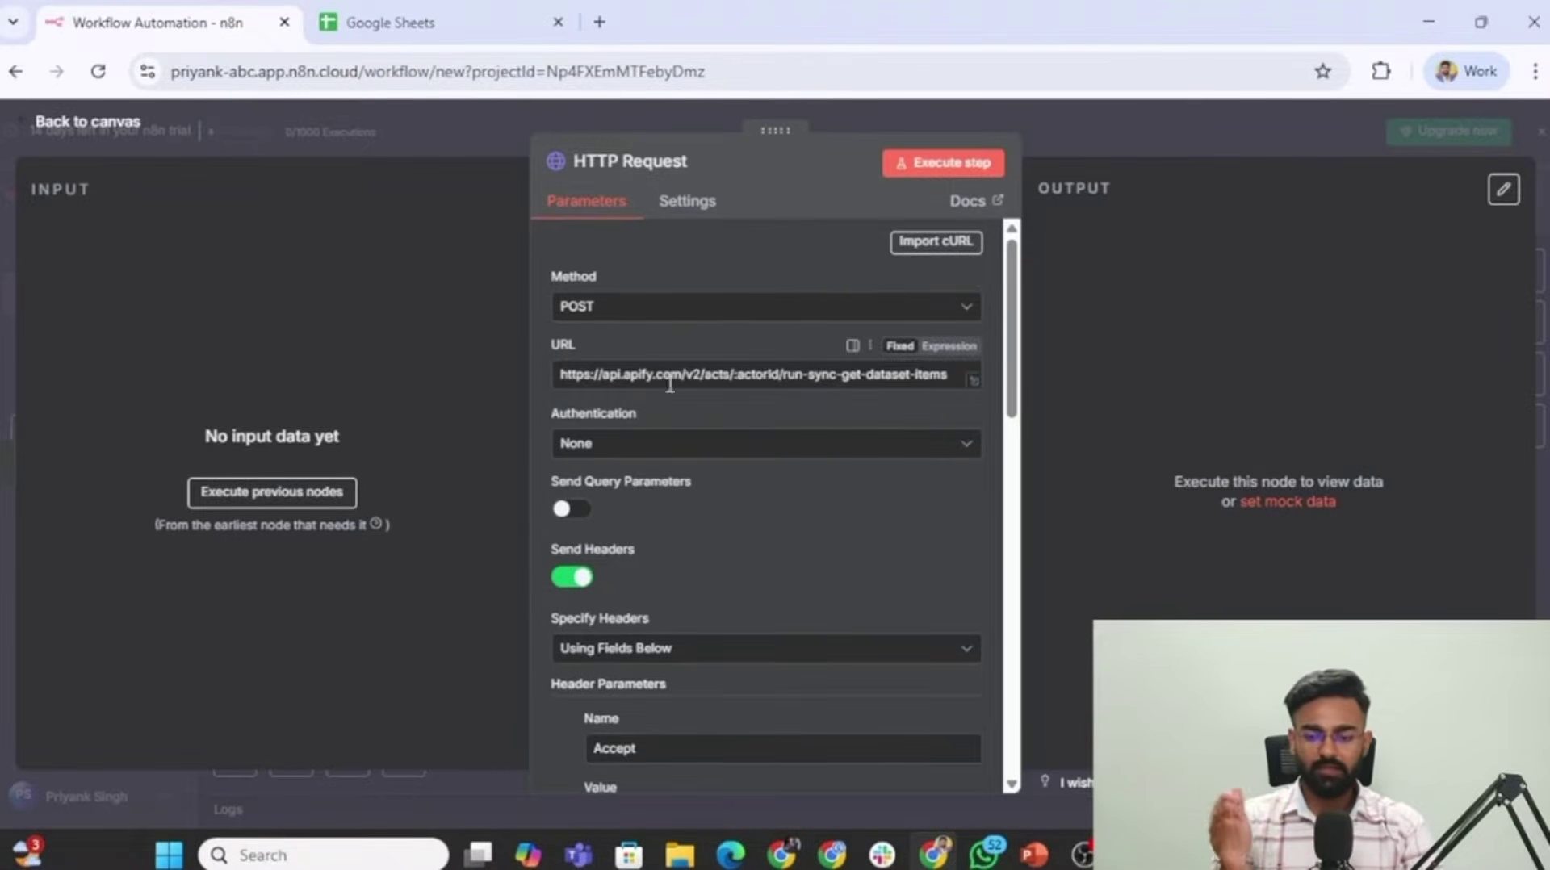
{"action": "scroll", "coordinate": [766, 474], "scroll_direction": "down", "scroll_amount": 3}
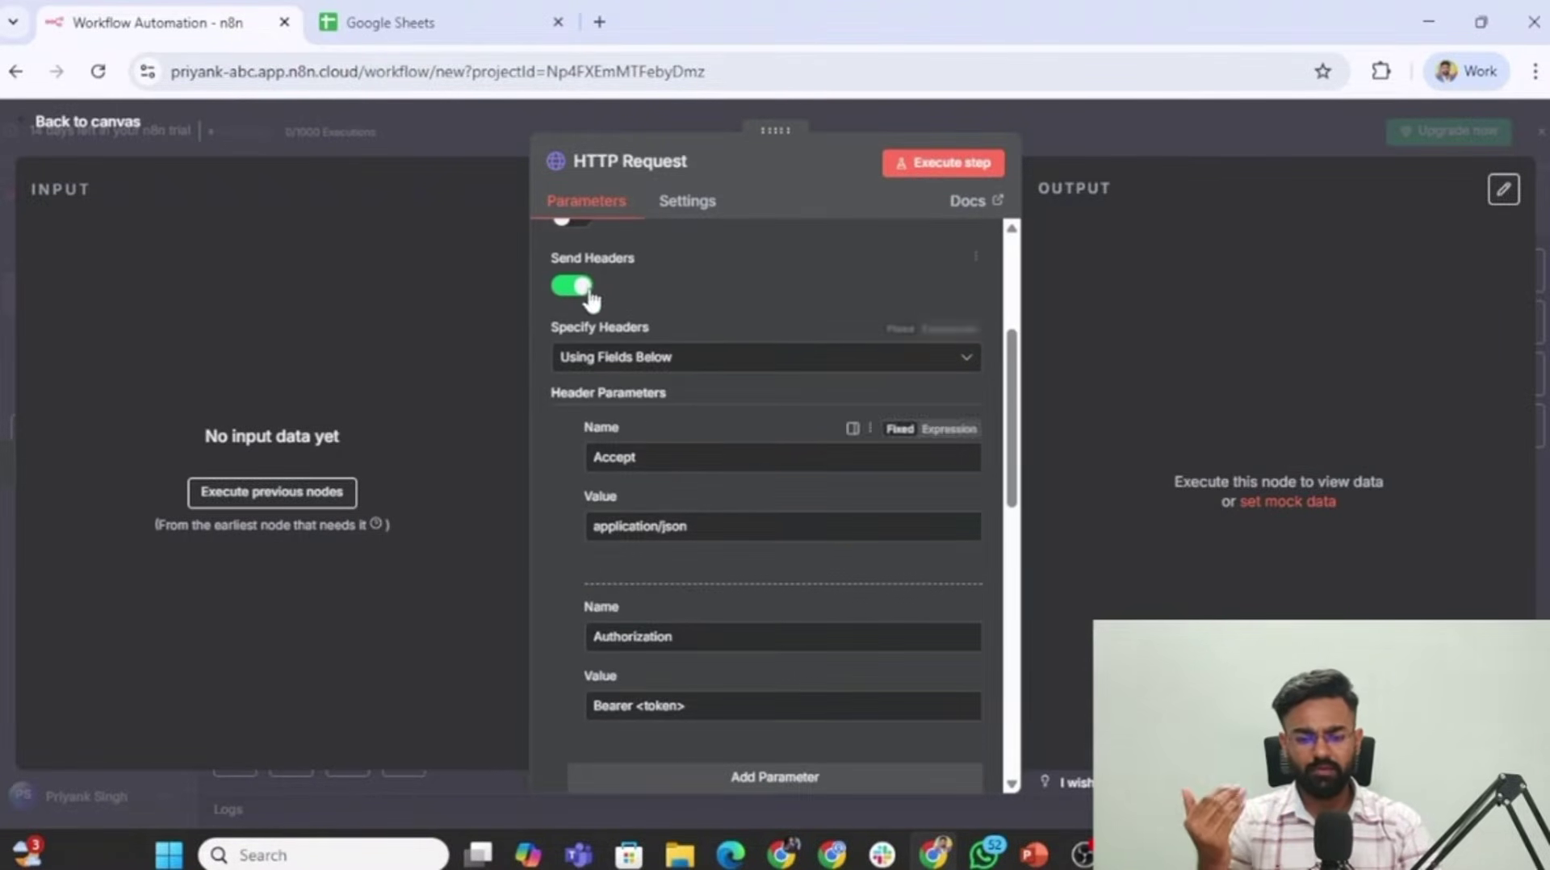
{"action": "scroll", "coordinate": [713, 632], "scroll_direction": "down", "scroll_amount": 2}
{"action": "scroll", "coordinate": [692, 537], "scroll_direction": "up", "scroll_amount": 3}
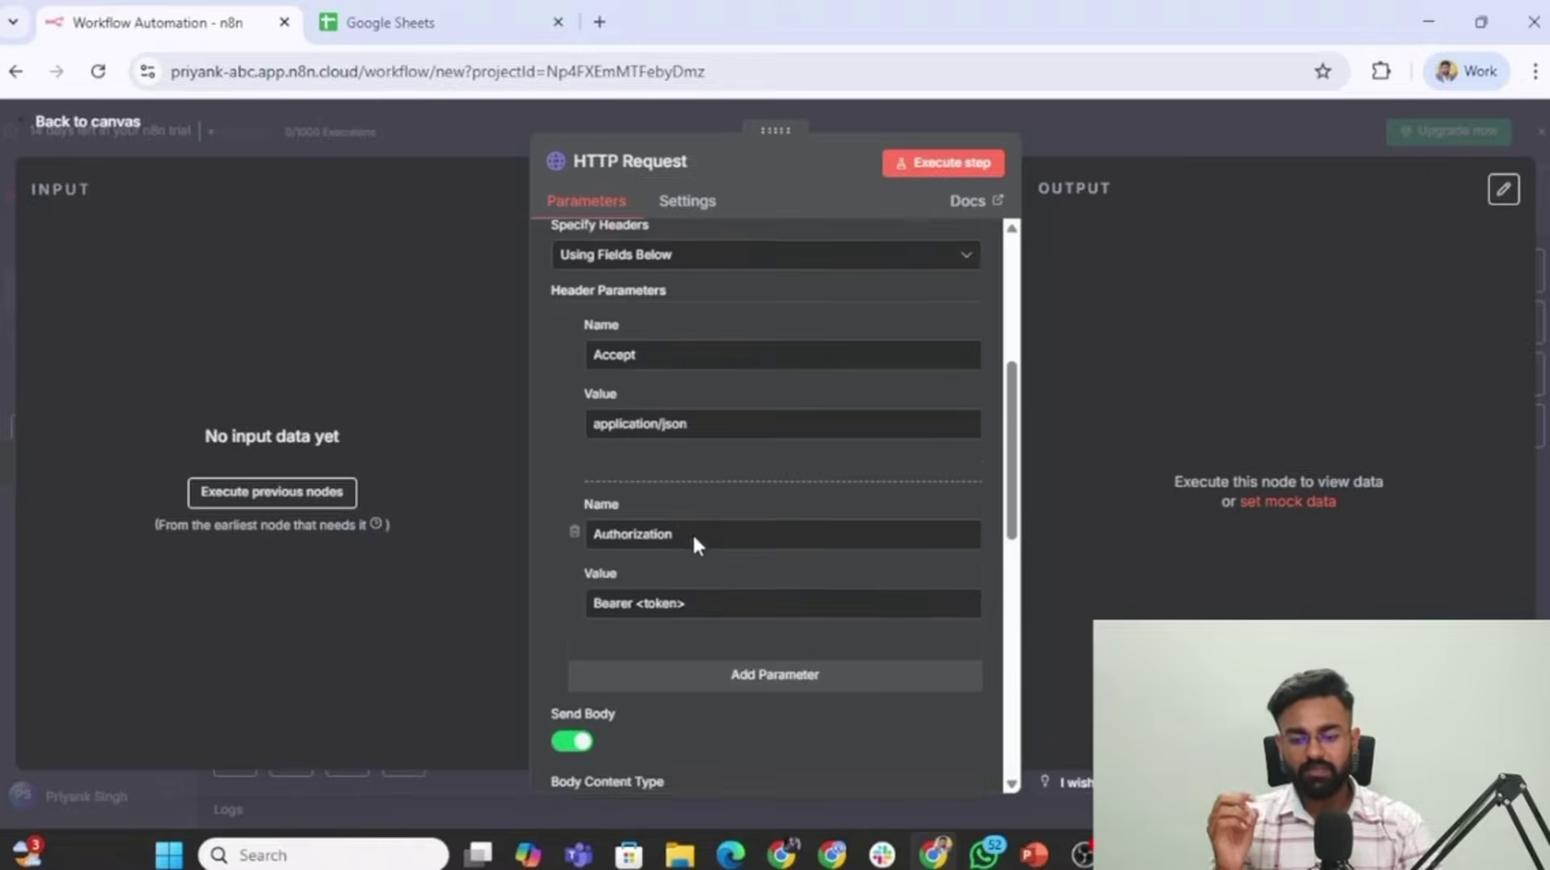
{"action": "scroll", "coordinate": [695, 540], "scroll_direction": "up", "scroll_amount": 2}
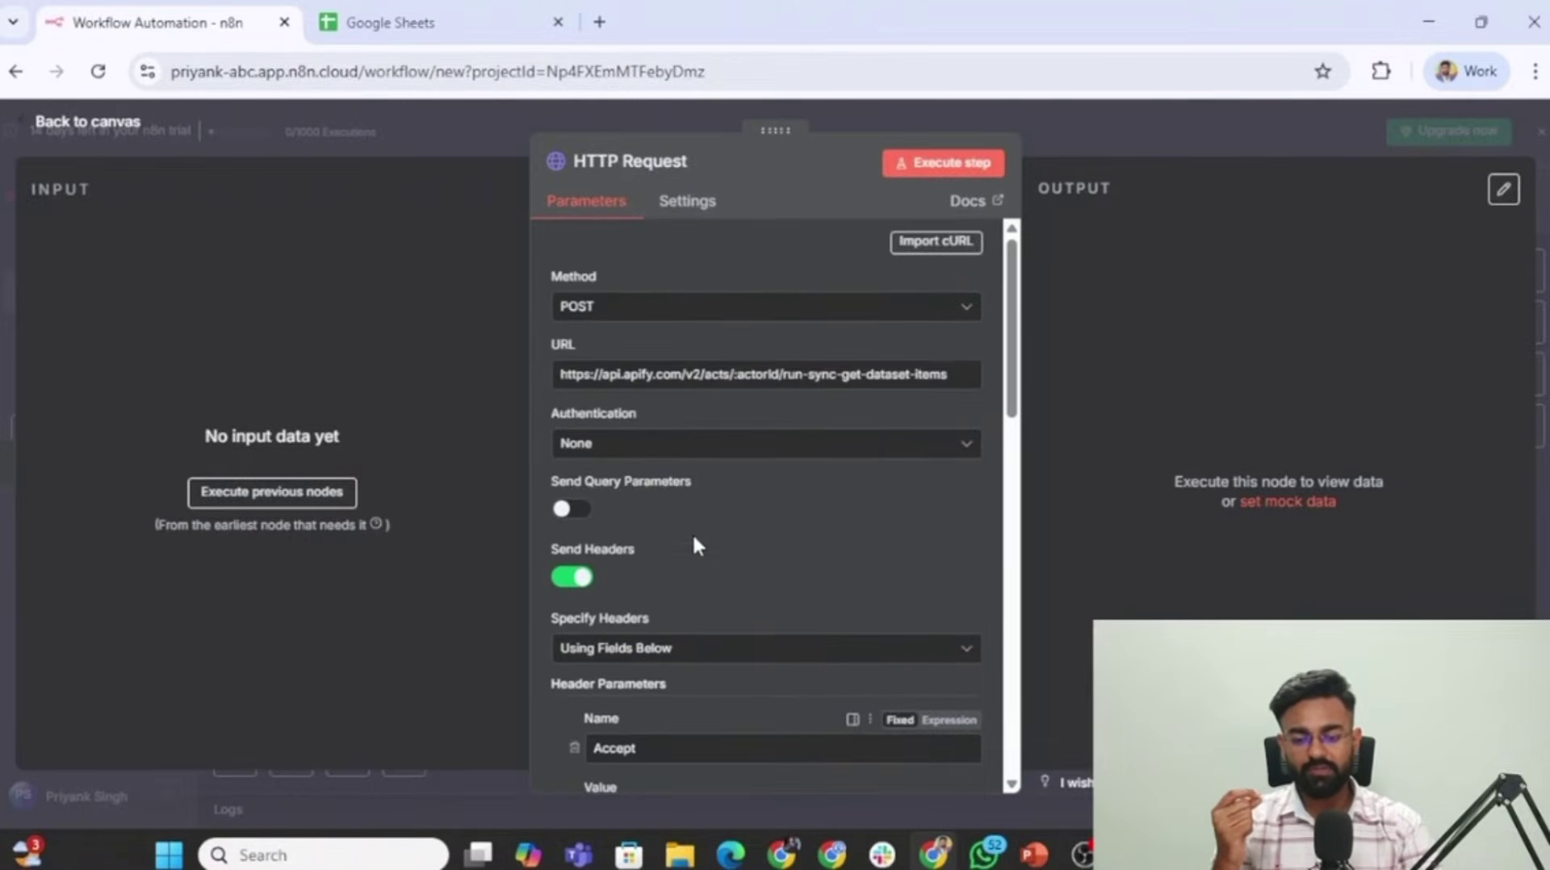
{"action": "scroll", "coordinate": [692, 537], "scroll_direction": "down", "scroll_amount": 1}
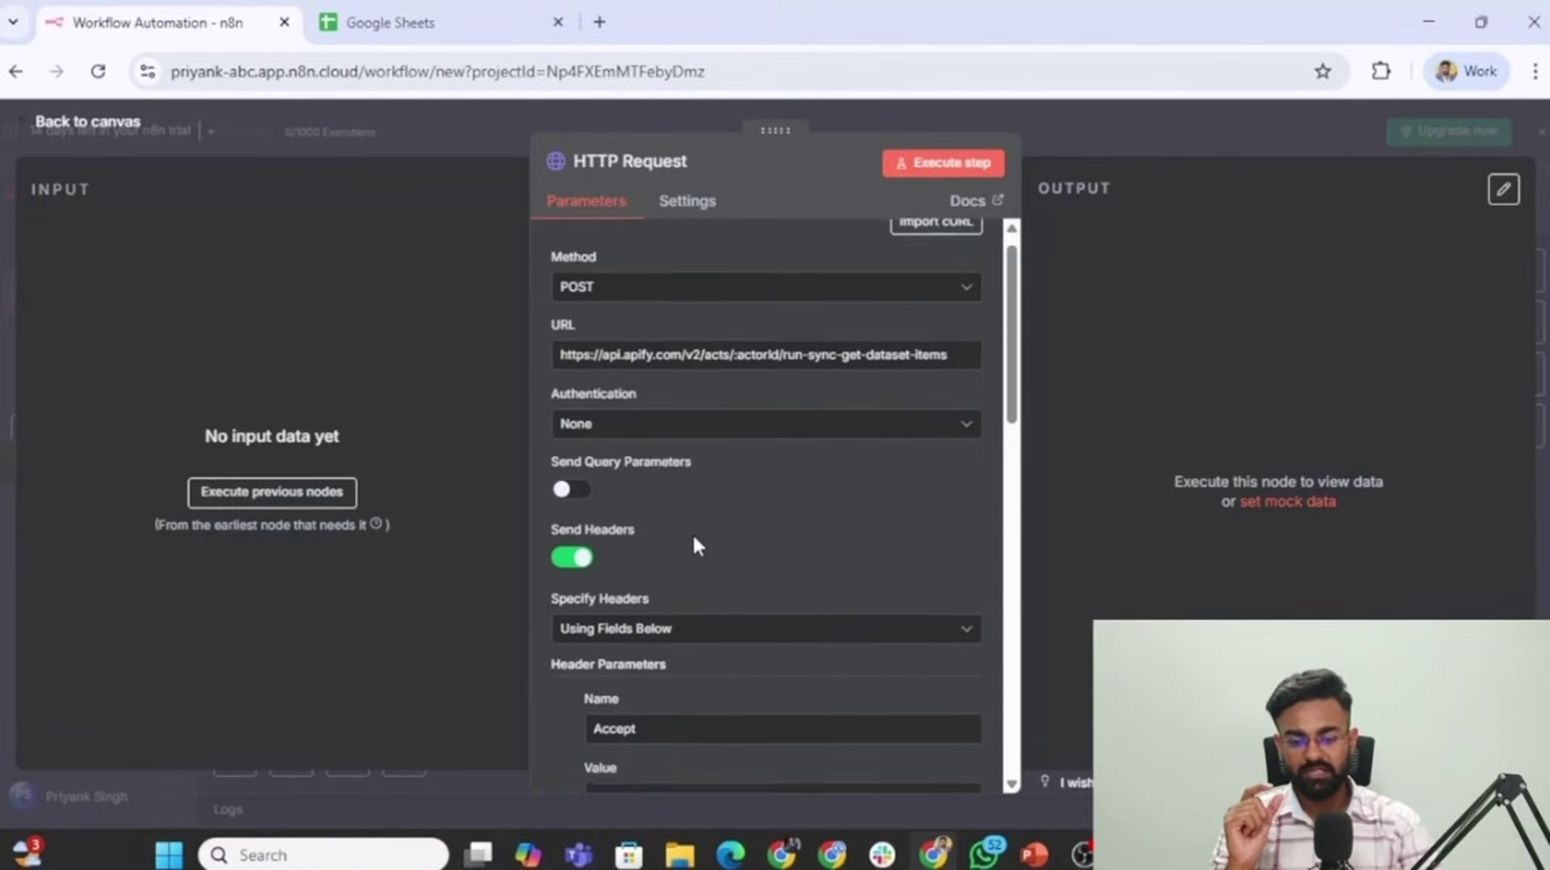
{"action": "scroll", "coordinate": [693, 537], "scroll_direction": "up", "scroll_amount": 1}
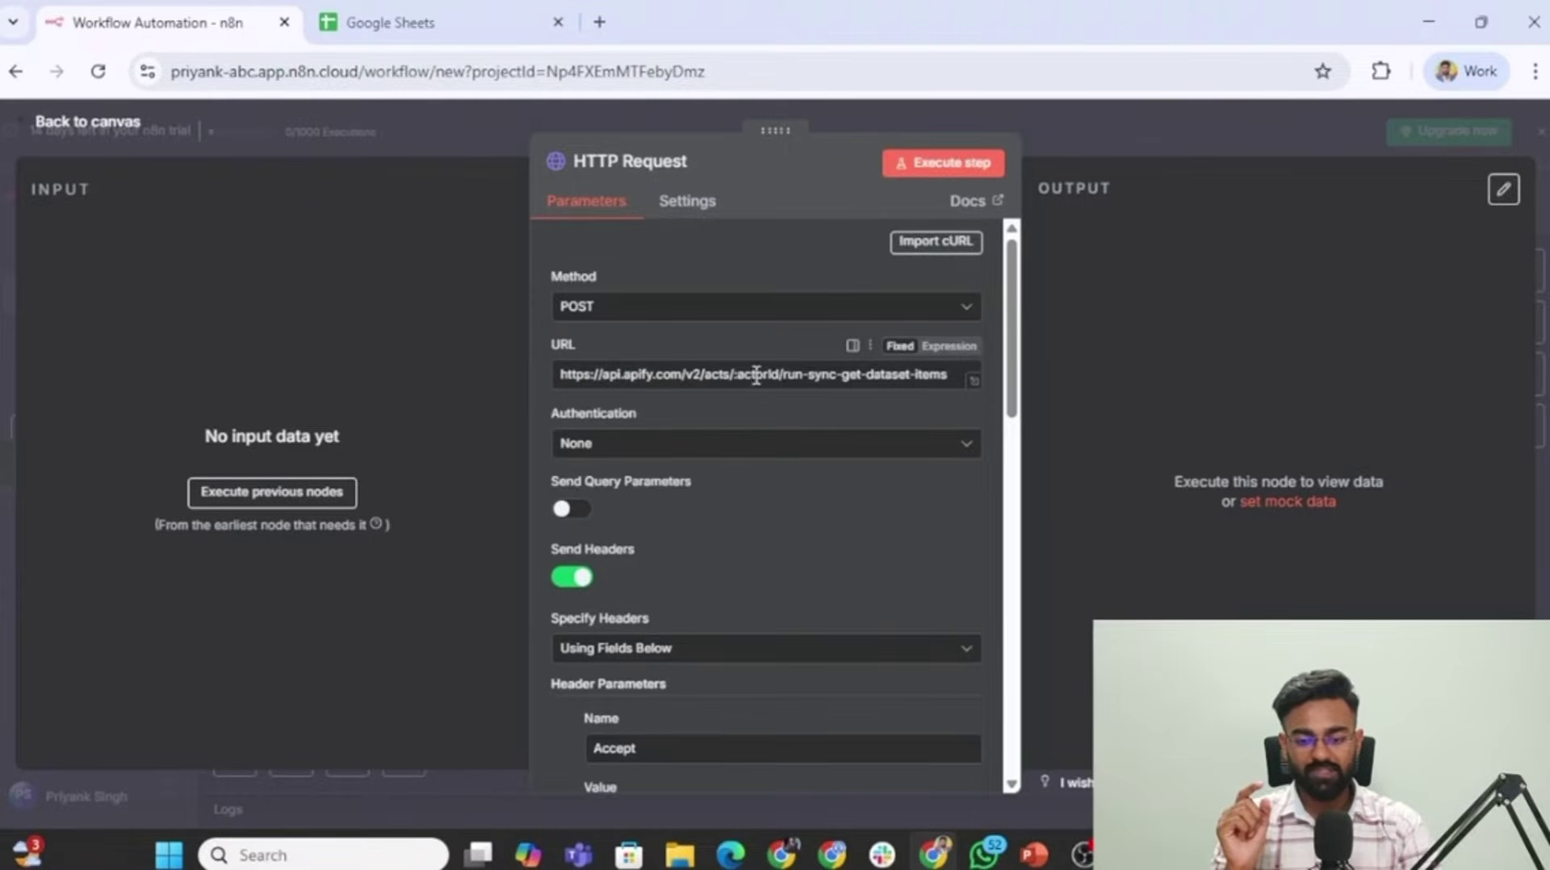
{"action": "key", "text": "alt+Tab"}
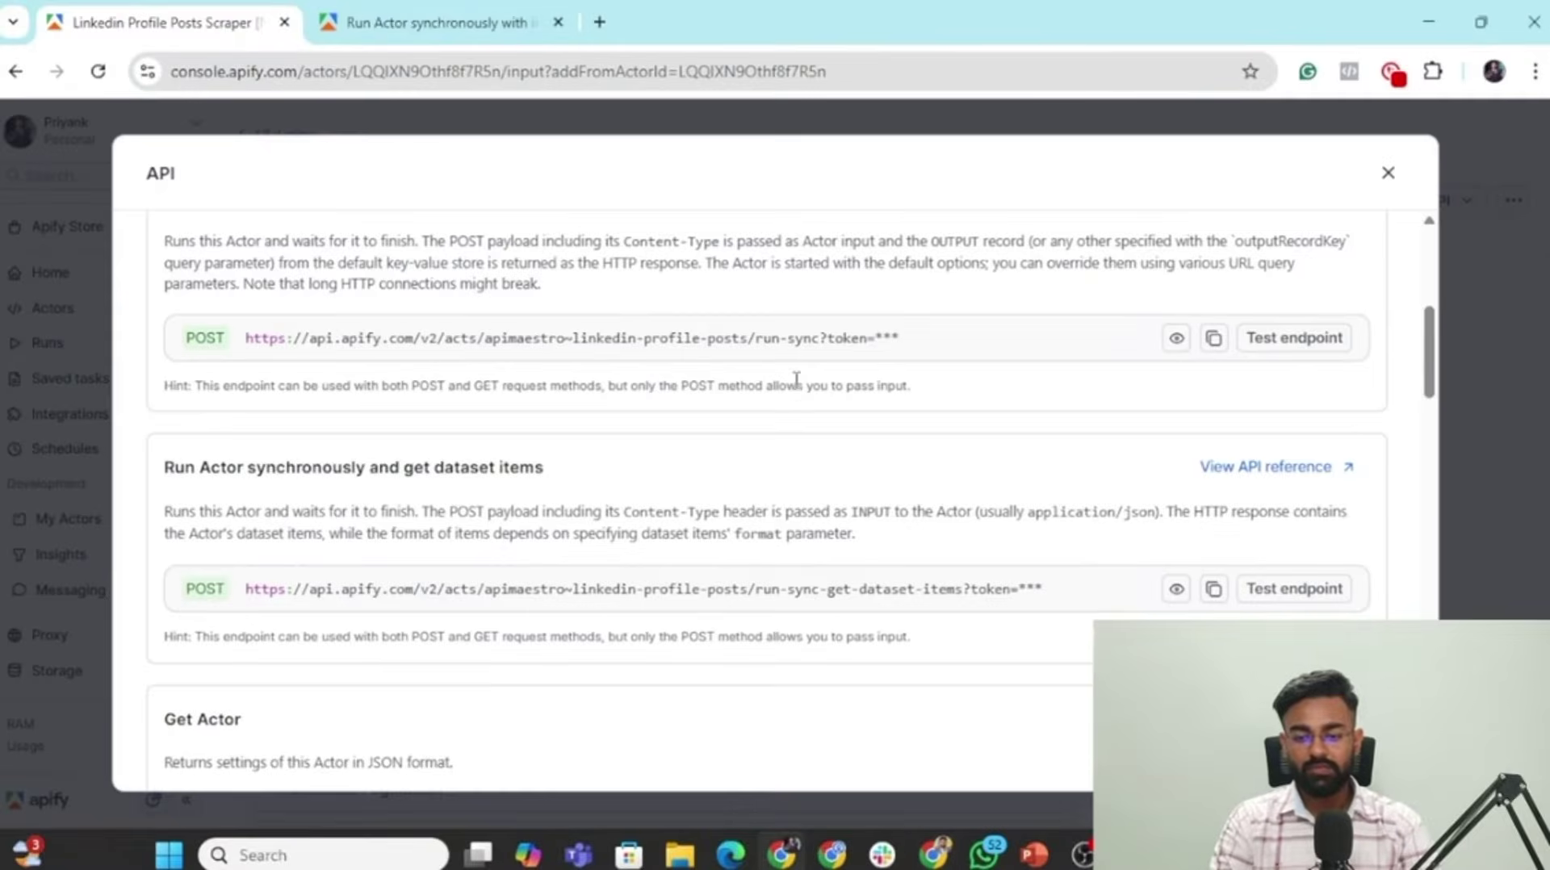
Close the API dialog and copy the scraper's actor ID from the page address.
{"action": "left_click", "coordinate": [59, 198]}
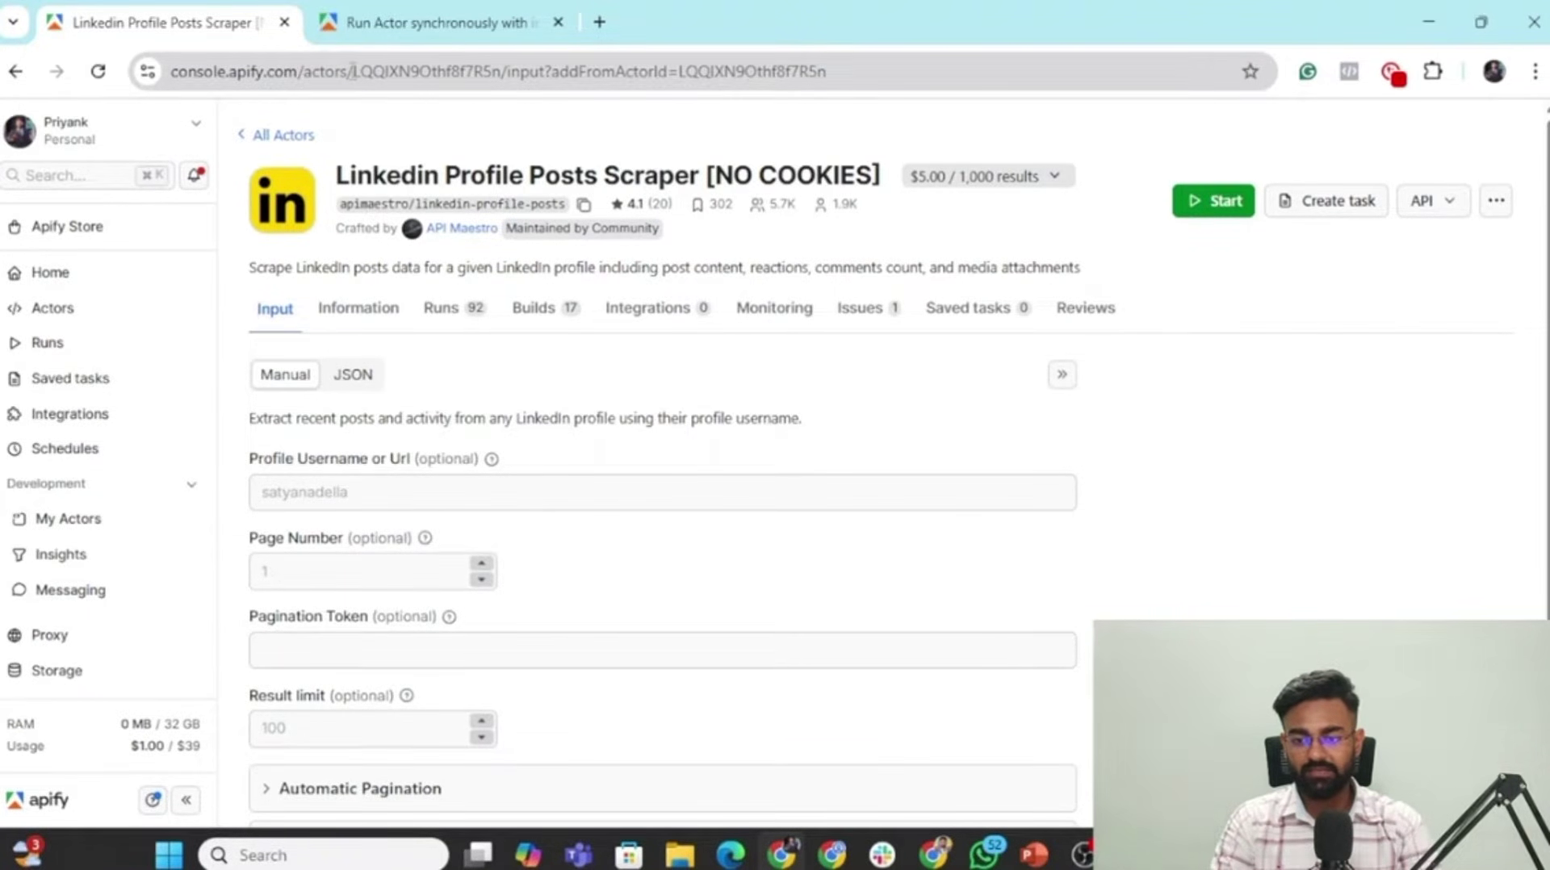
{"action": "left_click_drag", "start_coordinate": [352, 71], "coordinate": [507, 77]}
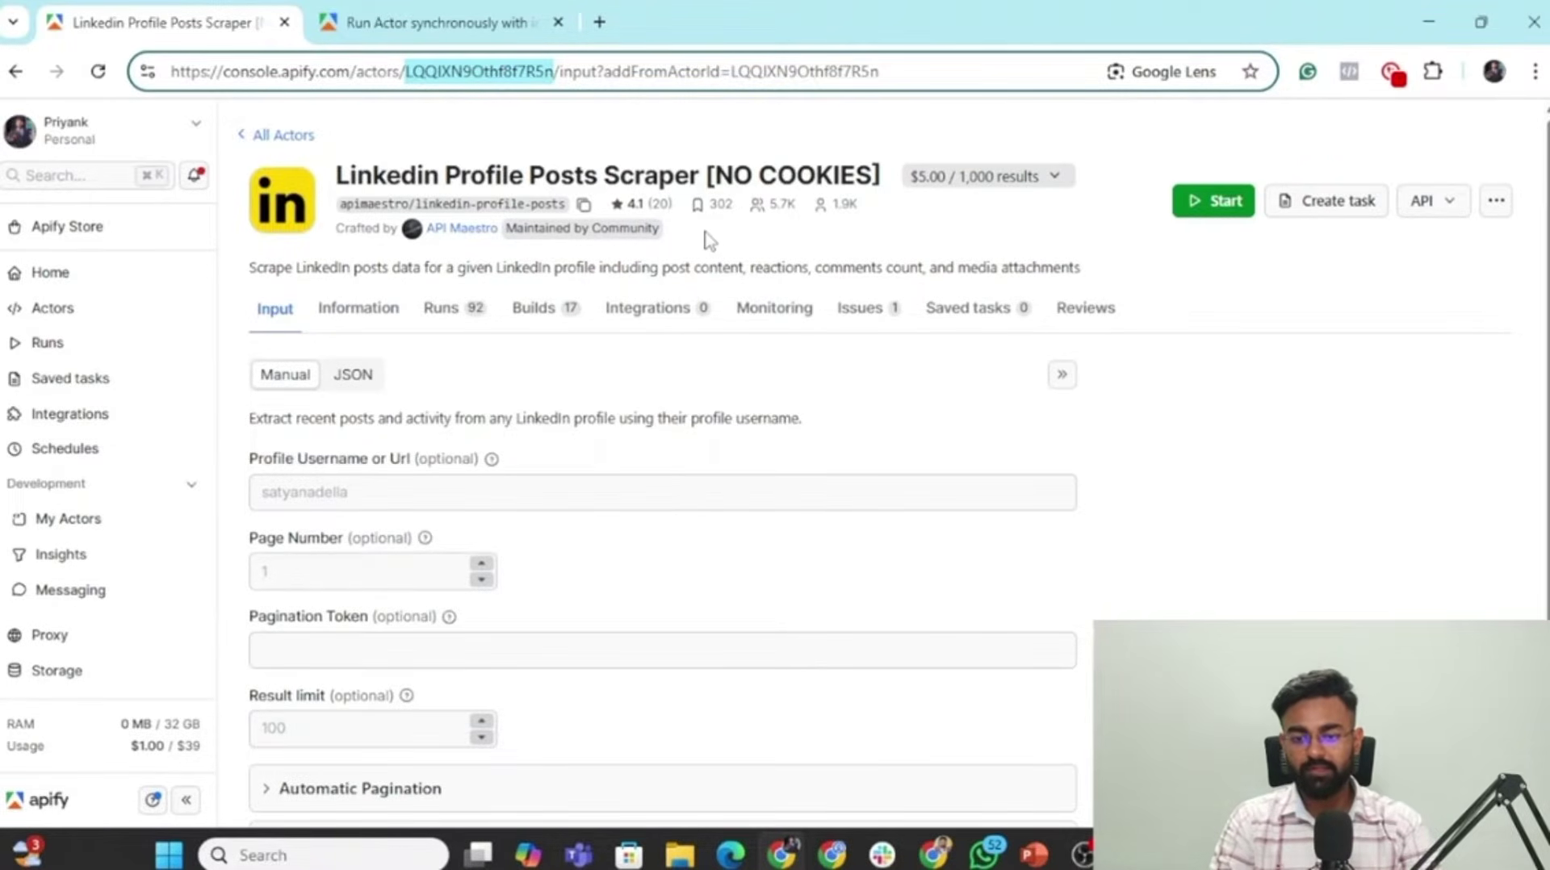
{"action": "key", "text": "alt+Tab"}
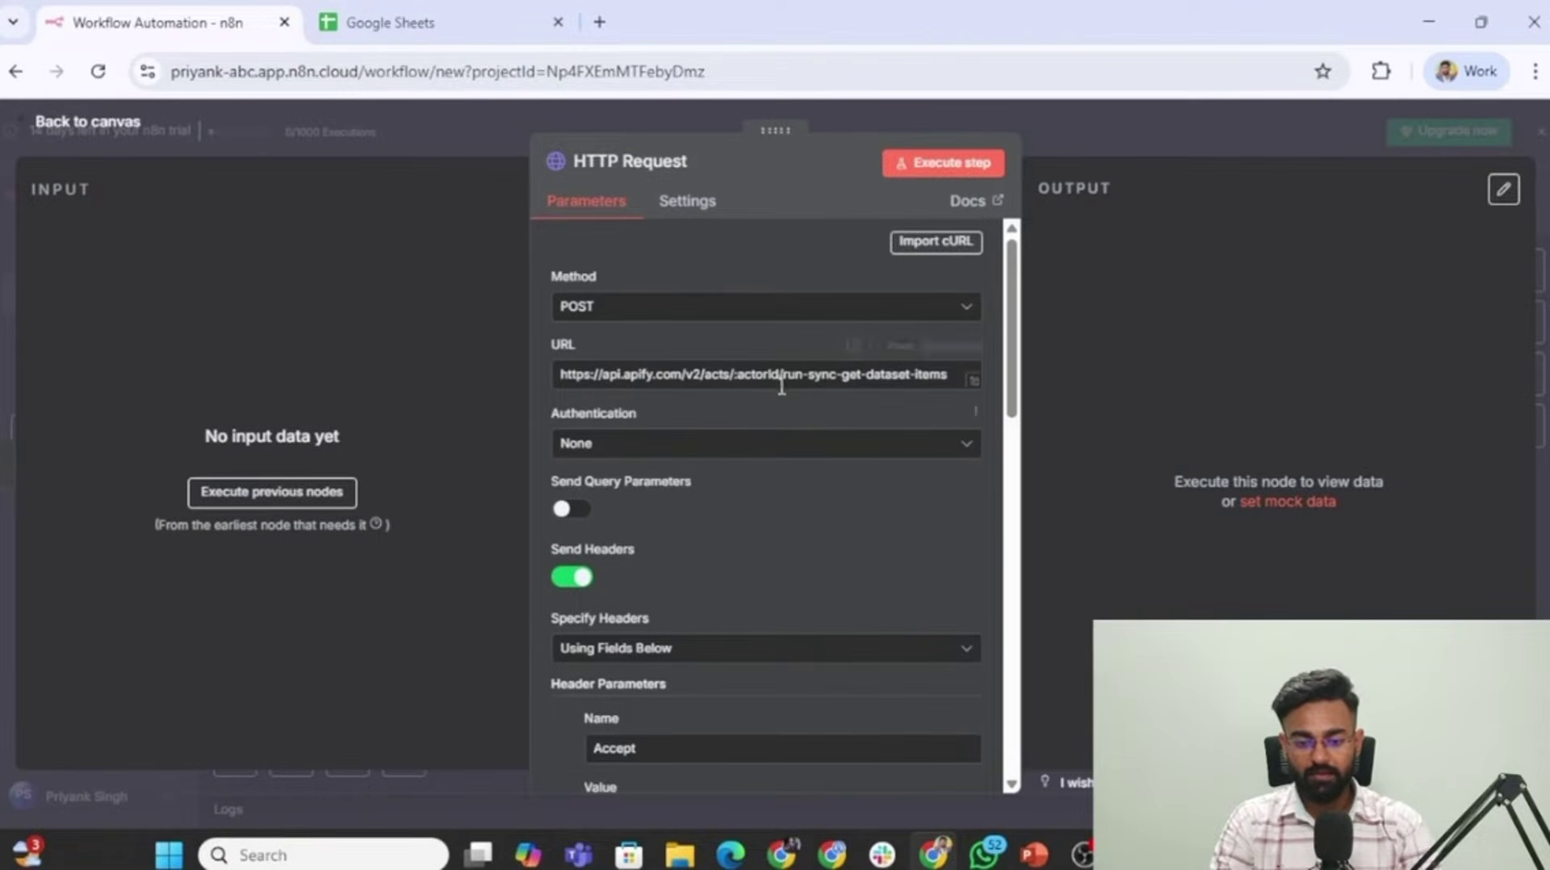
Replace :actorId in the URL with the scraper's ID and delete the <token> placeholder after Bearer.
{"action": "left_click_drag", "start_coordinate": [773, 373], "coordinate": [735, 373]}
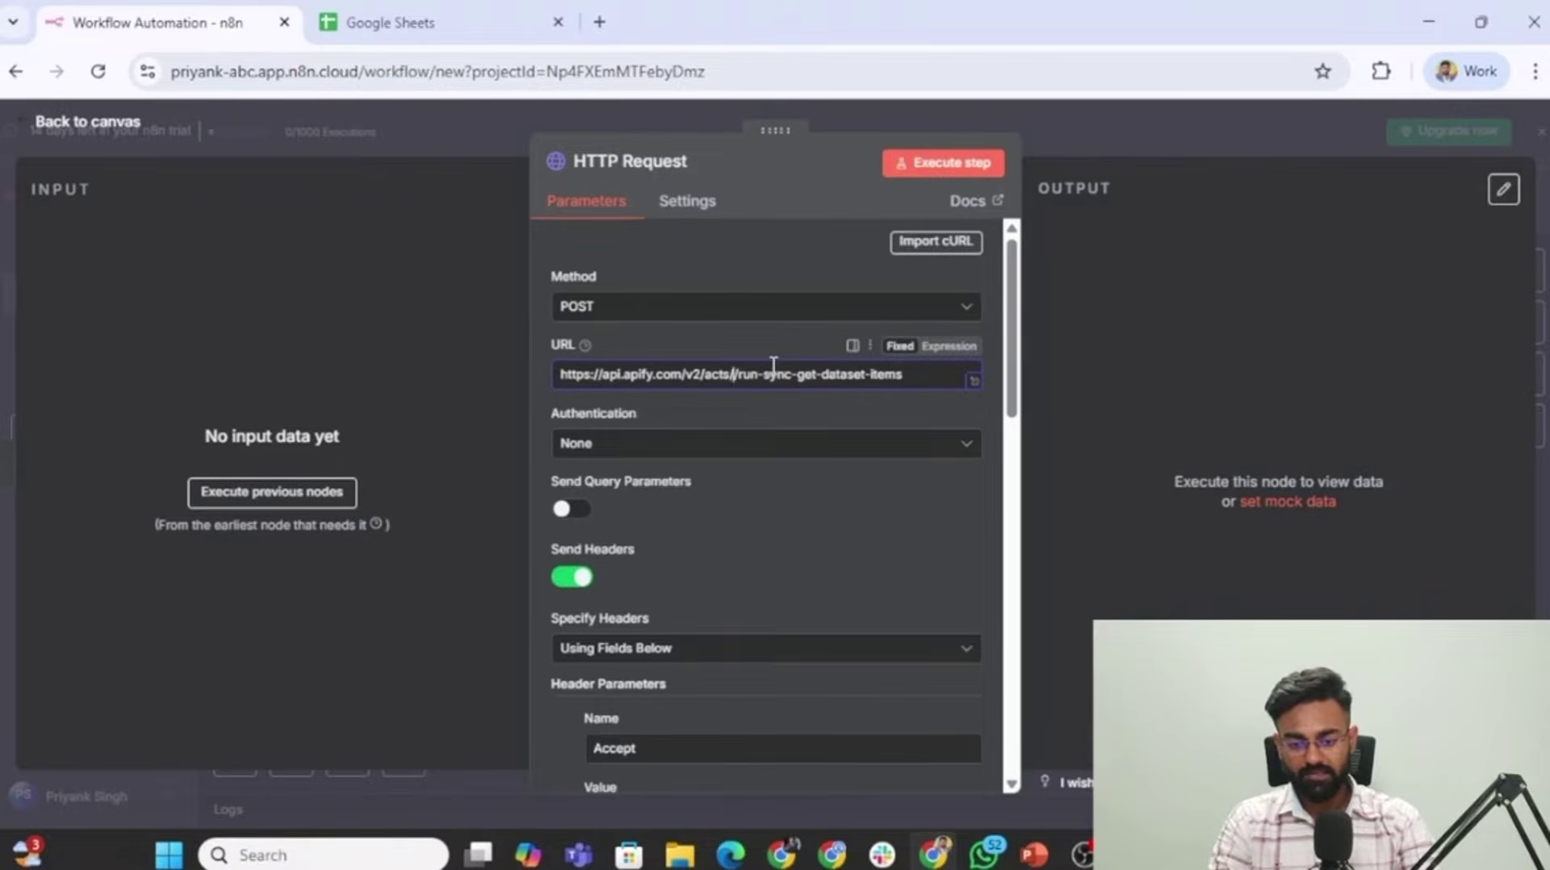
{"action": "key", "text": "ctrl+v"}
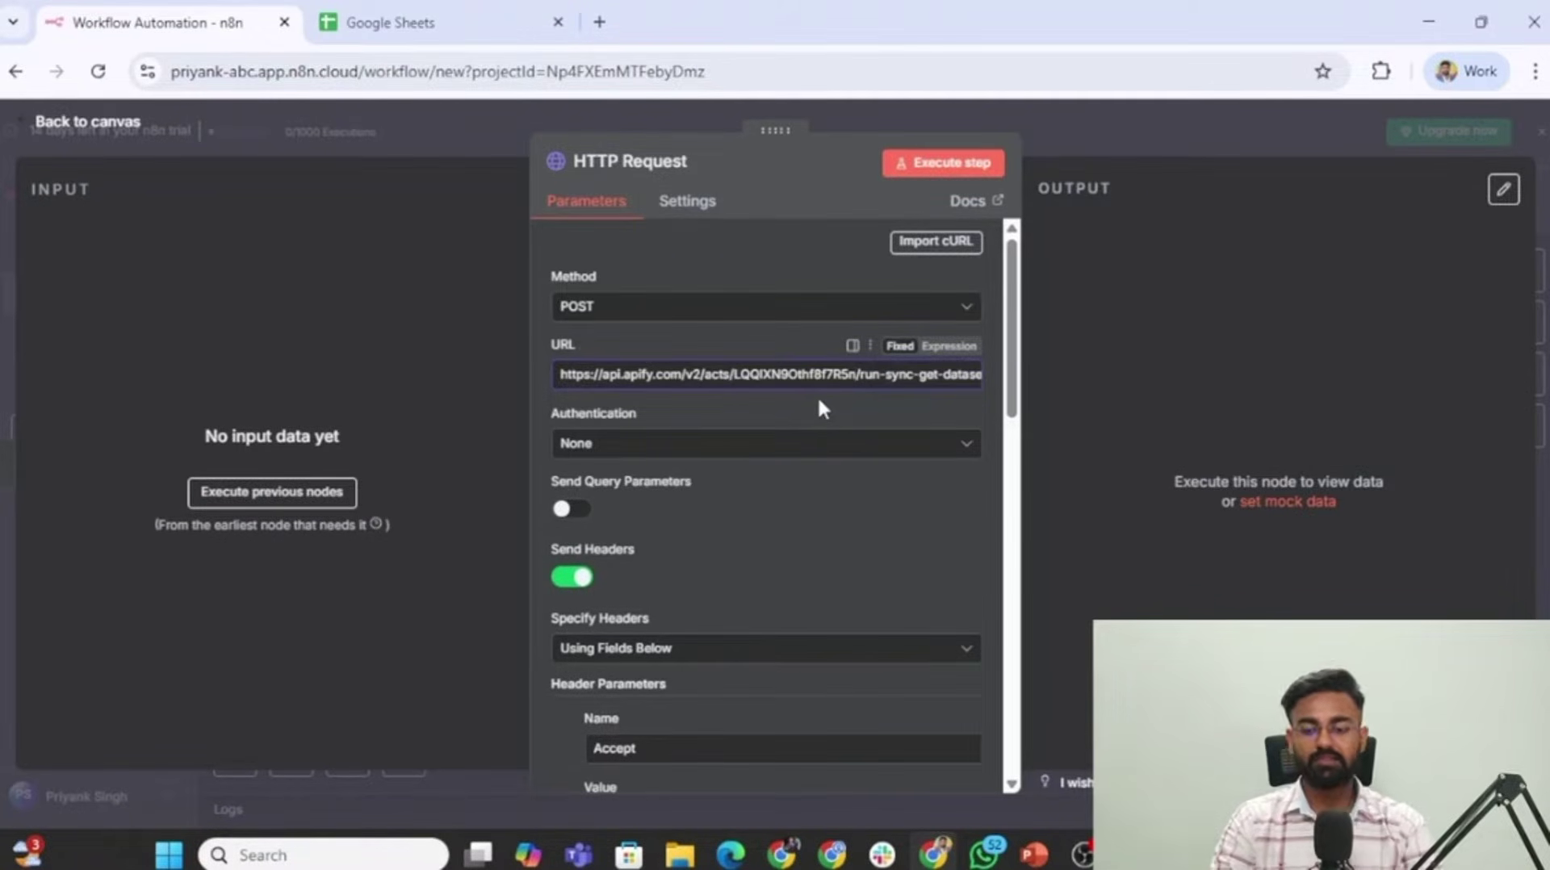
{"action": "scroll", "coordinate": [819, 408], "scroll_direction": "down", "scroll_amount": 7}
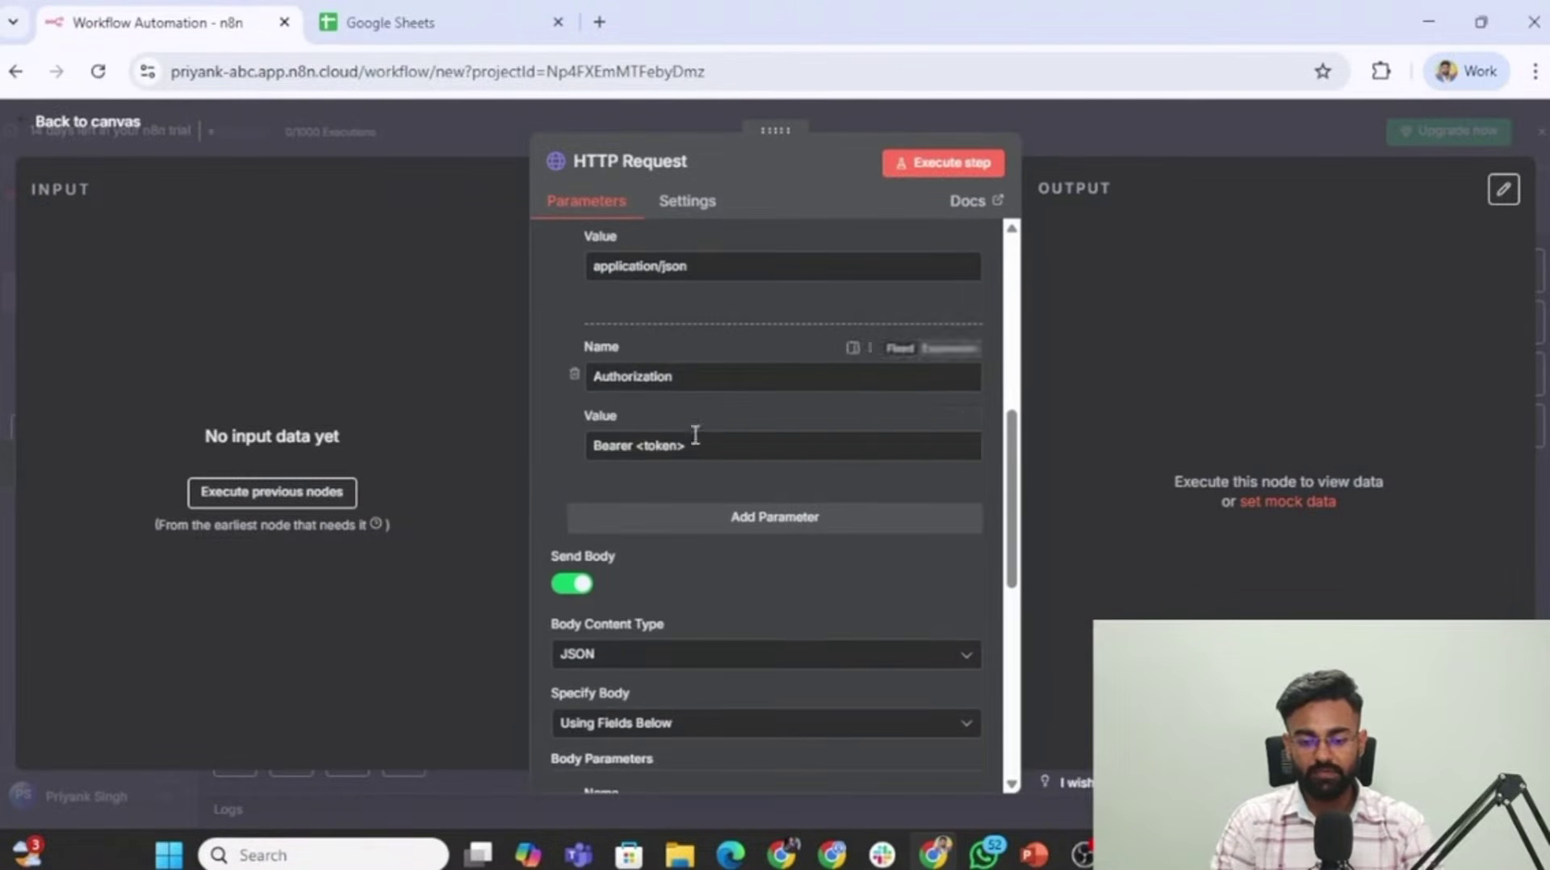
{"action": "left_click_drag", "start_coordinate": [699, 436], "coordinate": [647, 437]}
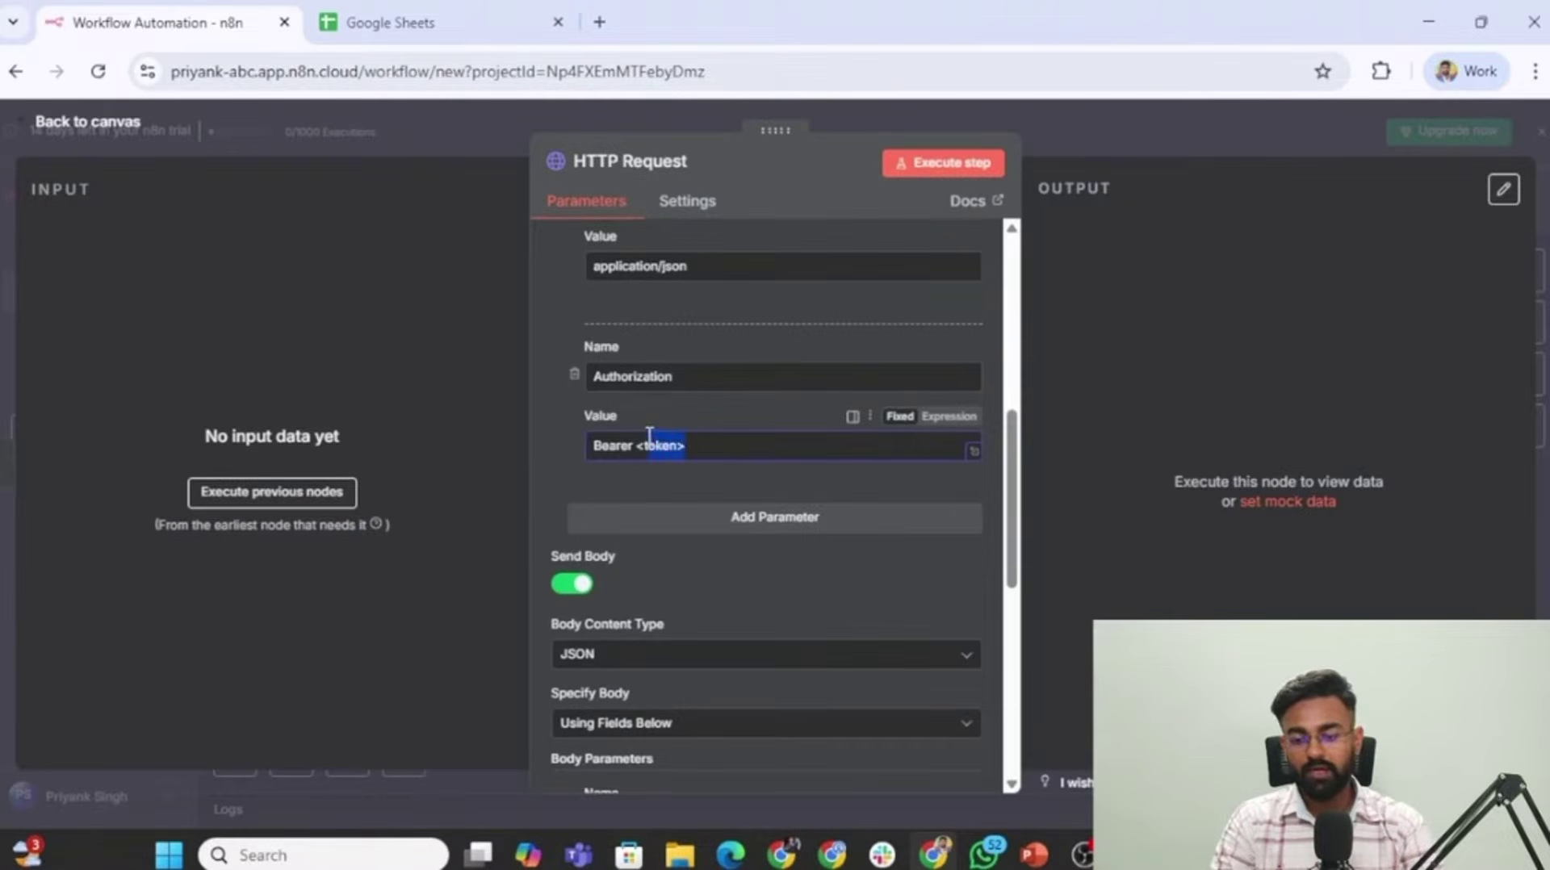
{"action": "key", "text": "BackSpace"}
{"action": "key", "text": "BackSpace"}
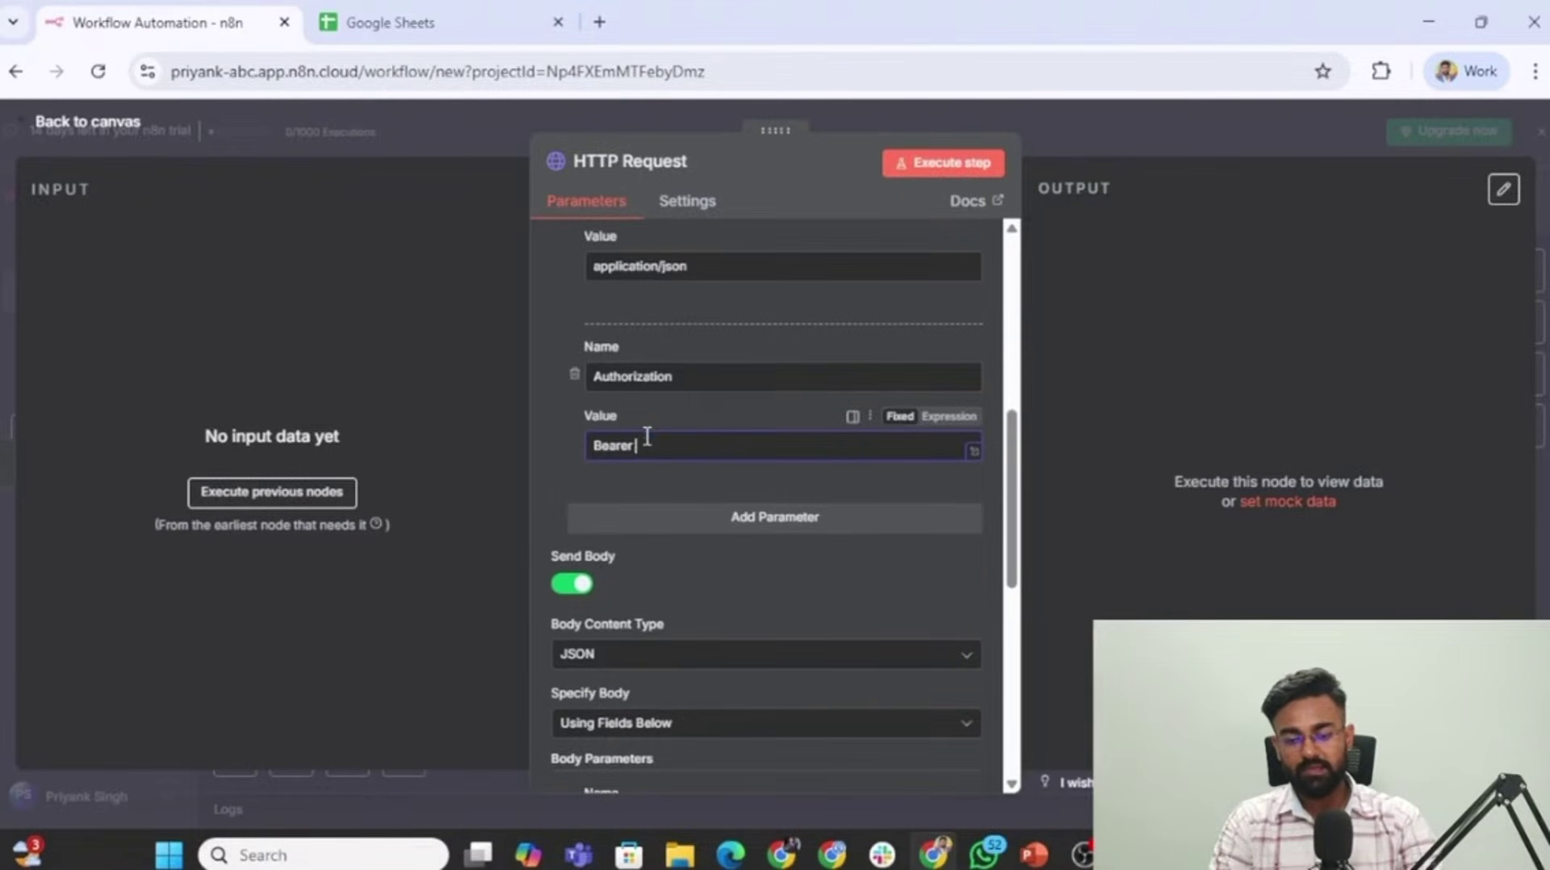
Create a personal Apify API token named 'n8n Demo Token' in API settings and reveal its value.
{"action": "key", "text": "alt+Tab"}
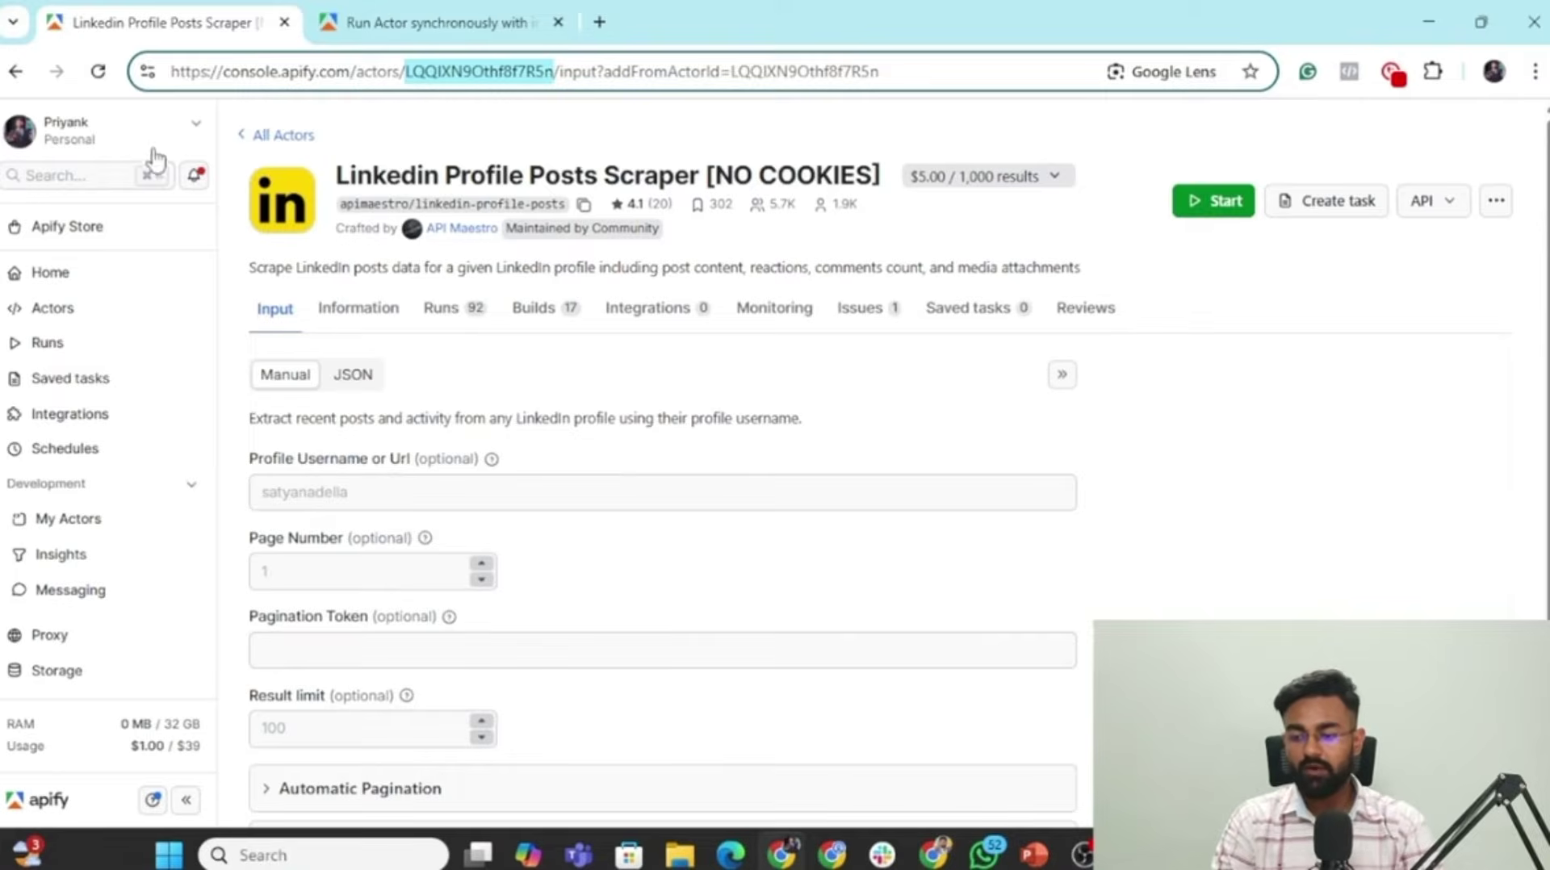
{"action": "scroll", "coordinate": [75, 646], "scroll_direction": "down", "scroll_amount": 3}
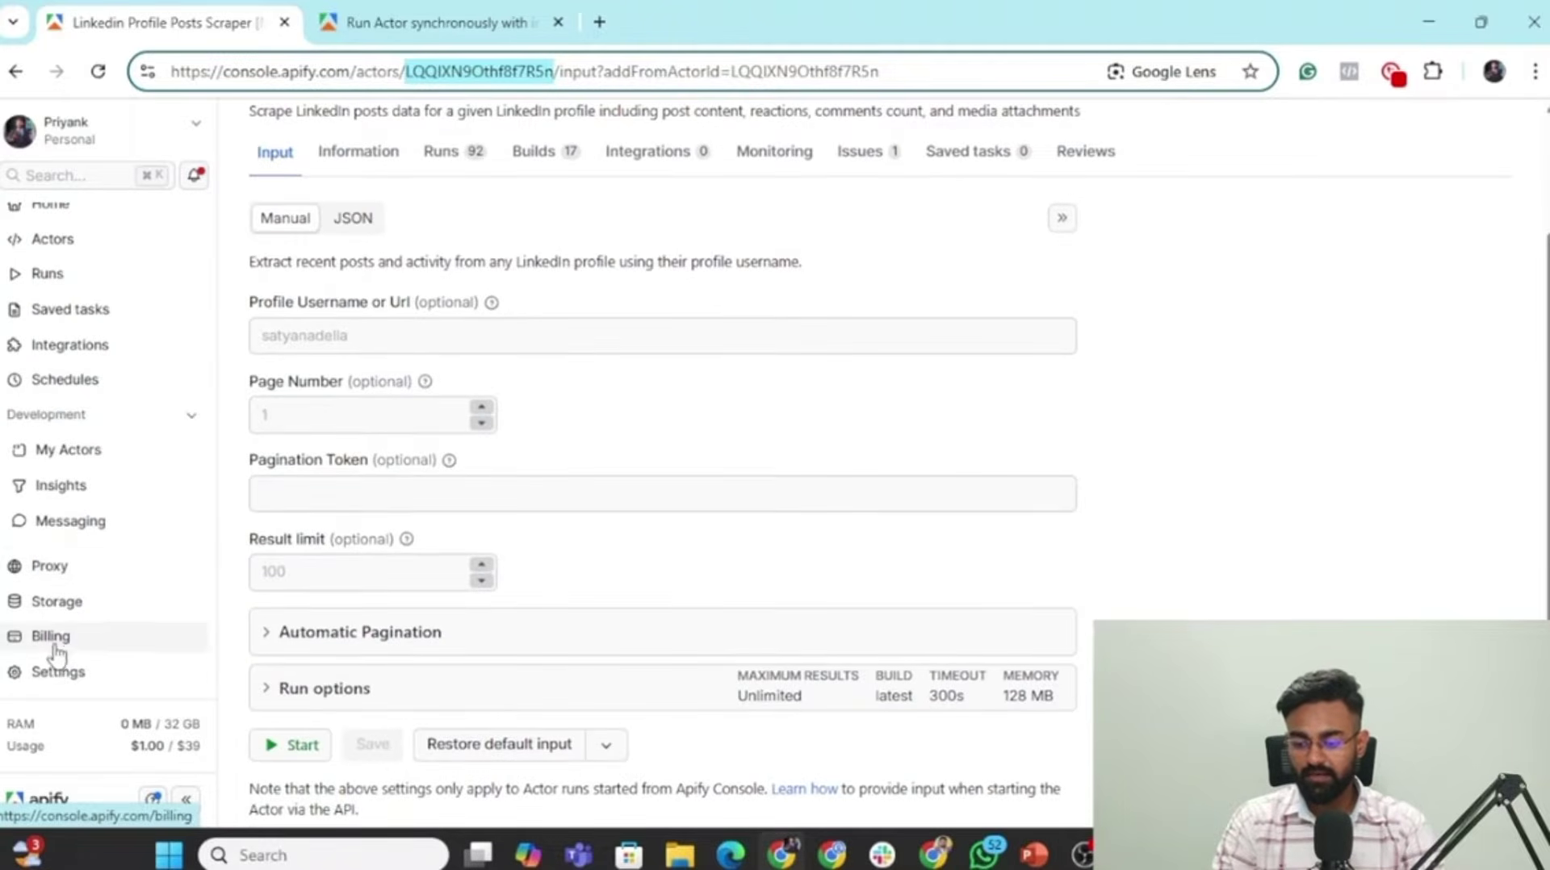
{"action": "left_click", "coordinate": [83, 676]}
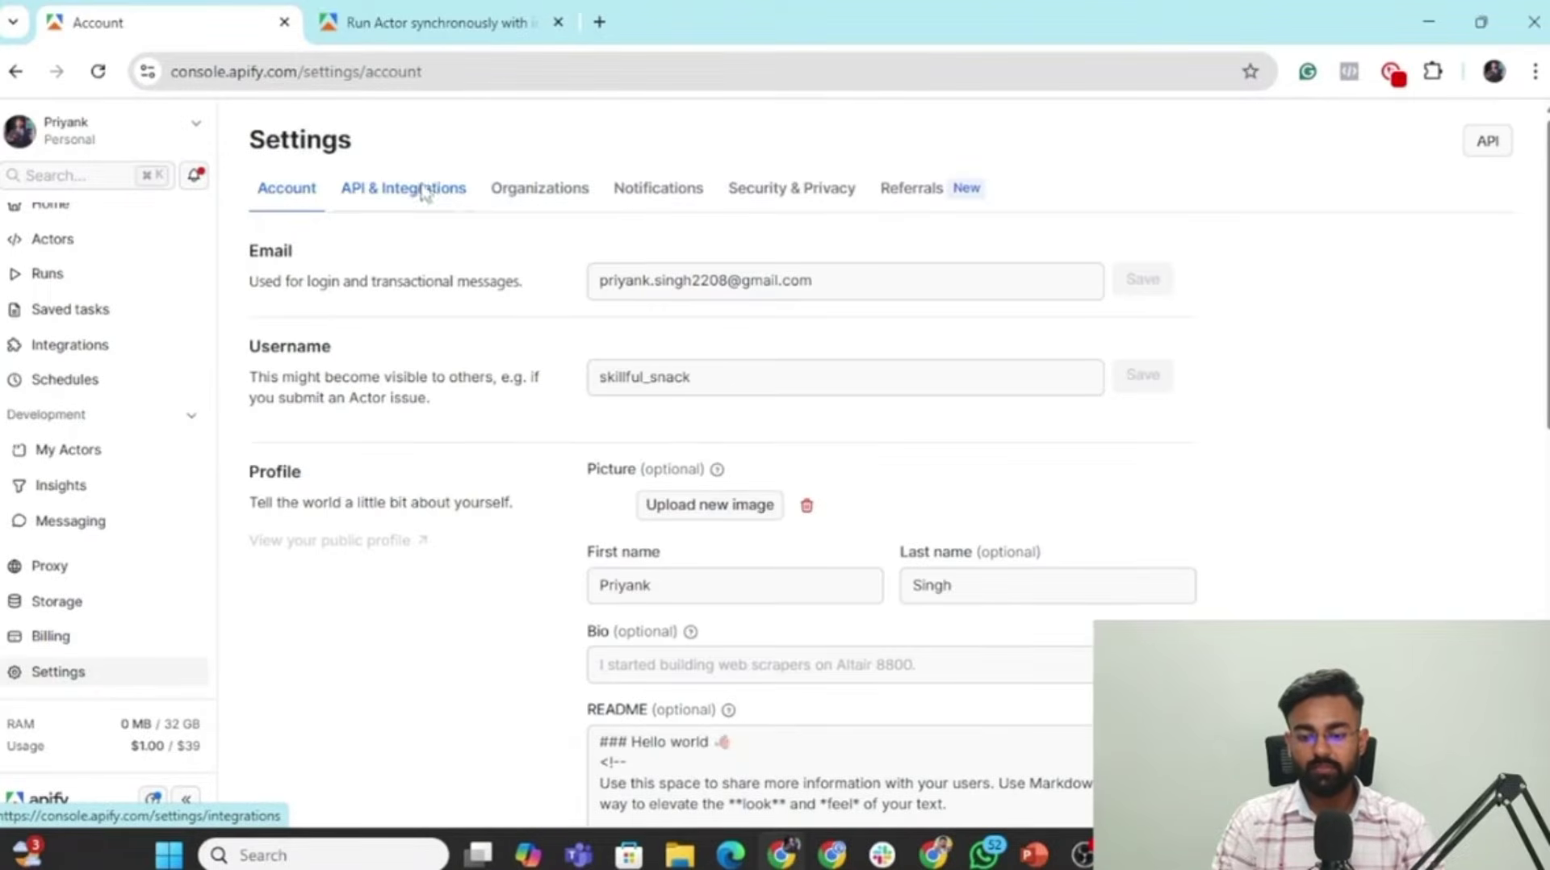
{"action": "left_click", "coordinate": [423, 192]}
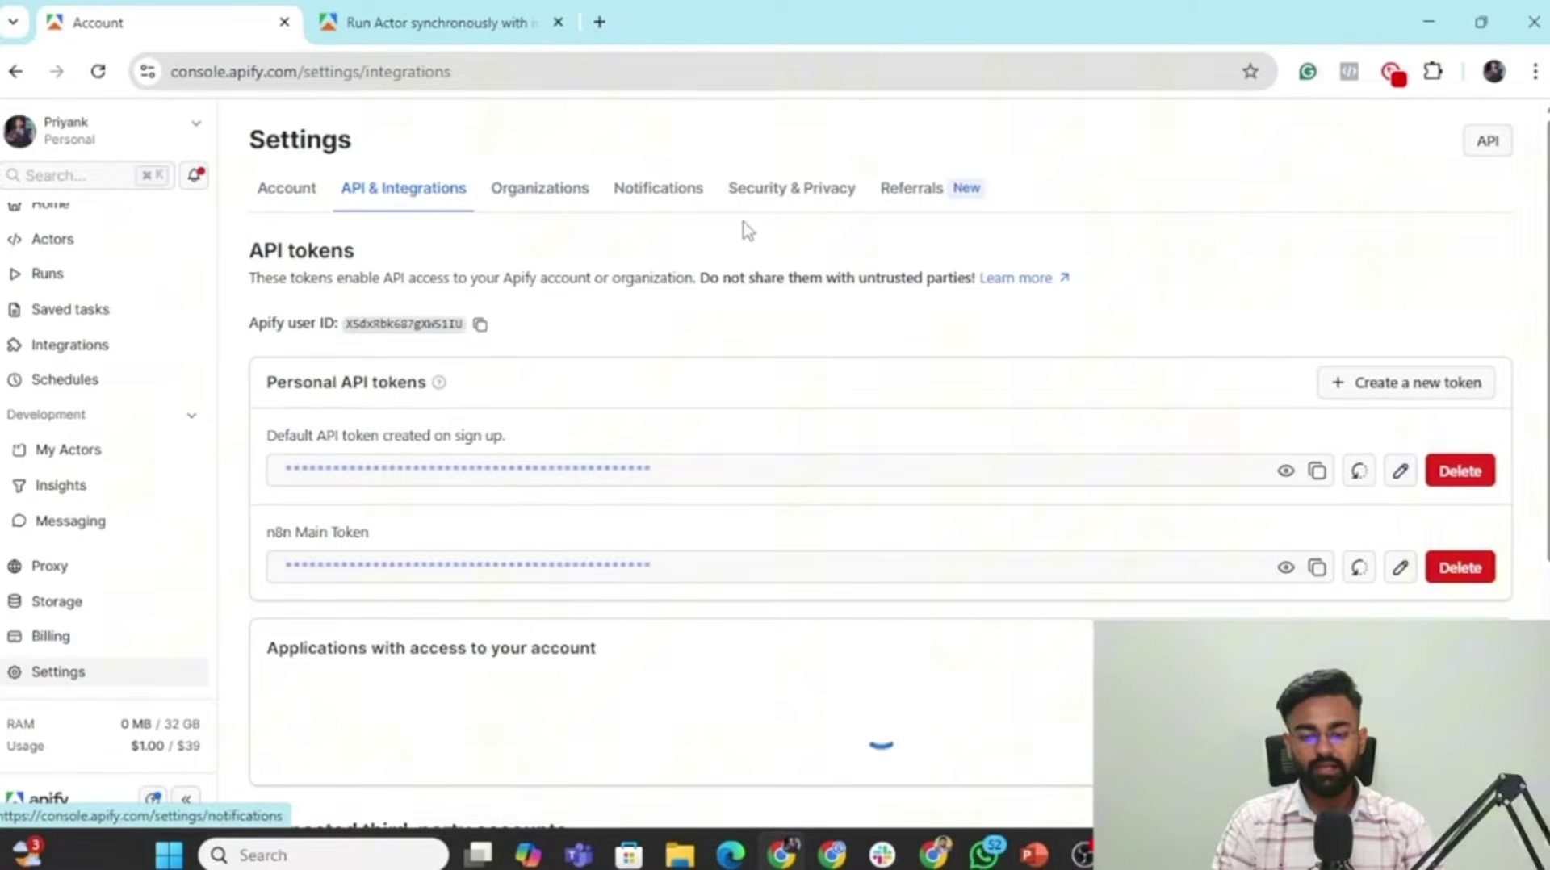
{"action": "left_click", "coordinate": [1423, 384]}
{"action": "type", "text": "n"}
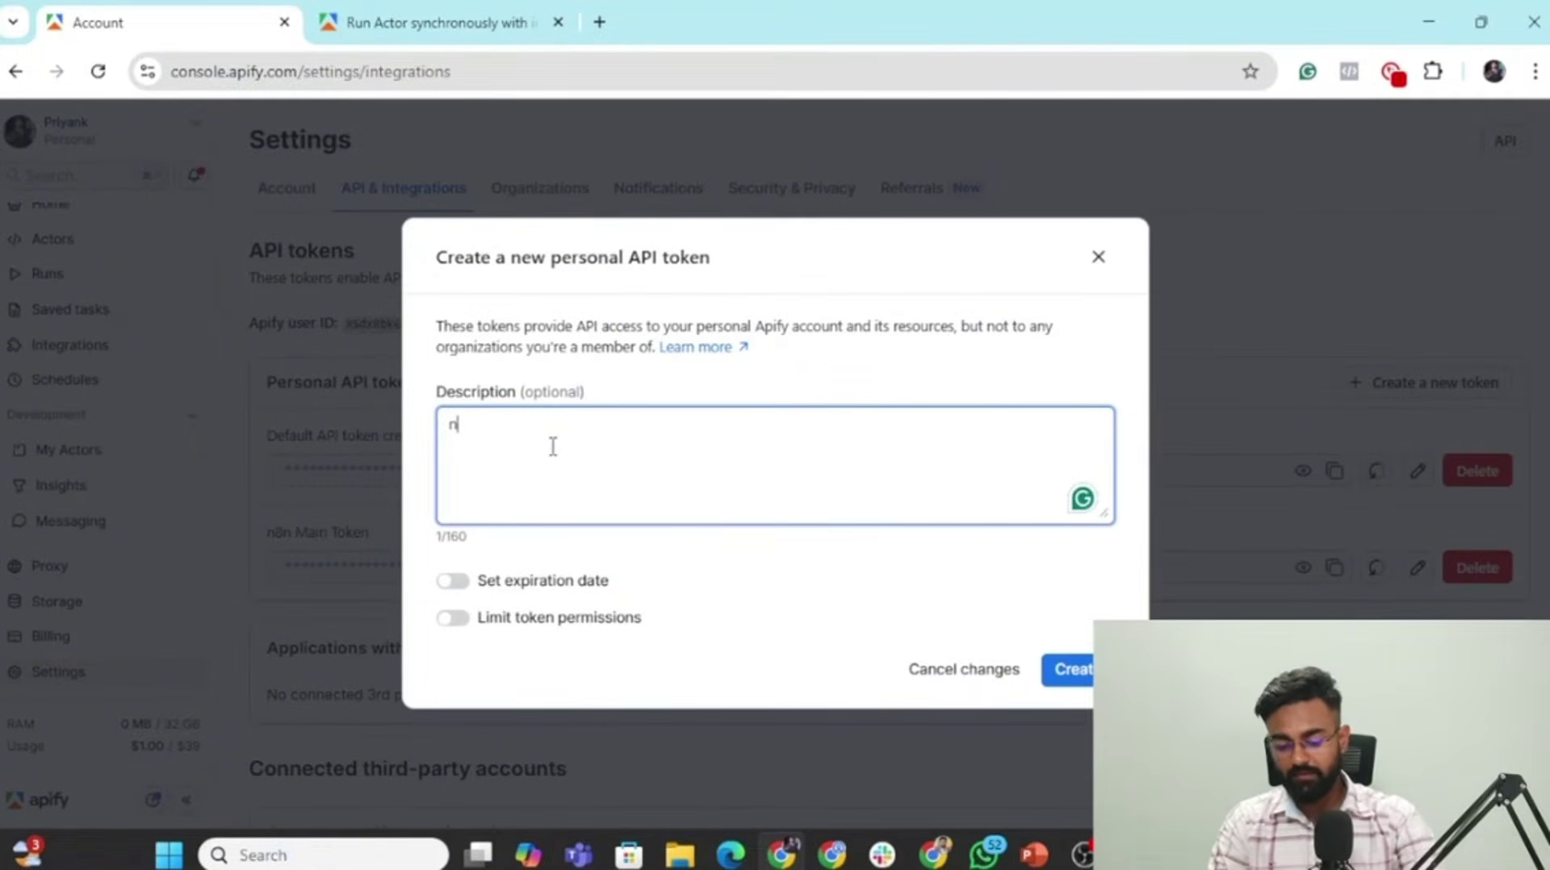
{"action": "type", "text": "8n Demo Token"}
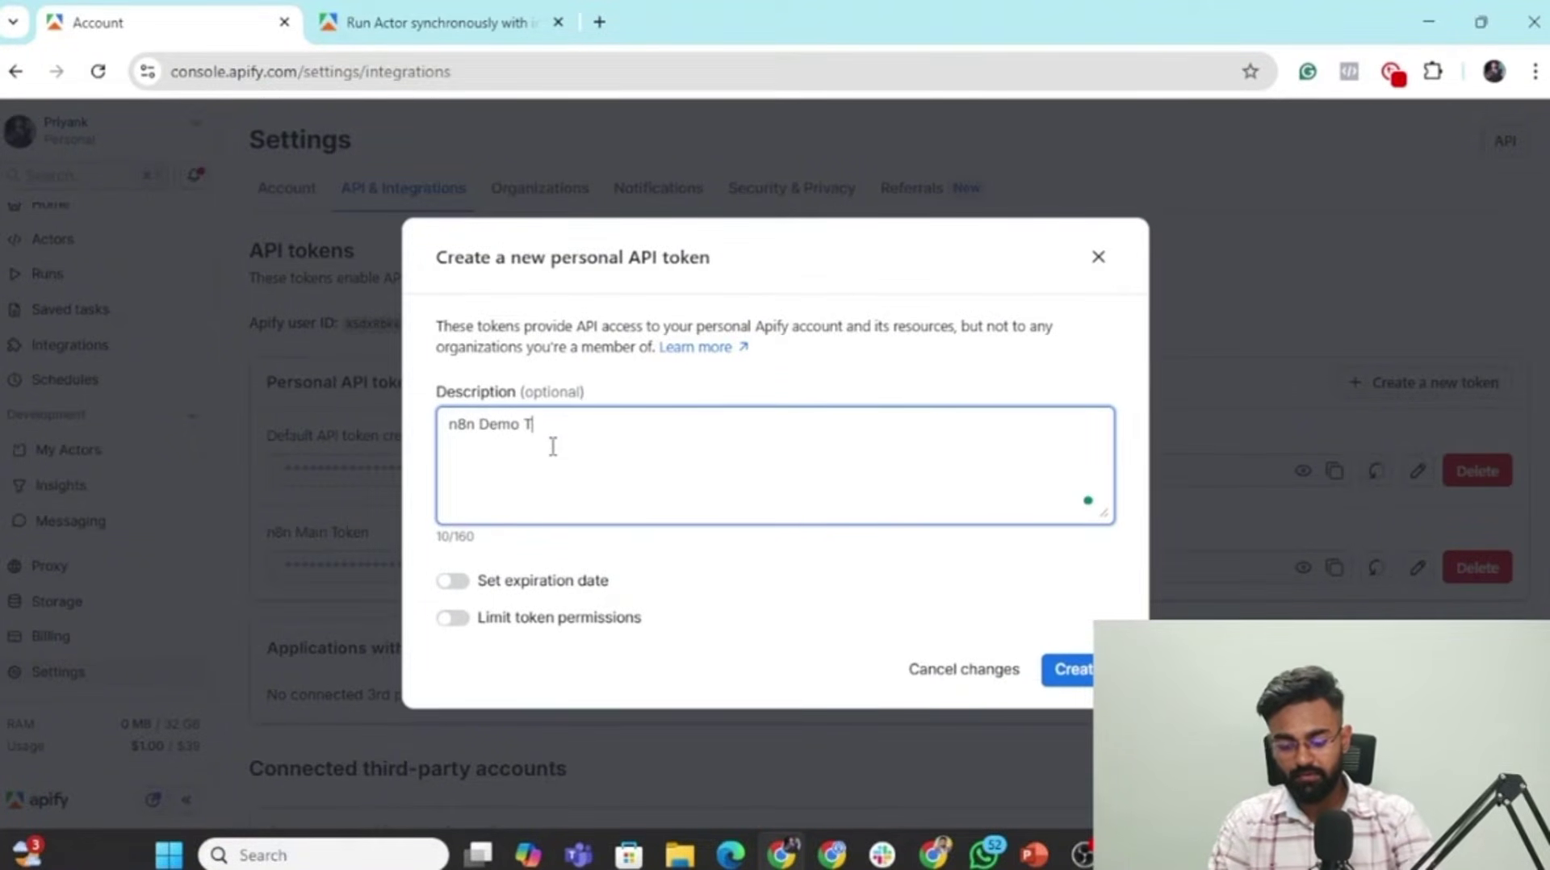
{"action": "left_click", "coordinate": [1078, 675]}
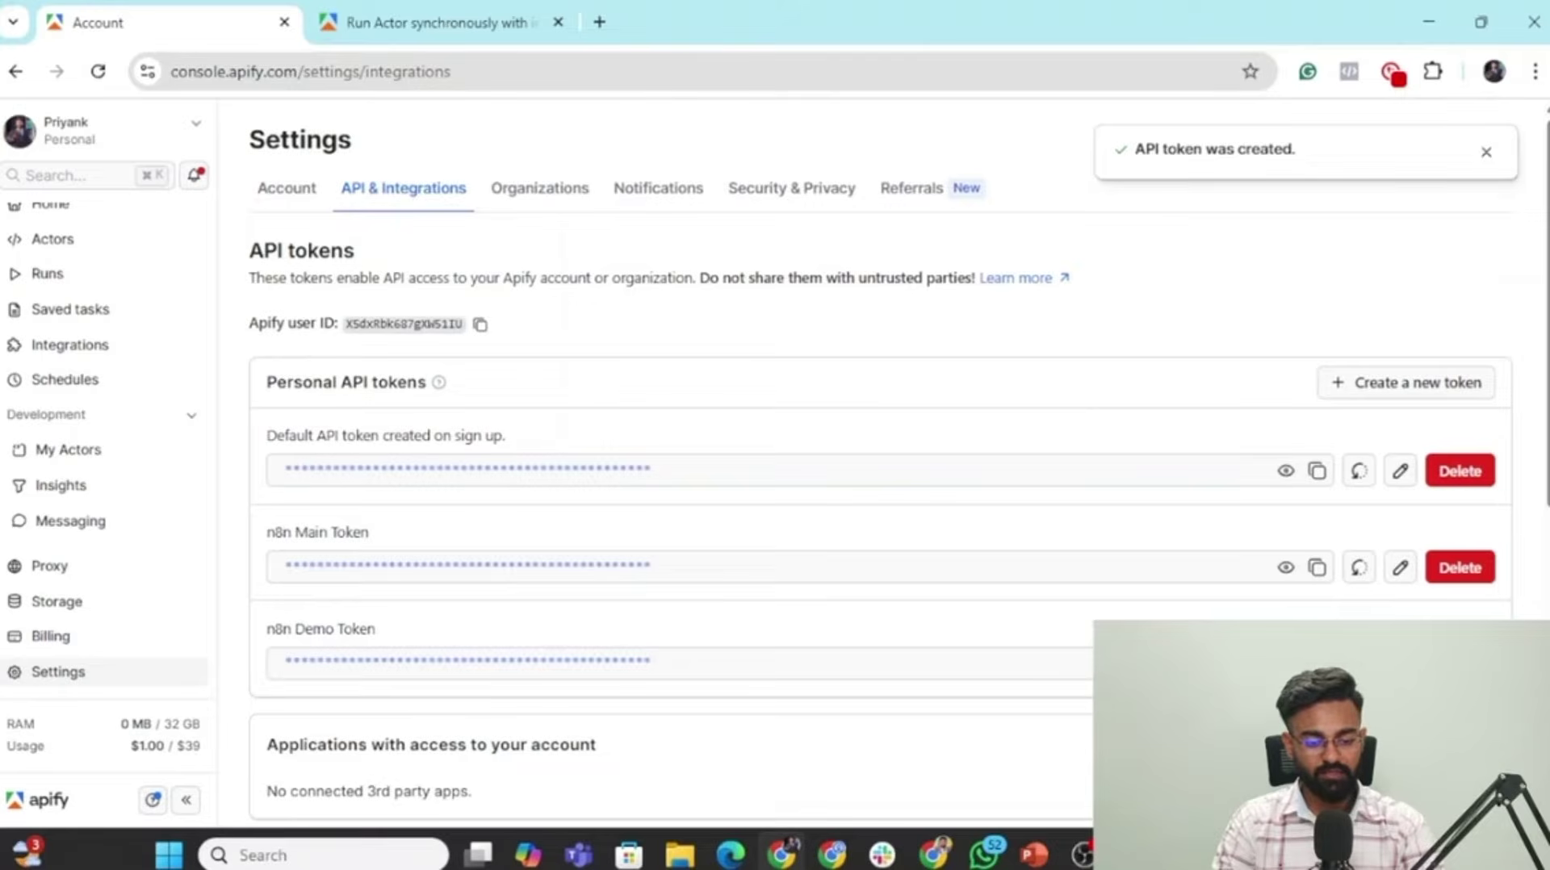
{"action": "left_click", "coordinate": [1285, 664]}
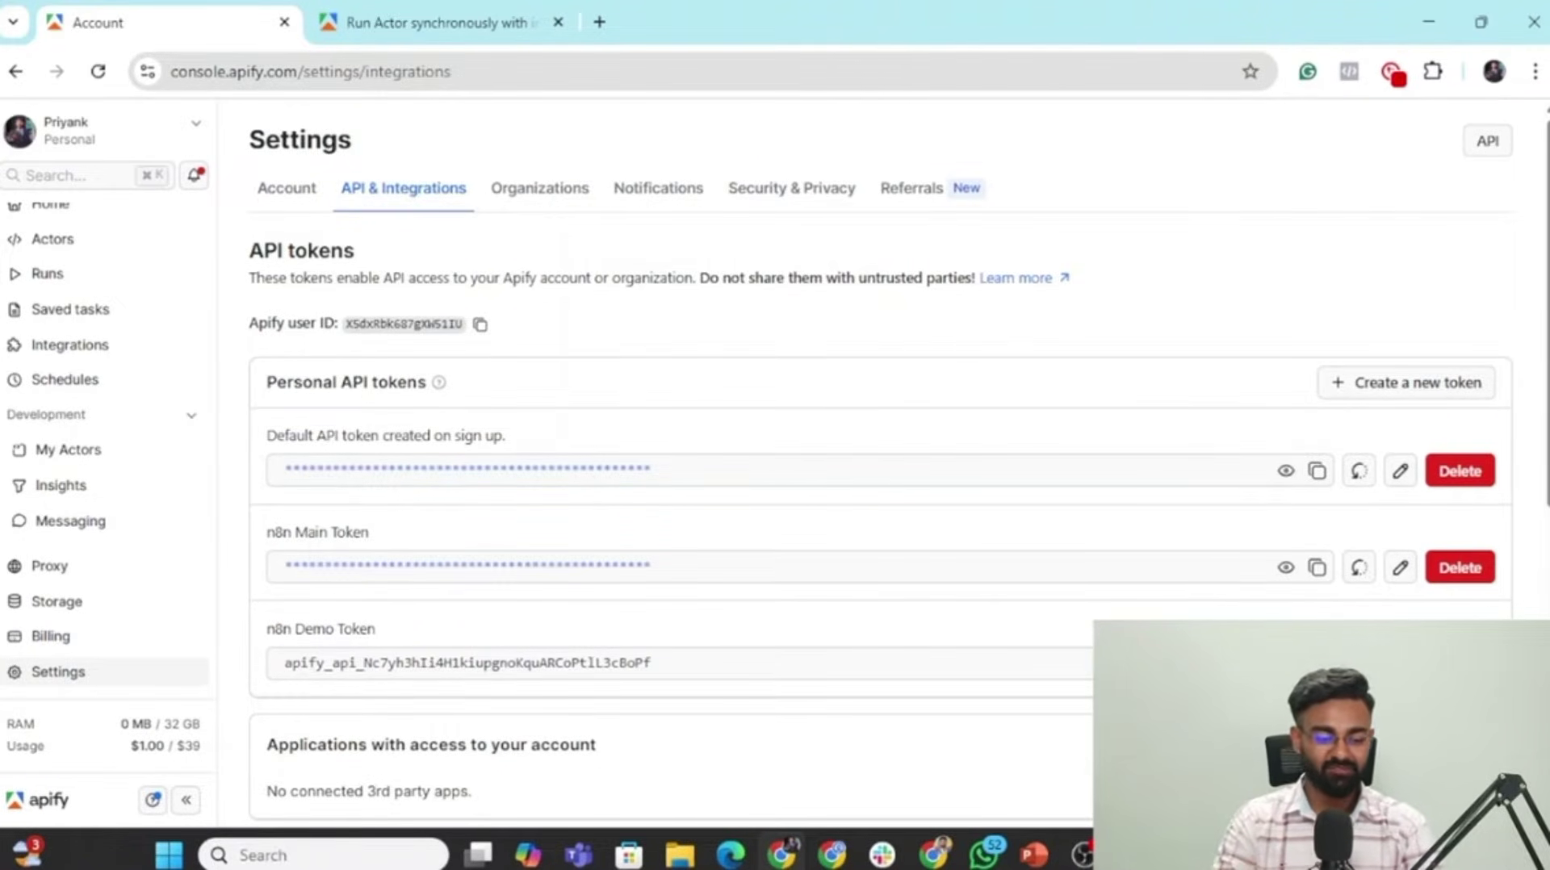
Paste the new Apify token after 'Bearer ' in the n8n Authorization header value.
{"action": "key", "text": "alt+Tab"}
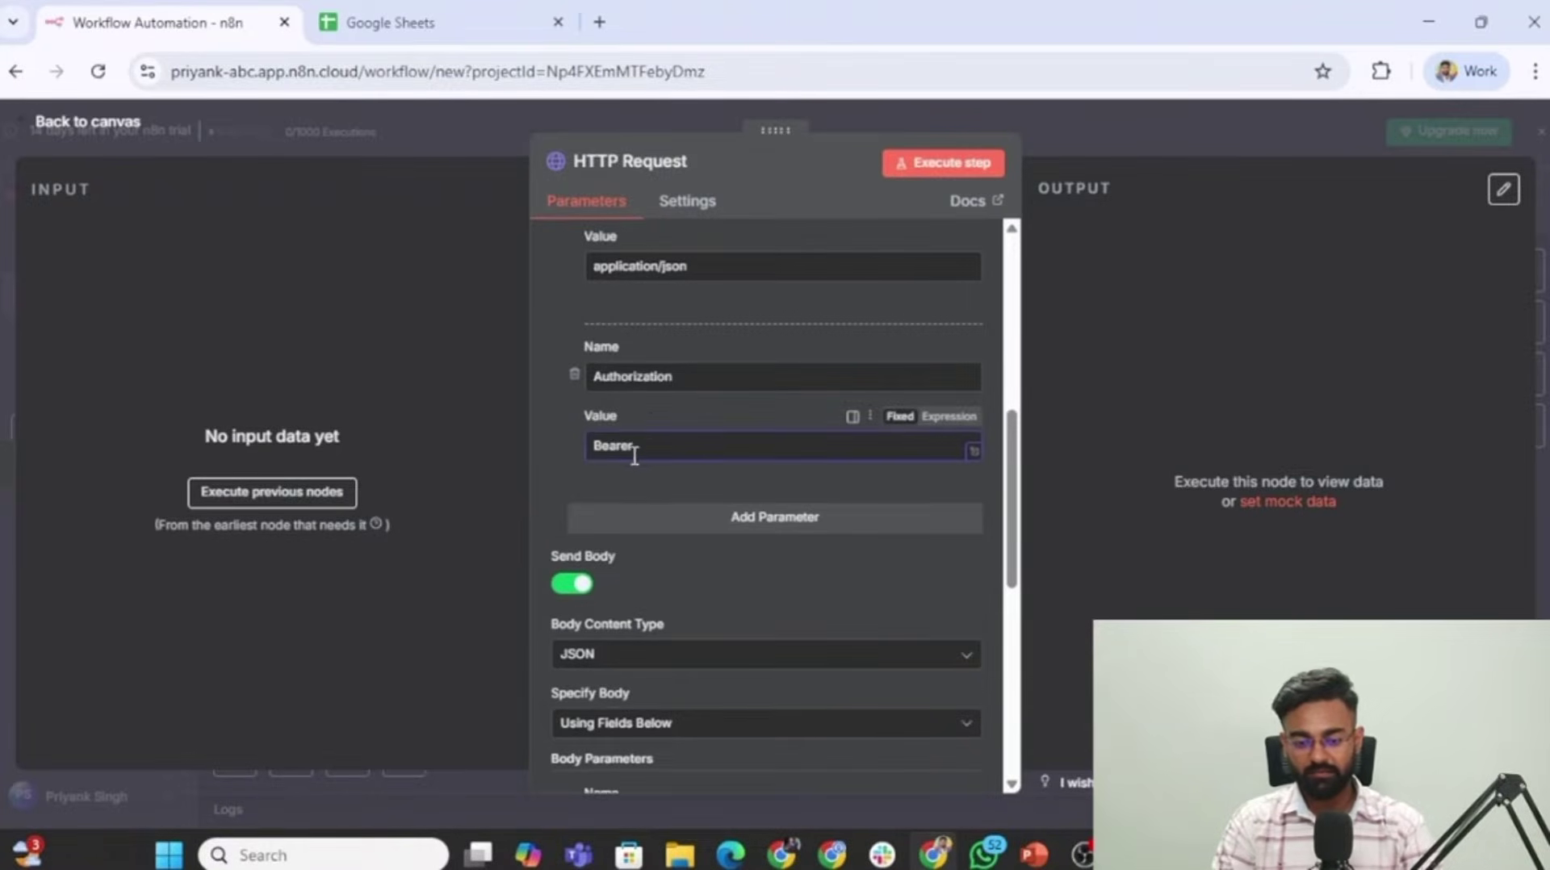
{"action": "key", "text": "ctrl+v"}
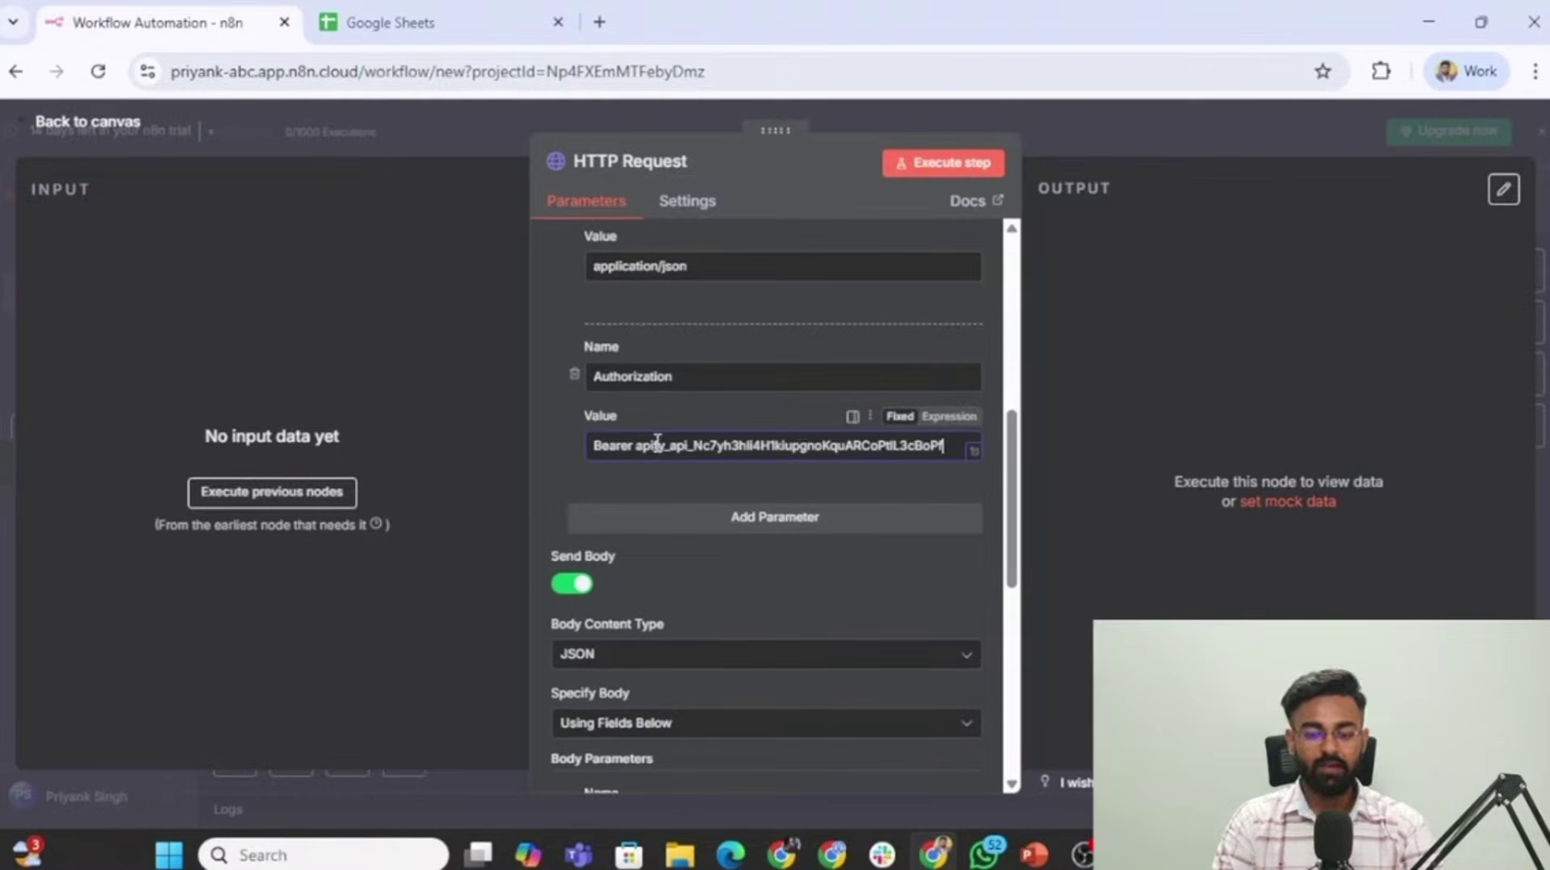
{"action": "scroll", "coordinate": [715, 469], "scroll_direction": "down", "scroll_amount": 5}
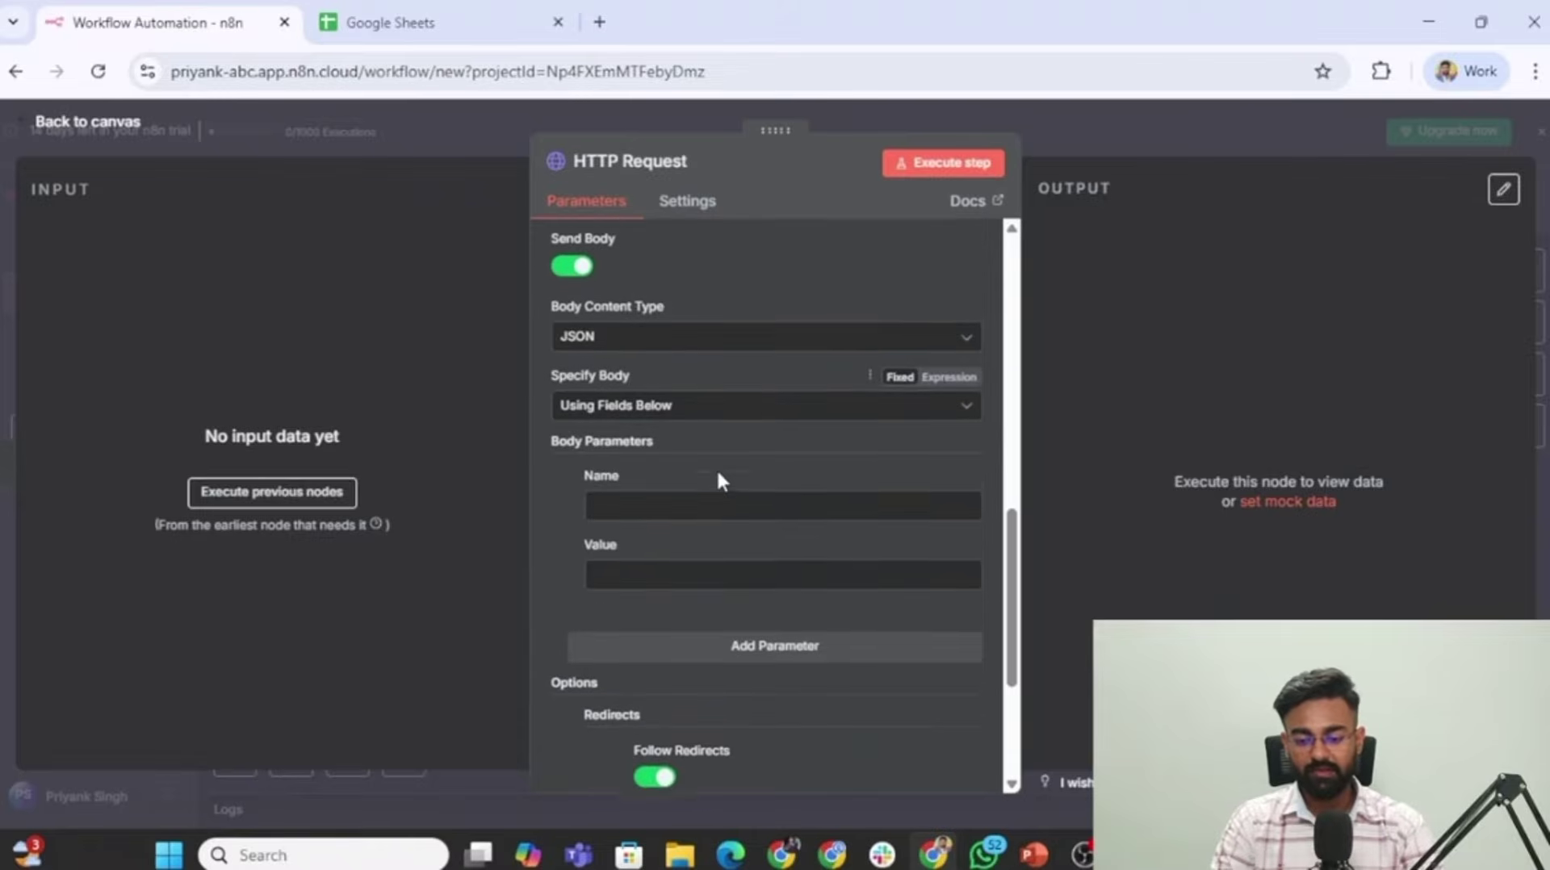
{"action": "scroll", "coordinate": [724, 463], "scroll_direction": "up", "scroll_amount": 2}
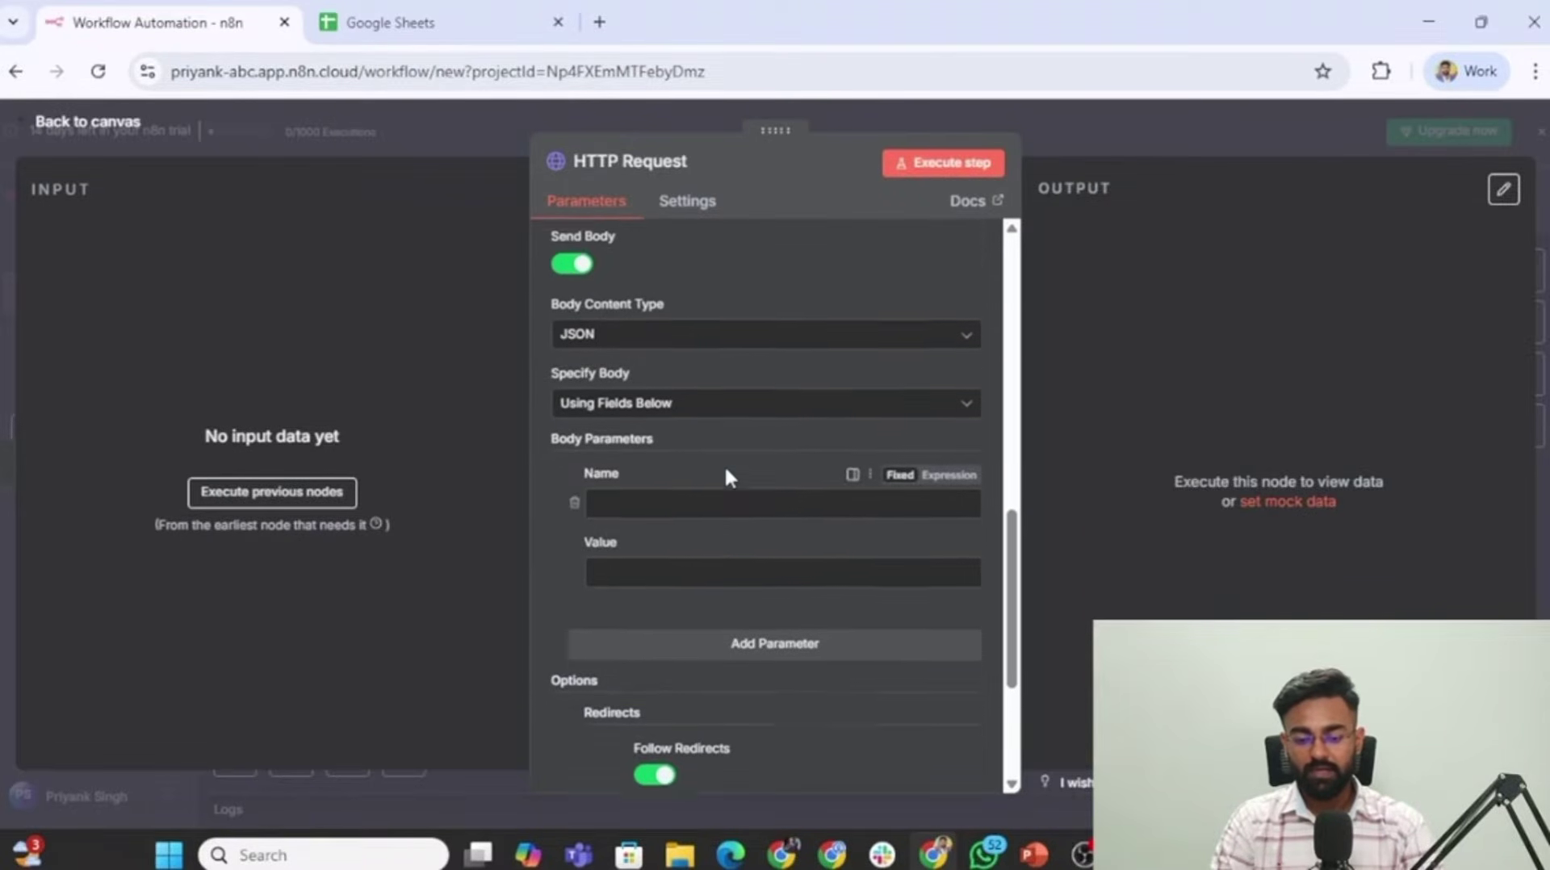
{"action": "scroll", "coordinate": [724, 479], "scroll_direction": "up", "scroll_amount": 1}
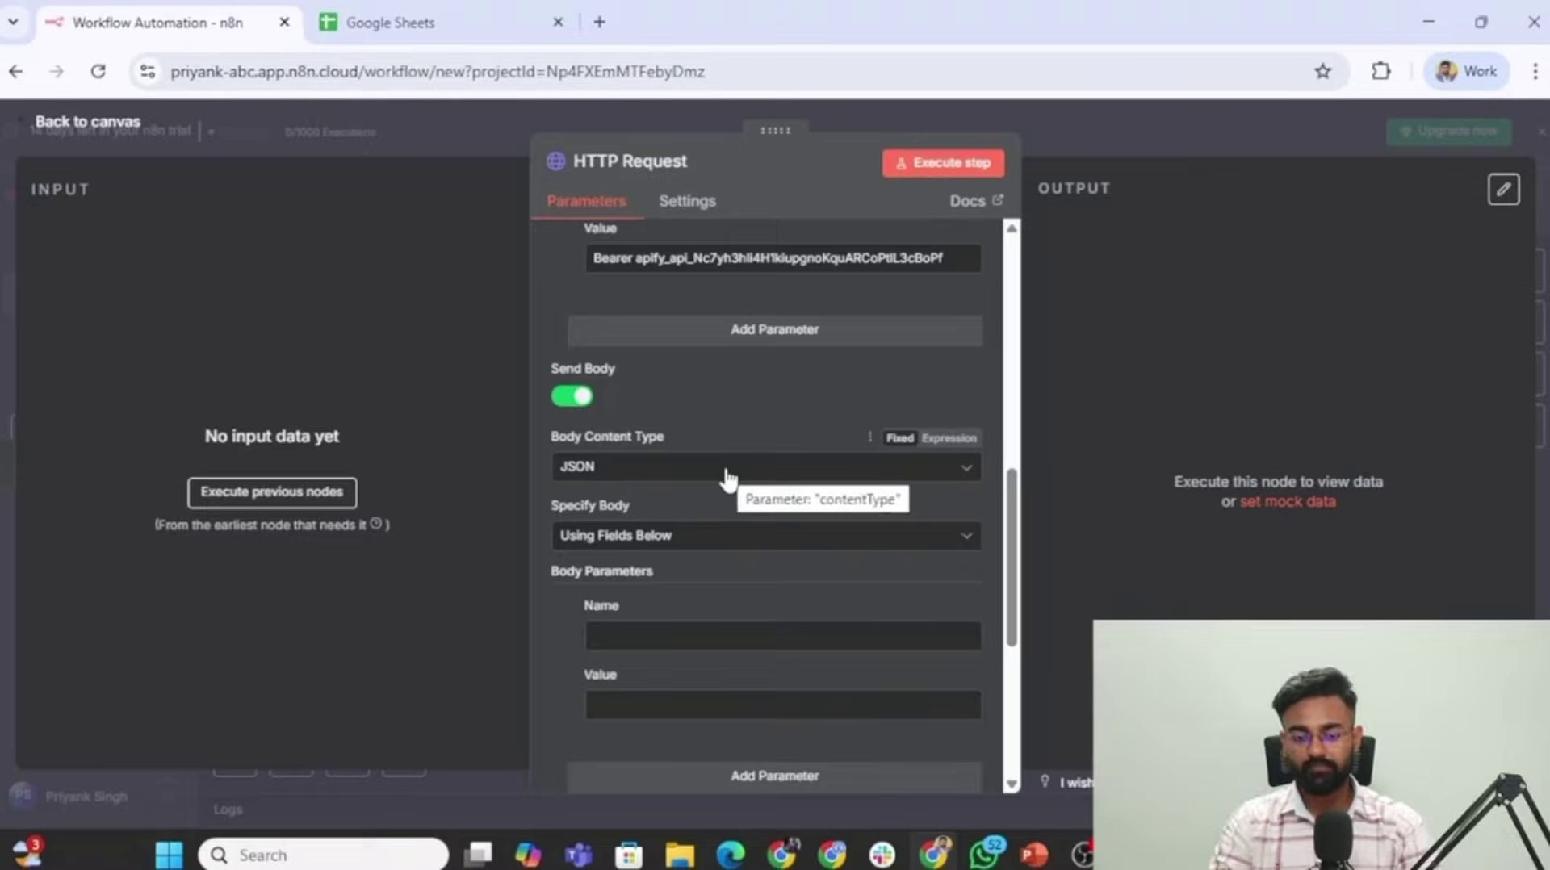
{"action": "key", "text": "alt+Tab"}
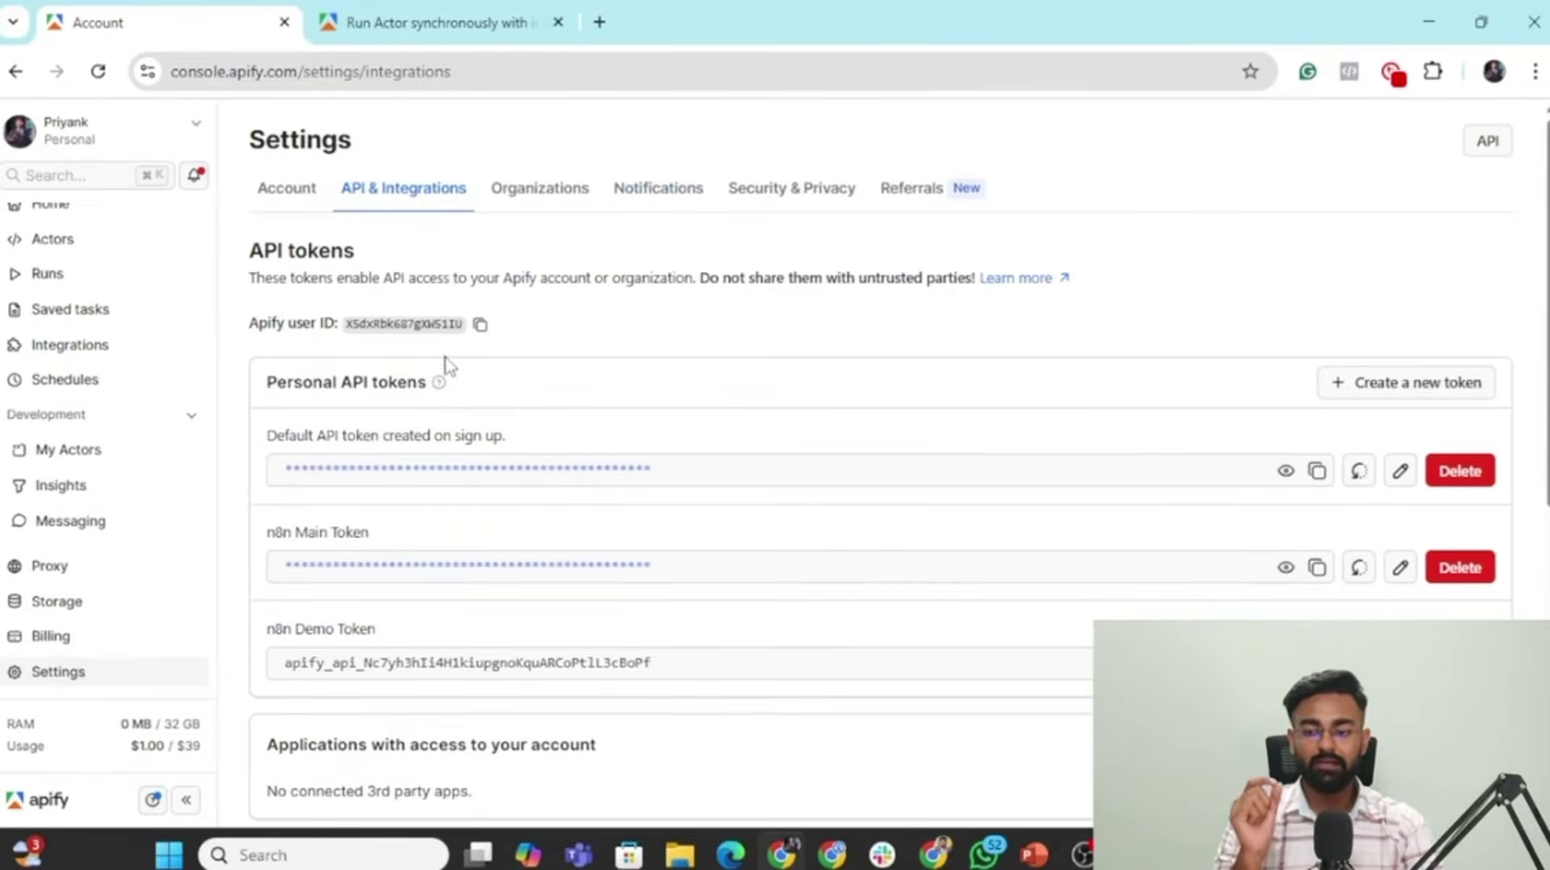
Go back to the LinkedIn scraper's input form in Apify Console.
{"action": "left_click", "coordinate": [16, 72]}
{"action": "left_click", "coordinate": [16, 72]}
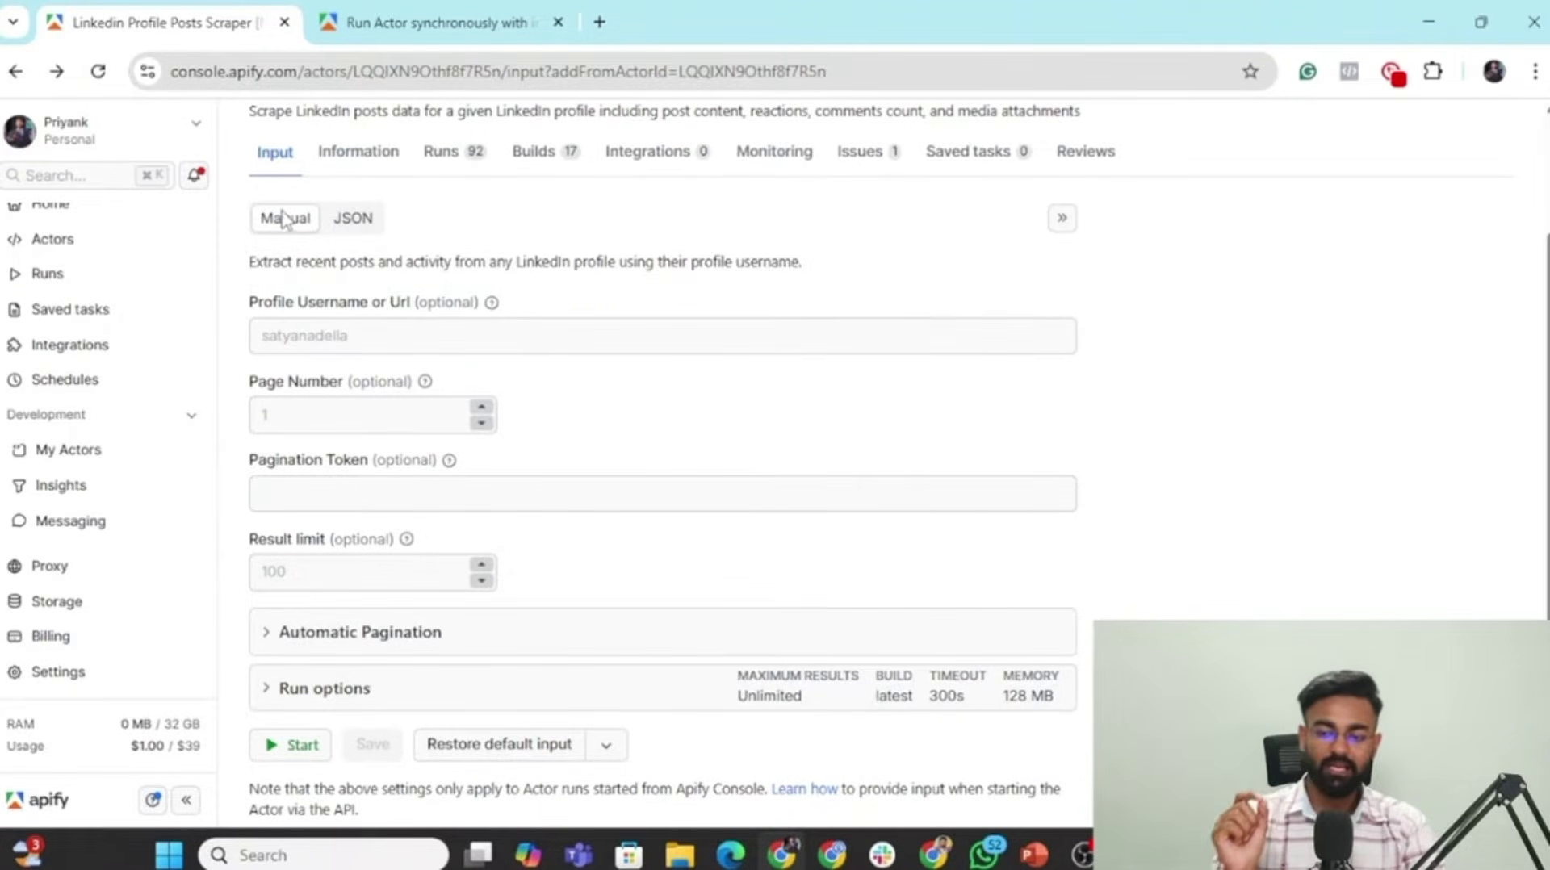
{"action": "scroll", "coordinate": [294, 311], "scroll_direction": "down", "scroll_amount": 1}
{"action": "scroll", "coordinate": [380, 349], "scroll_direction": "up", "scroll_amount": 1}
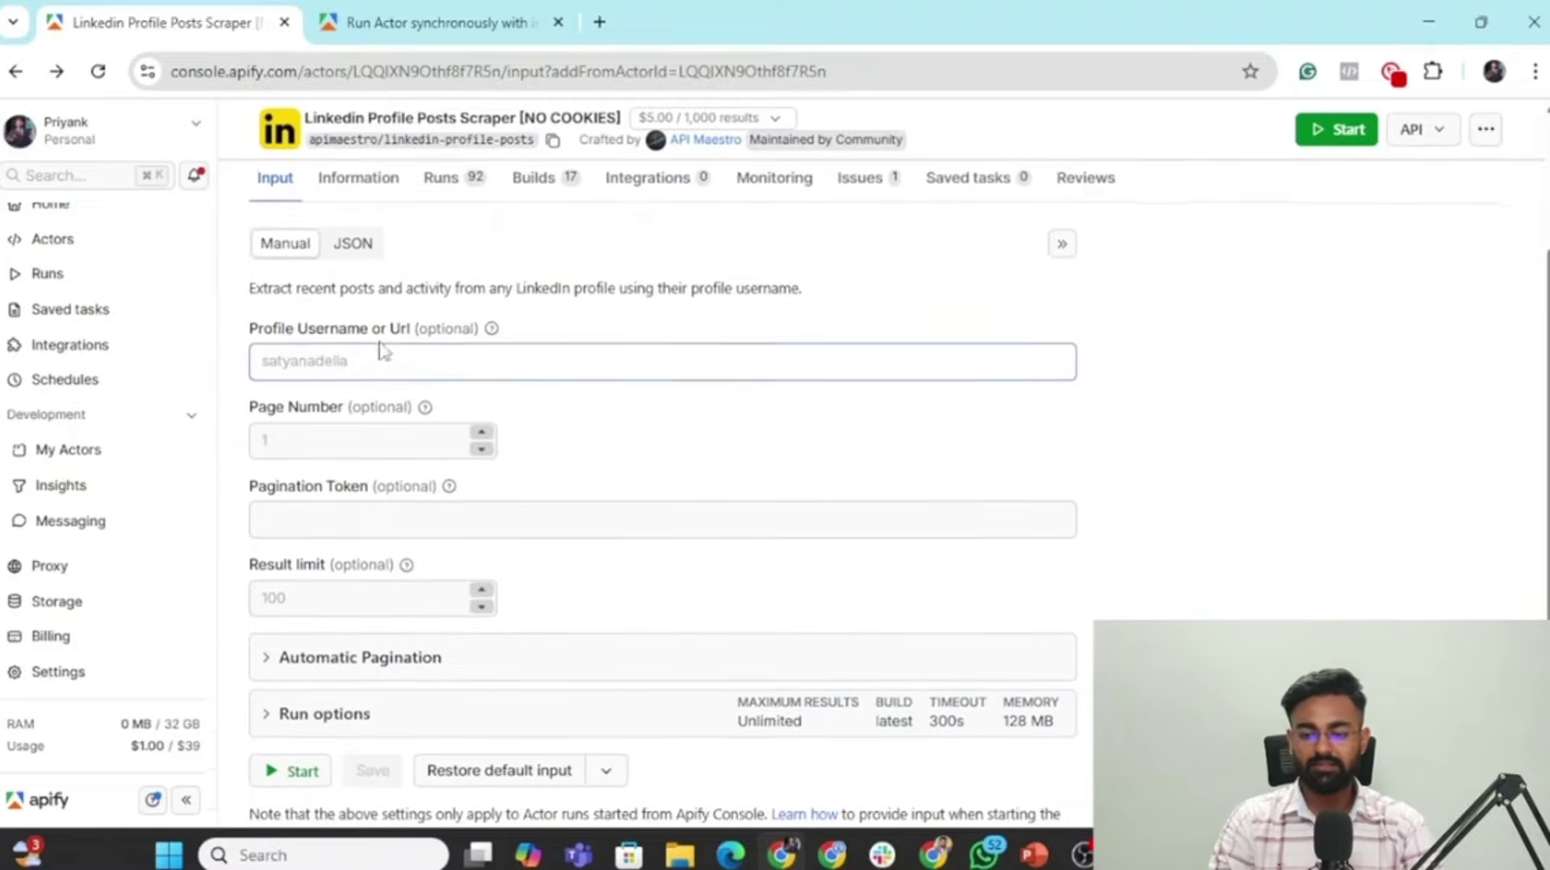
{"action": "left_click", "coordinate": [381, 339]}
{"action": "scroll", "coordinate": [381, 340], "scroll_direction": "up", "scroll_amount": 1}
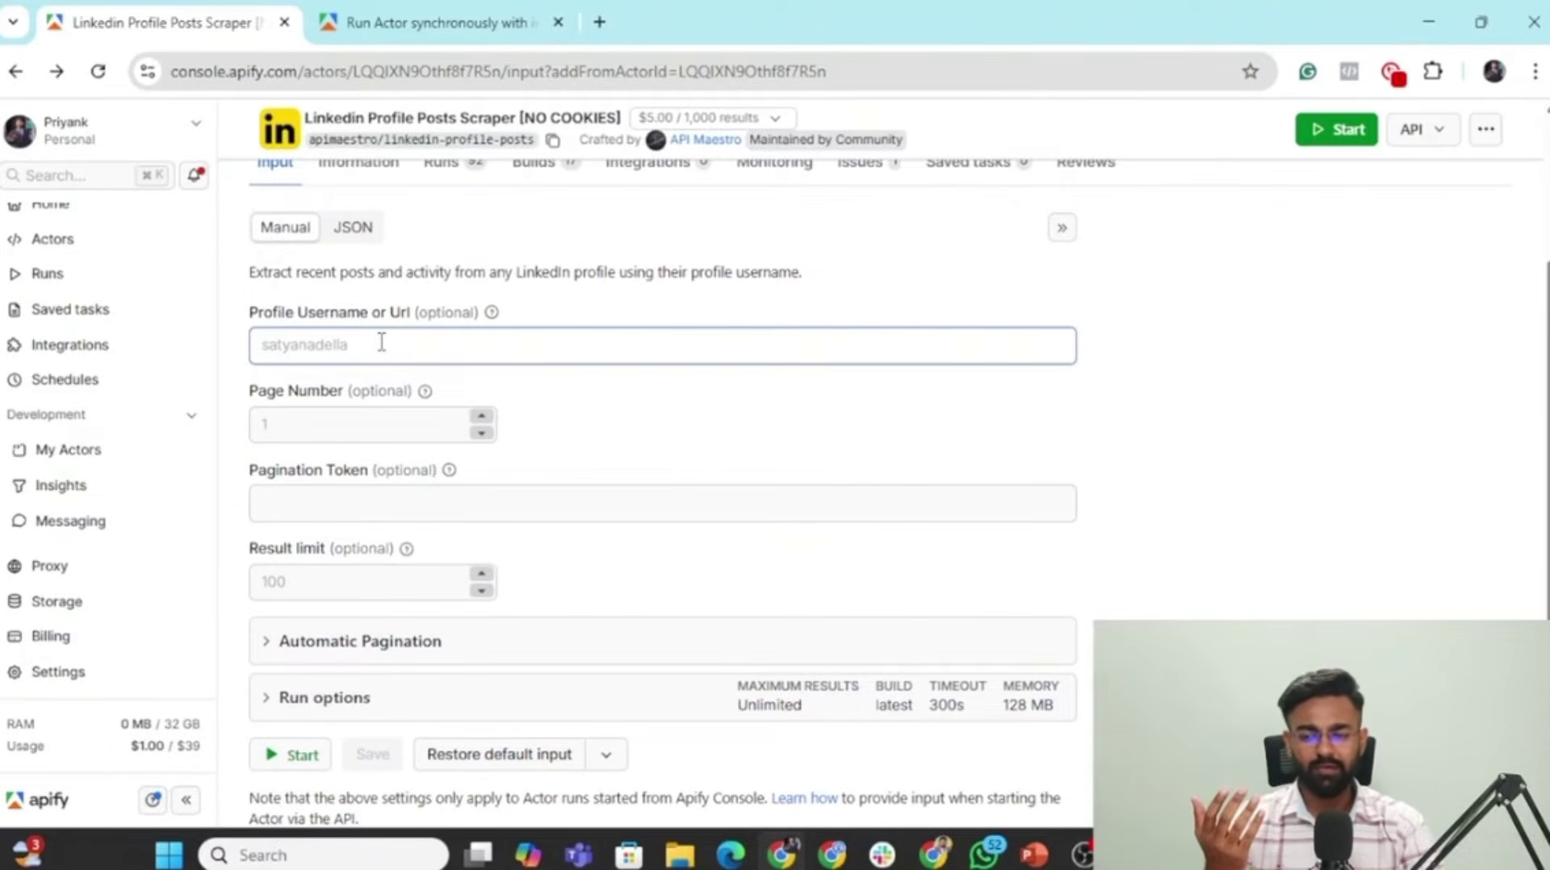
{"action": "left_click", "coordinate": [295, 365]}
{"action": "key", "text": "alt+Tab"}
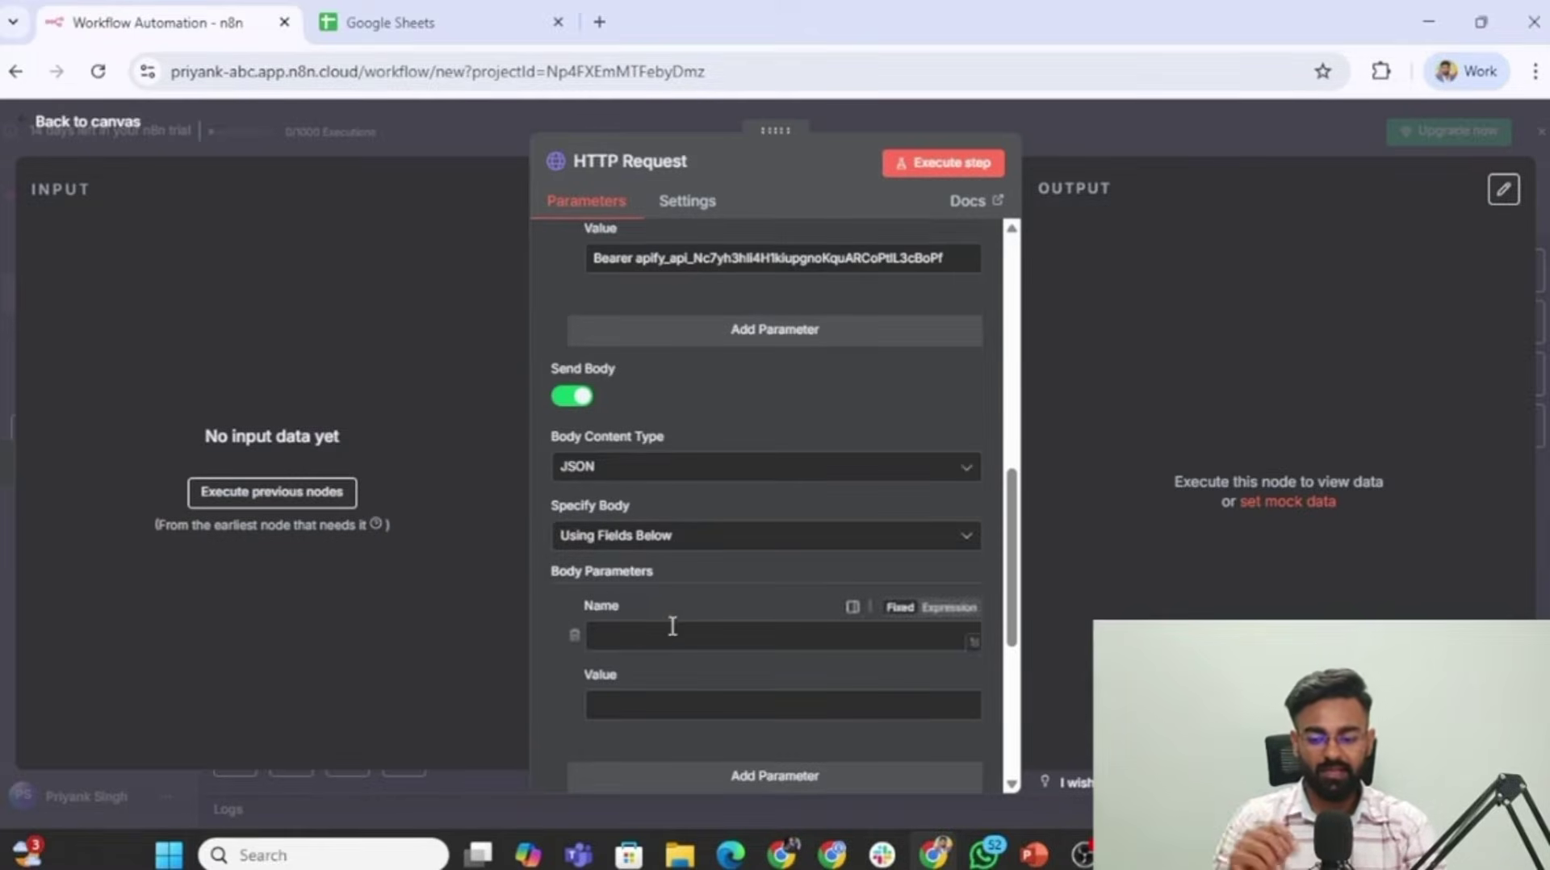
{"action": "key", "text": "alt+Tab"}
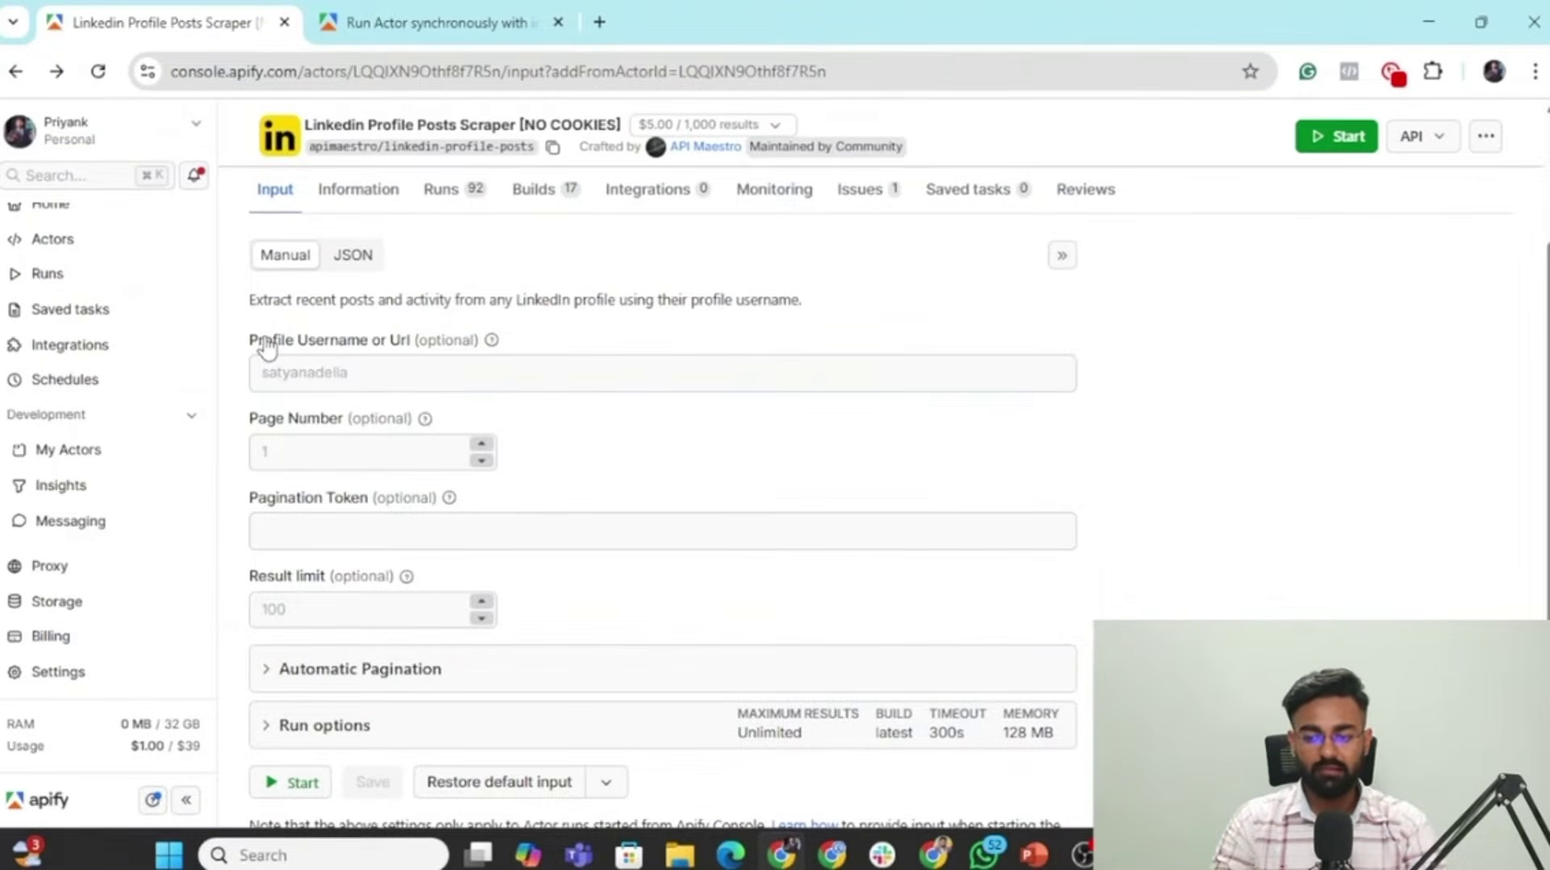
{"action": "left_click_drag", "start_coordinate": [264, 340], "coordinate": [420, 345]}
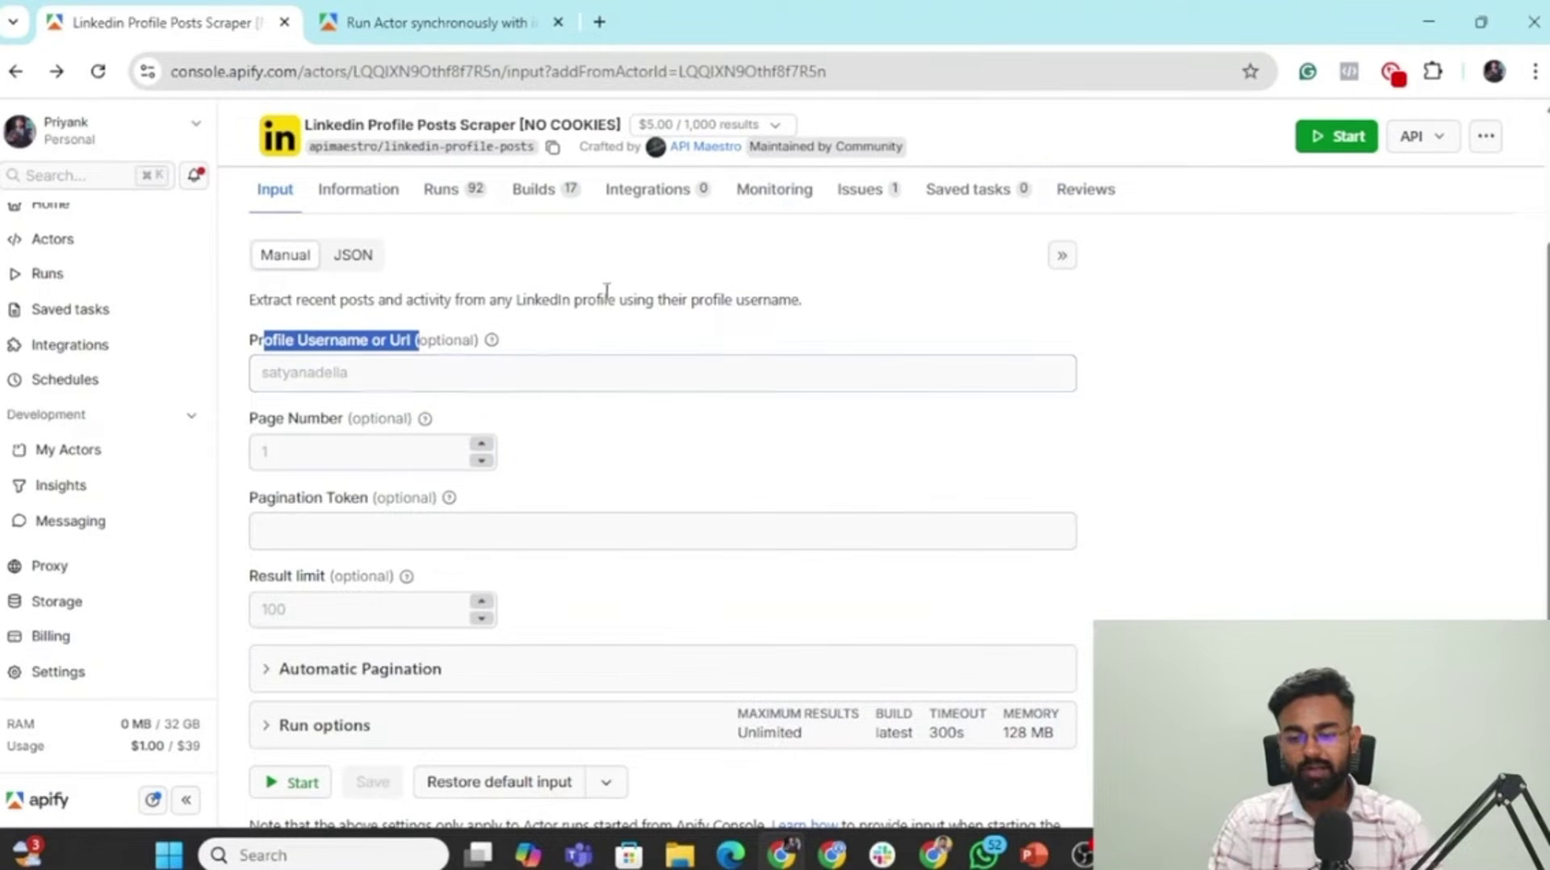
Enter the LinkedIn profile username, Page Number 1 and Result limit 20.
{"action": "left_click", "coordinate": [364, 370]}
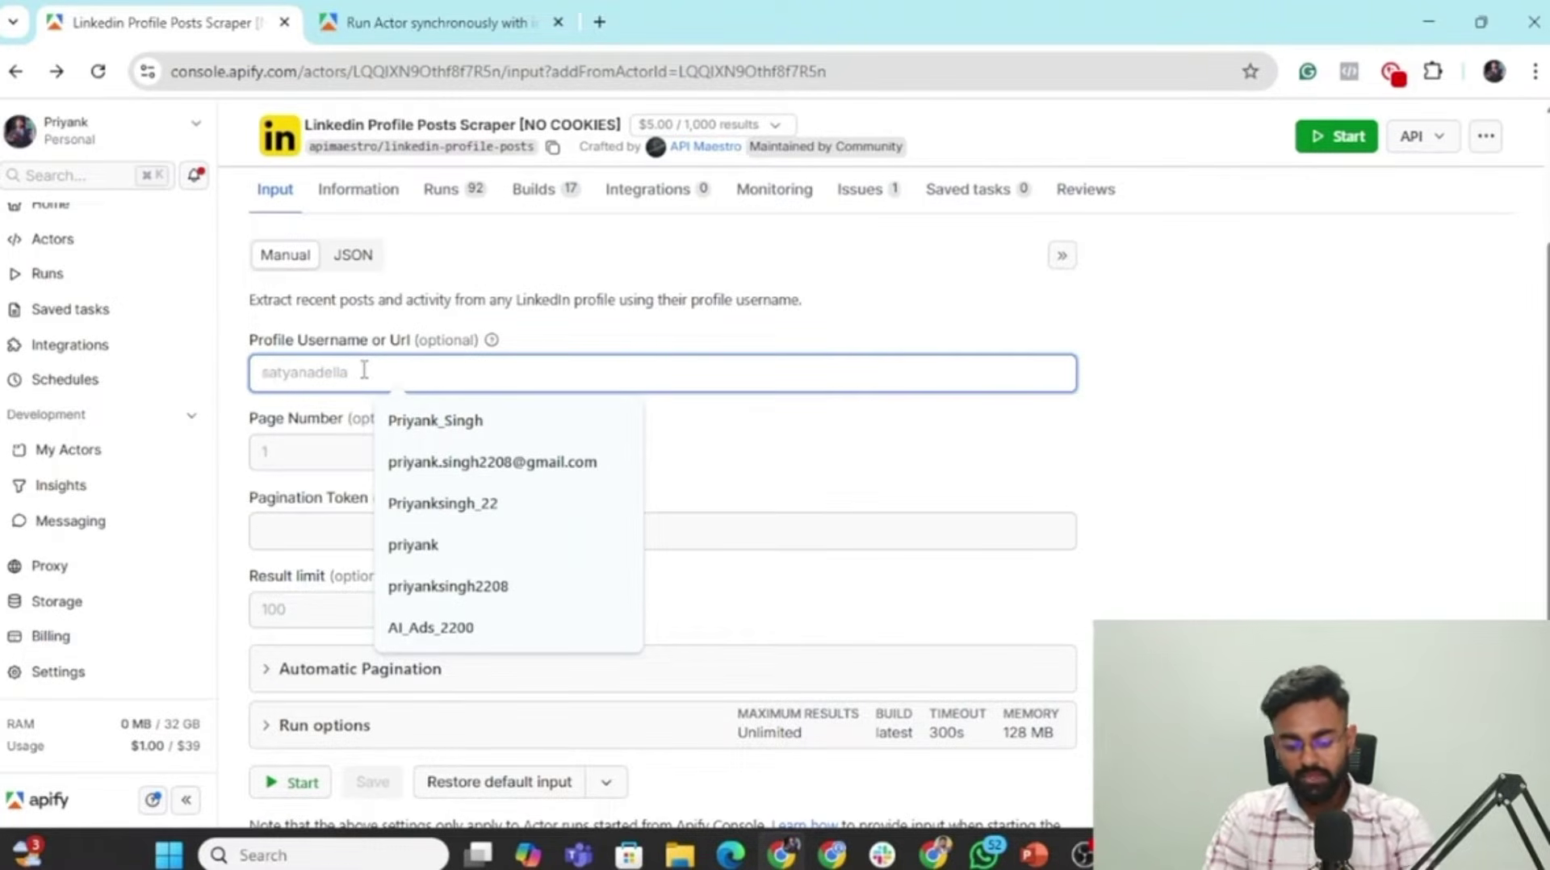
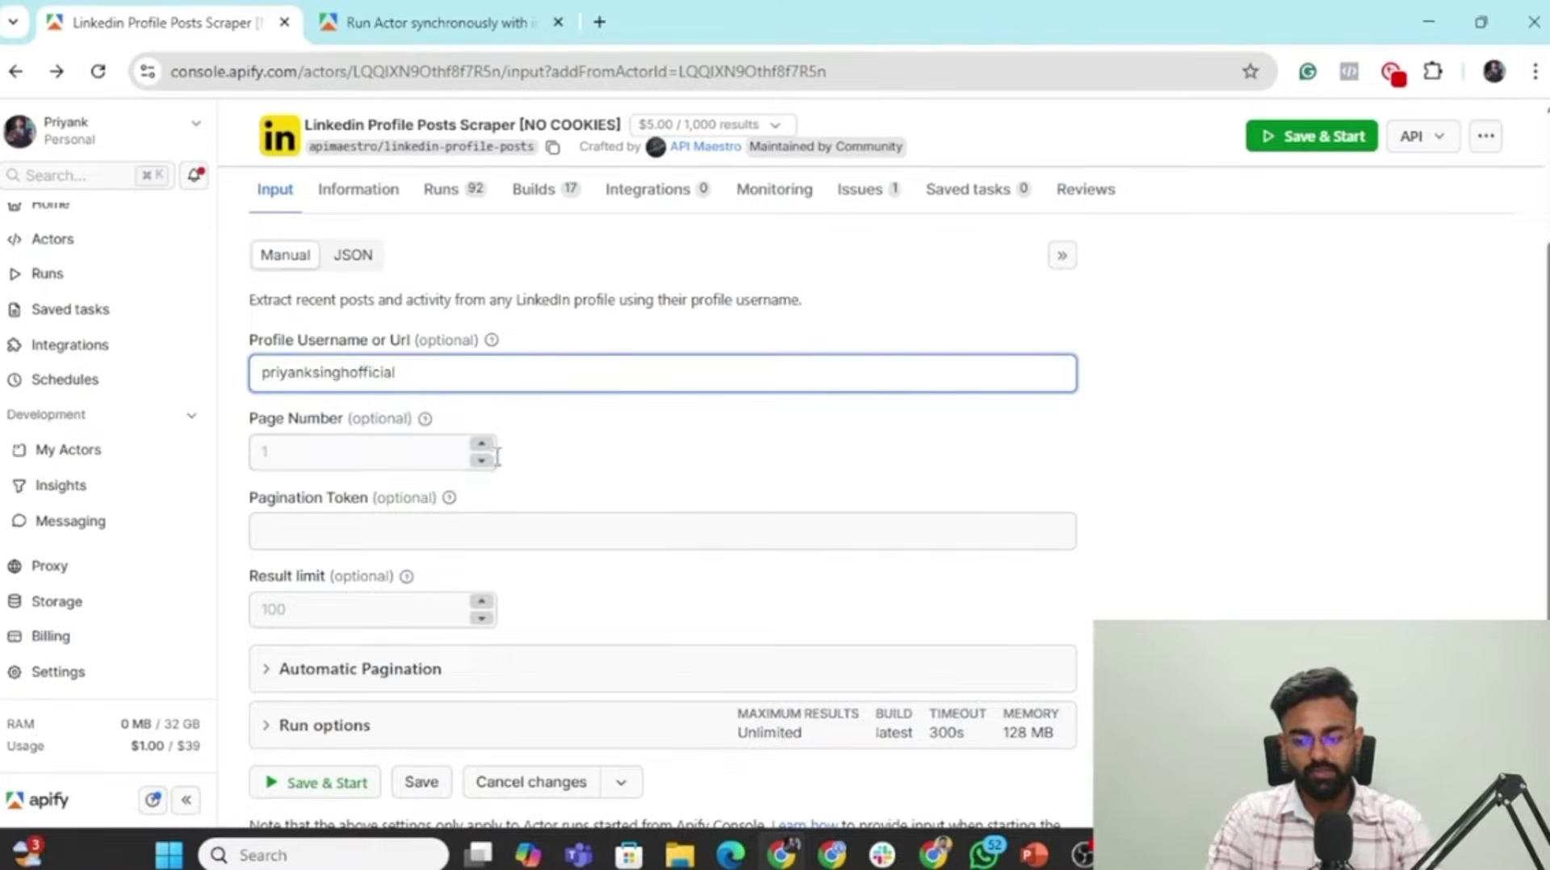
{"action": "left_click", "coordinate": [356, 446]}
{"action": "type", "text": "1"}
{"action": "left_click", "coordinate": [589, 490]}
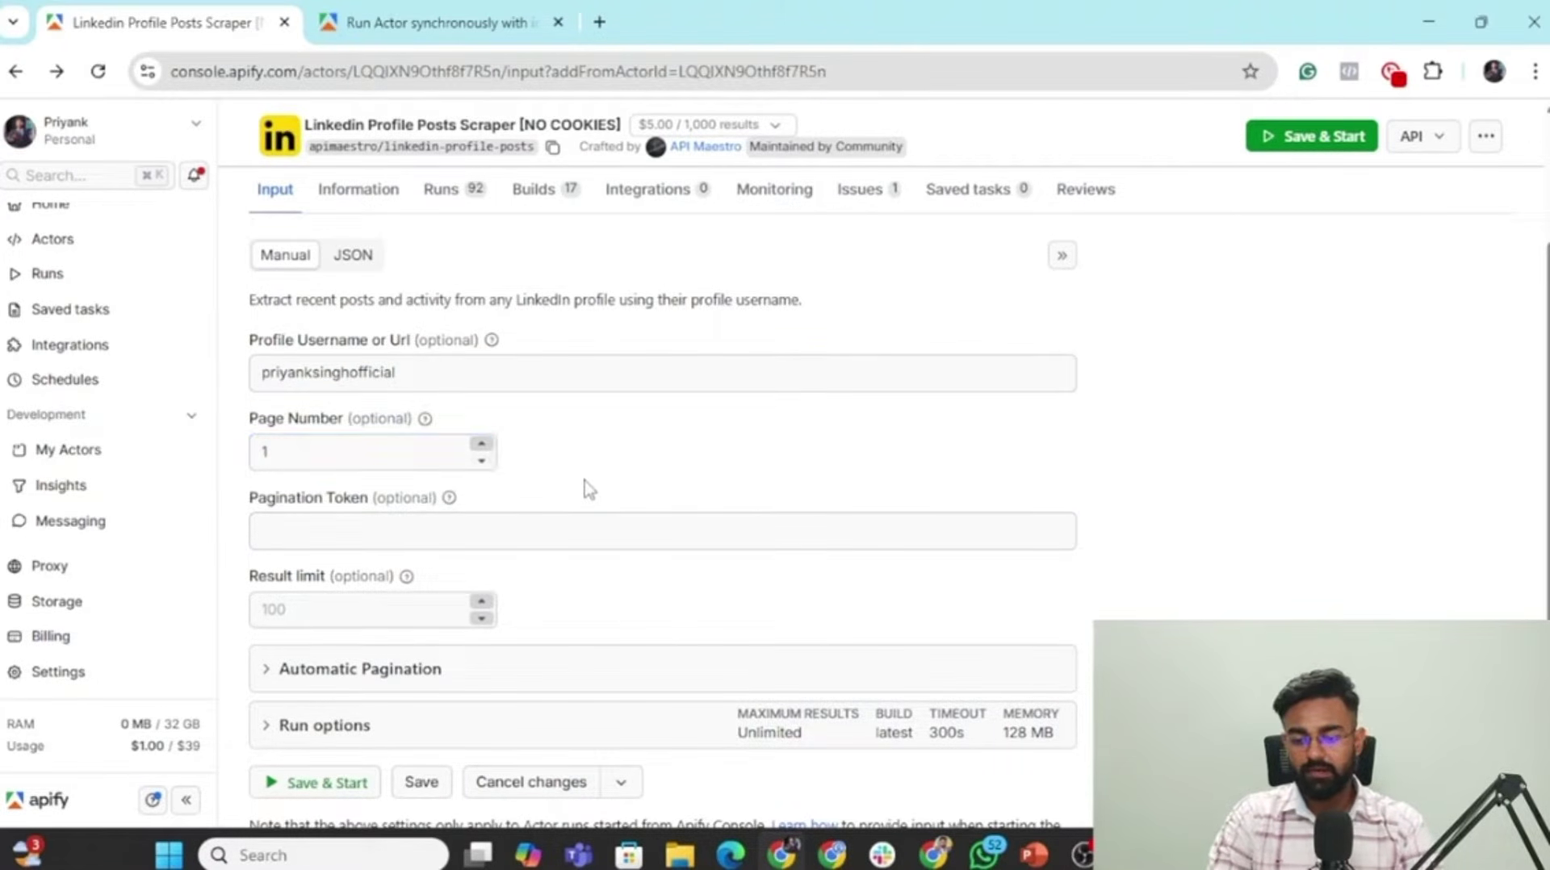
{"action": "left_click", "coordinate": [326, 612]}
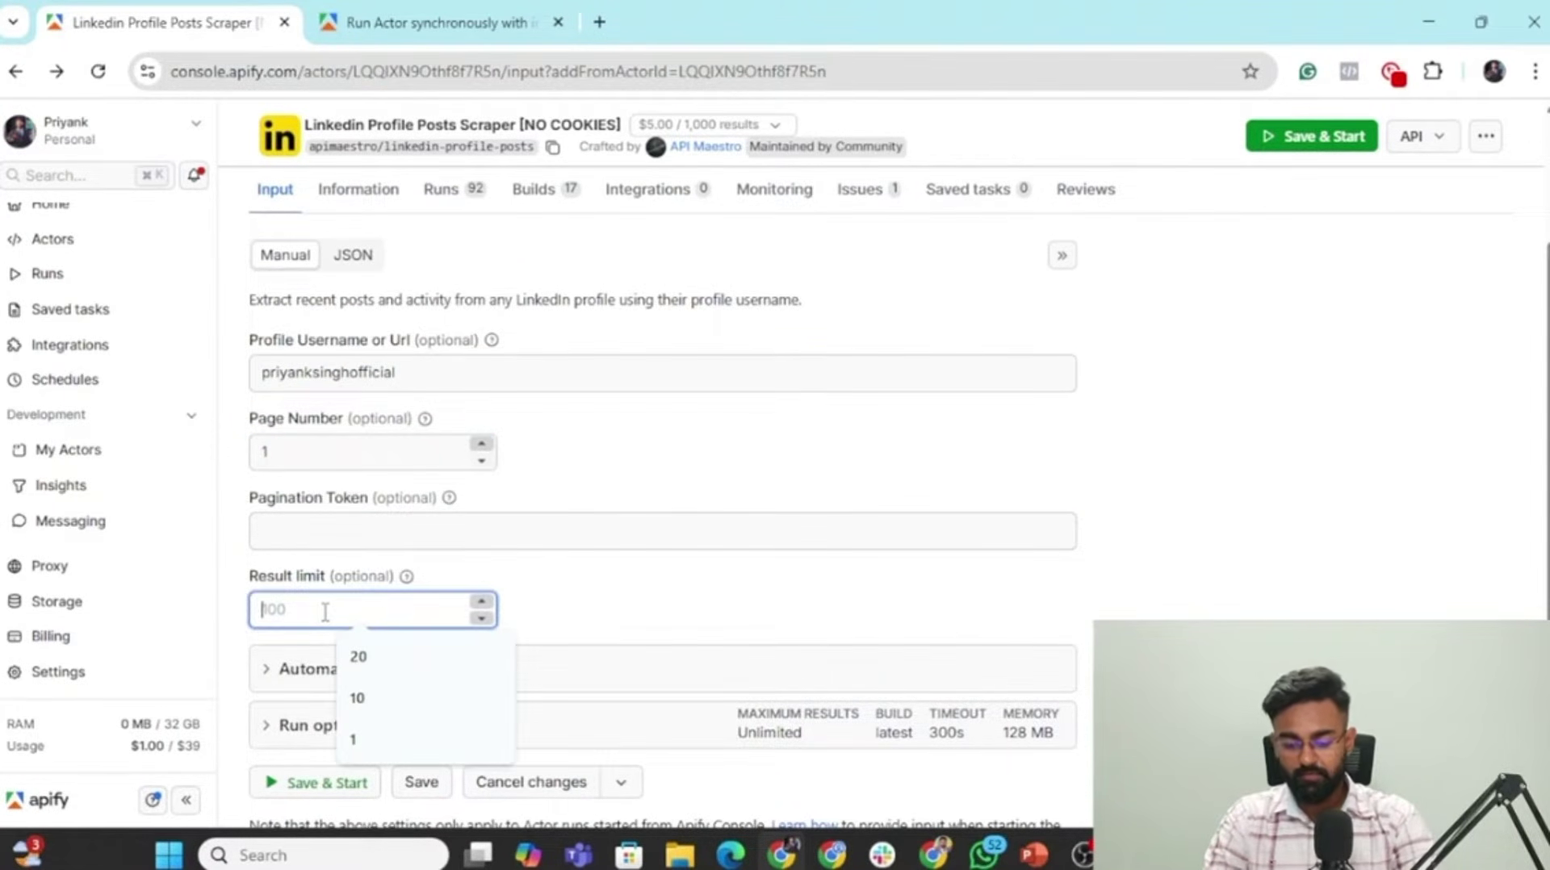
{"action": "type", "text": "20"}
{"action": "left_click", "coordinate": [690, 581]}
Show the scraper input as JSON and copy it for the n8n request body.
{"action": "scroll", "coordinate": [691, 585], "scroll_direction": "down", "scroll_amount": 1}
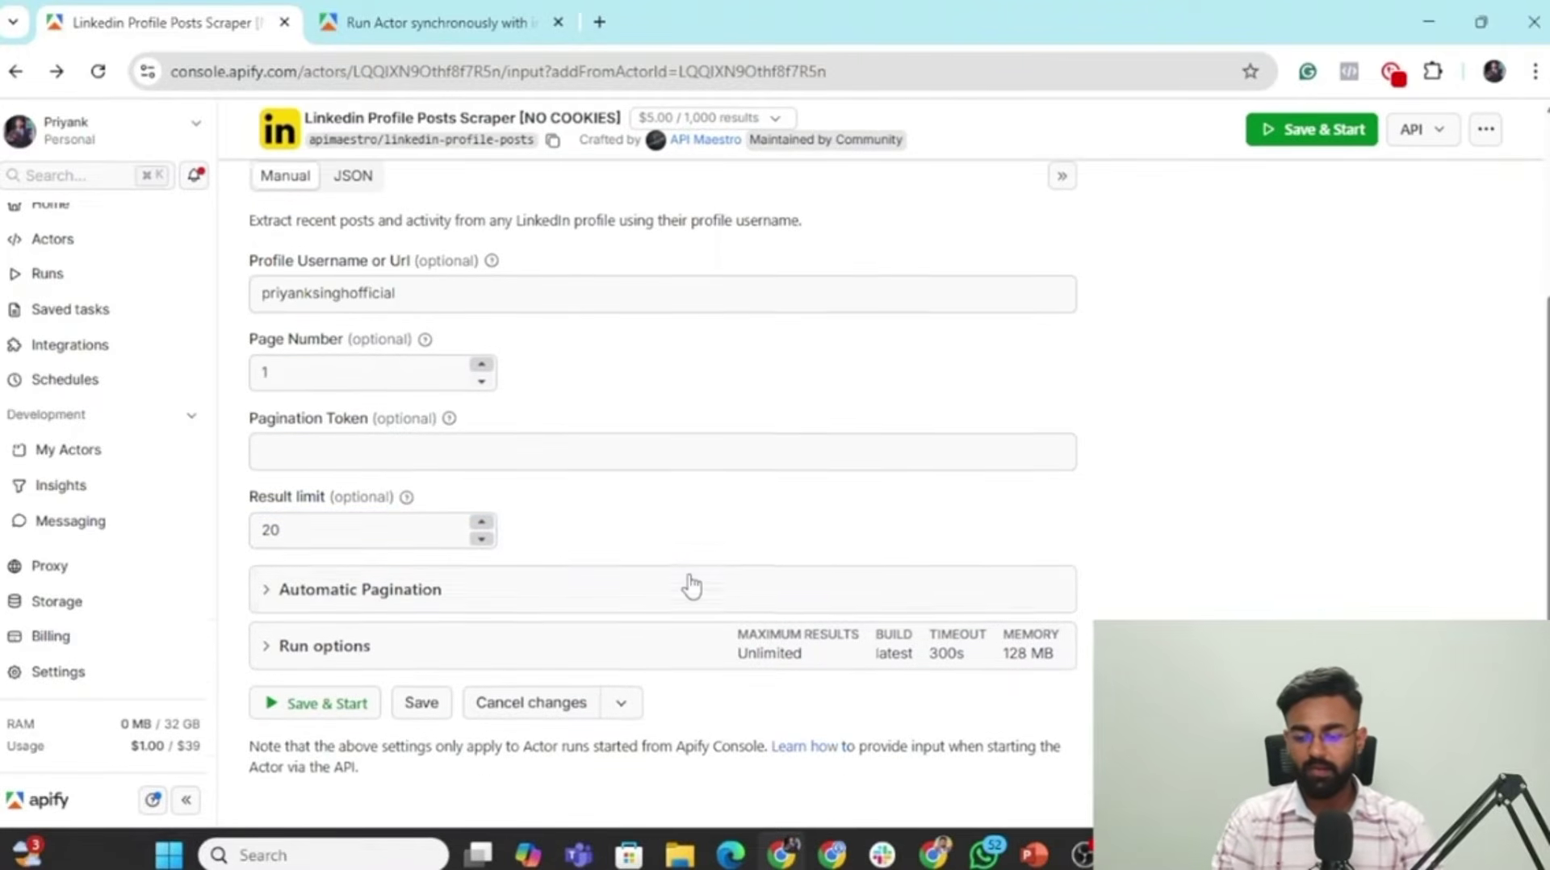
{"action": "scroll", "coordinate": [561, 528], "scroll_direction": "up", "scroll_amount": 2}
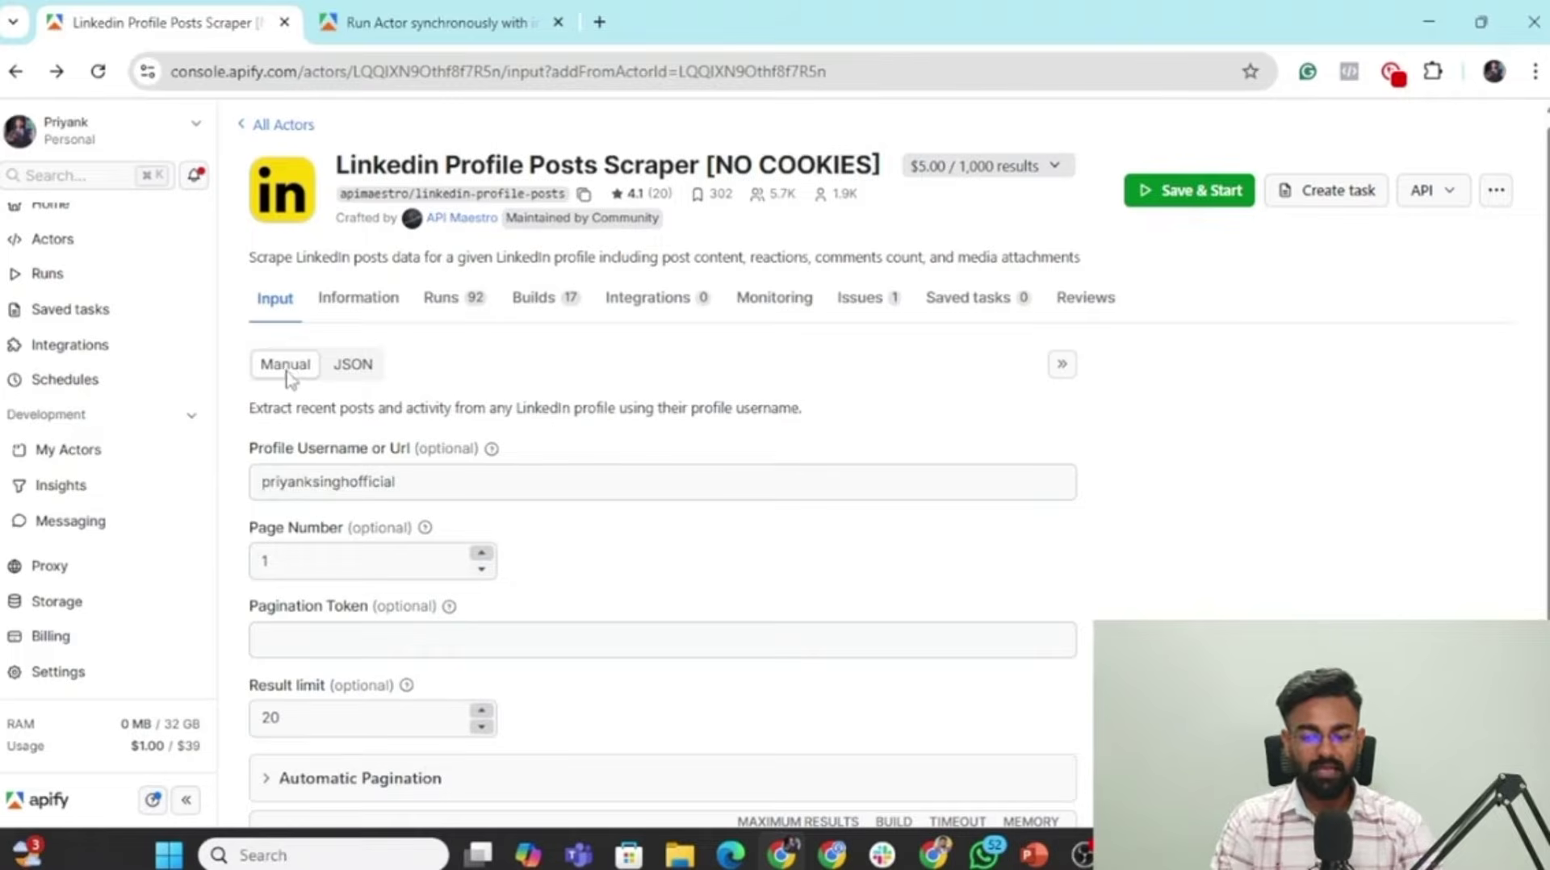
{"action": "left_click", "coordinate": [363, 368]}
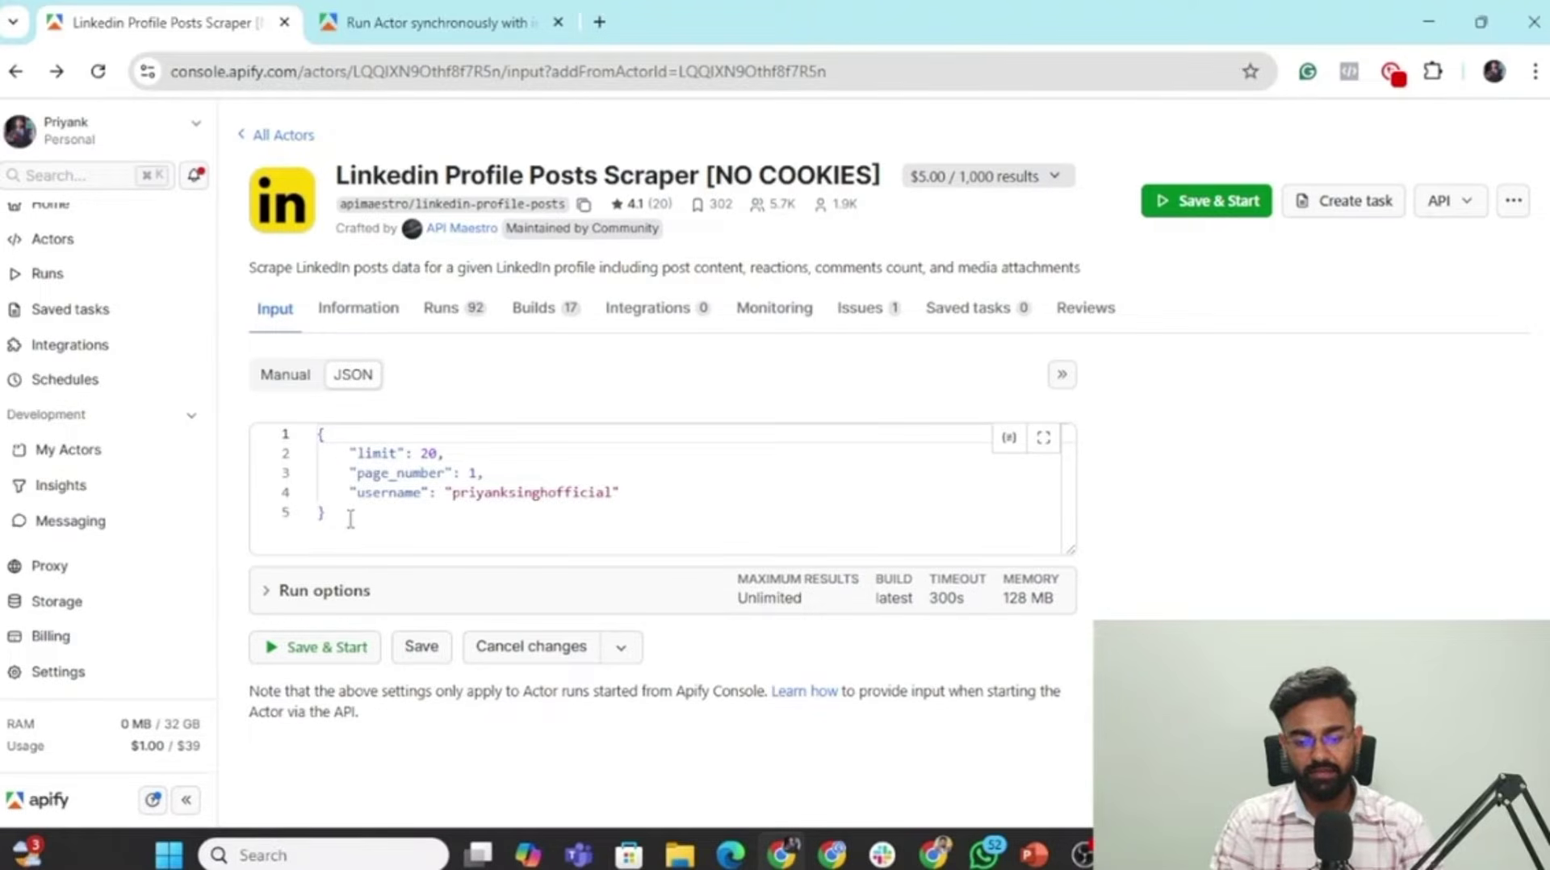
{"action": "left_click_drag", "start_coordinate": [351, 519], "coordinate": [303, 448]}
{"action": "key", "text": "ctrl+c"}
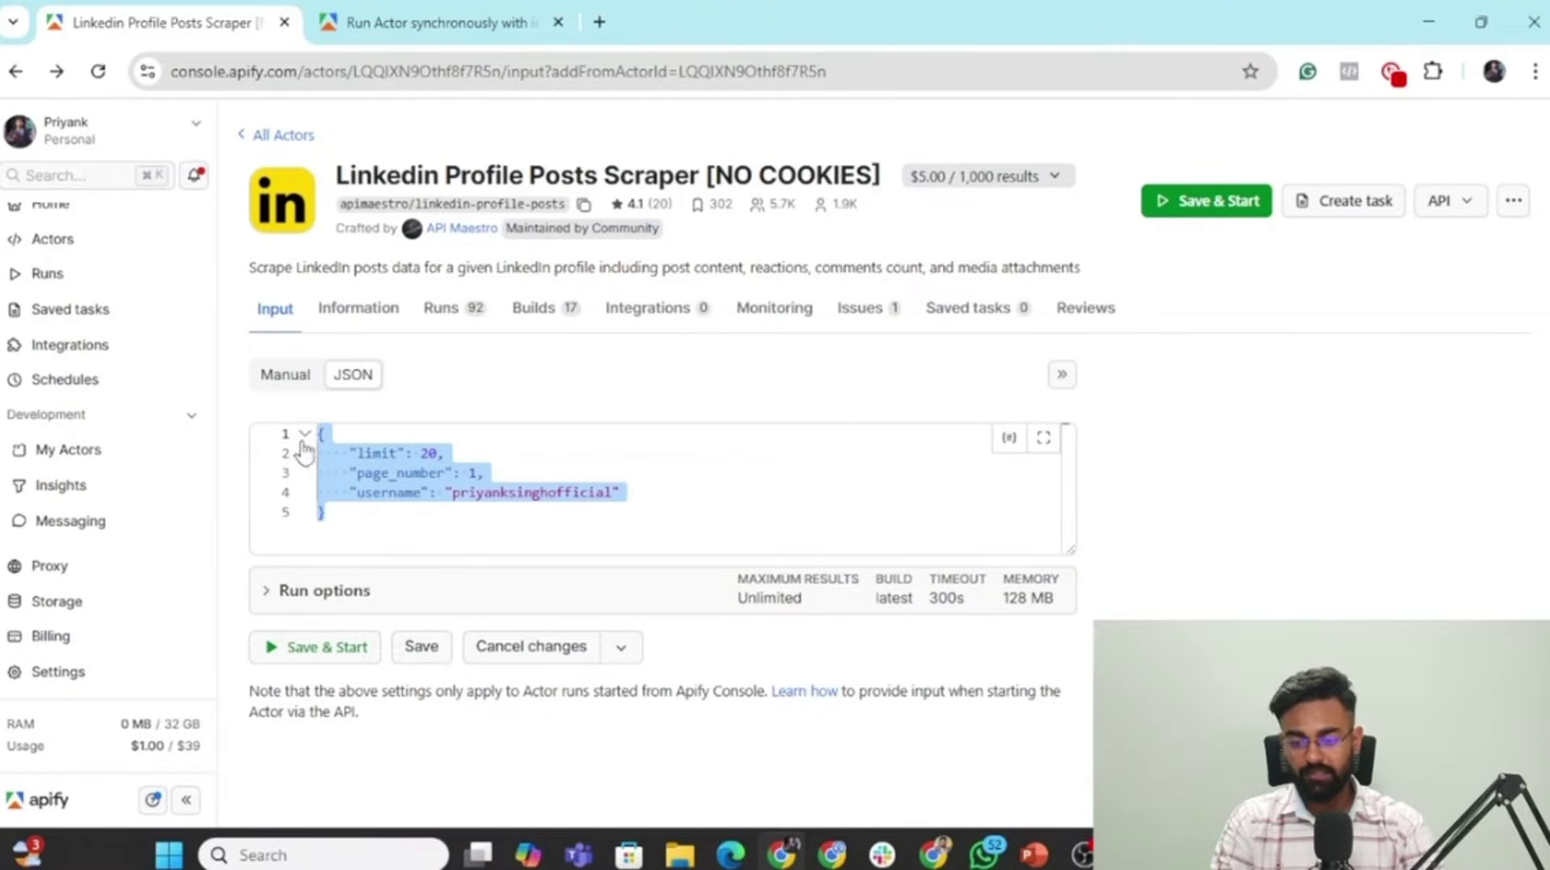
{"action": "key", "text": "alt+Tab"}
{"action": "scroll", "coordinate": [628, 630], "scroll_direction": "down", "scroll_amount": 1}
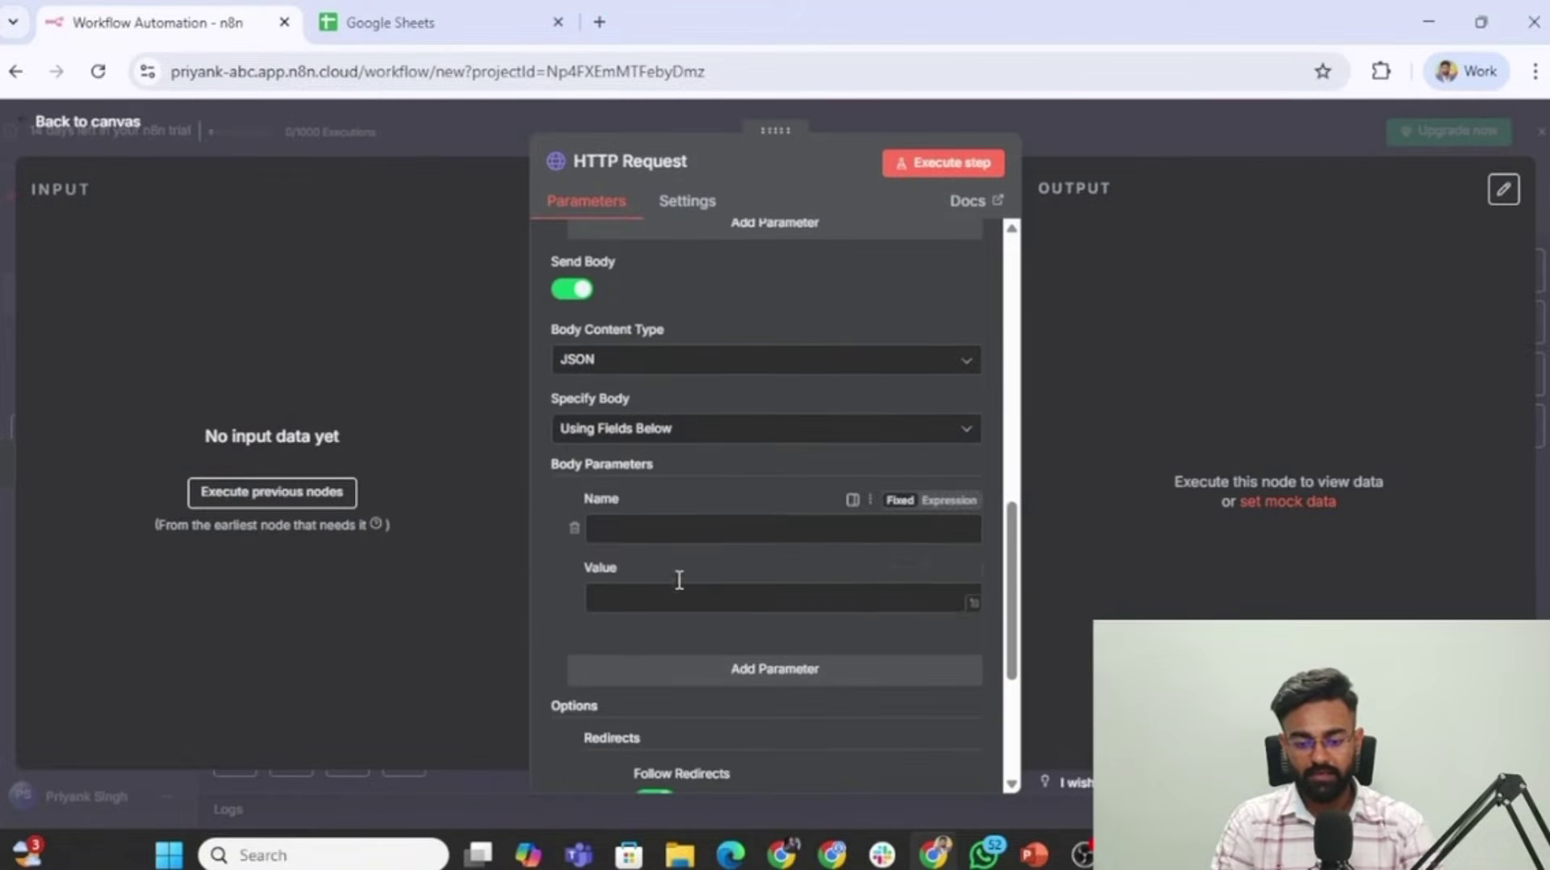
Set the body to Using JSON and paste the scraper input with limit 20, page_number 1 and username.
{"action": "left_click", "coordinate": [632, 425]}
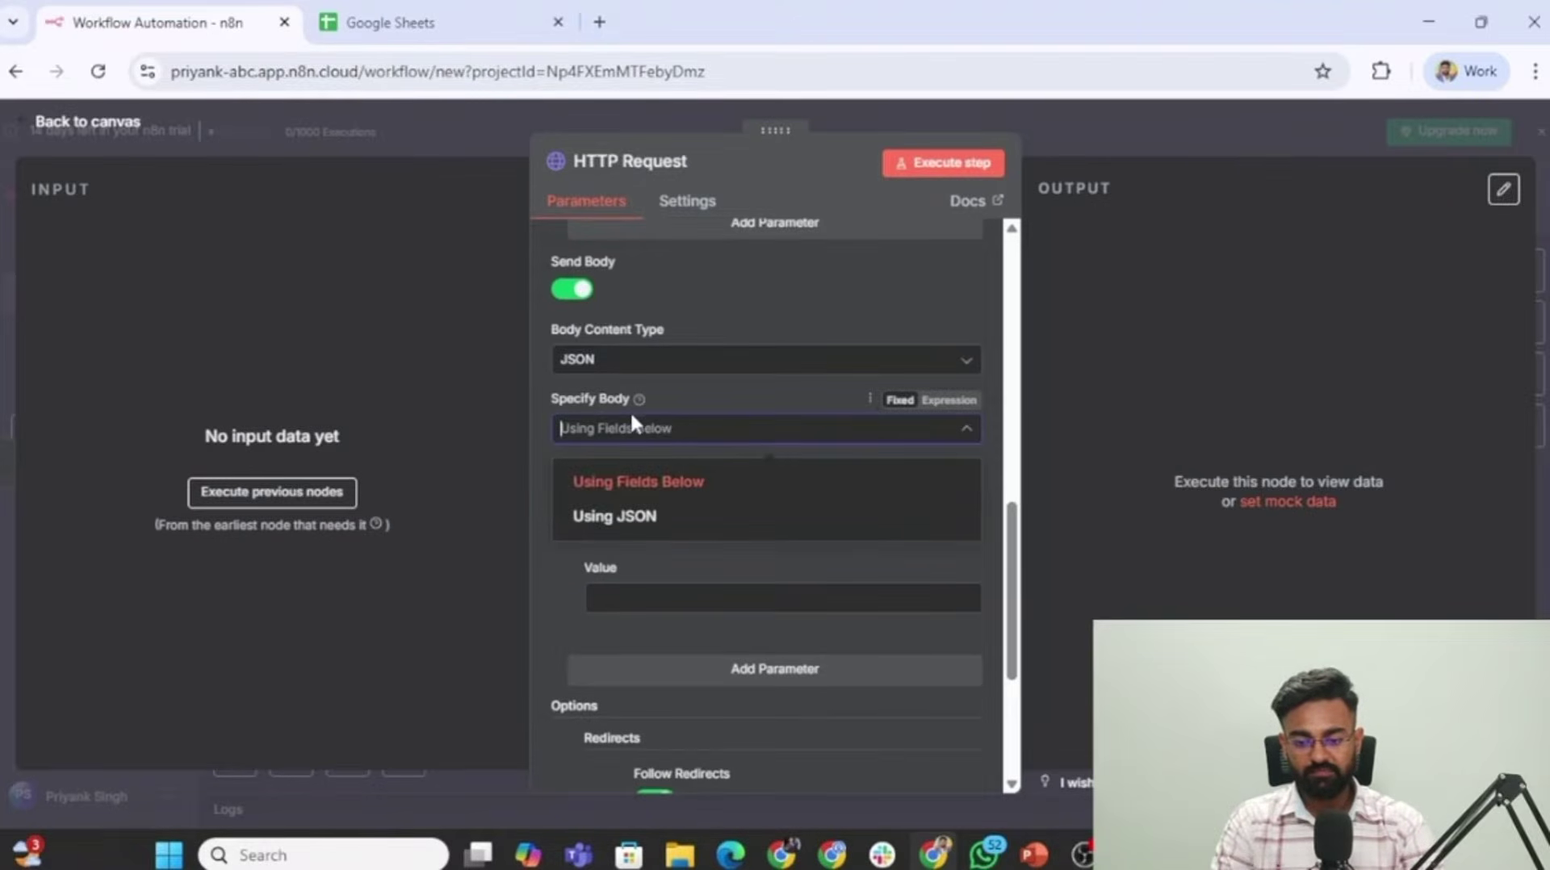
{"action": "left_click", "coordinate": [667, 518]}
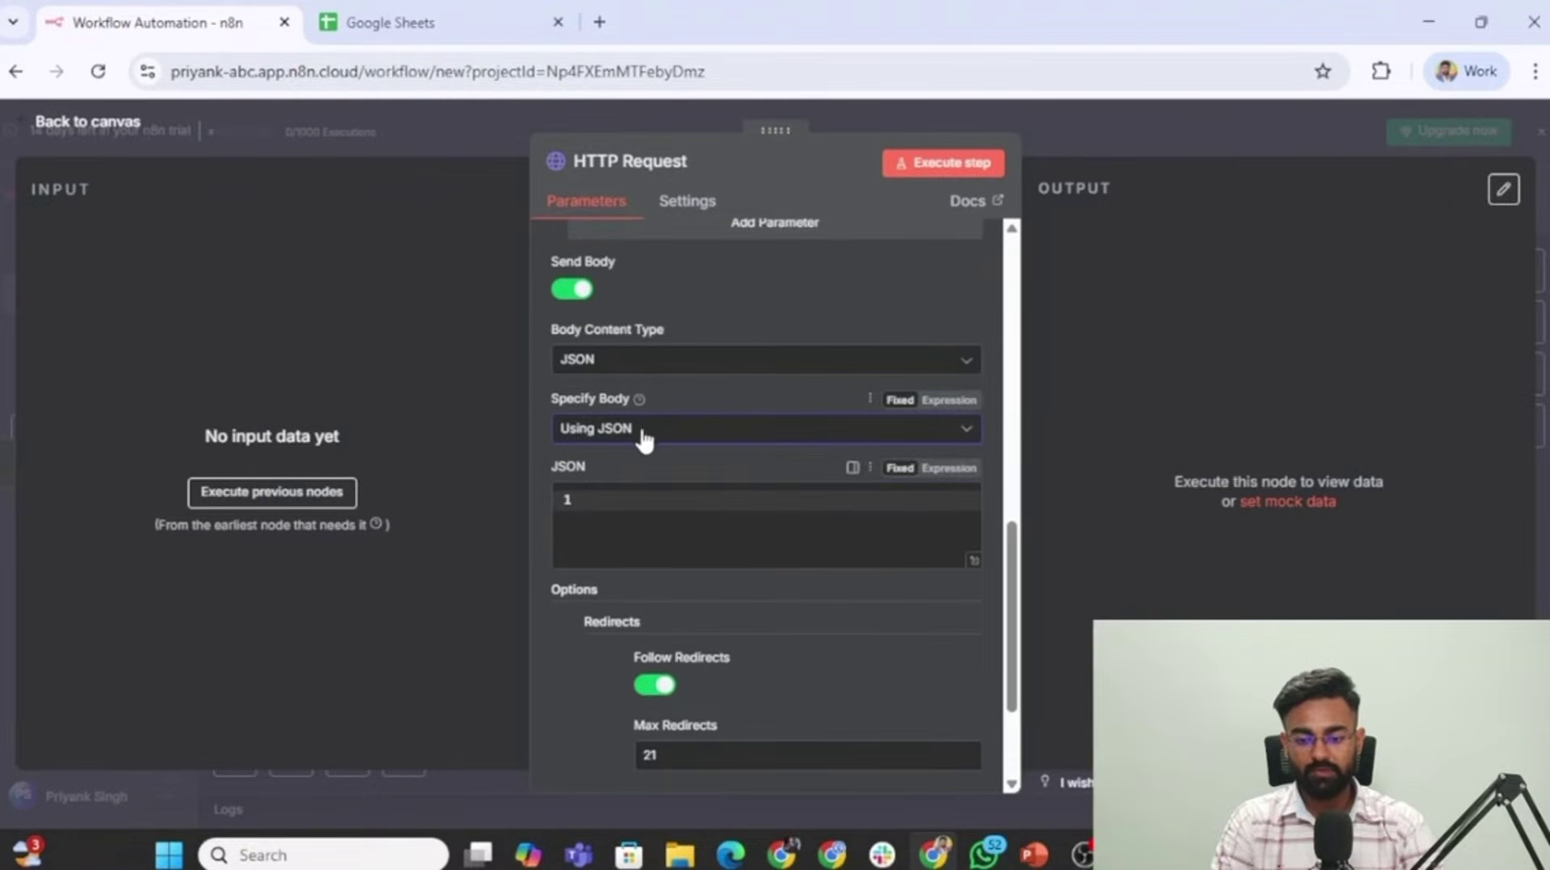
{"action": "left_click", "coordinate": [683, 500]}
{"action": "key", "text": "ctrl+v"}
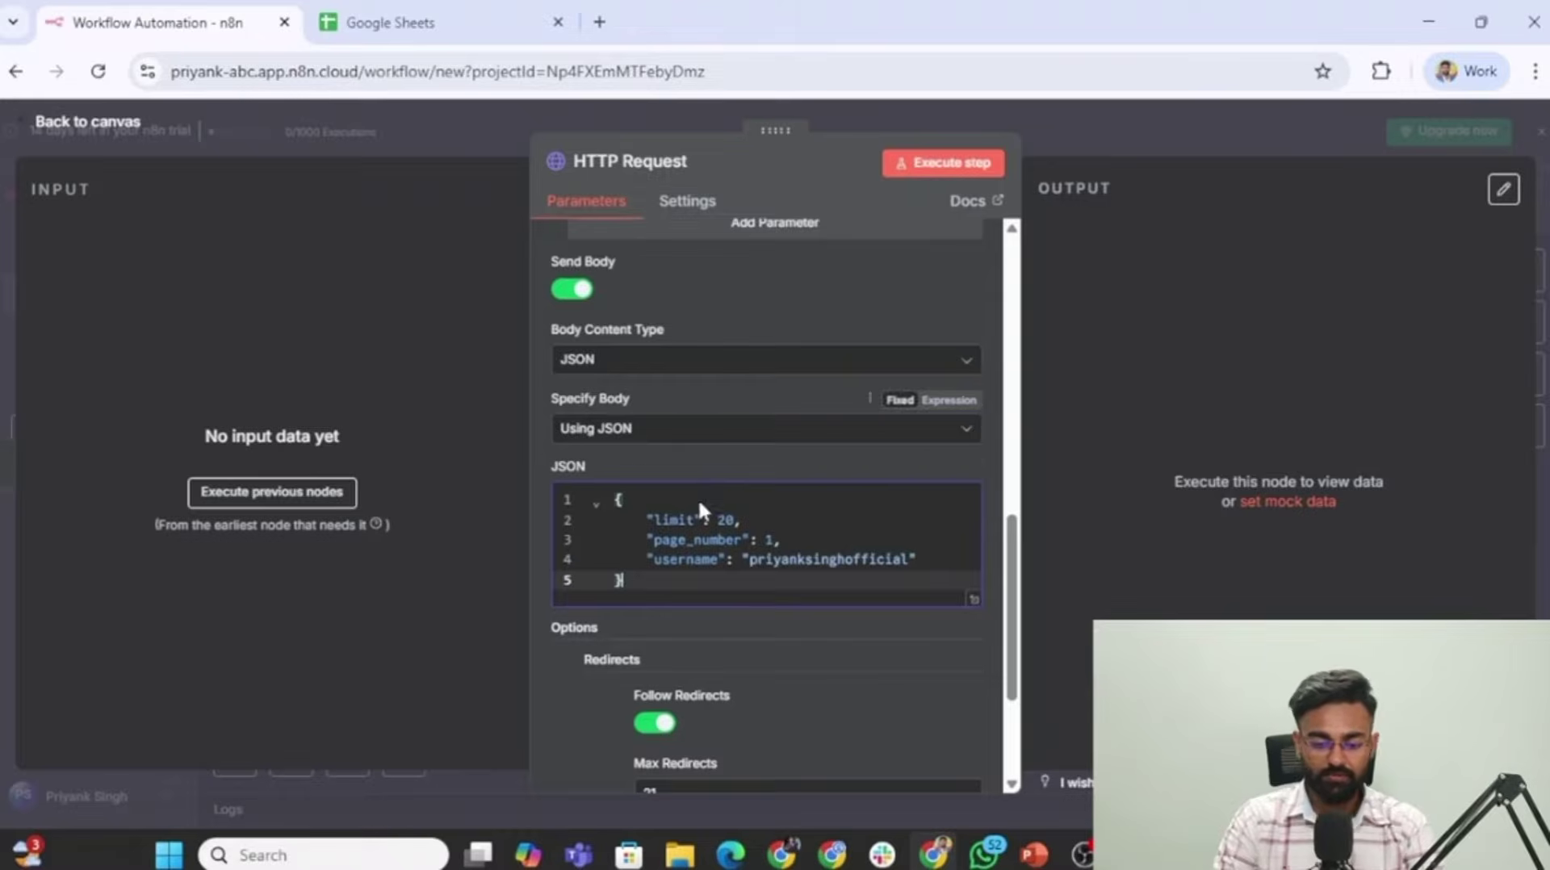
{"action": "scroll", "coordinate": [751, 361], "scroll_direction": "down", "scroll_amount": 2}
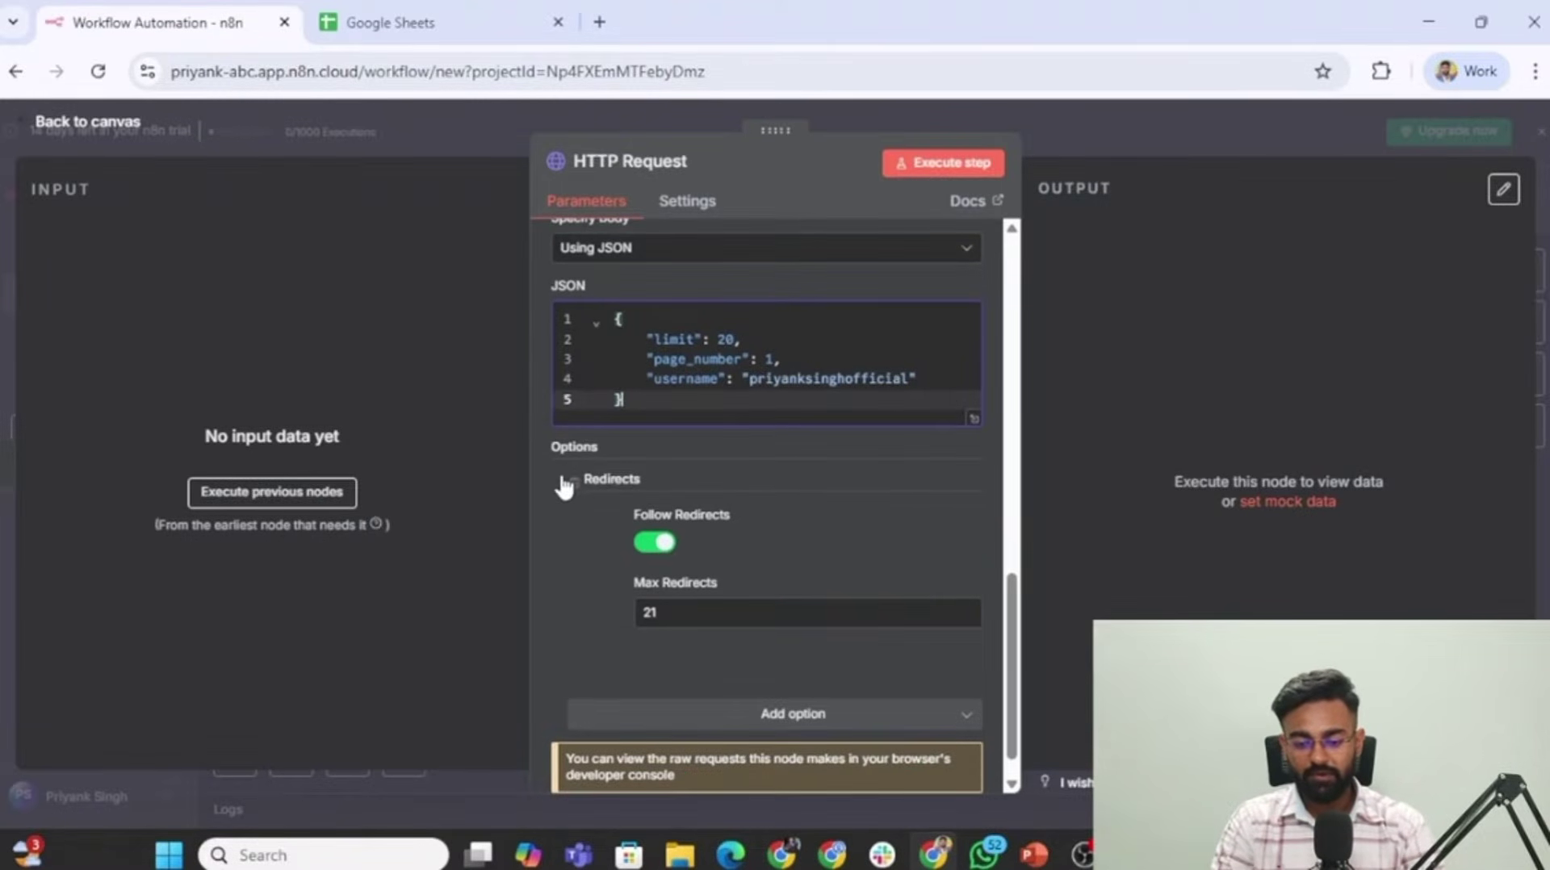
{"action": "left_click", "coordinate": [597, 24]}
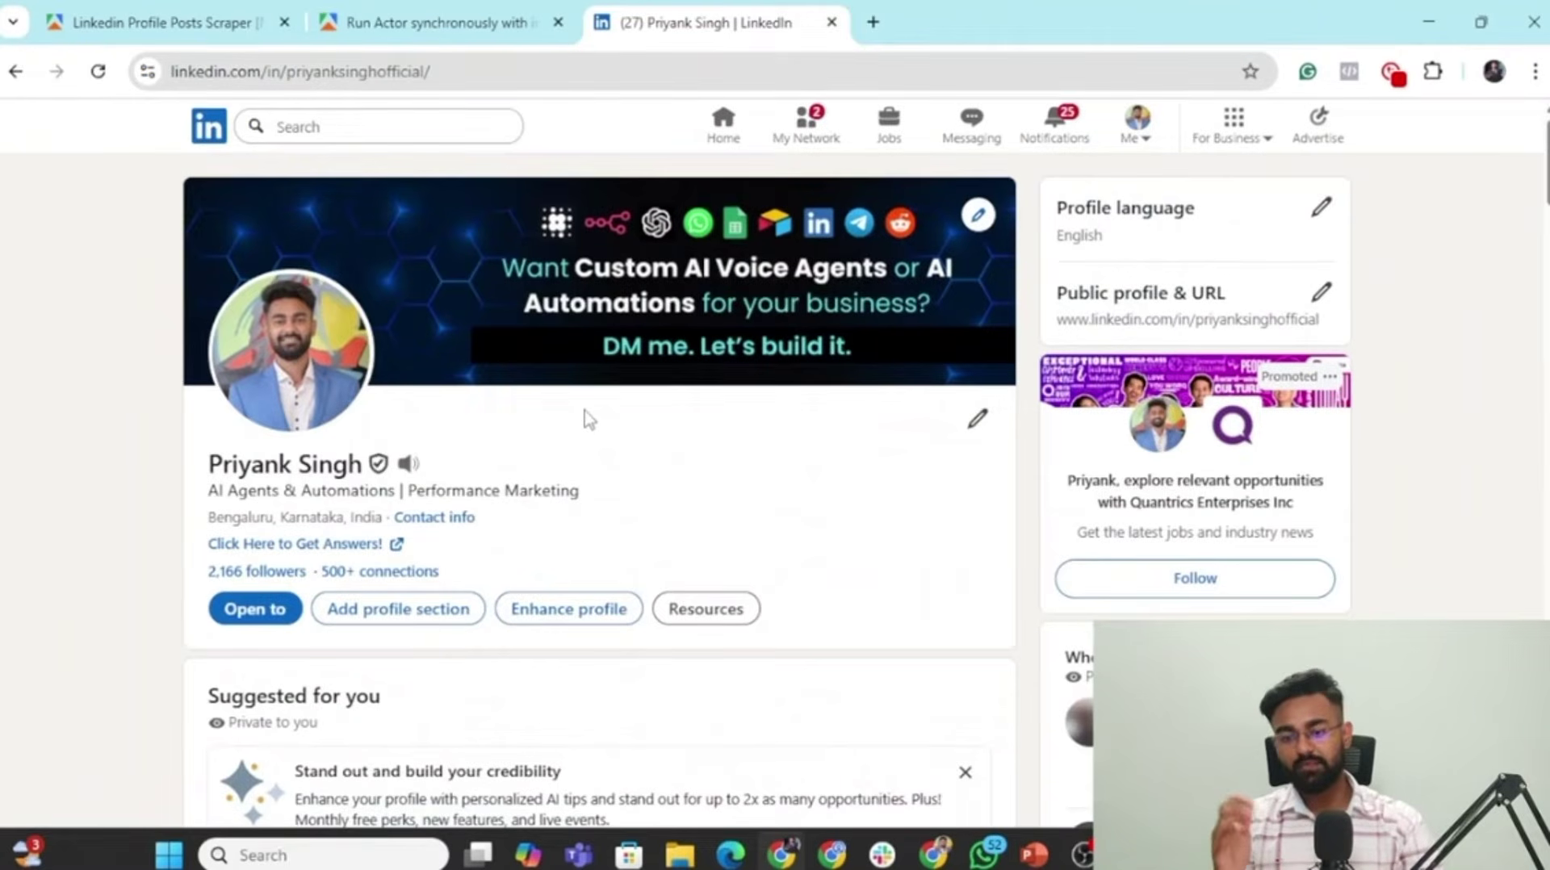
Scroll through the LinkedIn profile's recent Activity posts, then switch back to the n8n window.
{"action": "scroll", "coordinate": [588, 418], "scroll_direction": "down", "scroll_amount": 8}
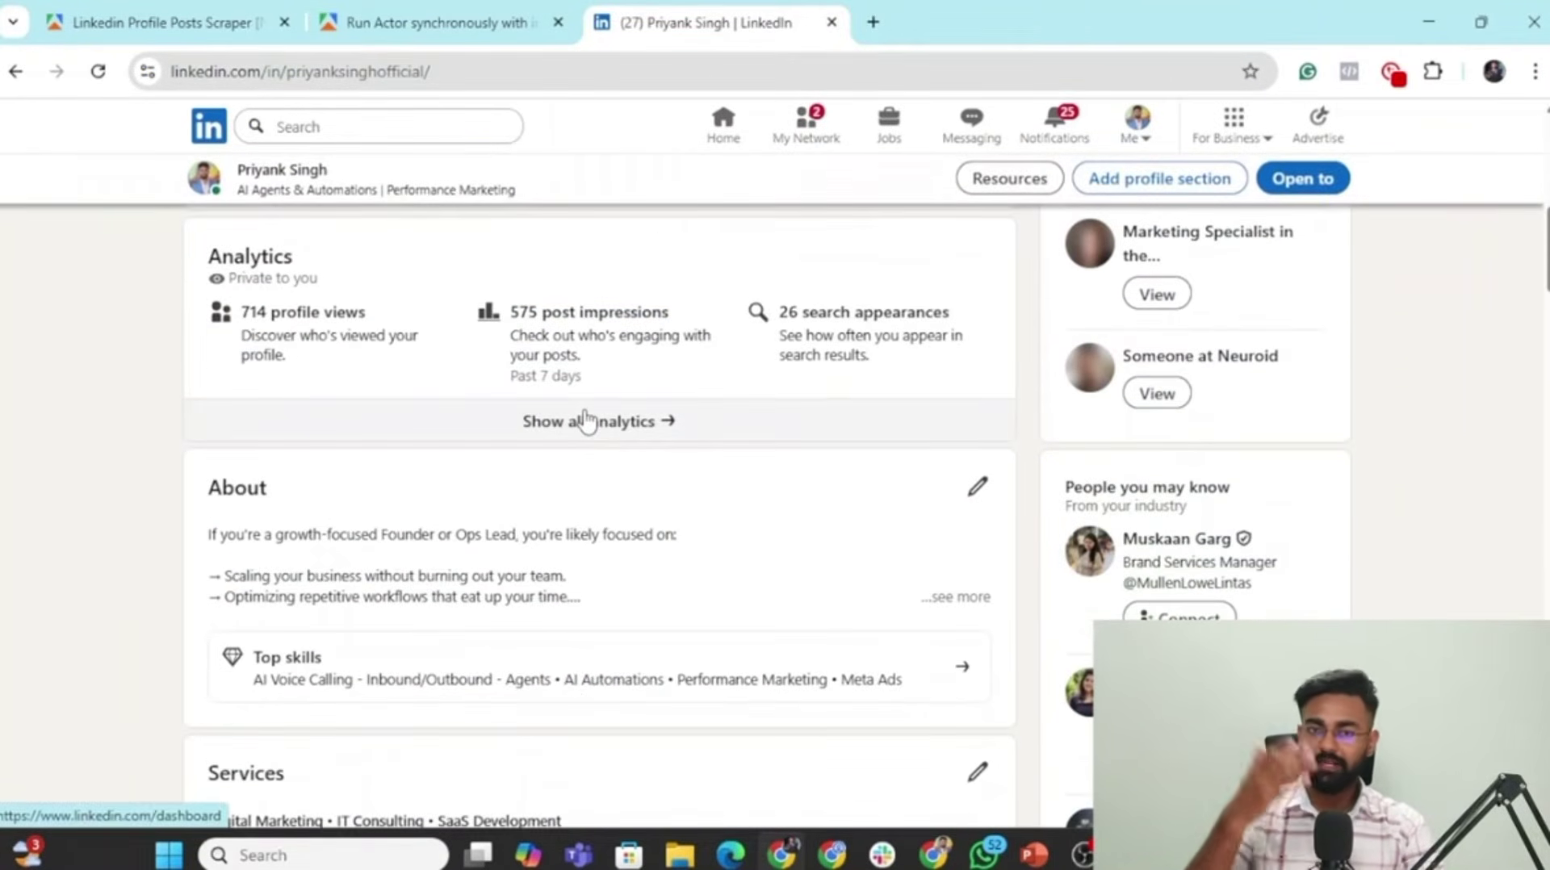
{"action": "scroll", "coordinate": [587, 418], "scroll_direction": "down", "scroll_amount": 3}
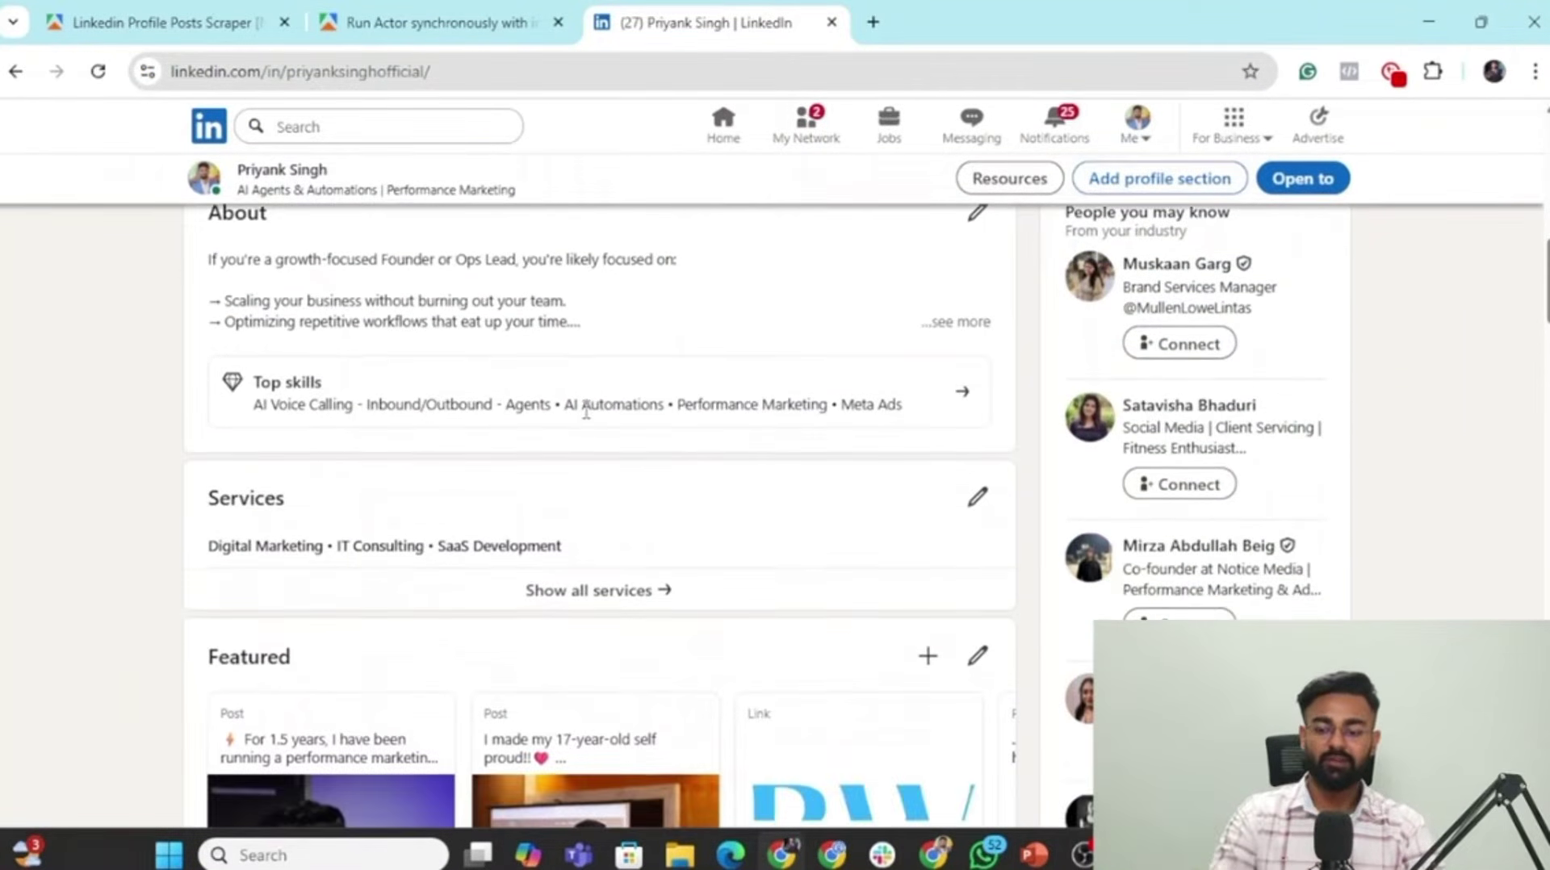
{"action": "scroll", "coordinate": [586, 412], "scroll_direction": "down", "scroll_amount": 6}
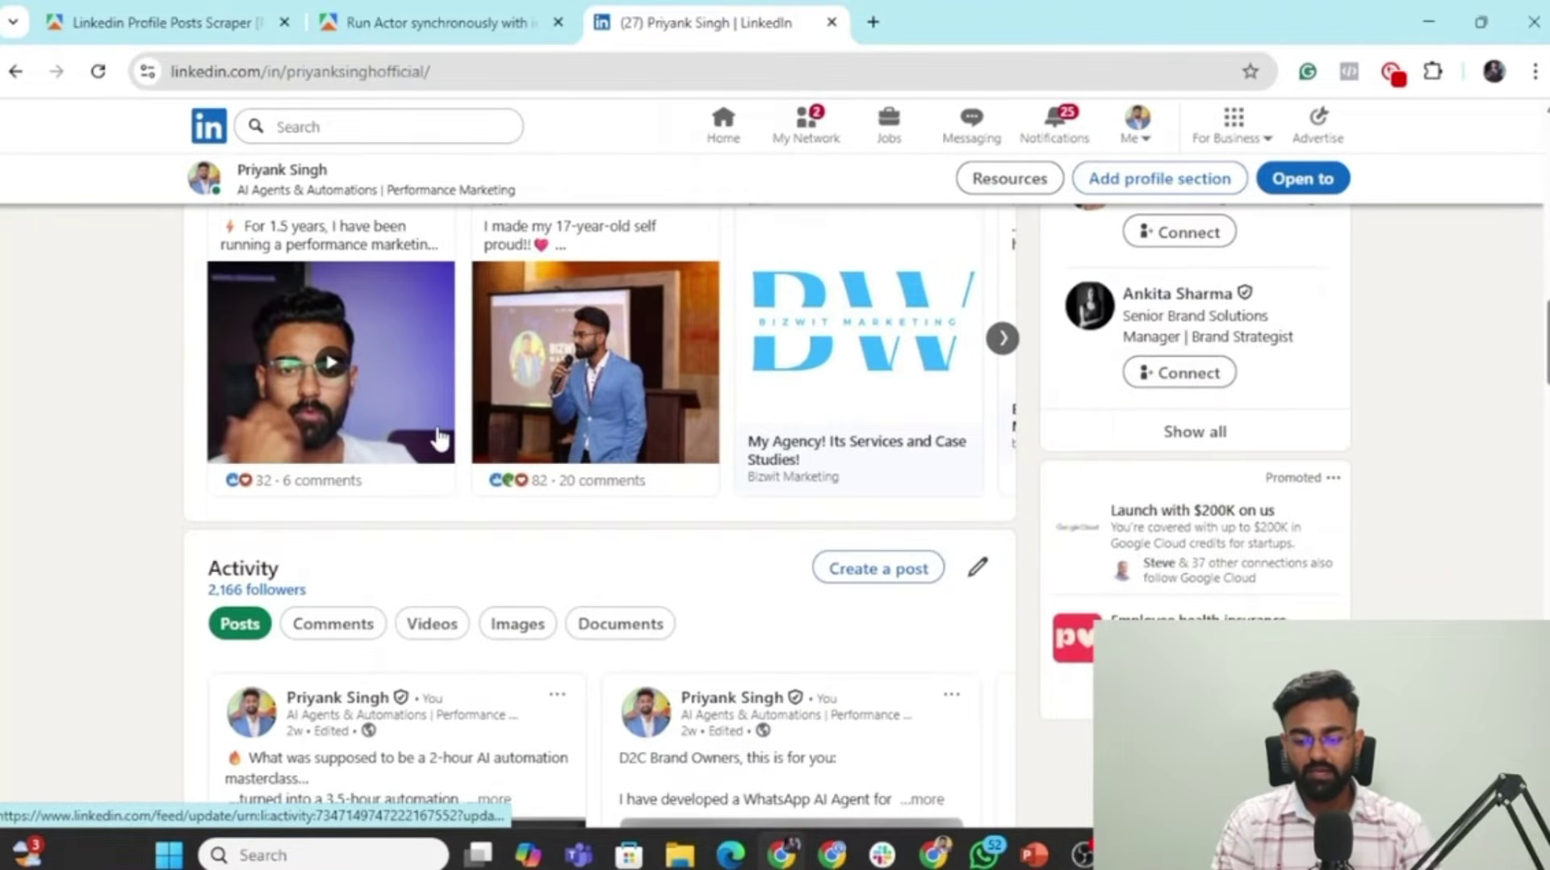
{"action": "scroll", "coordinate": [436, 453], "scroll_direction": "down", "scroll_amount": 4}
{"action": "scroll", "coordinate": [266, 387], "scroll_direction": "down", "scroll_amount": 1}
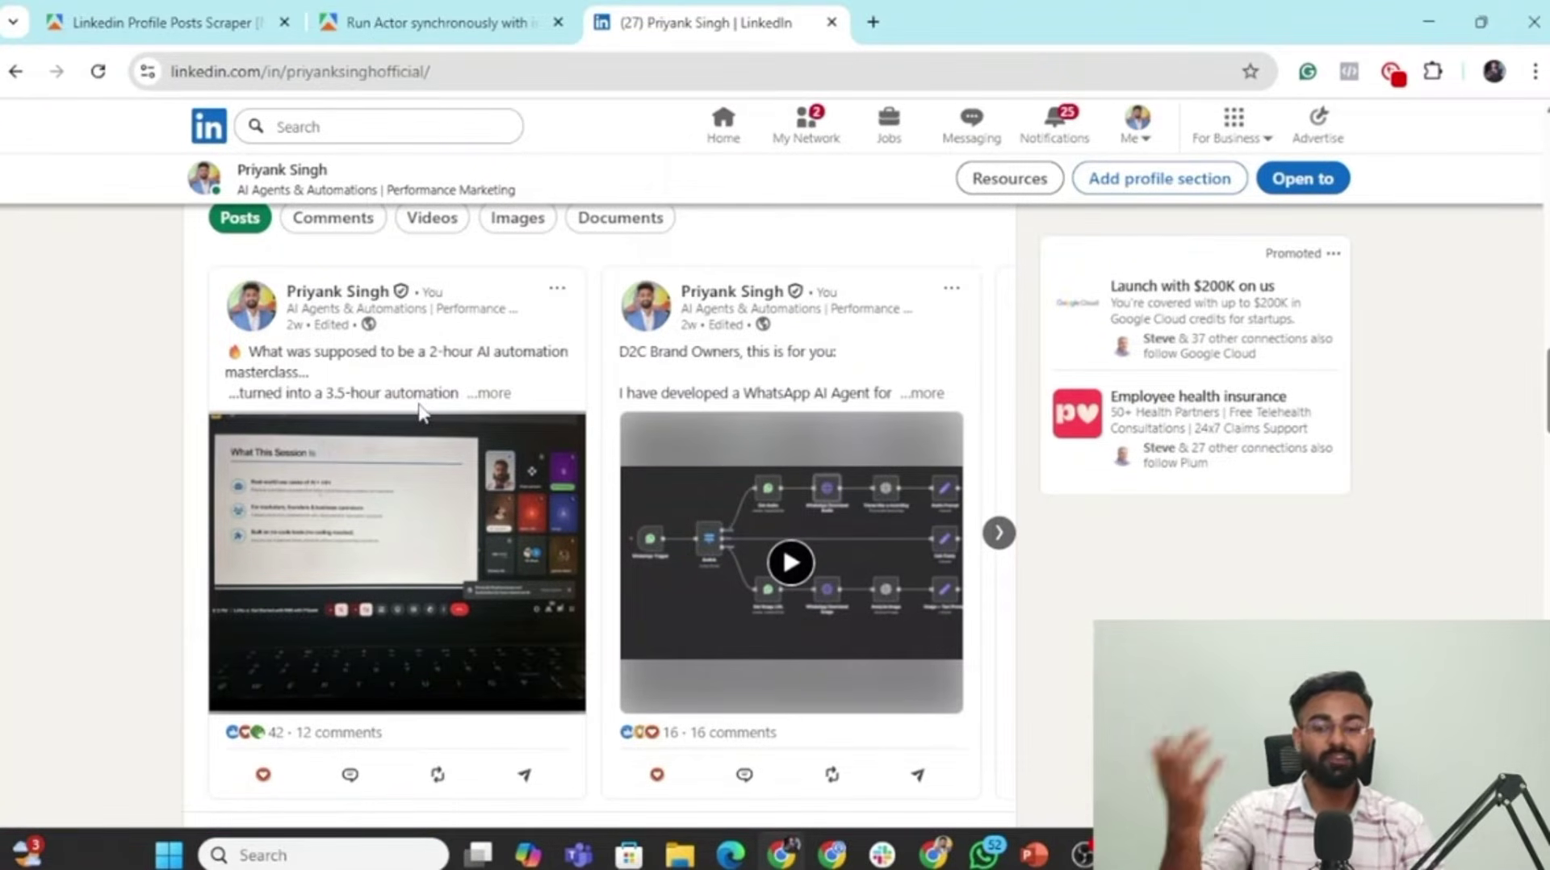
{"action": "scroll", "coordinate": [493, 399], "scroll_direction": "down", "scroll_amount": 1}
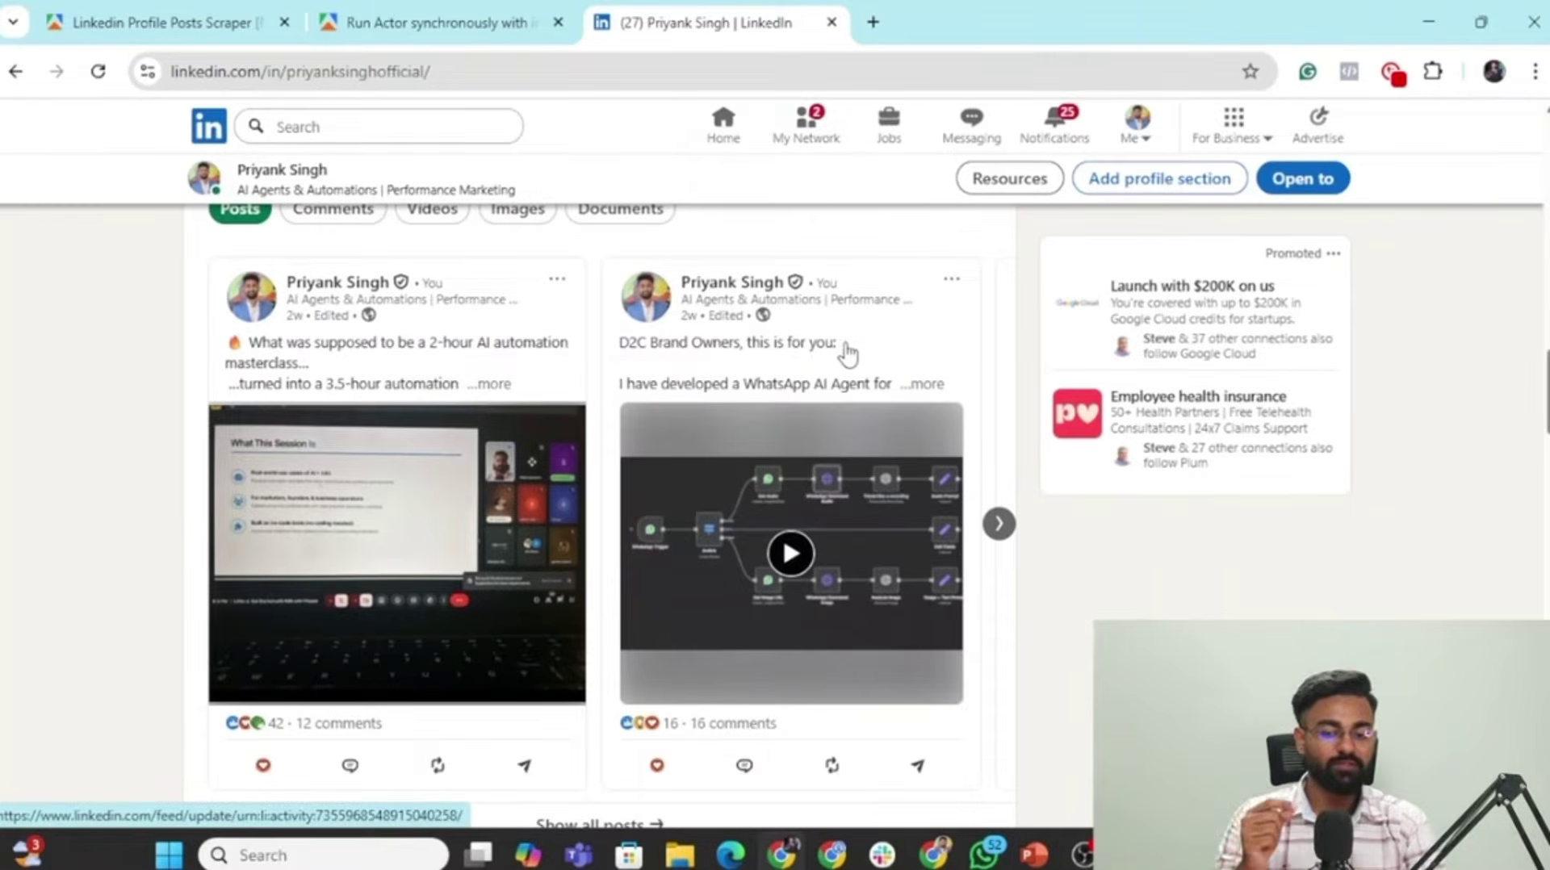
{"action": "scroll", "coordinate": [895, 384], "scroll_direction": "down", "scroll_amount": 1}
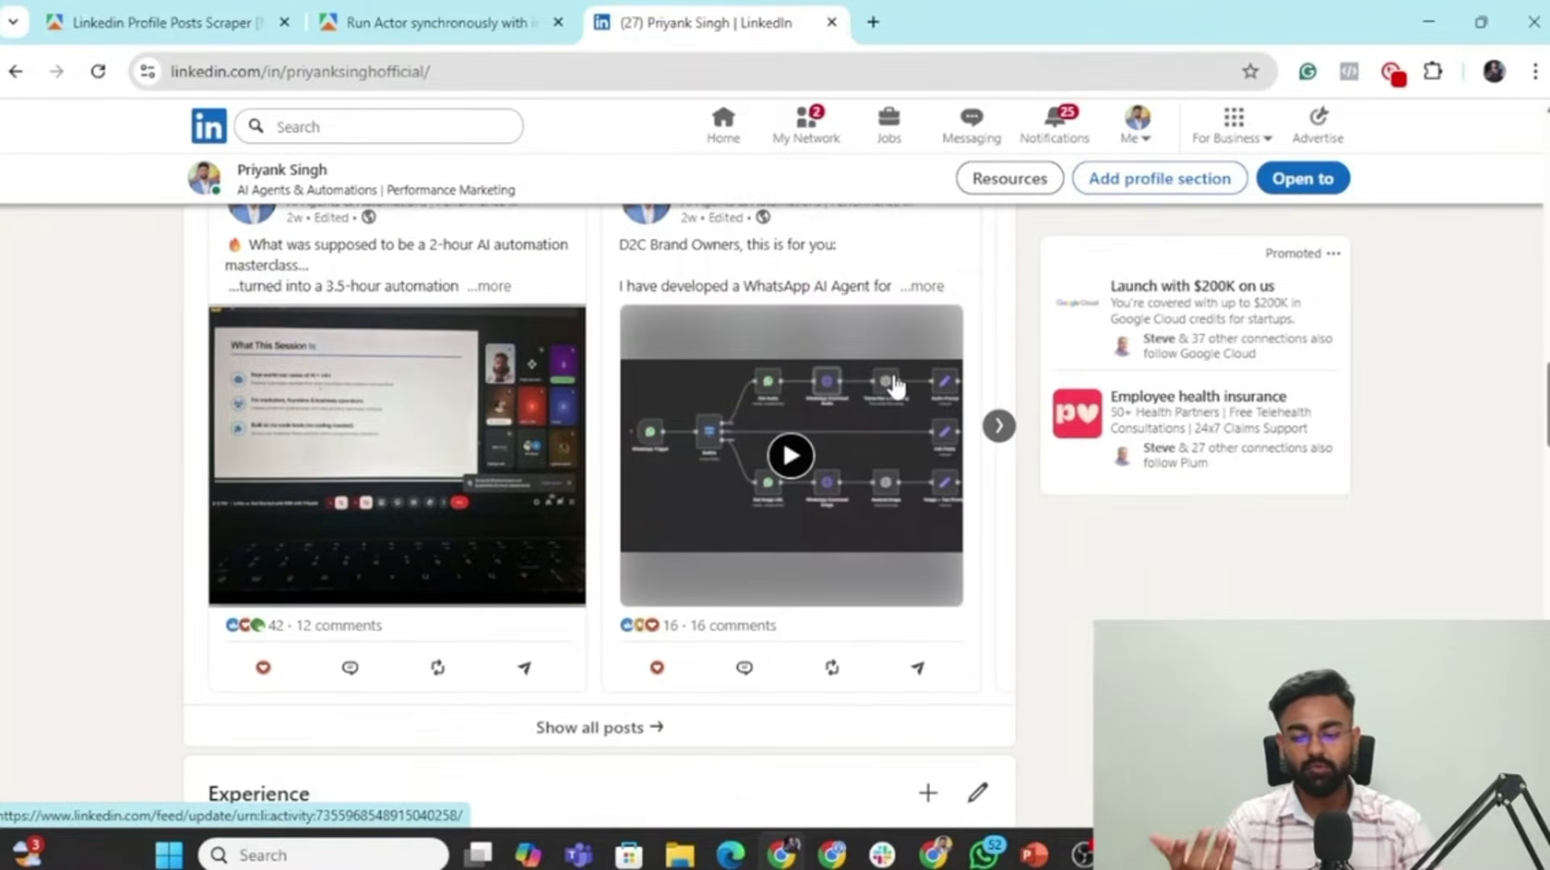
{"action": "key", "text": "alt+Tab"}
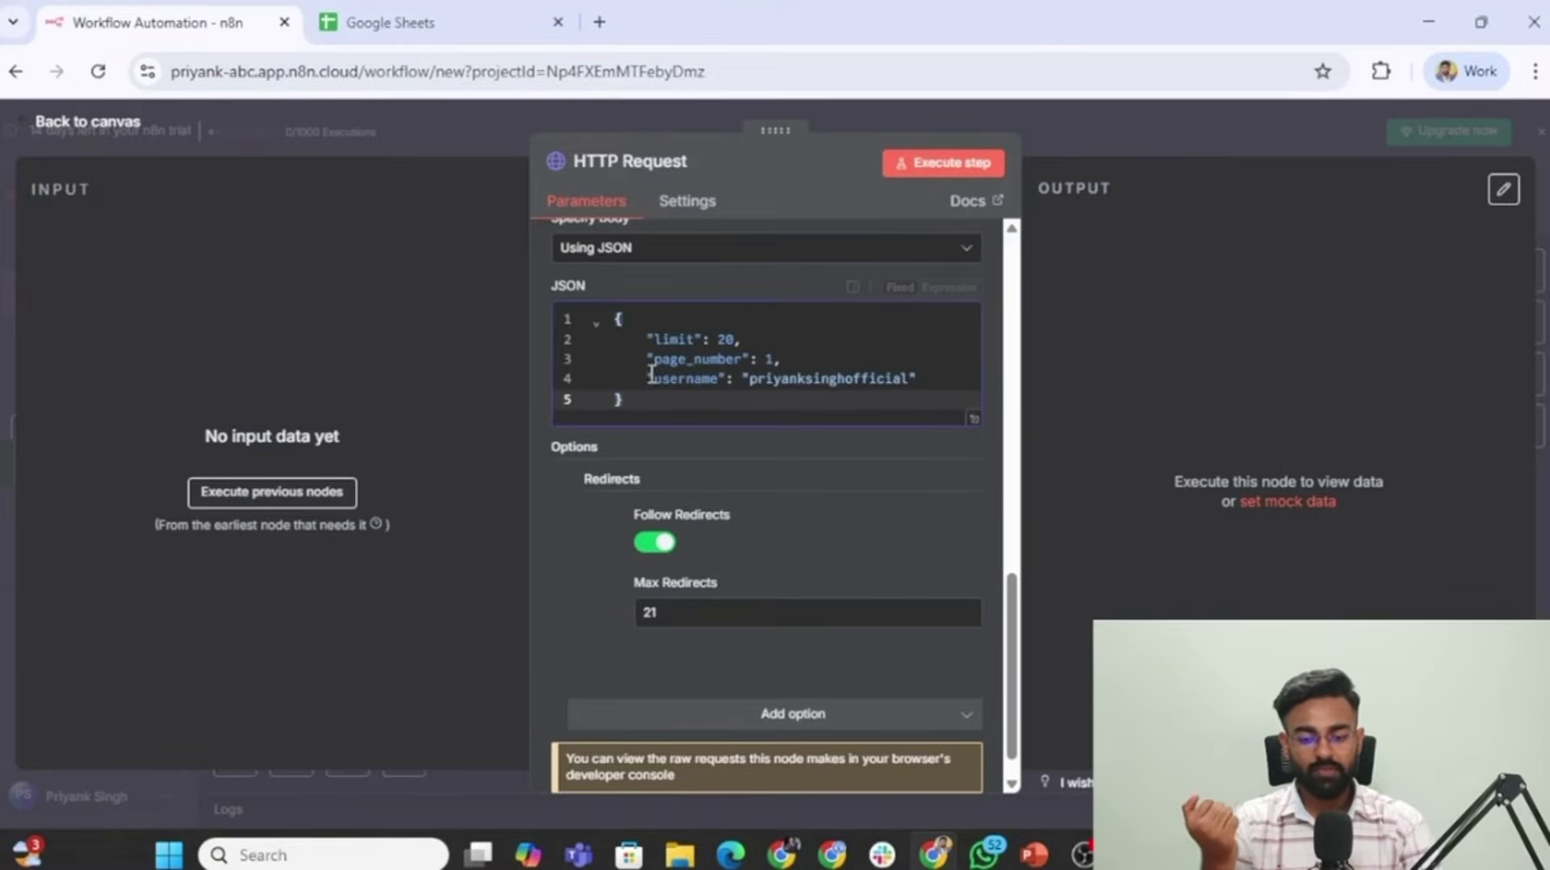
Execute the HTTP Request node and view its returned posts as a schema.
{"action": "left_click", "coordinate": [953, 166]}
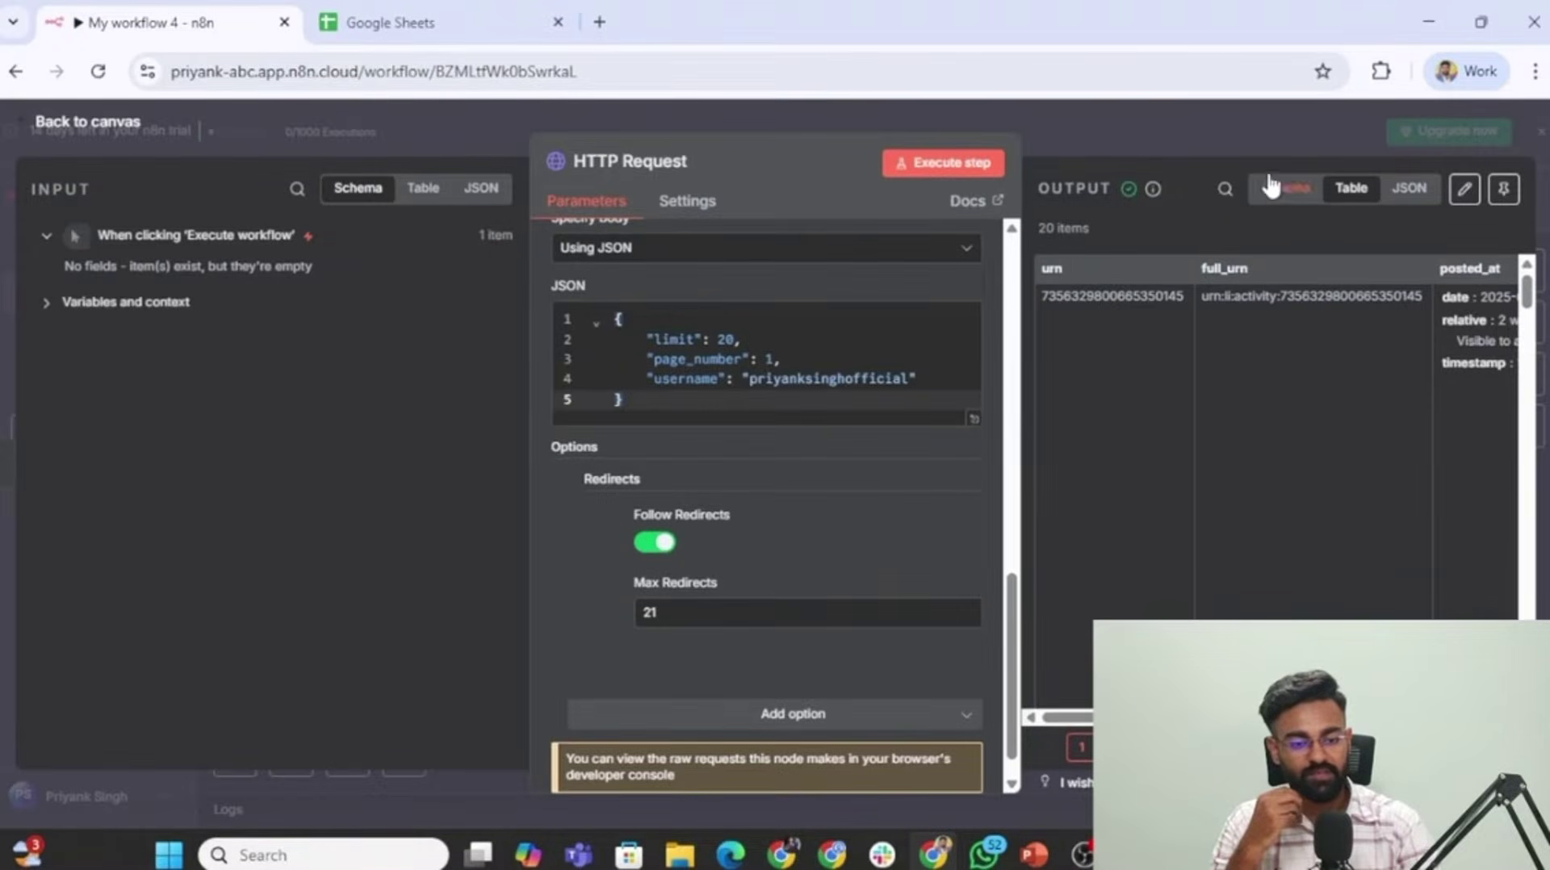
{"action": "left_click", "coordinate": [1284, 187]}
{"action": "scroll", "coordinate": [1228, 408], "scroll_direction": "down", "scroll_amount": 1}
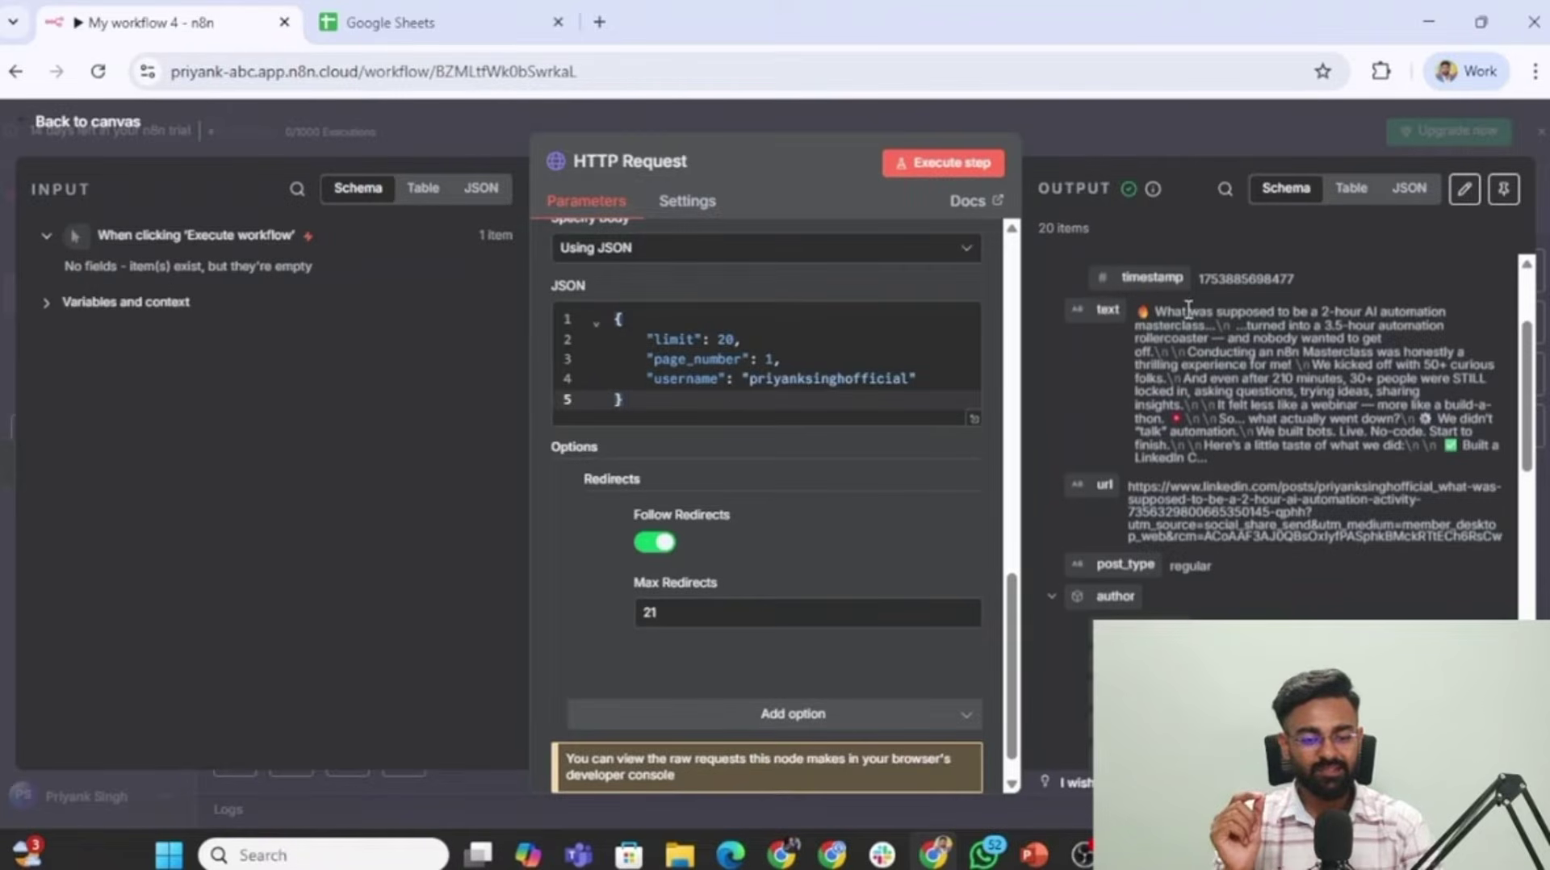
Select and copy the first scraped post's url value.
{"action": "left_click_drag", "start_coordinate": [1139, 311], "coordinate": [1462, 405]}
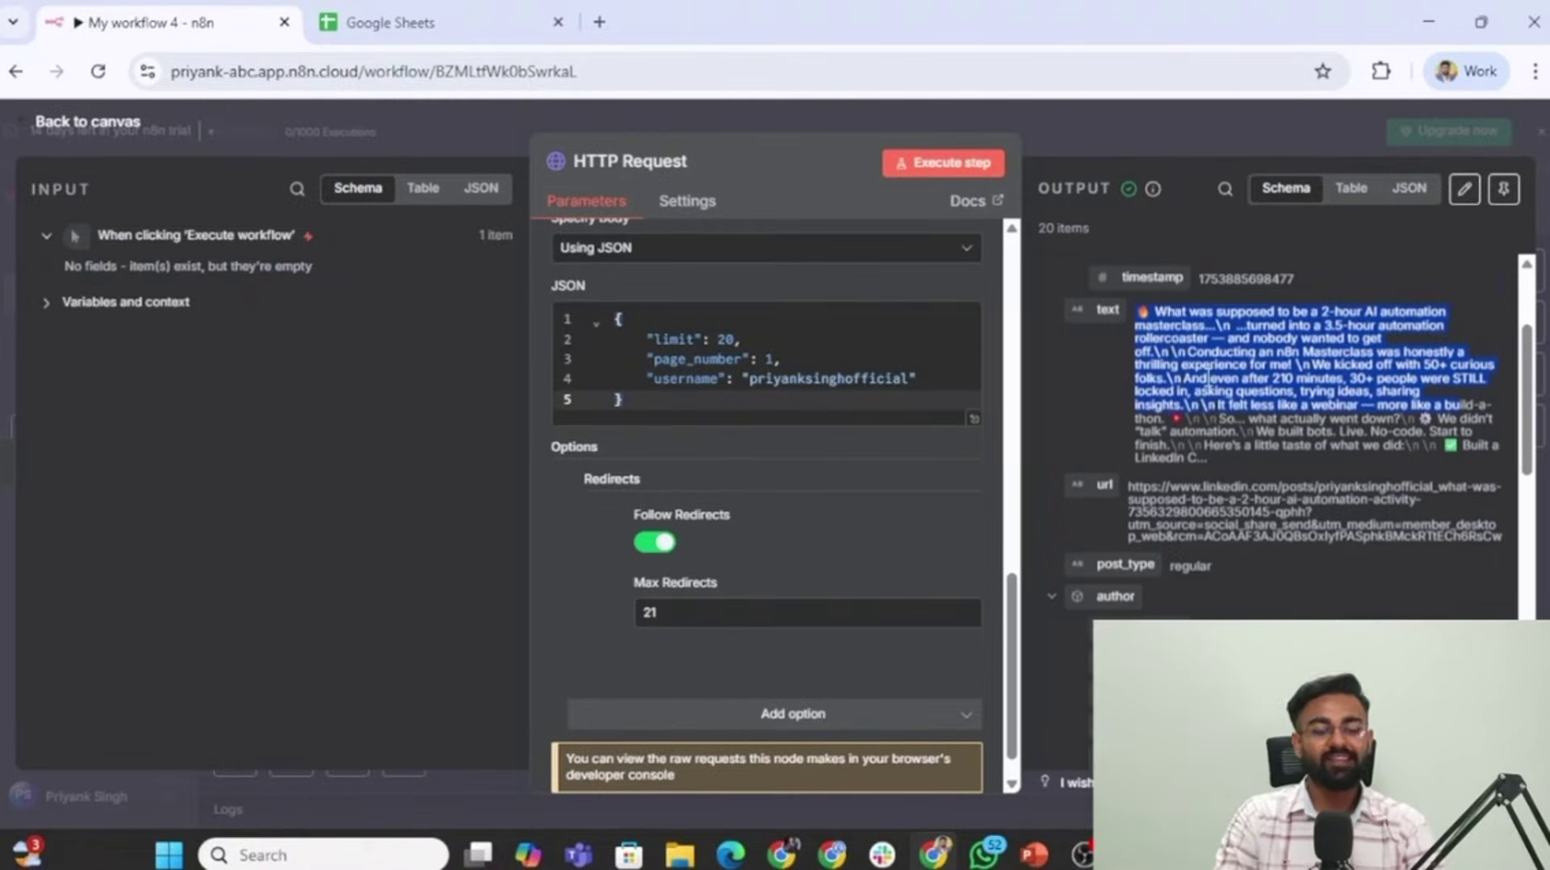
{"action": "scroll", "coordinate": [1209, 377], "scroll_direction": "down", "scroll_amount": 1}
{"action": "mouse_move", "coordinate": [1483, 454]}
{"action": "left_mouse_down"}
{"action": "mouse_move", "coordinate": [1138, 400]}
{"action": "mouse_move", "coordinate": [1497, 468]}
{"action": "left_mouse_up"}
{"action": "key", "text": "ctrl+c"}
{"action": "left_click", "coordinate": [1138, 396]}
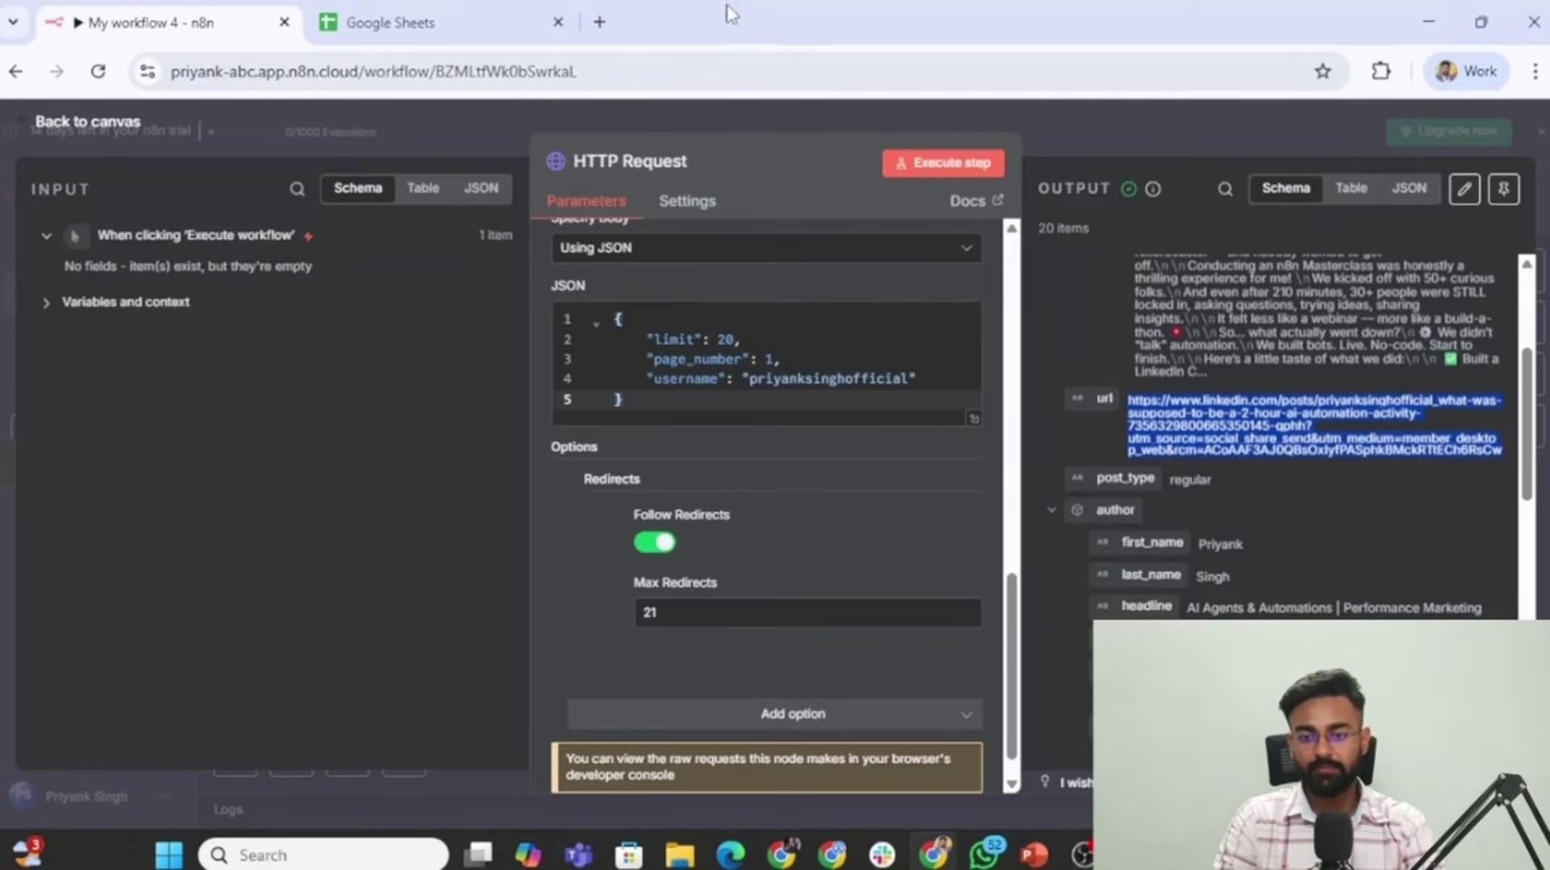
{"action": "left_click", "coordinate": [599, 22]}
Load the copied post url on LinkedIn, dismiss the sign-in popups, and review the post before returning to n8n.
{"action": "key", "text": "ctrl+v"}
{"action": "key", "text": "Return"}
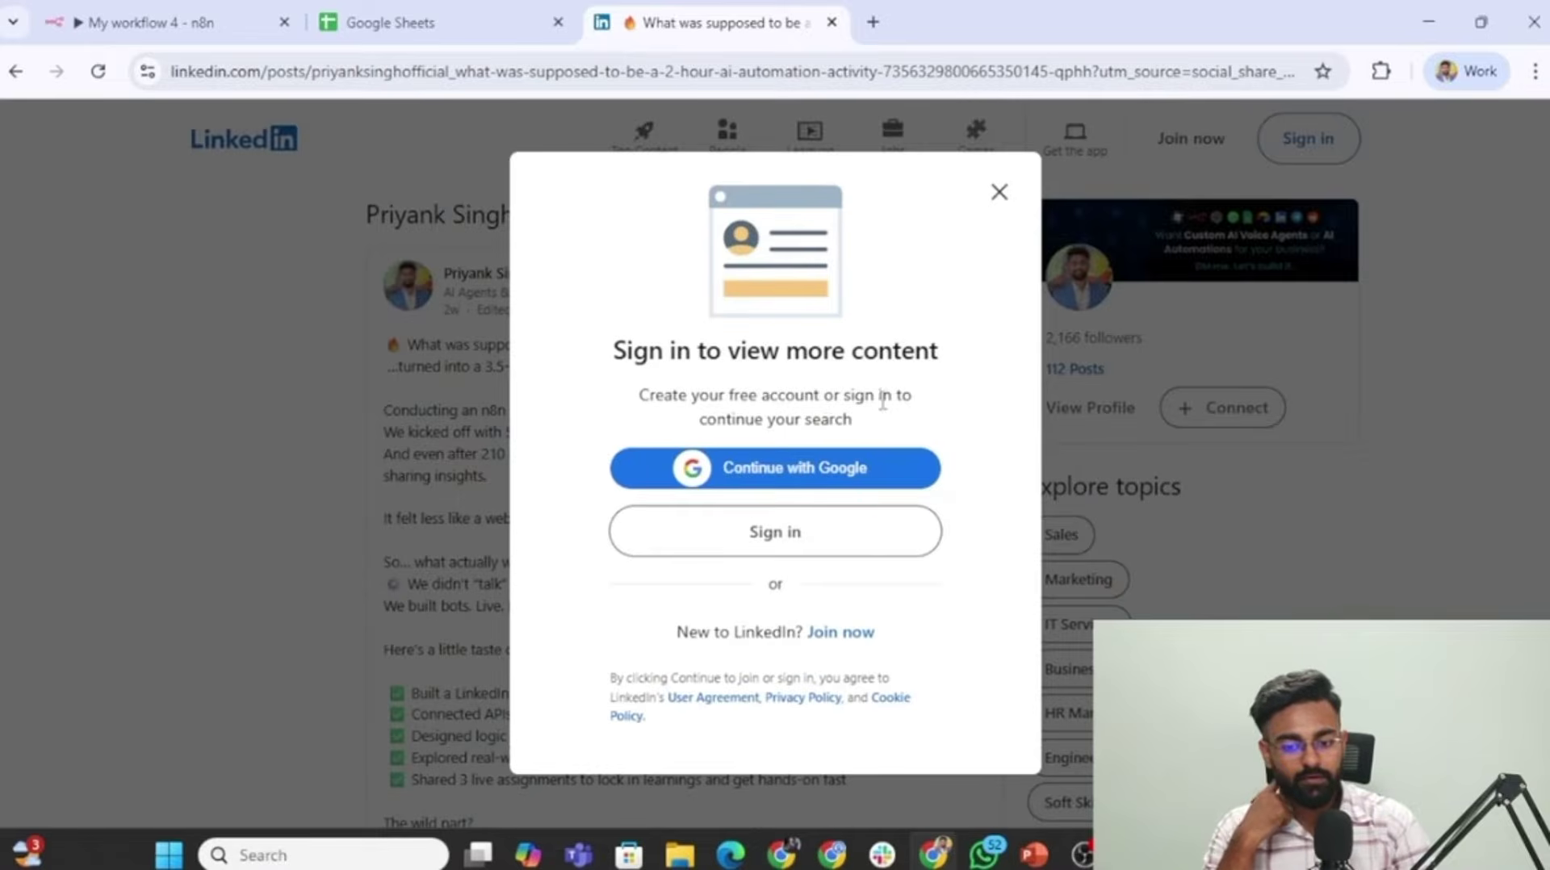
{"action": "left_click", "coordinate": [1001, 199]}
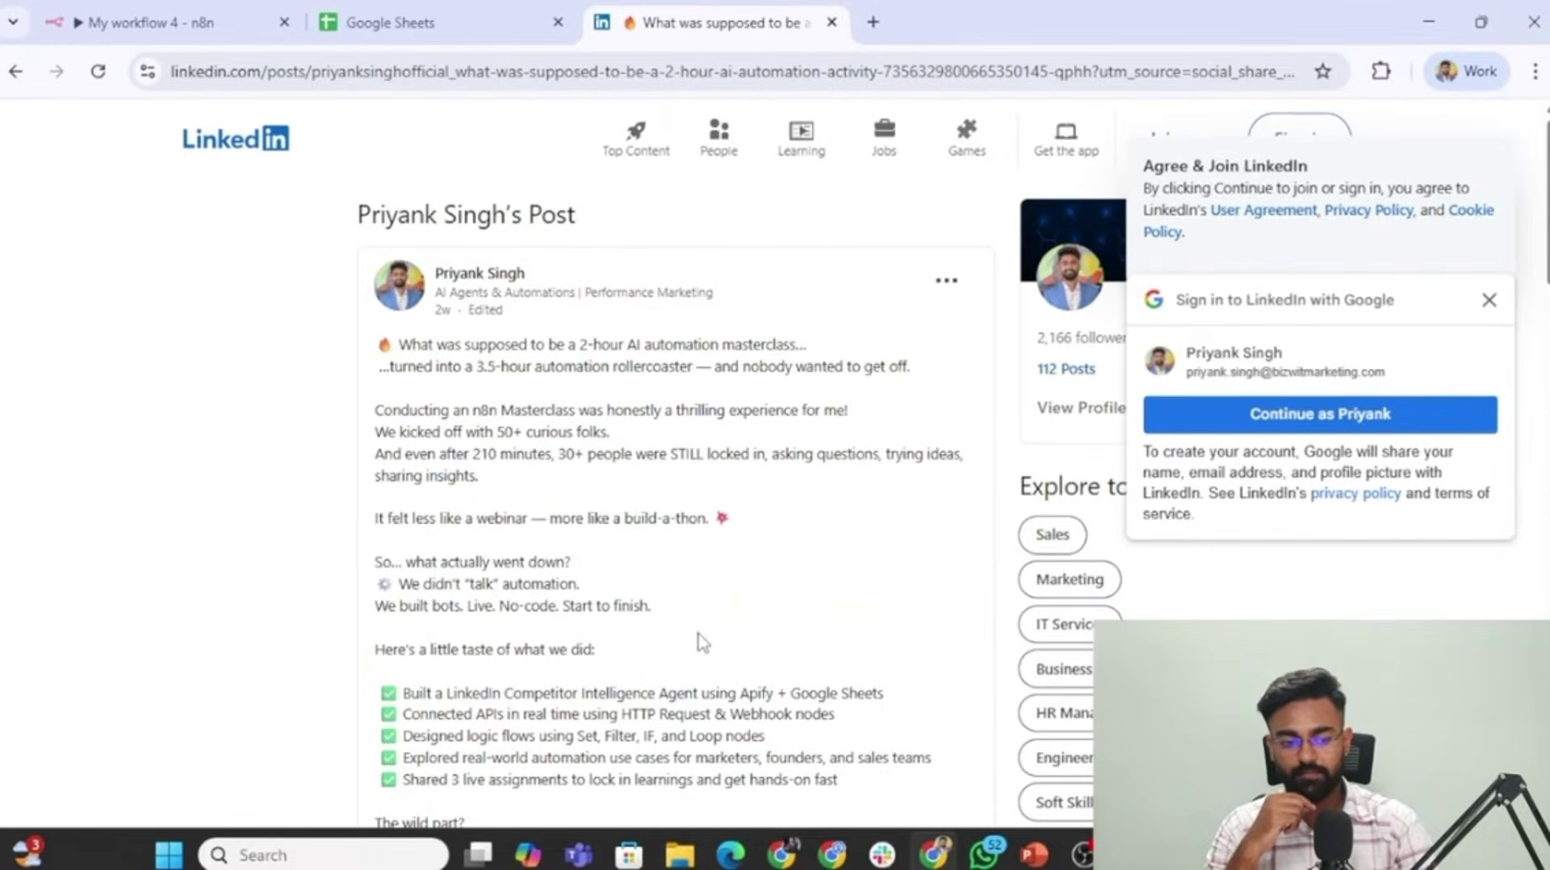
{"action": "scroll", "coordinate": [695, 643], "scroll_direction": "down", "scroll_amount": 2}
{"action": "left_click", "coordinate": [1490, 300]}
{"action": "scroll", "coordinate": [1489, 306], "scroll_direction": "down", "scroll_amount": 7}
{"action": "scroll", "coordinate": [888, 323], "scroll_direction": "up", "scroll_amount": 6}
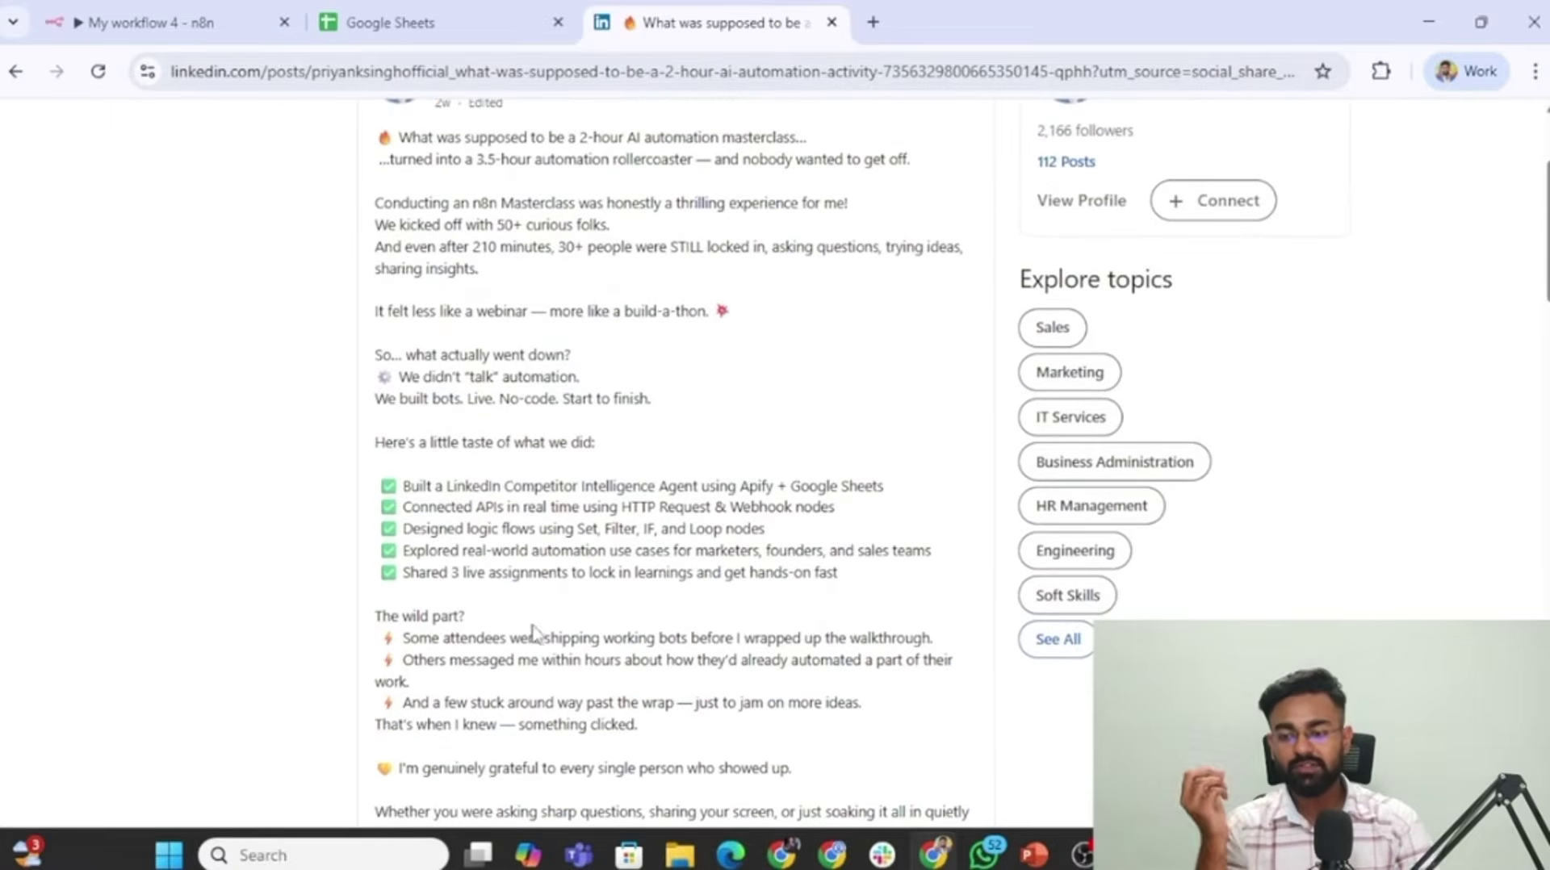
{"action": "left_click", "coordinate": [208, 9]}
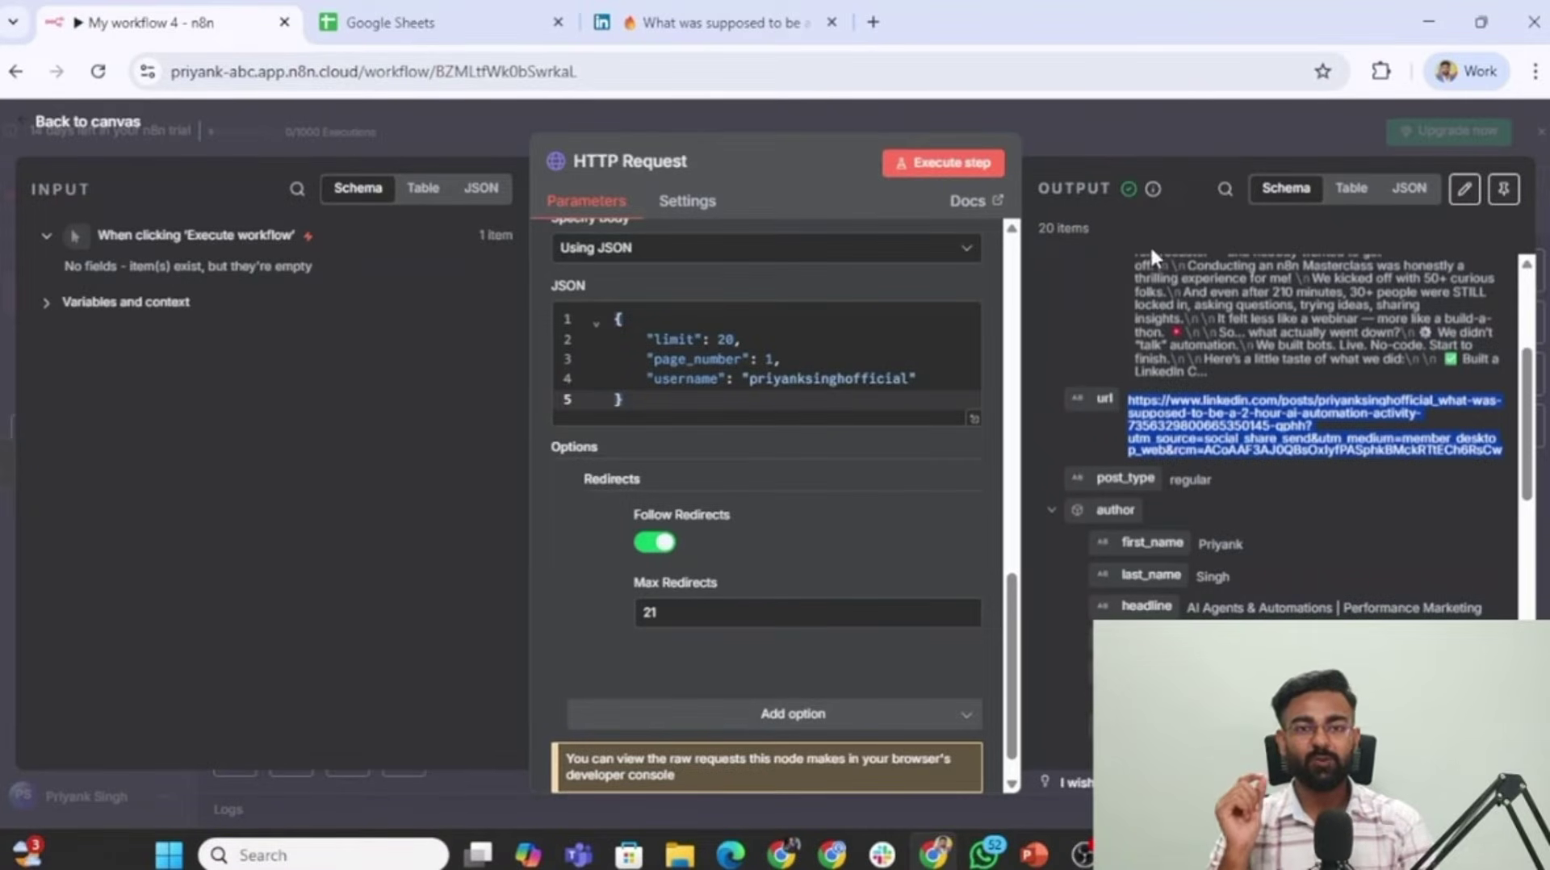
{"action": "left_click", "coordinate": [725, 340]}
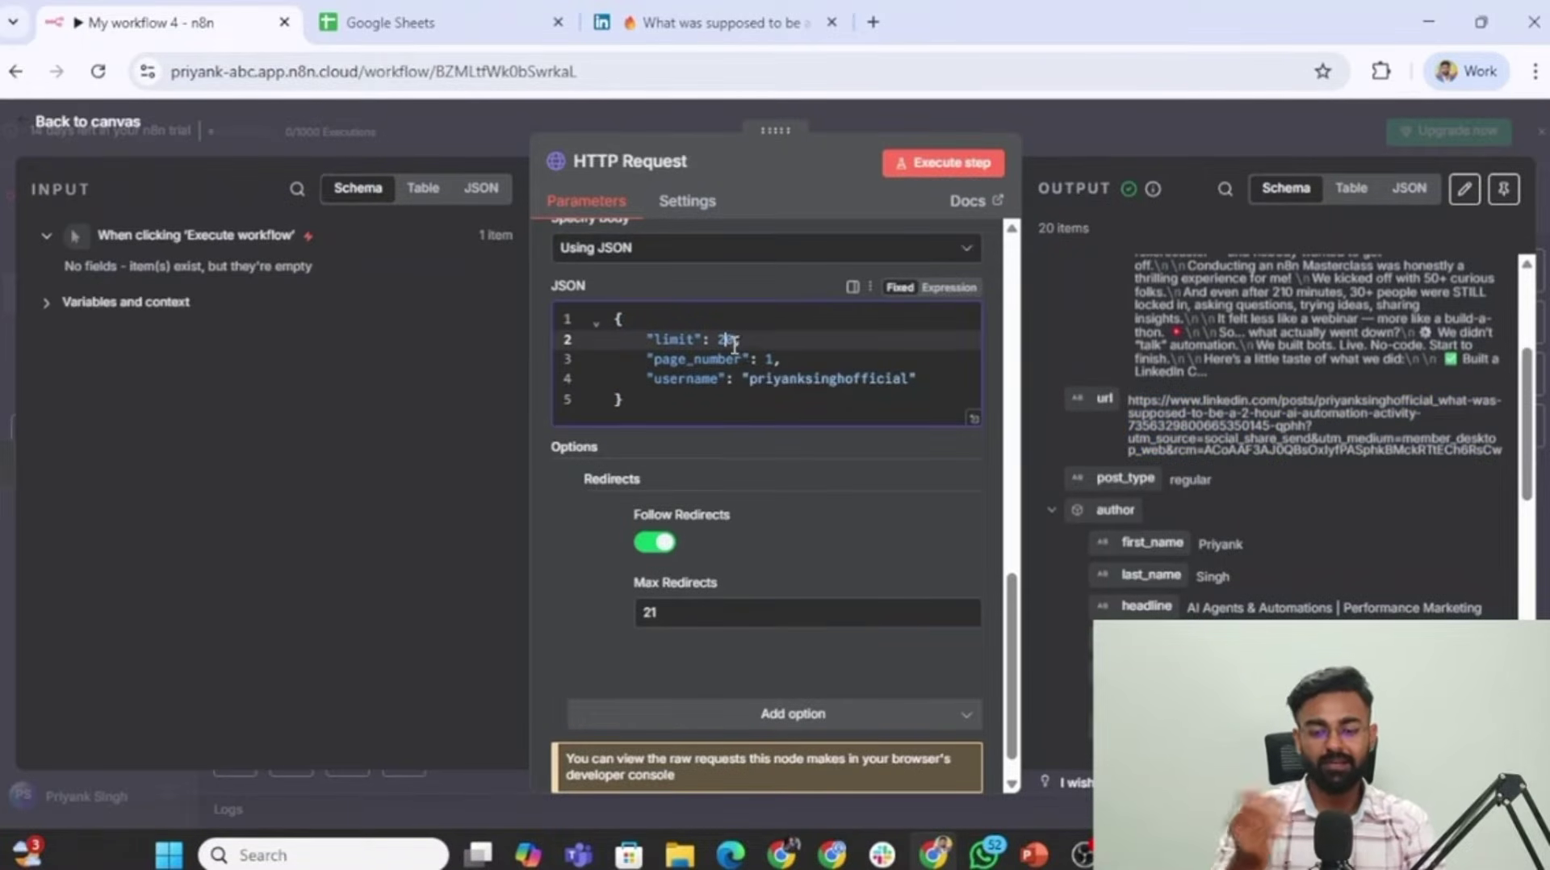
{"action": "left_click", "coordinate": [822, 359]}
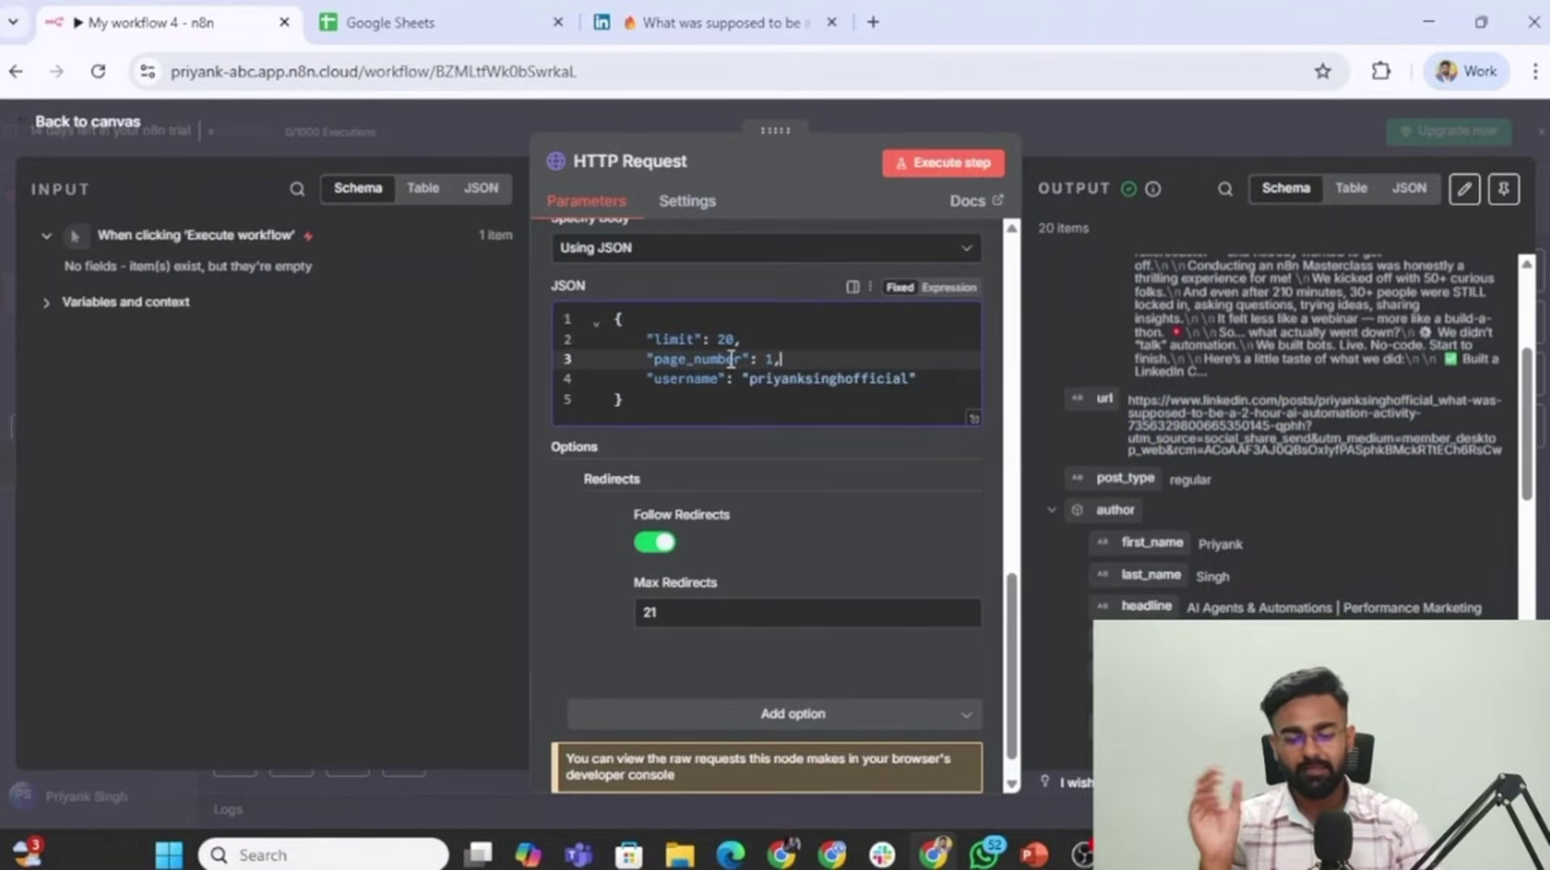
{"action": "scroll", "coordinate": [1112, 352], "scroll_direction": "down", "scroll_amount": 2}
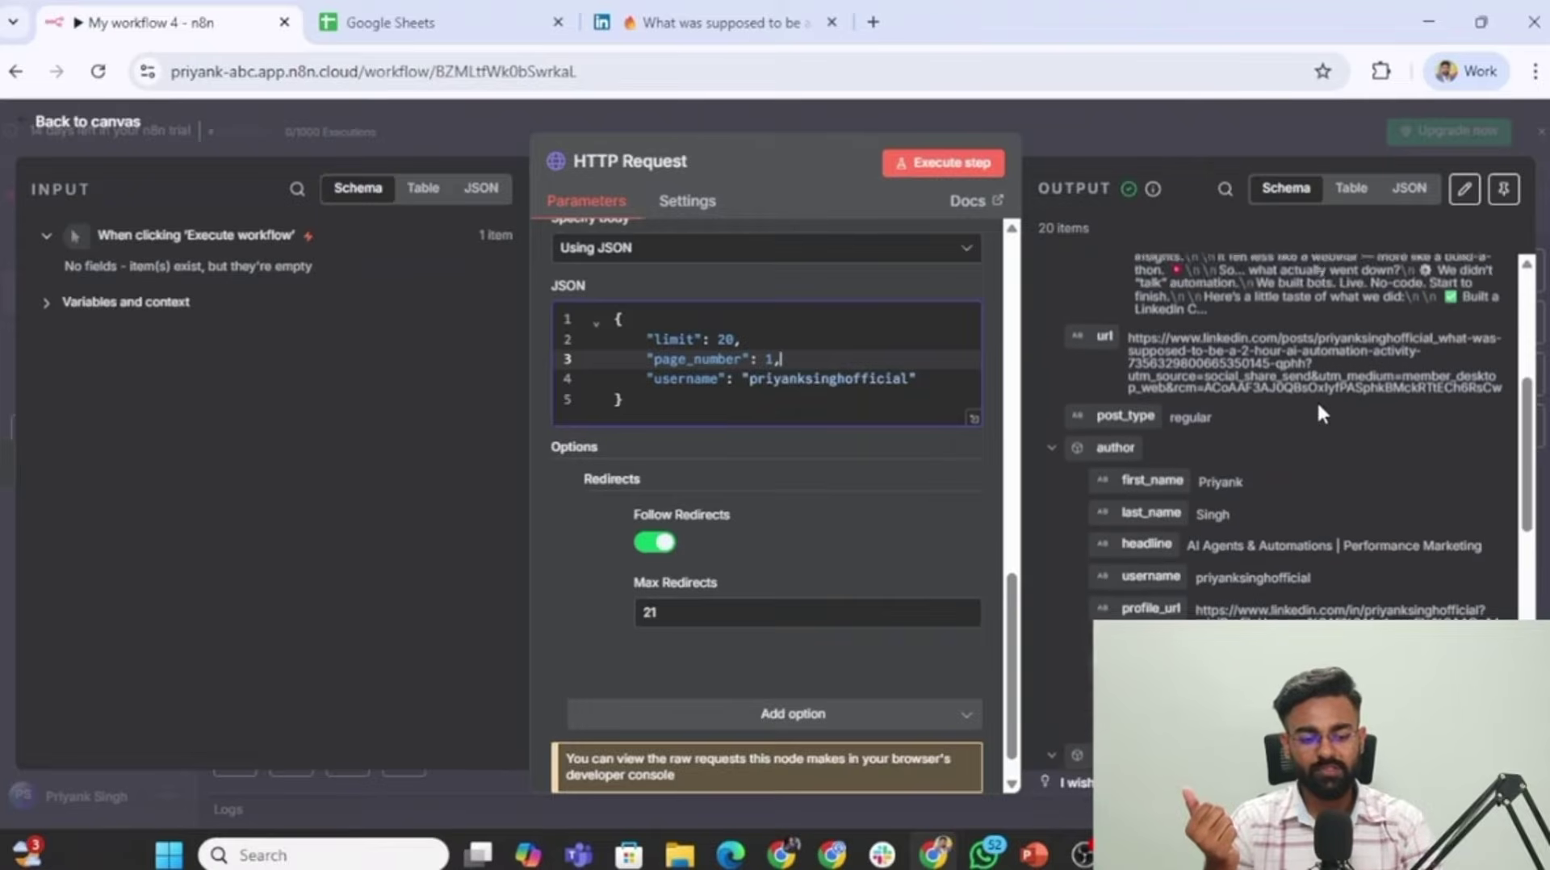
{"action": "scroll", "coordinate": [1164, 337], "scroll_direction": "up", "scroll_amount": 5}
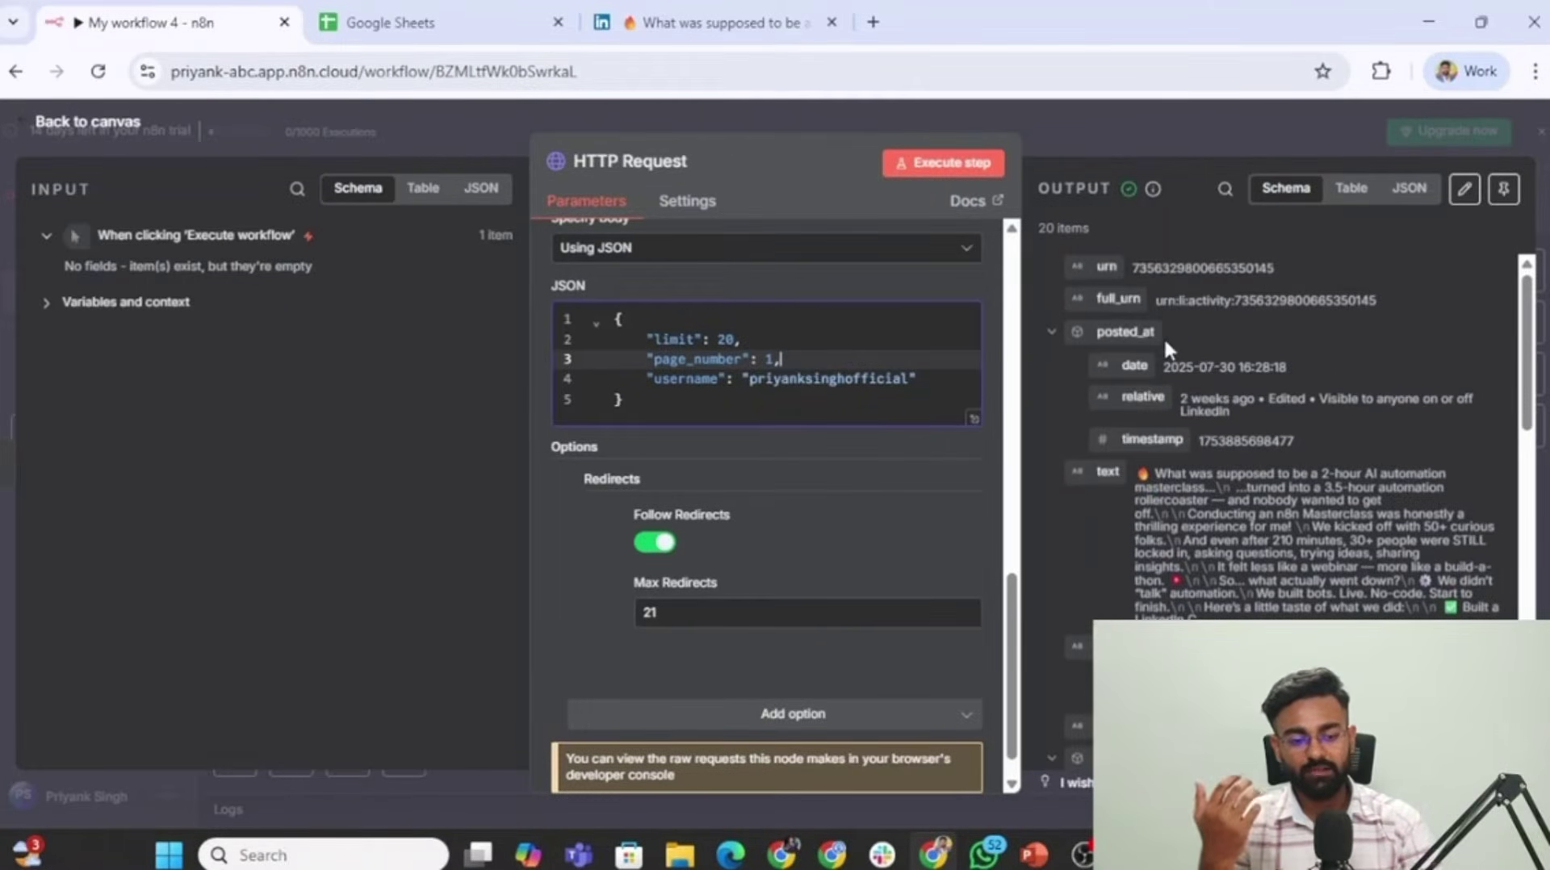
{"action": "scroll", "coordinate": [1147, 324], "scroll_direction": "down", "scroll_amount": 2}
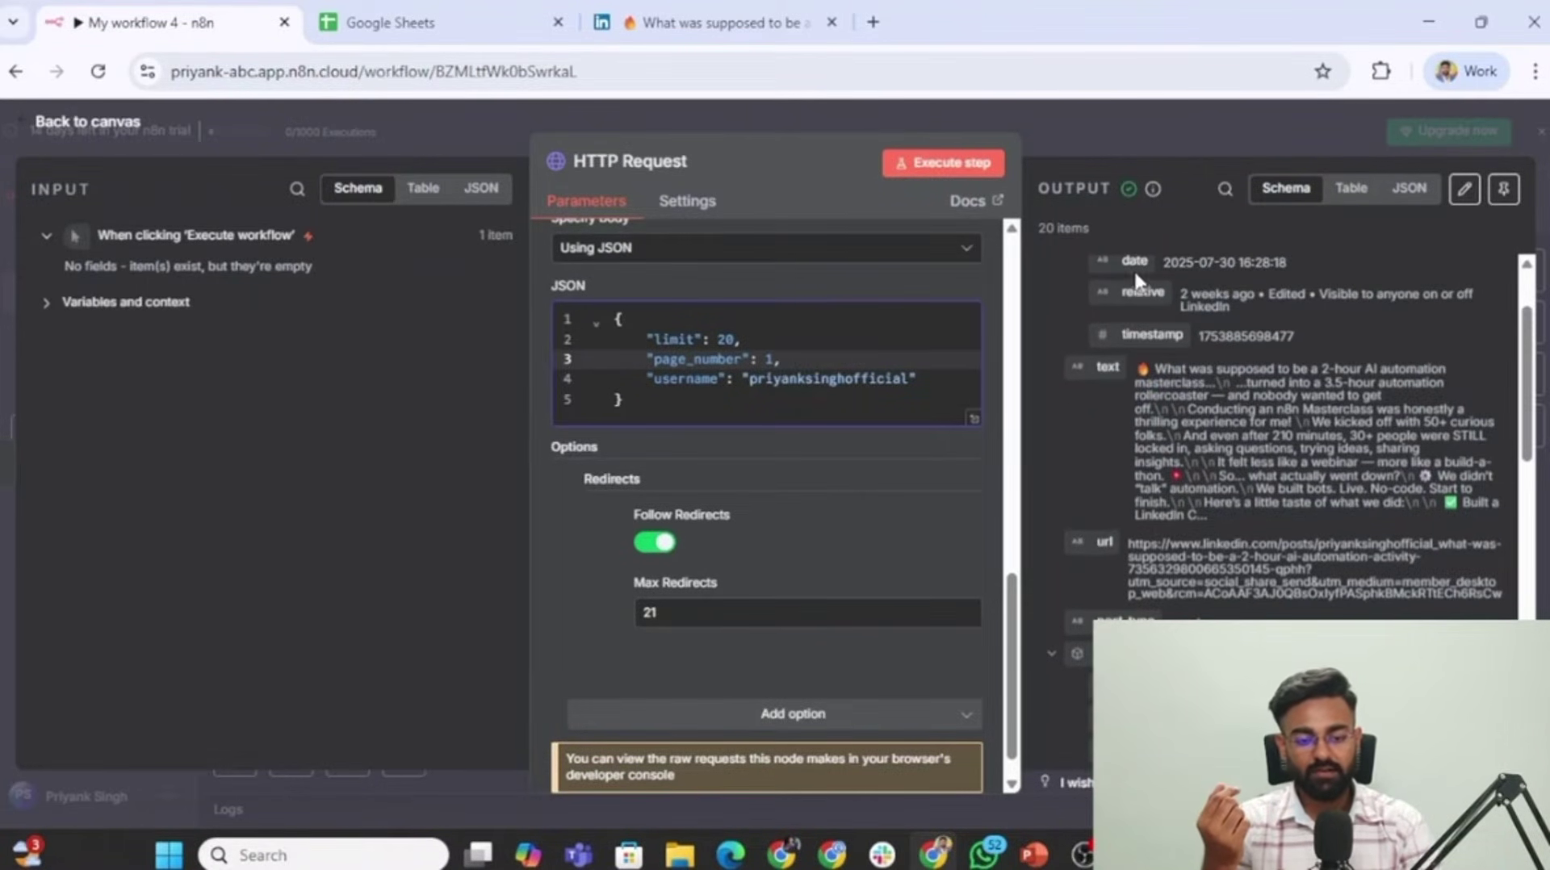
{"action": "scroll", "coordinate": [1134, 323], "scroll_direction": "up", "scroll_amount": 1}
{"action": "scroll", "coordinate": [1181, 352], "scroll_direction": "down", "scroll_amount": 1}
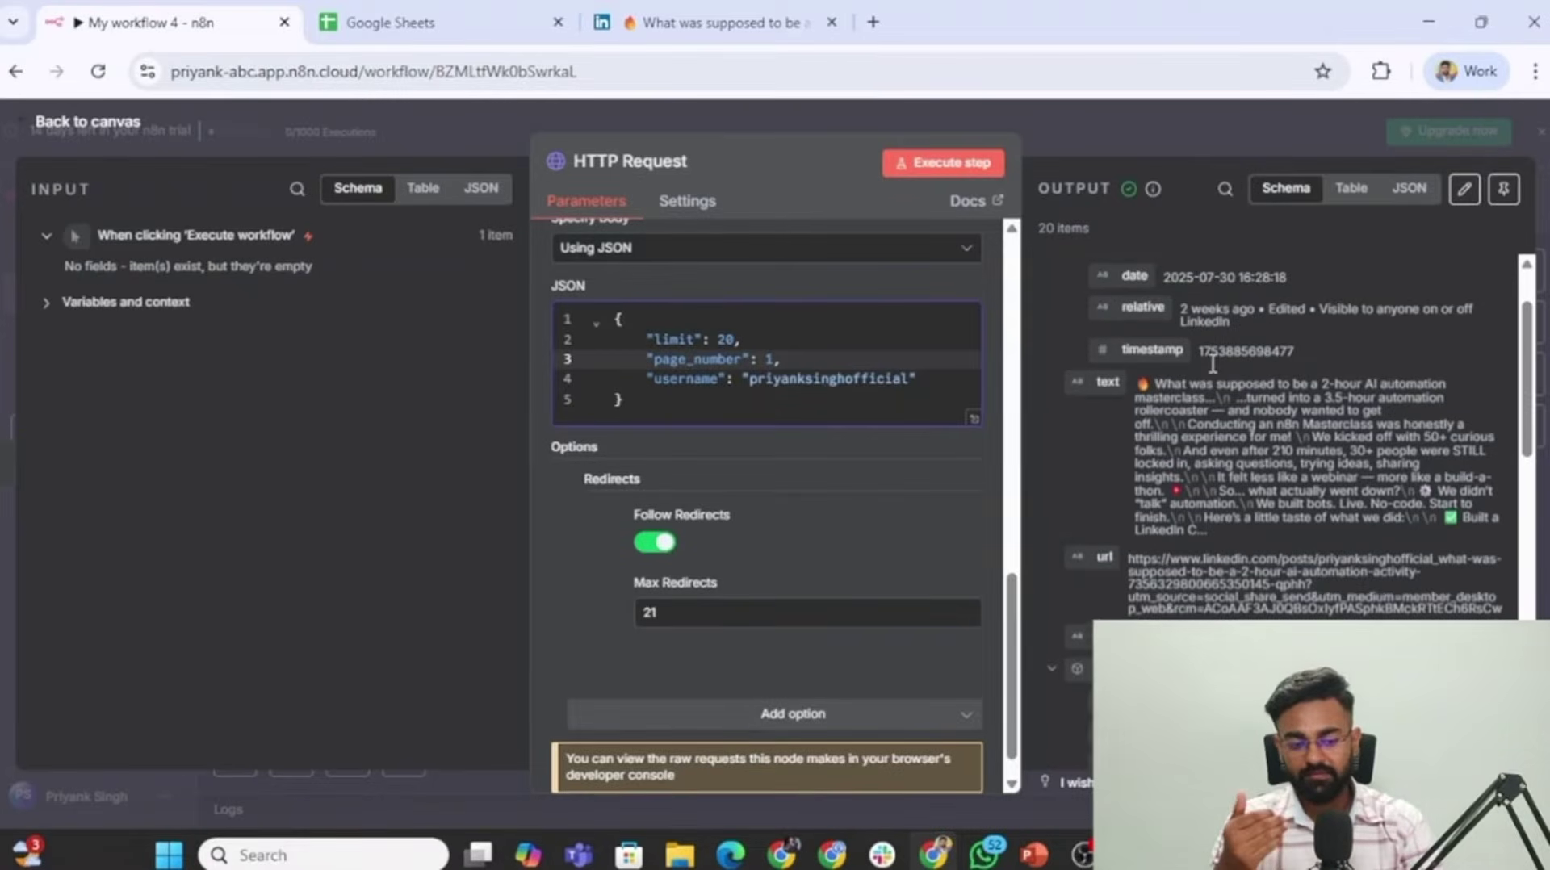
{"action": "scroll", "coordinate": [1128, 361], "scroll_direction": "down", "scroll_amount": 1}
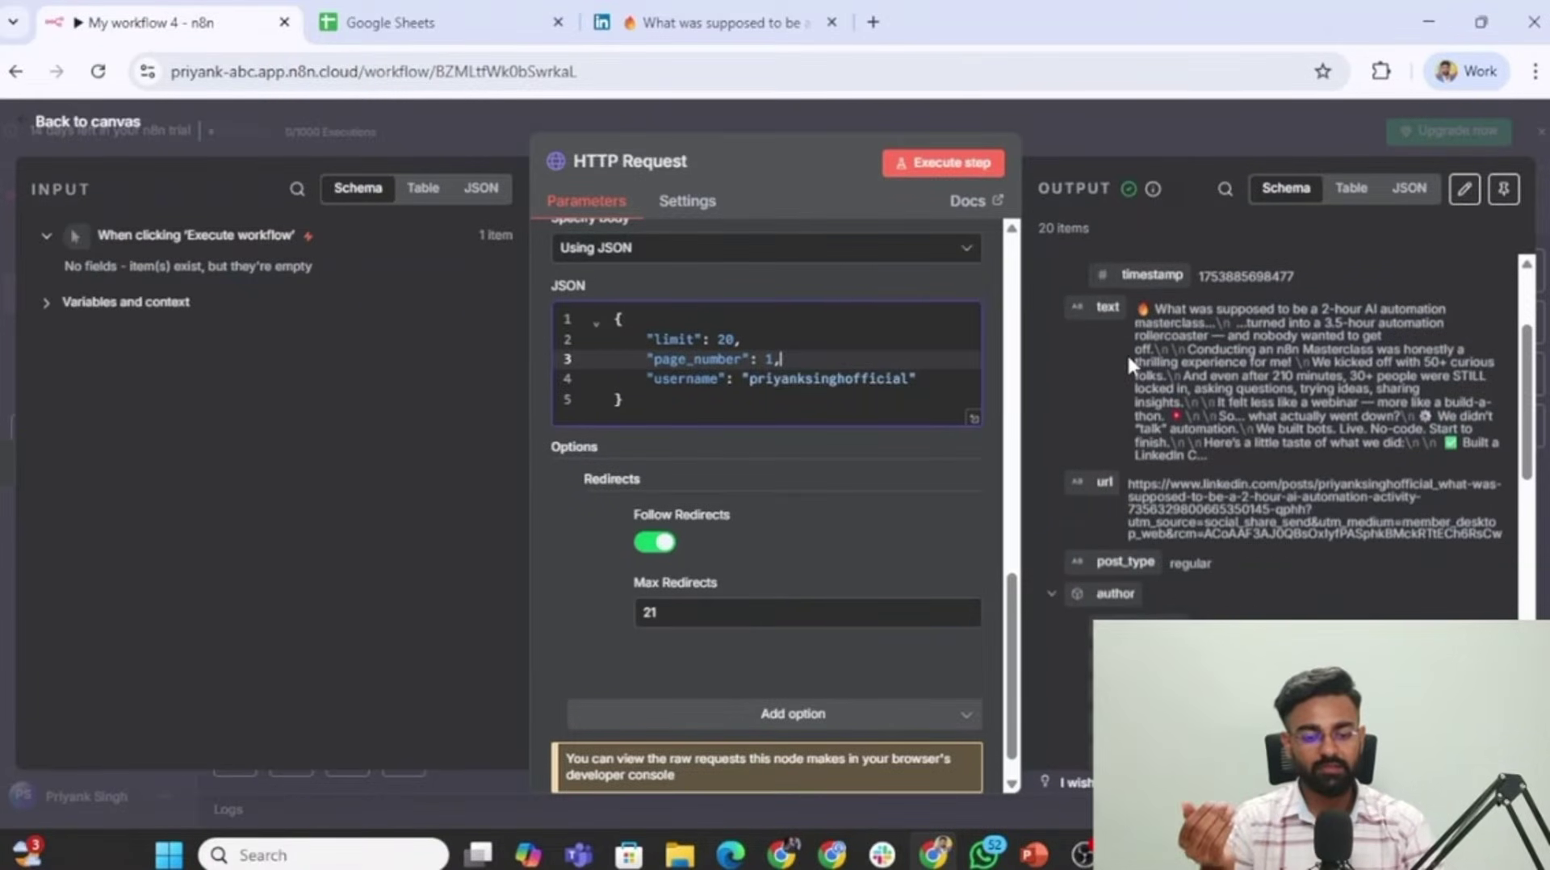
{"action": "scroll", "coordinate": [1295, 428], "scroll_direction": "down", "scroll_amount": 4}
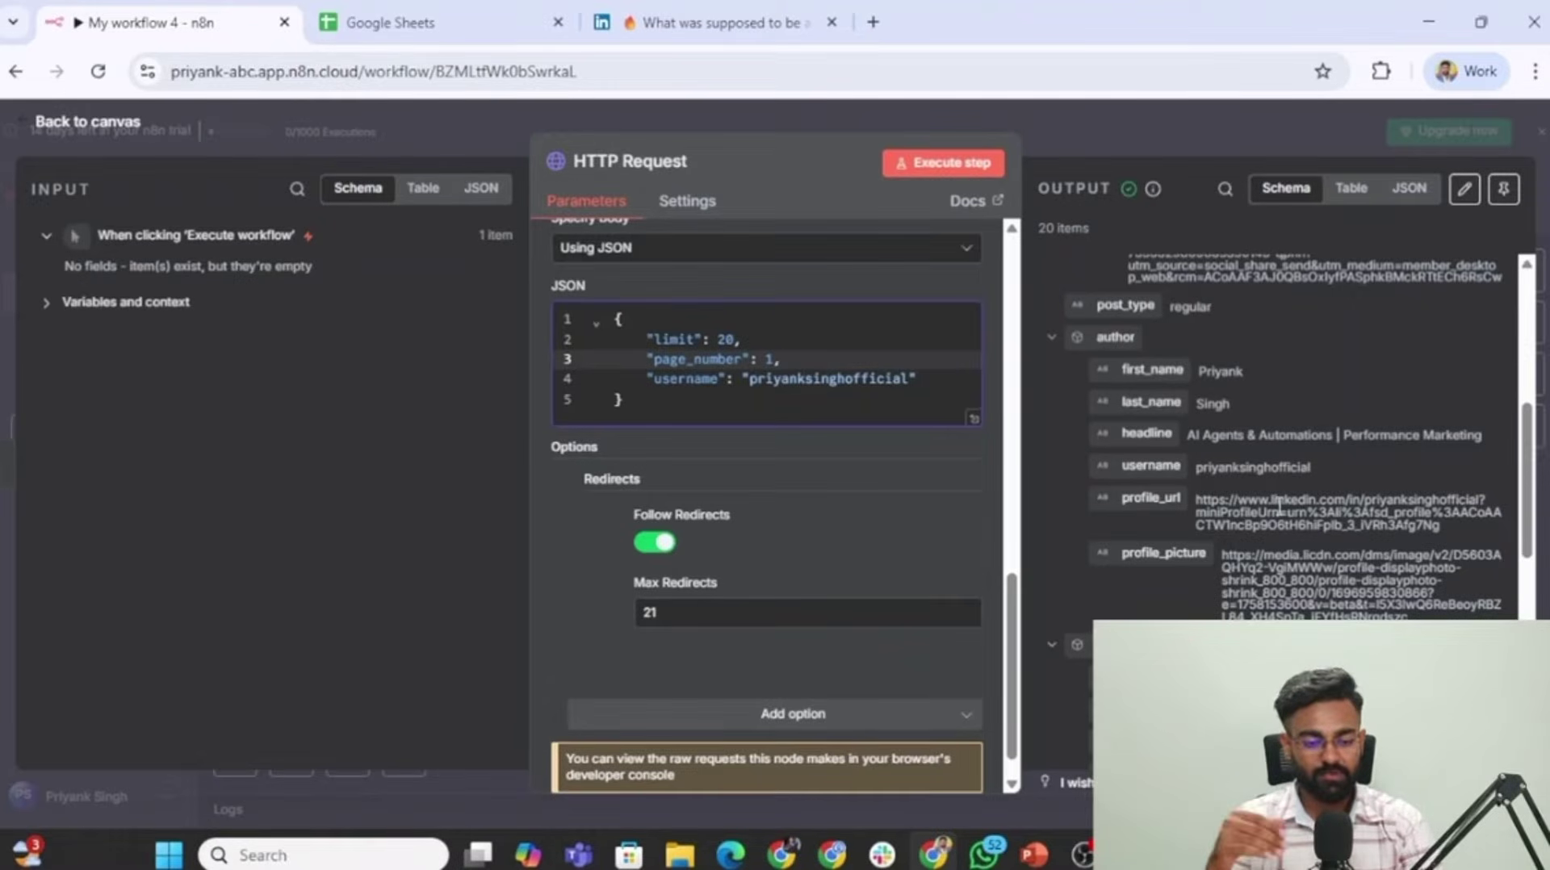
{"action": "scroll", "coordinate": [1236, 492], "scroll_direction": "down", "scroll_amount": 2}
{"action": "scroll", "coordinate": [1151, 502], "scroll_direction": "down", "scroll_amount": 5}
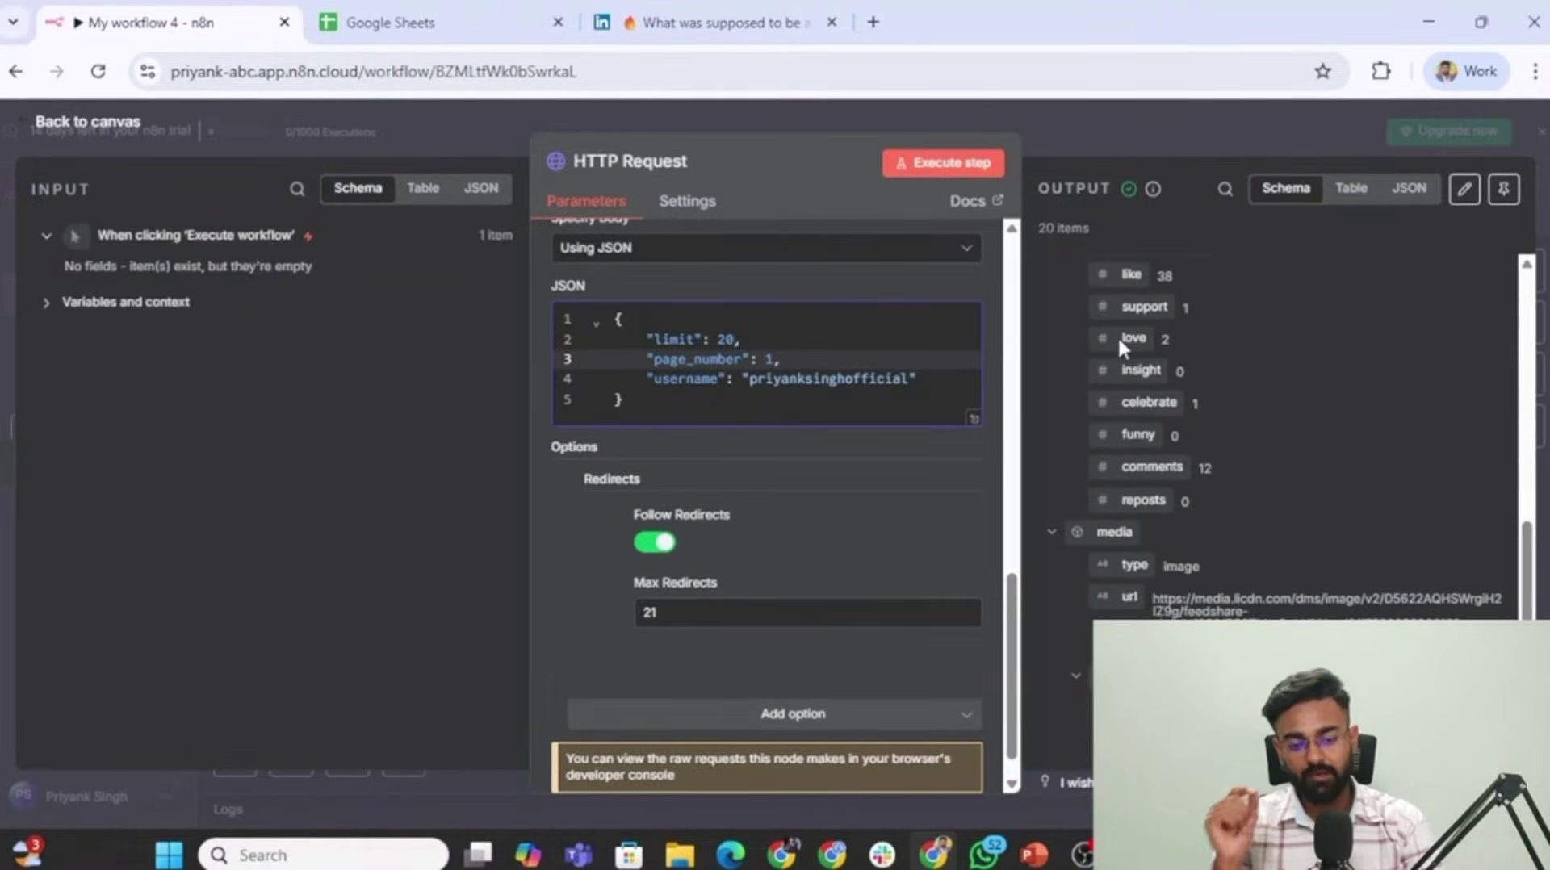
{"action": "scroll", "coordinate": [1130, 352], "scroll_direction": "up", "scroll_amount": 3}
{"action": "scroll", "coordinate": [1323, 369], "scroll_direction": "up", "scroll_amount": 6}
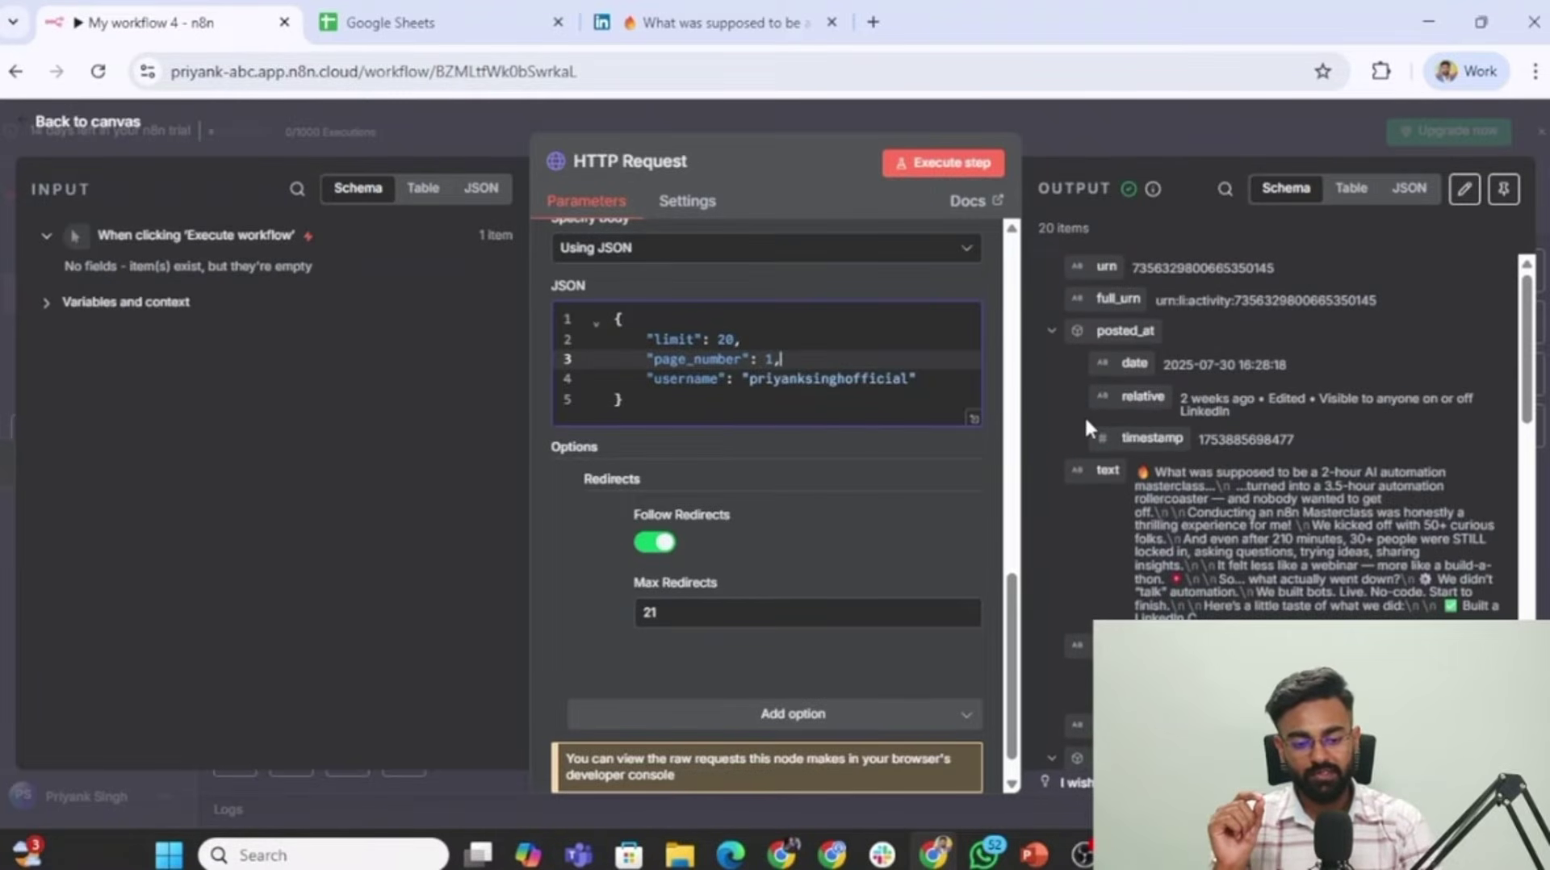
{"action": "scroll", "coordinate": [1092, 492], "scroll_direction": "down", "scroll_amount": 5}
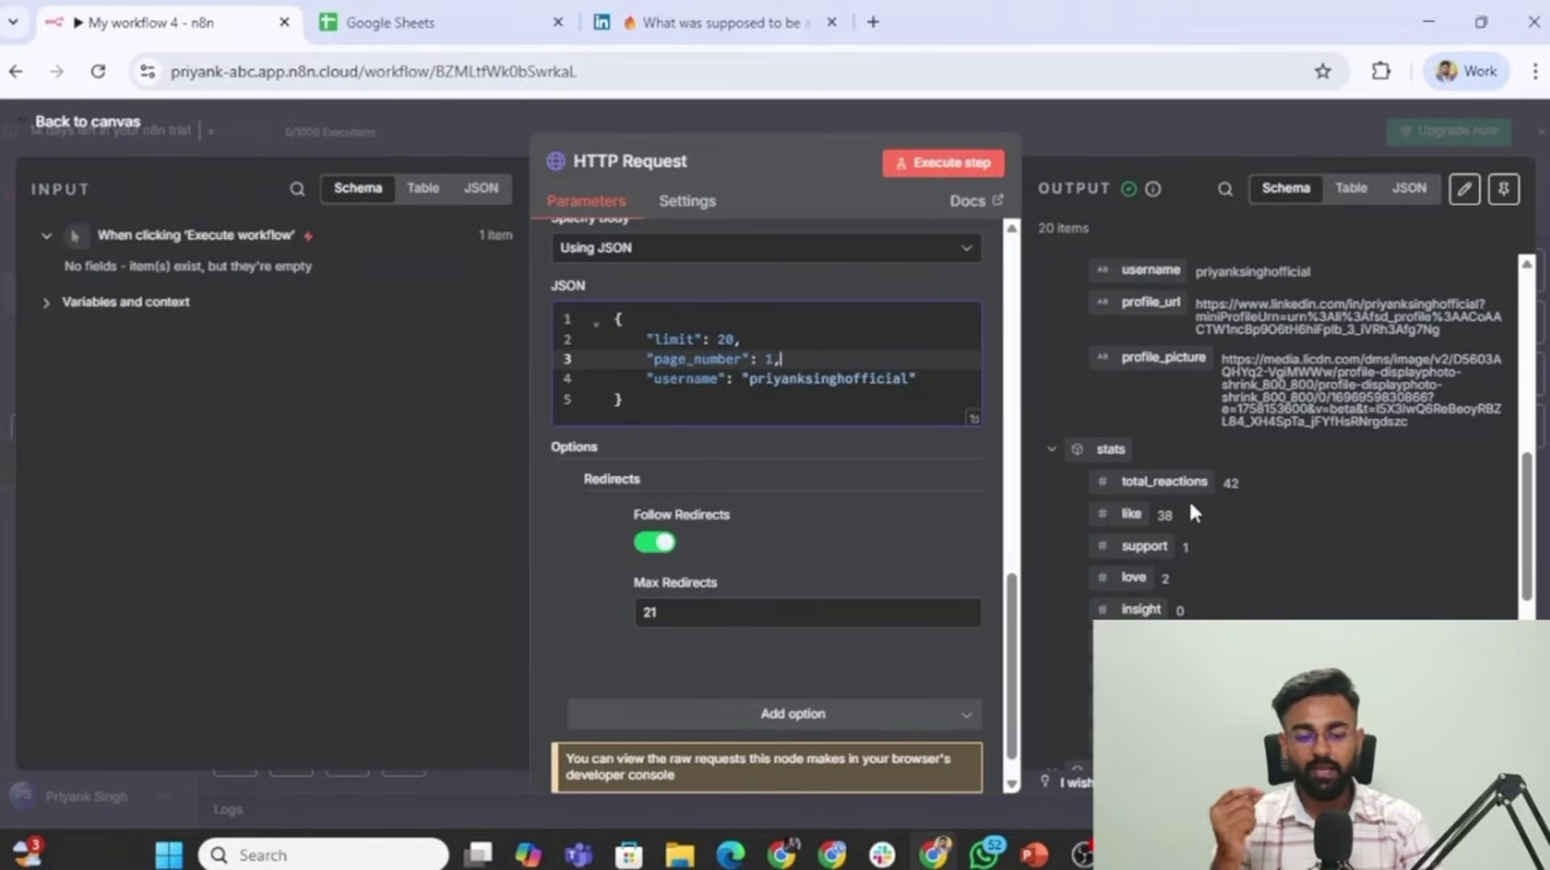
{"action": "scroll", "coordinate": [1190, 499], "scroll_direction": "down", "scroll_amount": 2}
{"action": "scroll", "coordinate": [1250, 439], "scroll_direction": "down", "scroll_amount": 2}
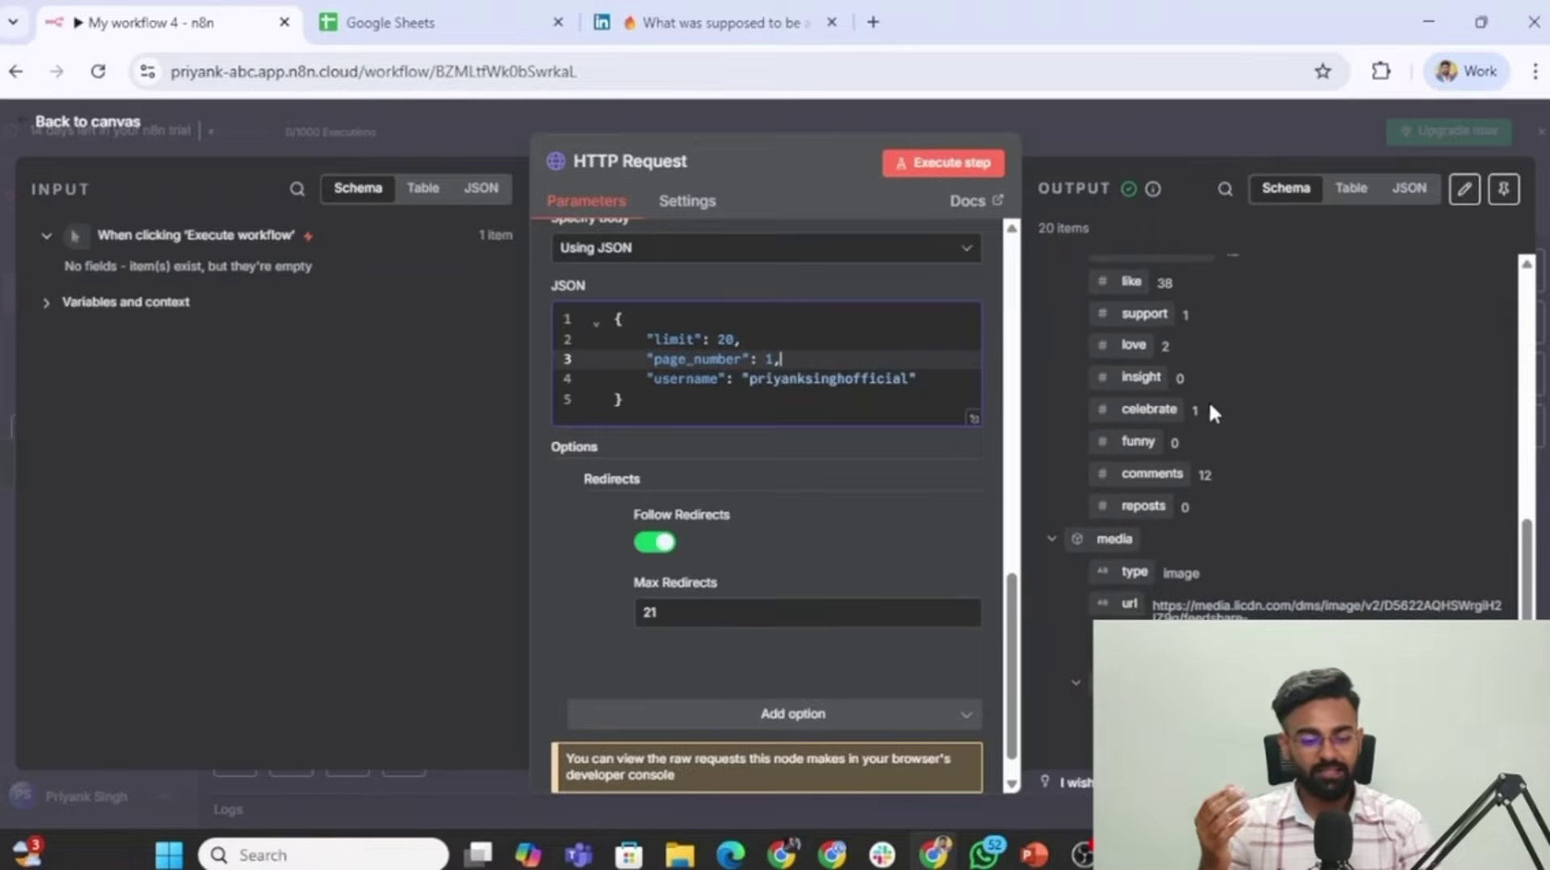
{"action": "scroll", "coordinate": [1256, 533], "scroll_direction": "down", "scroll_amount": 2}
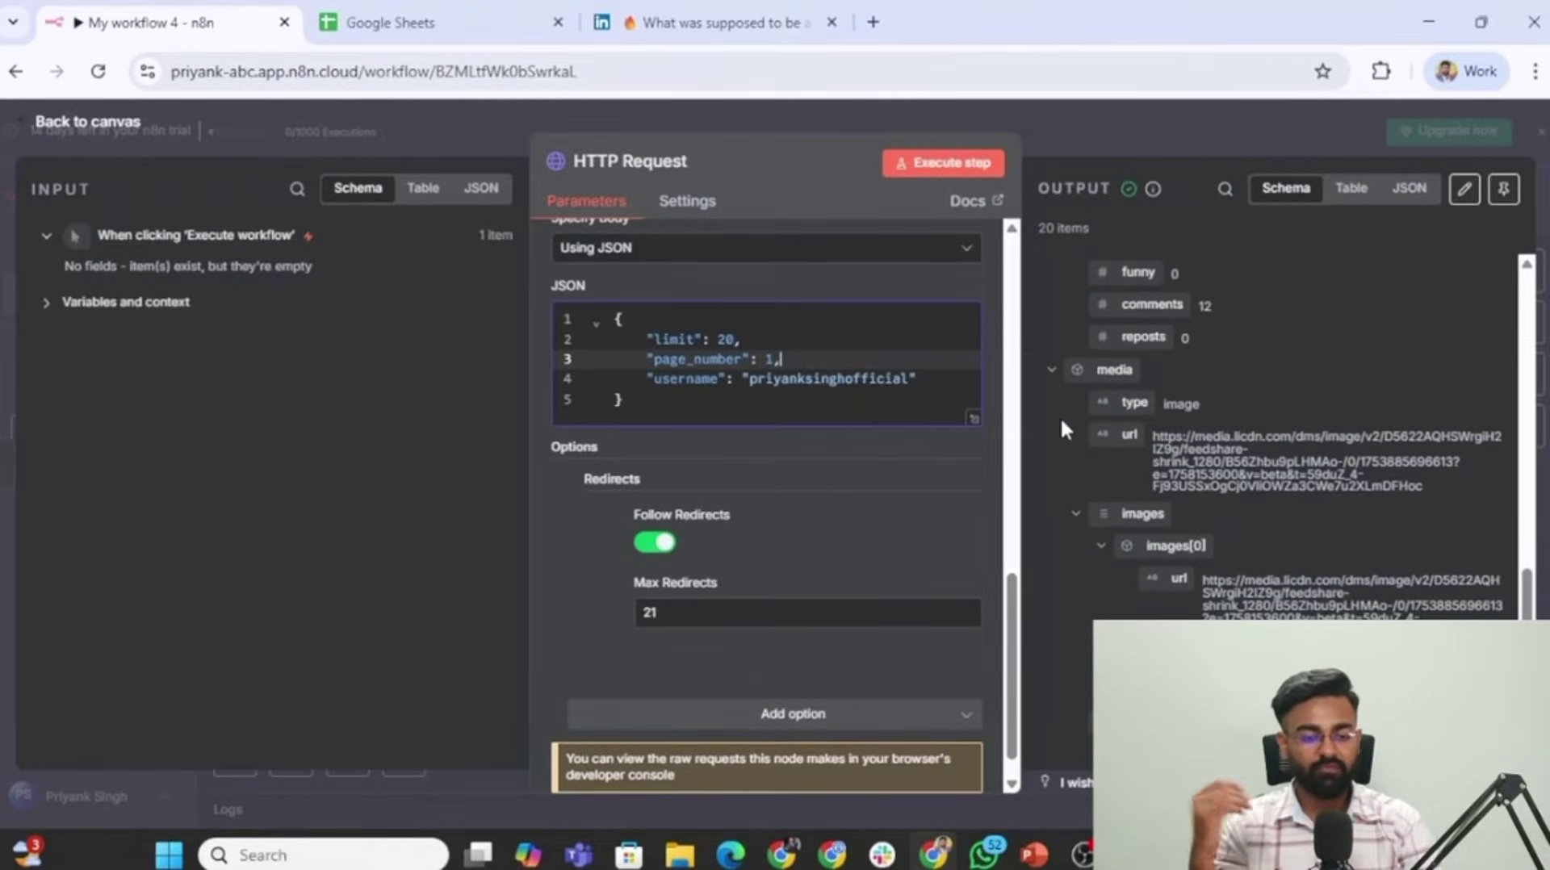
{"action": "scroll", "coordinate": [1193, 420], "scroll_direction": "down", "scroll_amount": 2}
{"action": "scroll", "coordinate": [1253, 547], "scroll_direction": "up", "scroll_amount": 10}
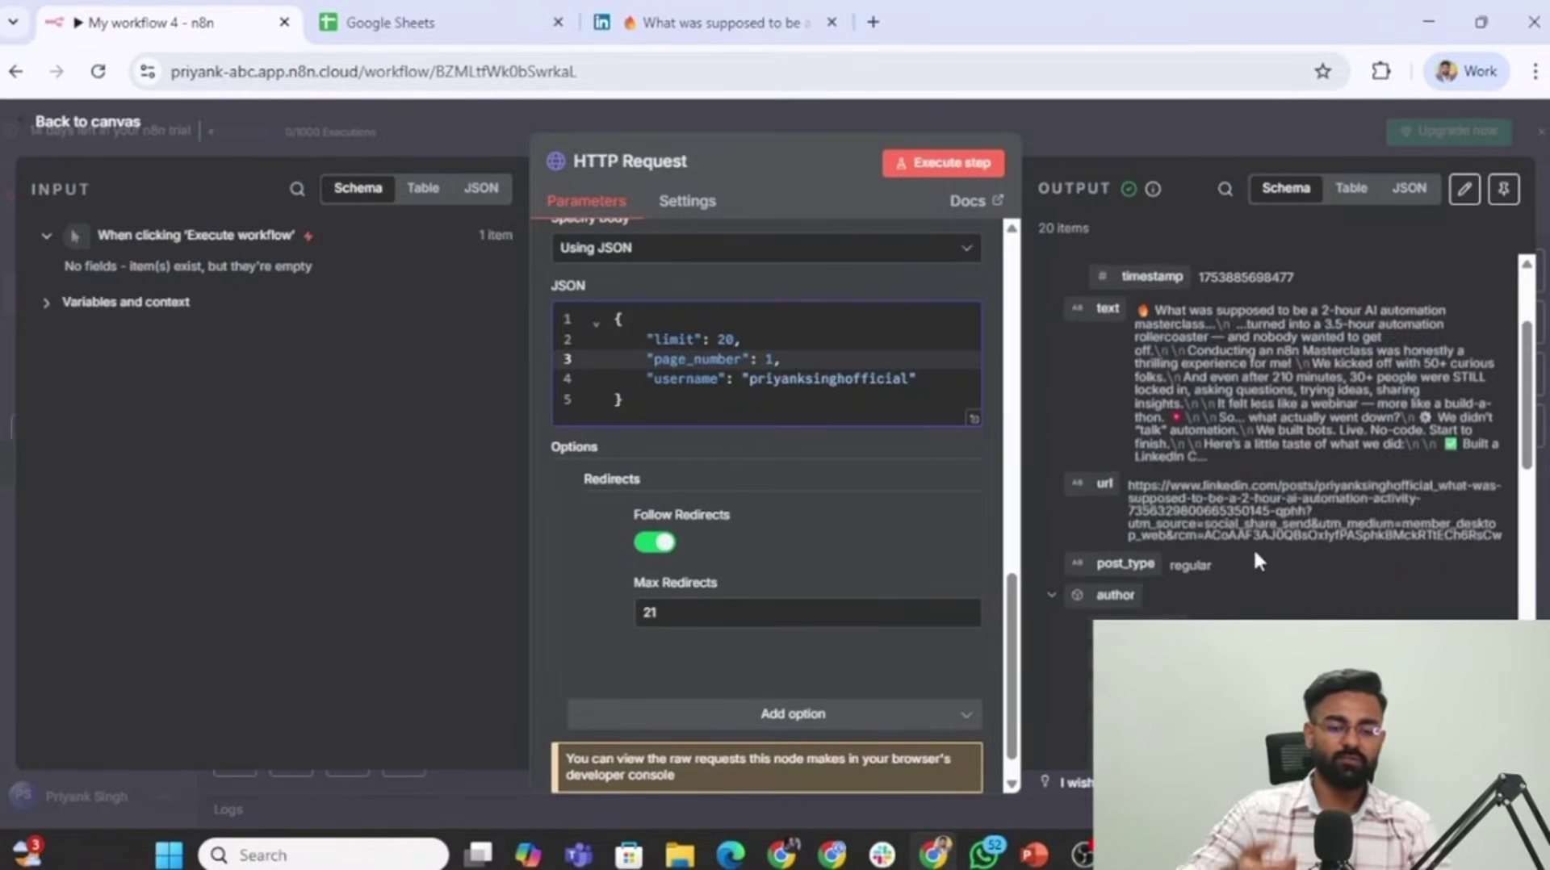
Show the 20 returned posts in Table view and scroll through their date, text and url columns.
{"action": "left_click", "coordinate": [1340, 194]}
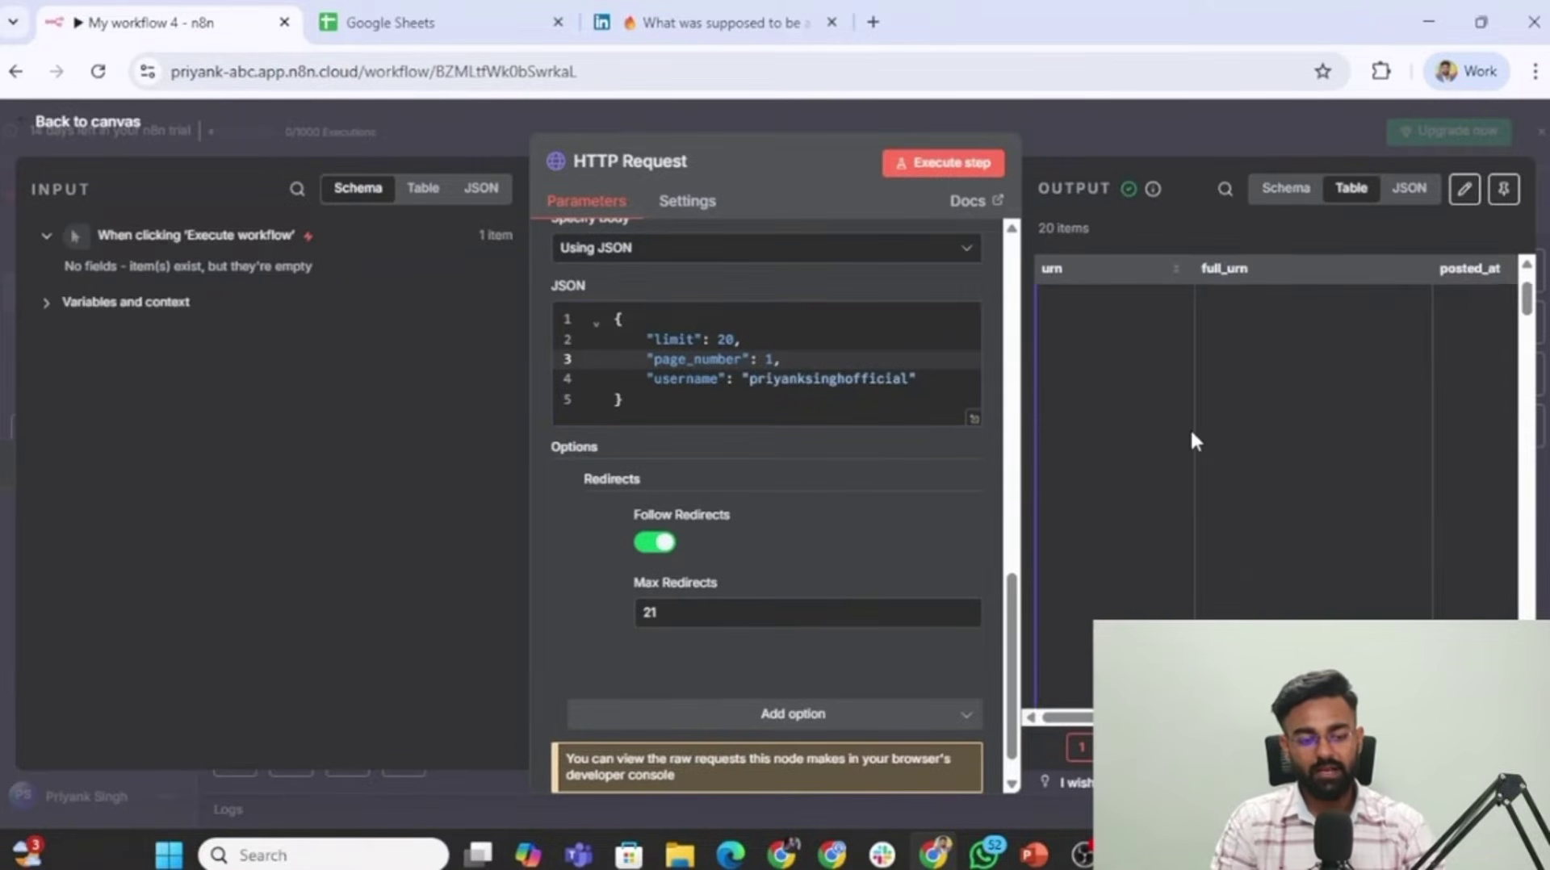
{"action": "scroll", "coordinate": [1191, 433], "scroll_direction": "down", "scroll_amount": 5}
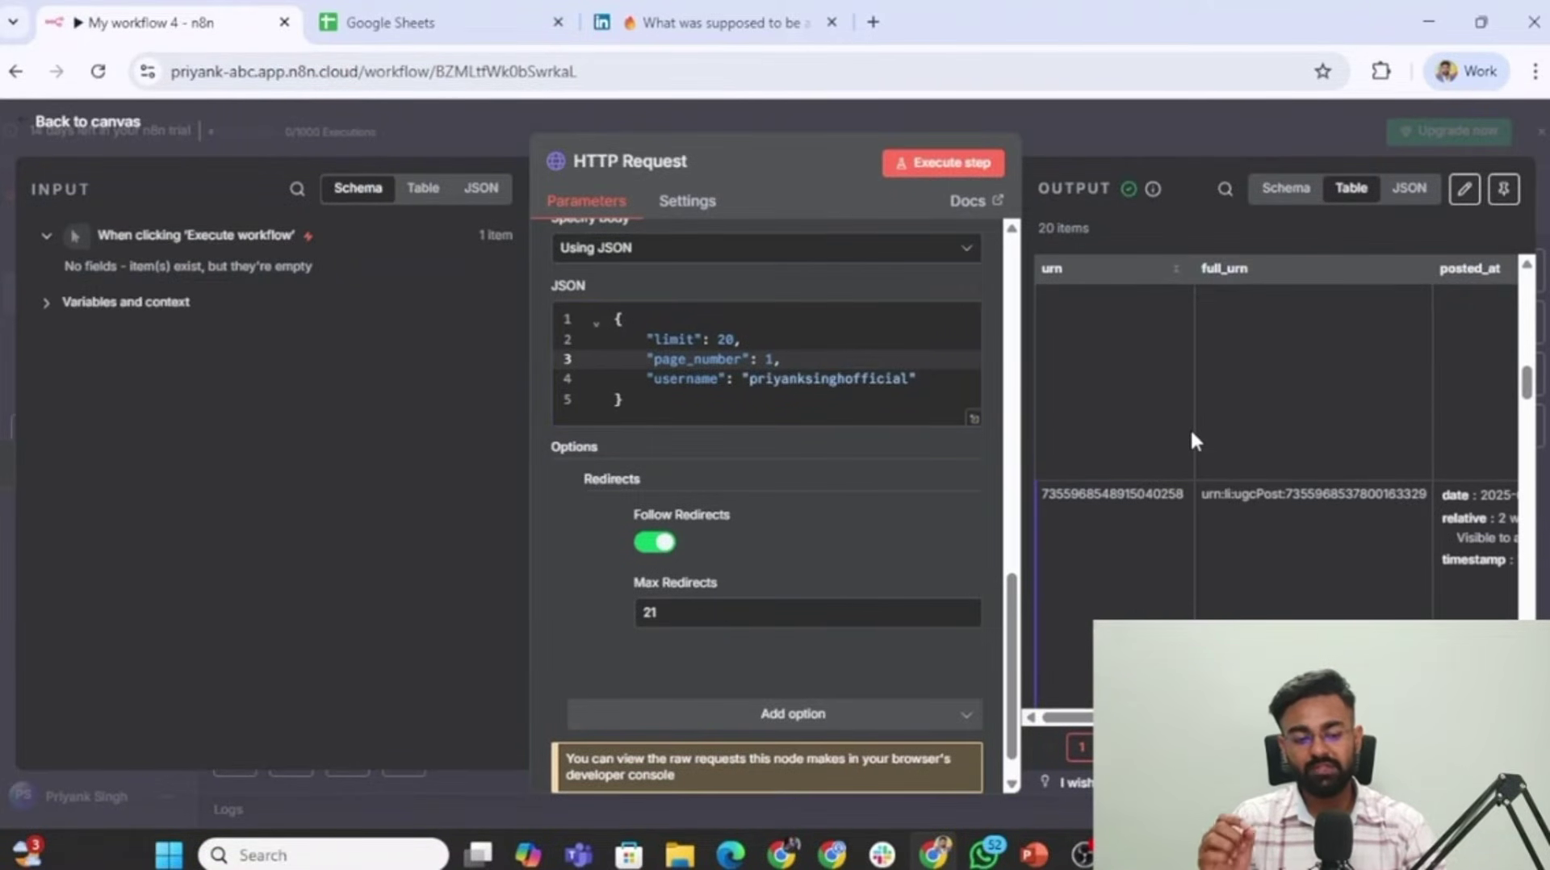
{"action": "scroll", "coordinate": [1192, 432], "scroll_direction": "right", "scroll_amount": 4}
{"action": "scroll", "coordinate": [1192, 433], "scroll_direction": "left", "scroll_amount": 4}
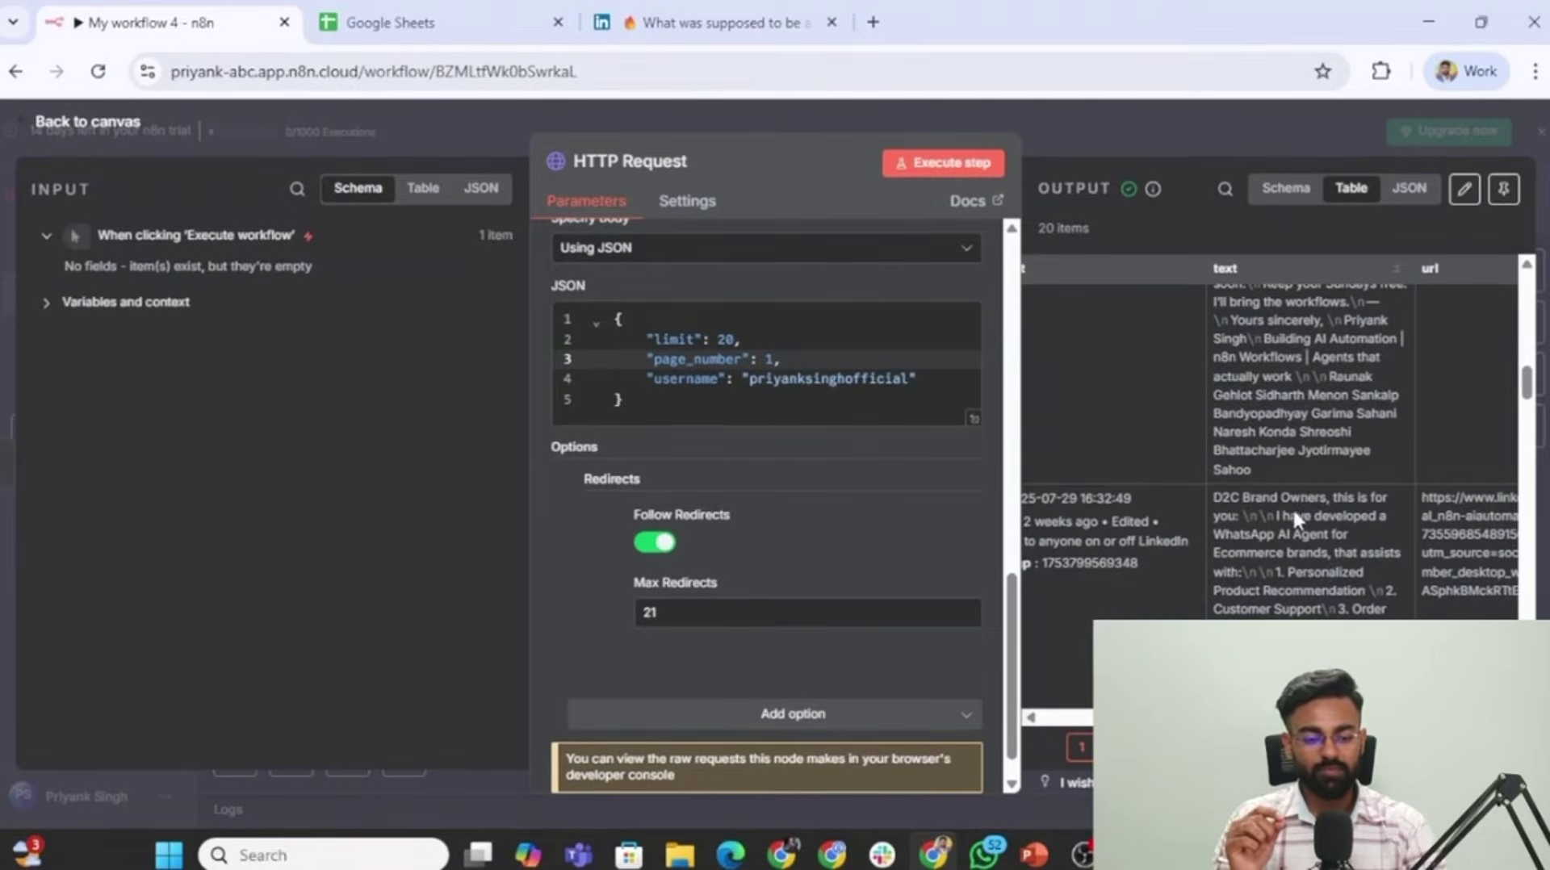
{"action": "scroll", "coordinate": [1257, 483], "scroll_direction": "down", "scroll_amount": 5}
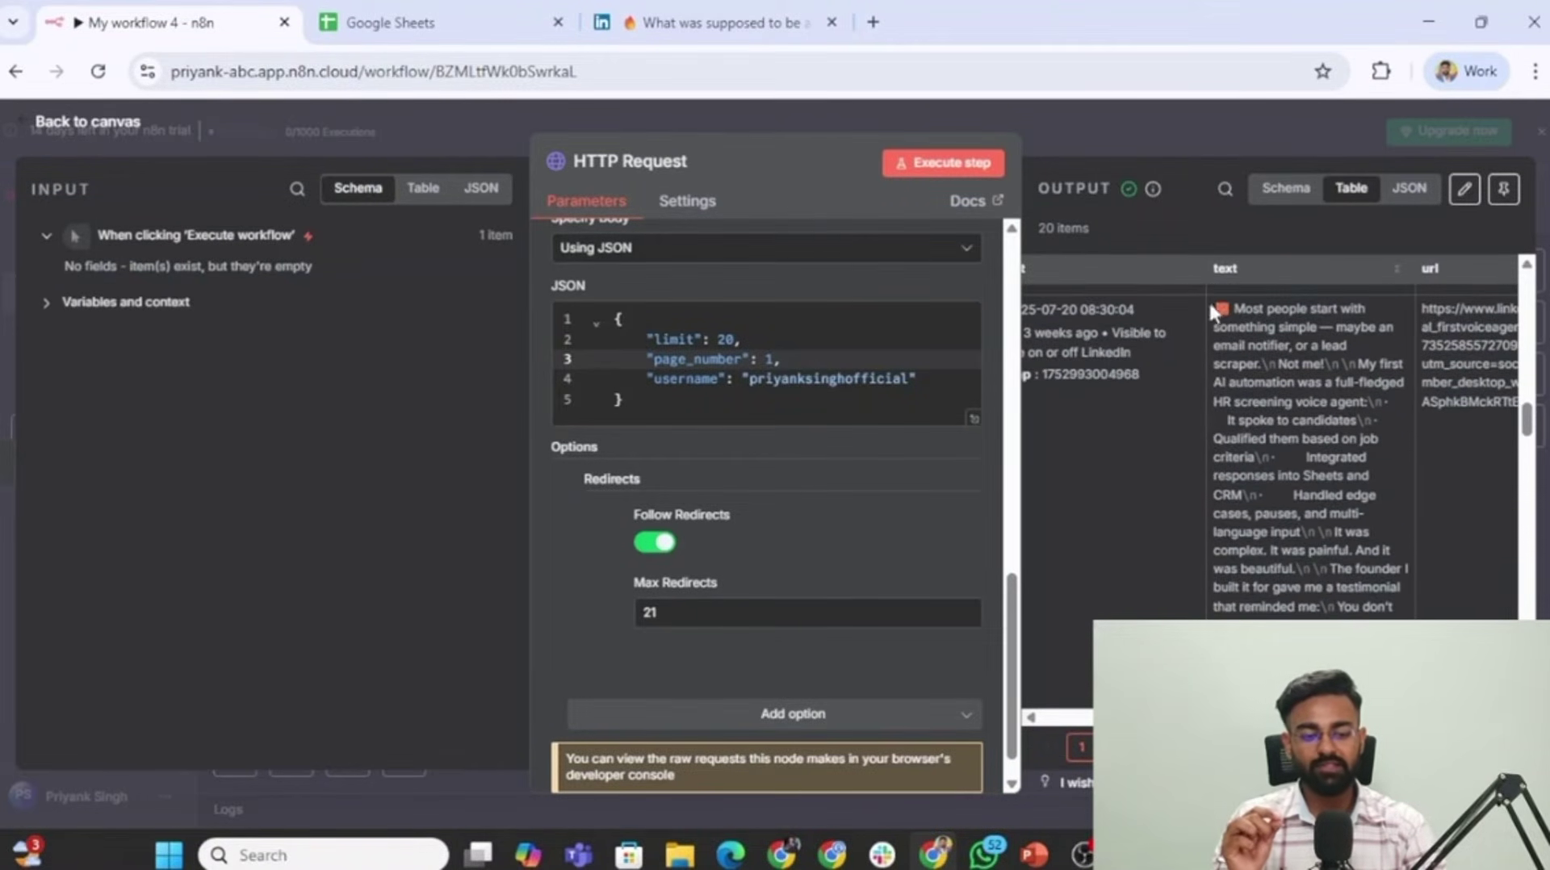
{"action": "scroll", "coordinate": [1298, 428], "scroll_direction": "down", "scroll_amount": 3}
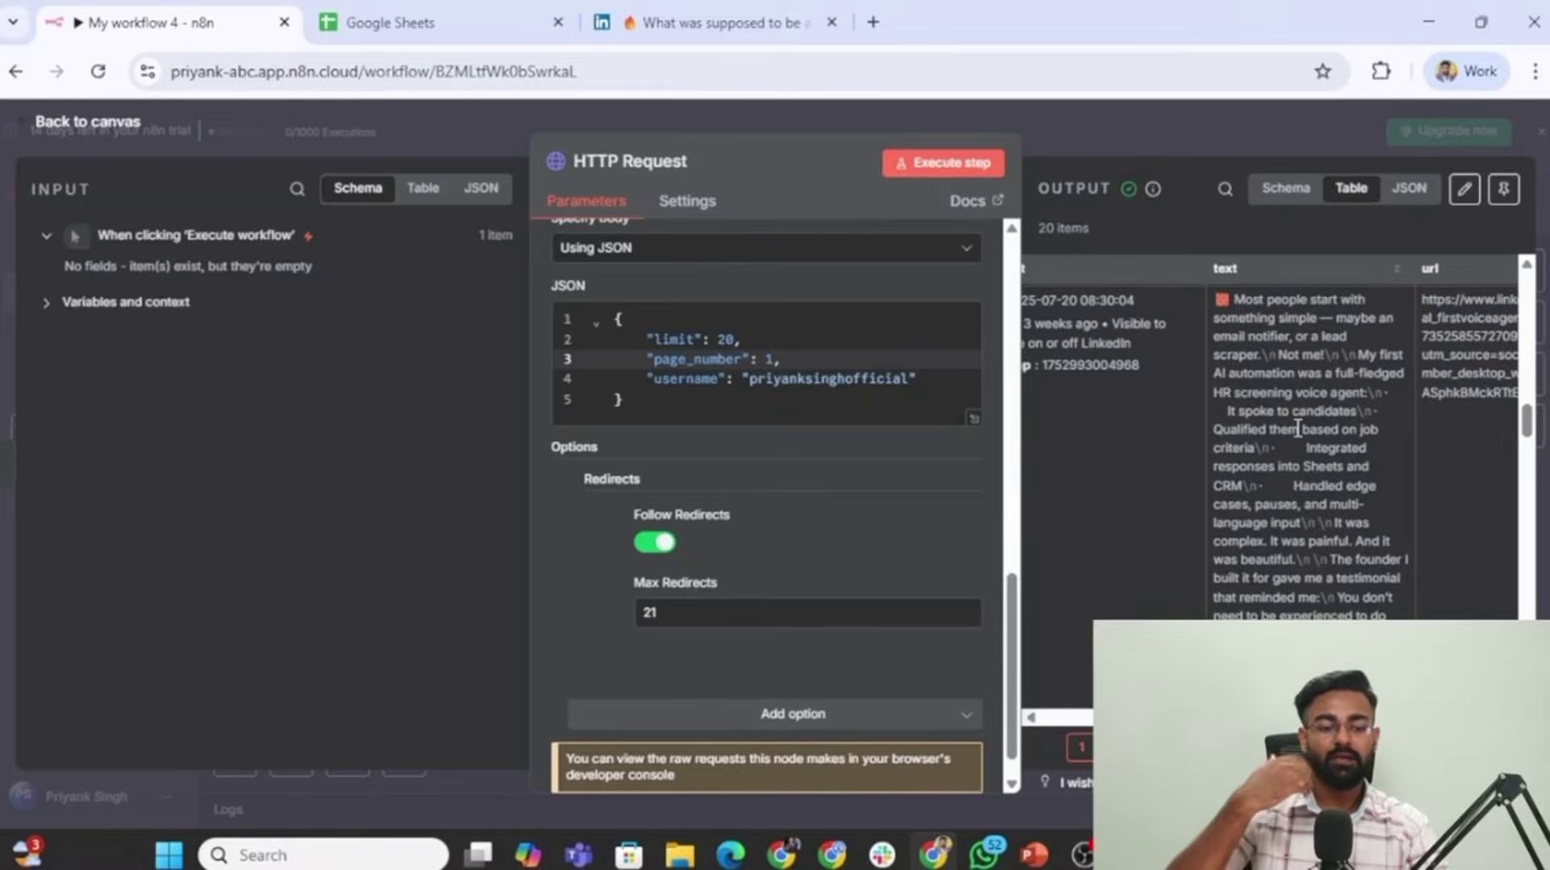
{"action": "scroll", "coordinate": [1298, 428], "scroll_direction": "down", "scroll_amount": 5}
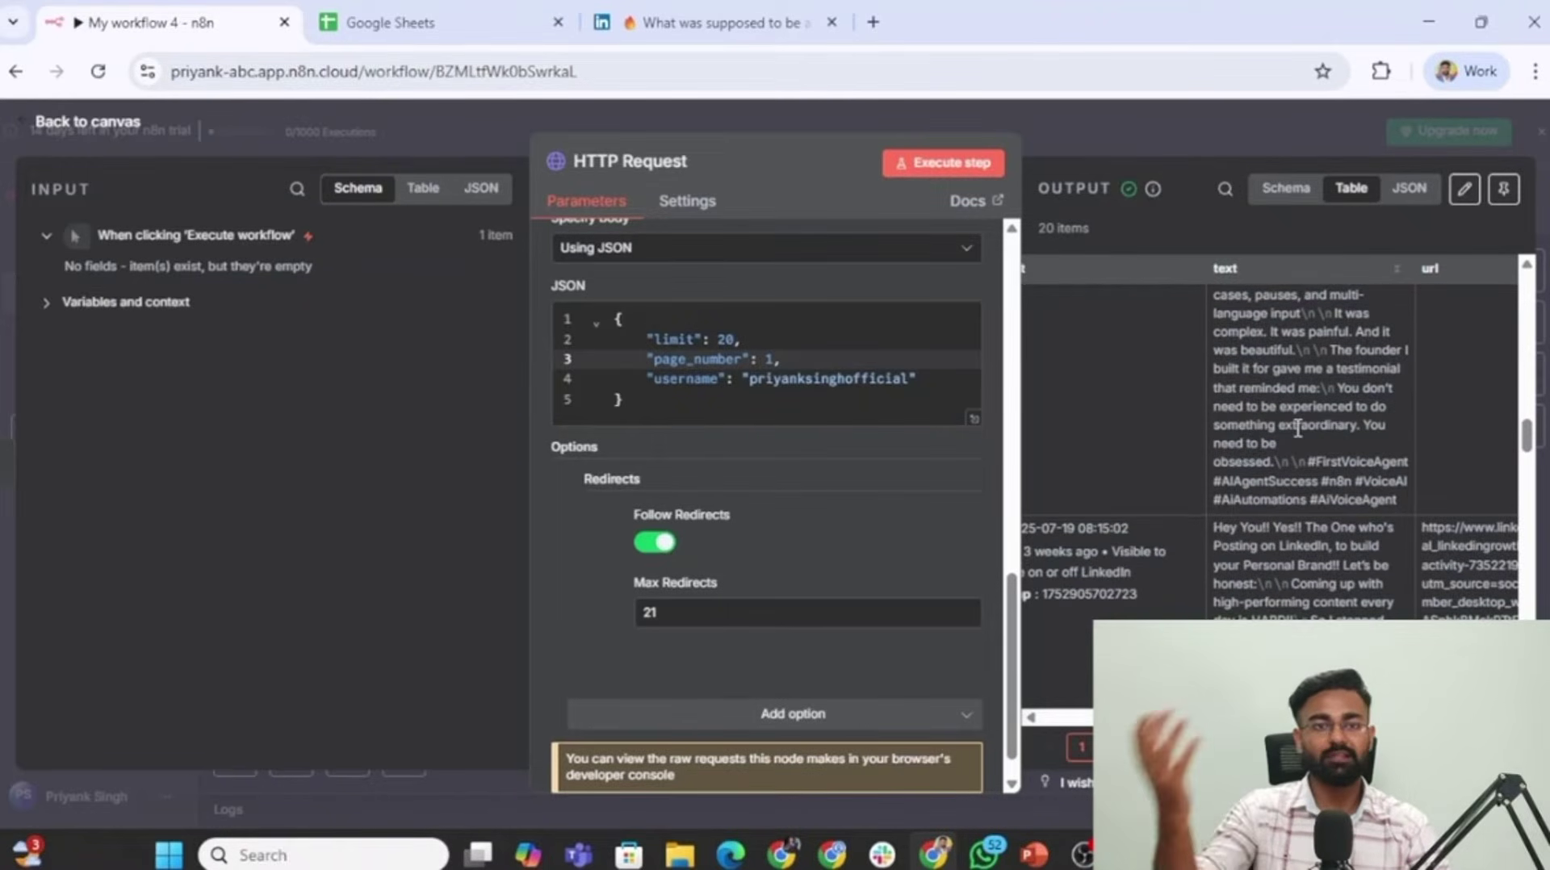
{"action": "scroll", "coordinate": [1298, 432], "scroll_direction": "up", "scroll_amount": 15}
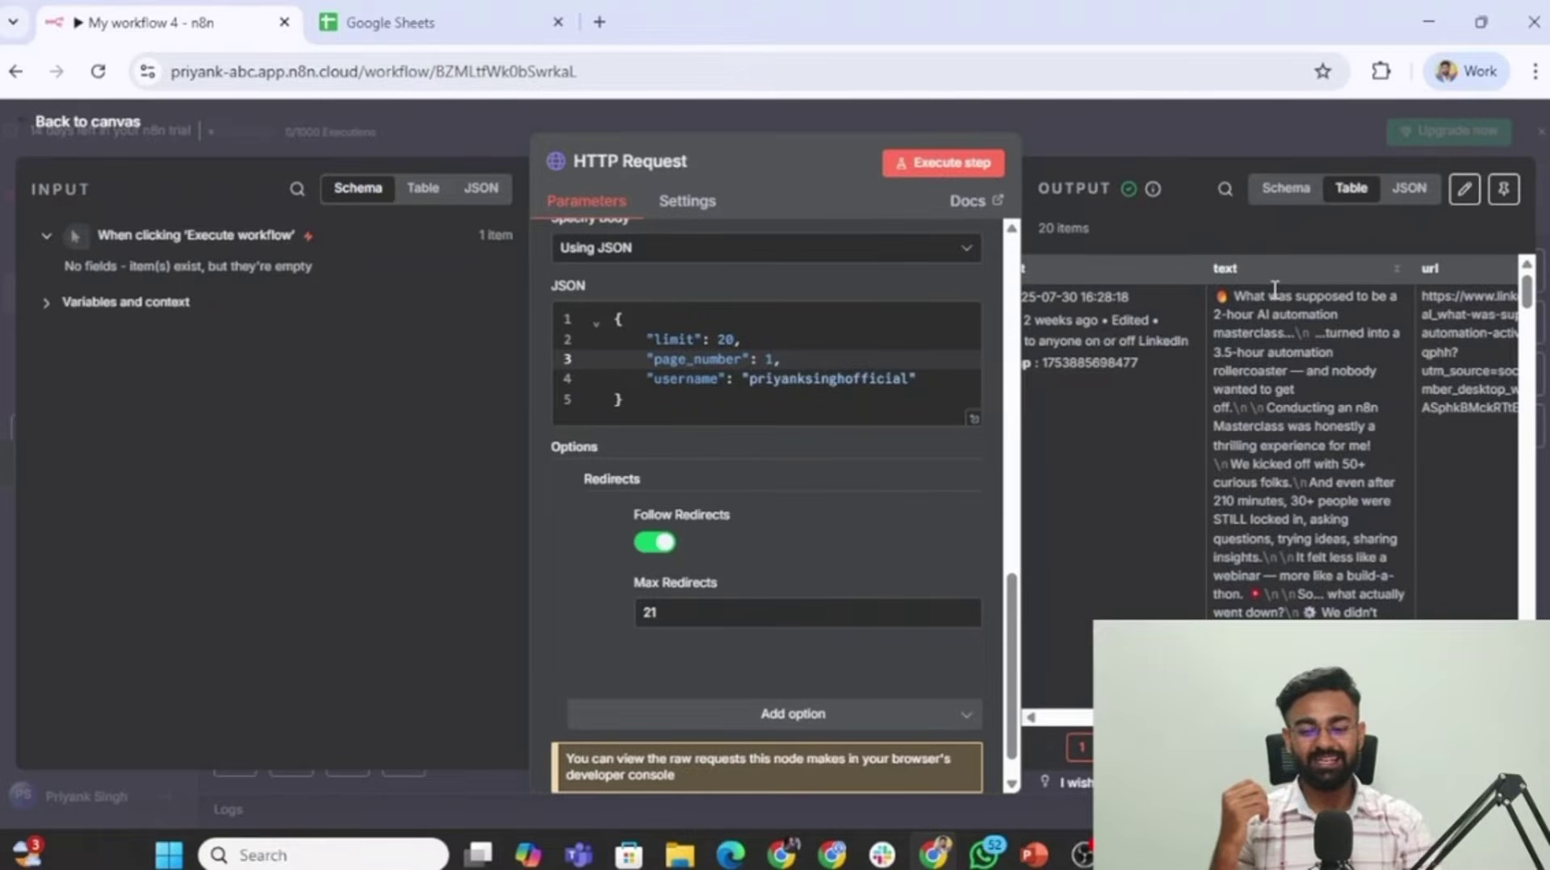
Scroll the request headers and schema output down to the first post's stats: 42 reactions, 38 likes, 12 comments.
{"action": "scroll", "coordinate": [744, 375], "scroll_direction": "up", "scroll_amount": 10}
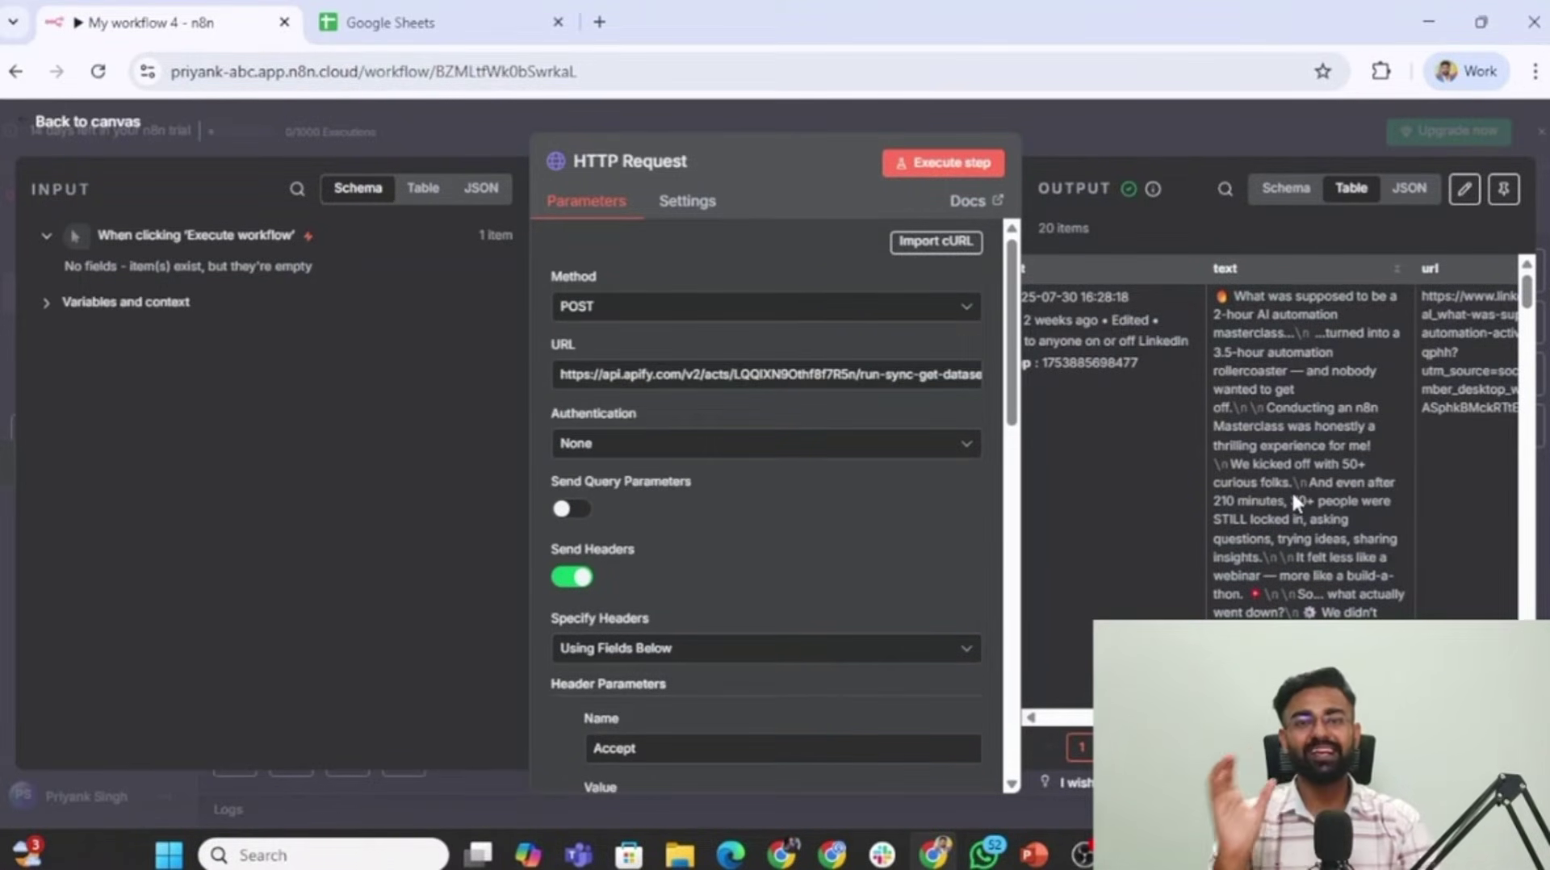
{"action": "scroll", "coordinate": [817, 568], "scroll_direction": "down", "scroll_amount": 6}
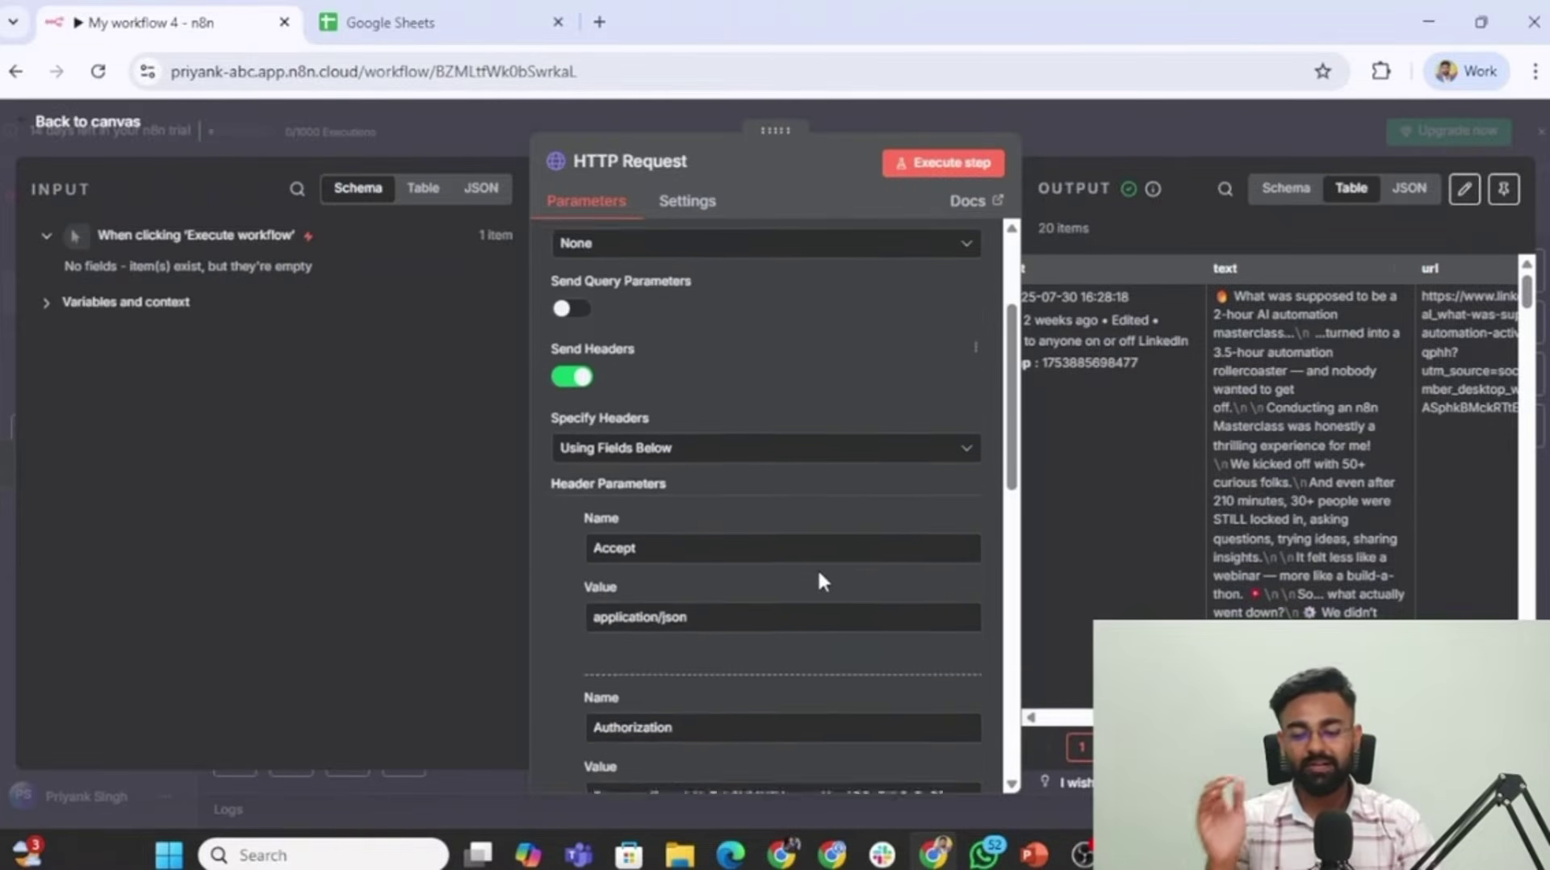
{"action": "scroll", "coordinate": [1354, 494], "scroll_direction": "down", "scroll_amount": 2}
{"action": "scroll", "coordinate": [1353, 494], "scroll_direction": "down", "scroll_amount": 2}
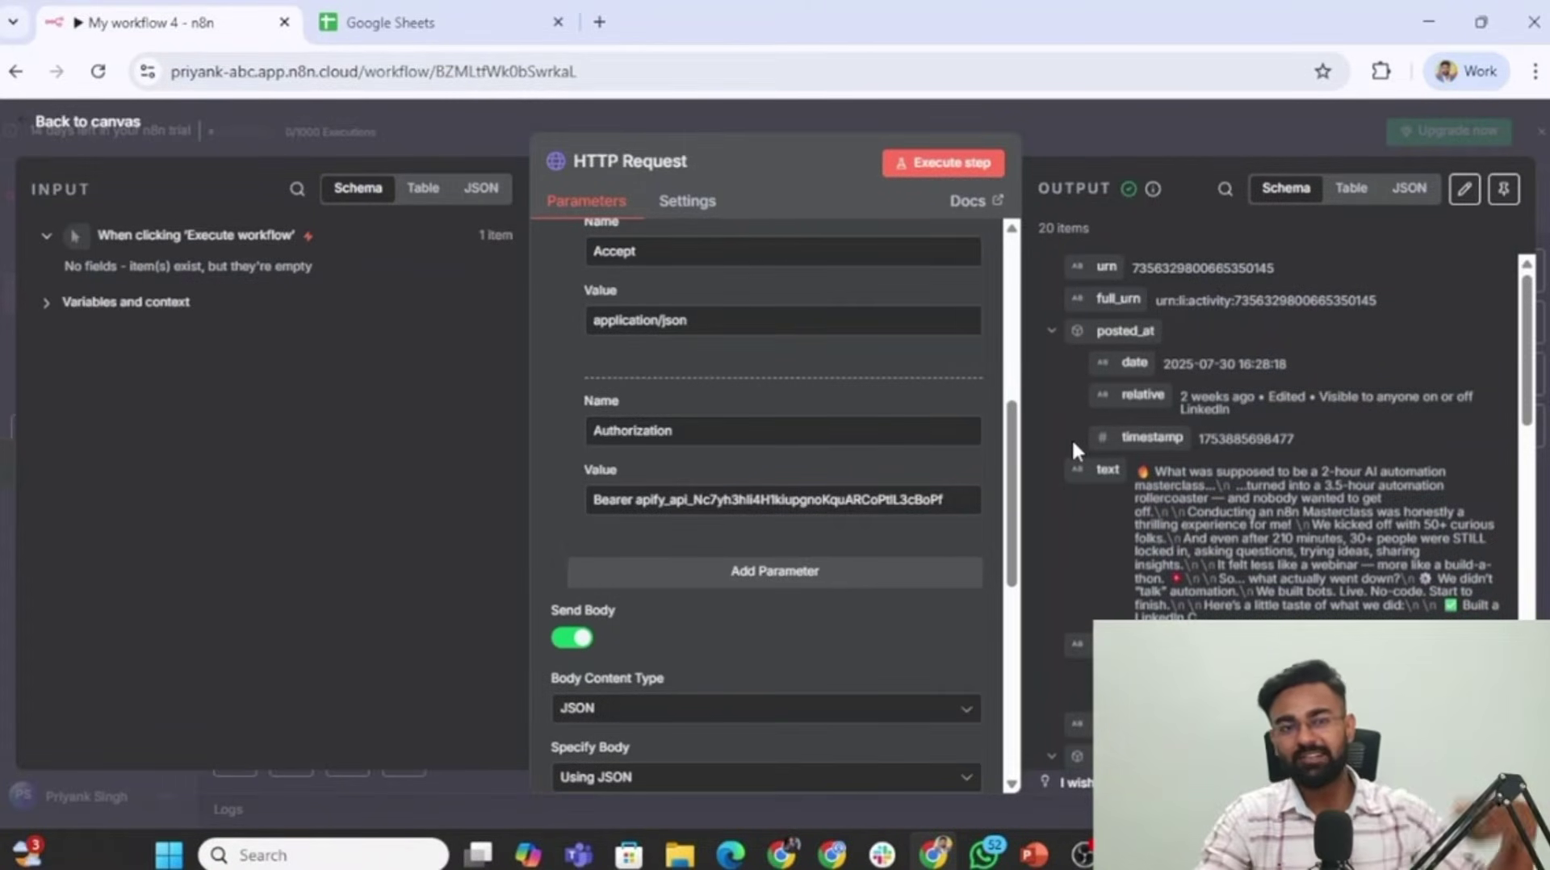
{"action": "scroll", "coordinate": [1072, 437], "scroll_direction": "down", "scroll_amount": 3}
{"action": "scroll", "coordinate": [1072, 438], "scroll_direction": "down", "scroll_amount": 5}
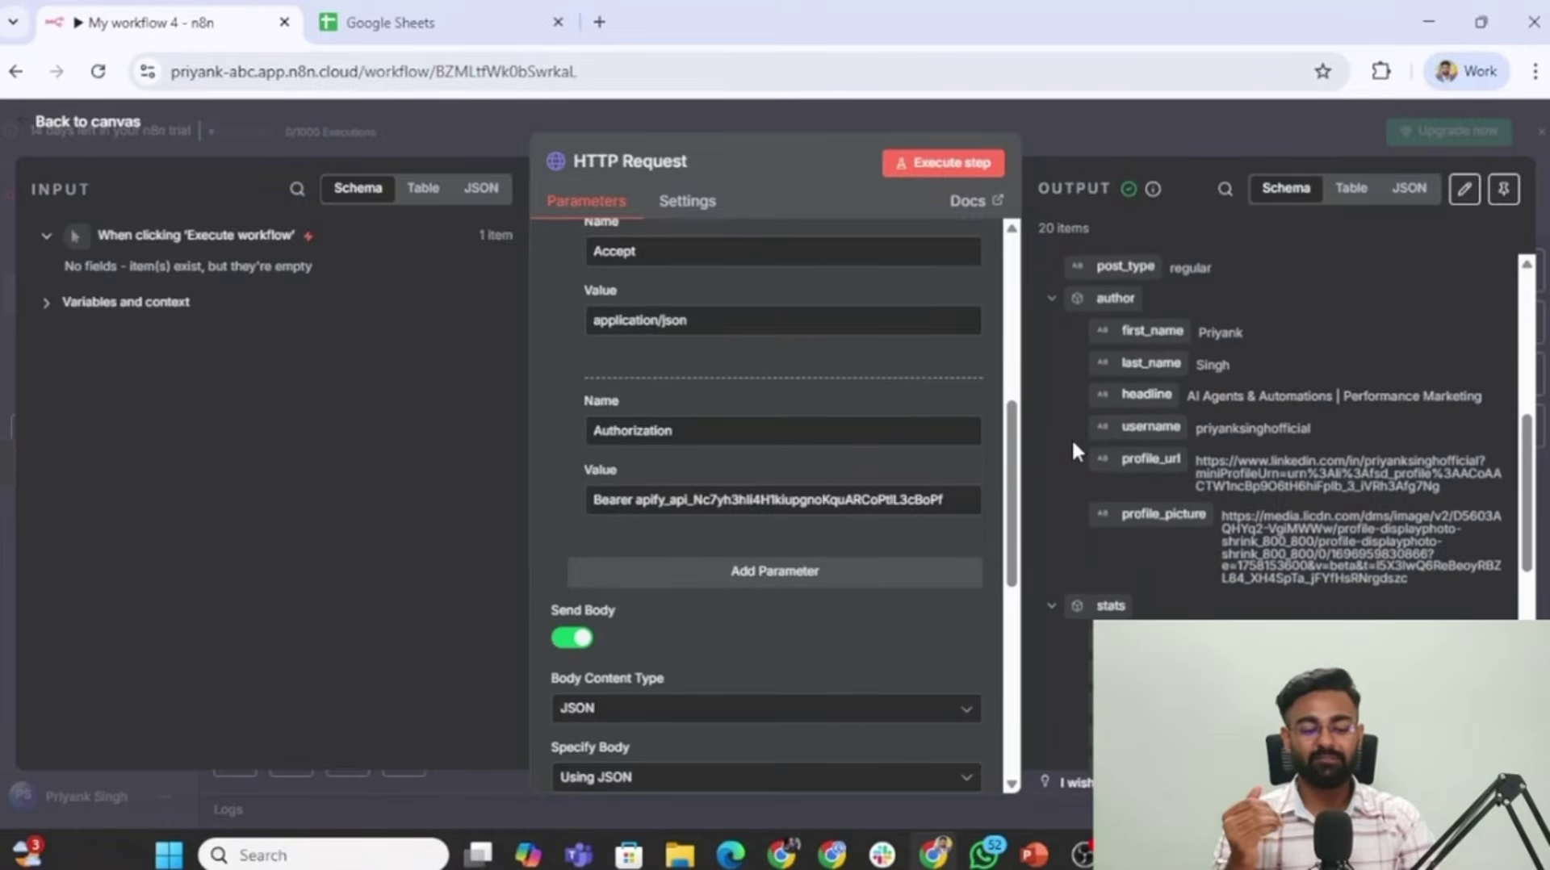
{"action": "scroll", "coordinate": [1142, 483], "scroll_direction": "down", "scroll_amount": 2}
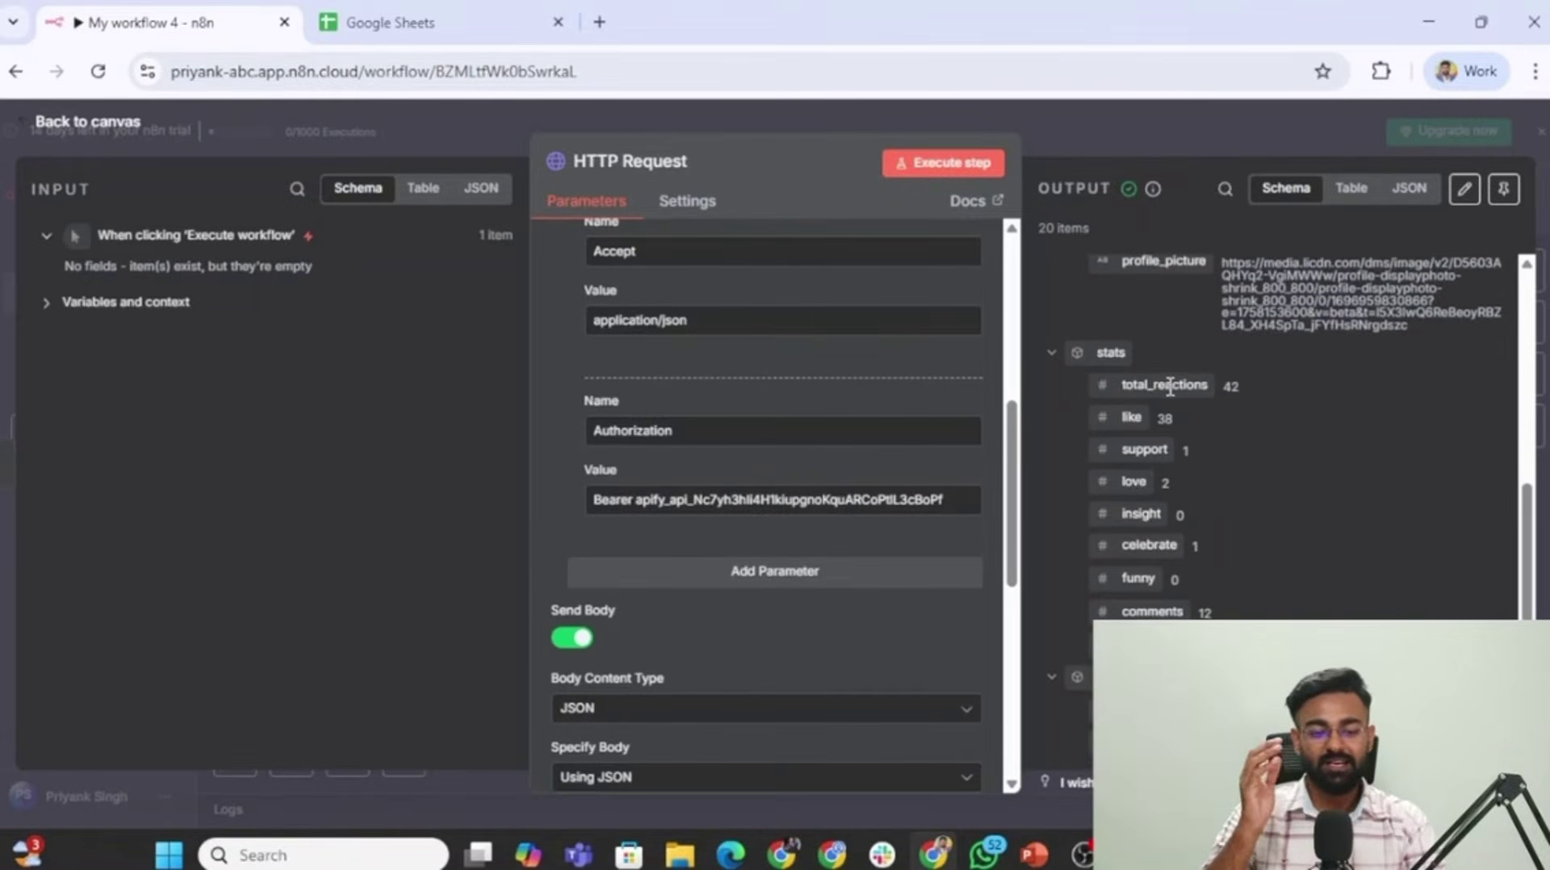
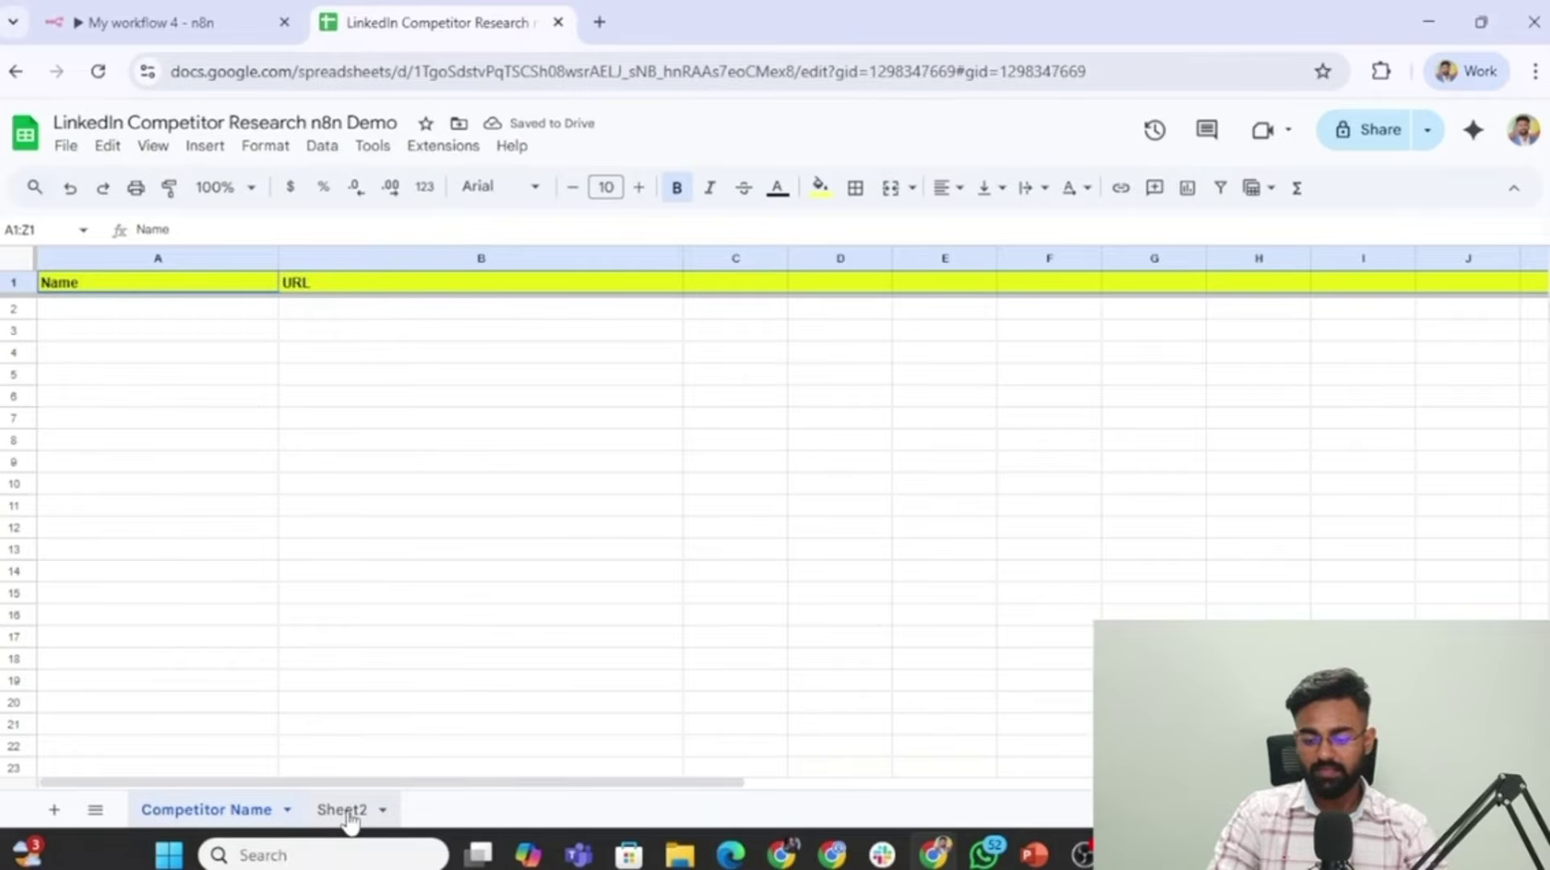
Rename Sheet2 to 'Top Posts' and paste the copied header row into row 1.
{"action": "type", "text": "Competi"}
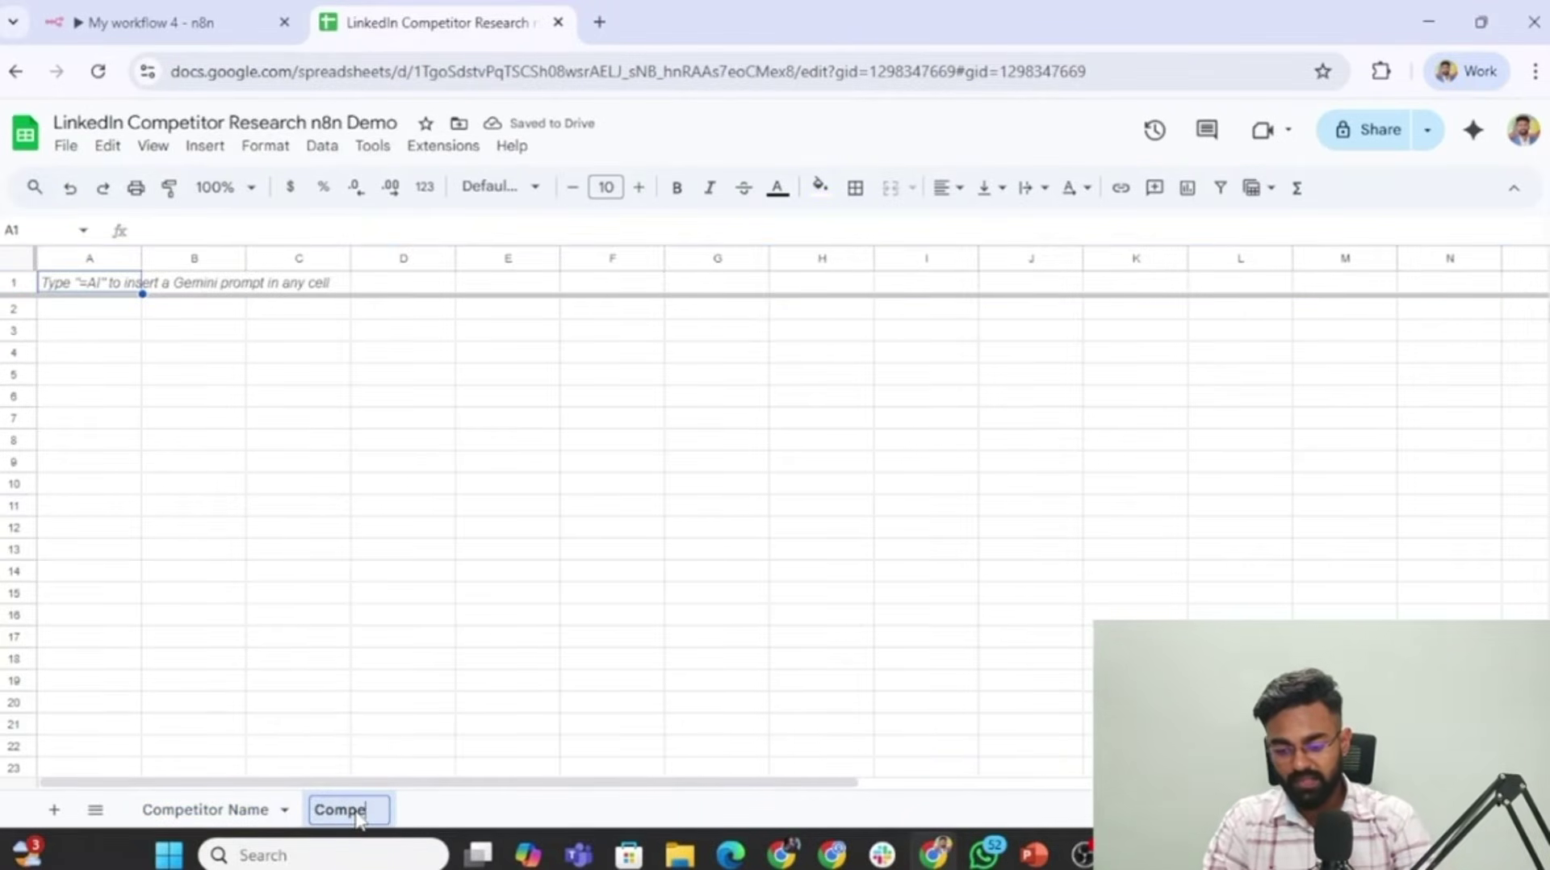
{"action": "key", "text": "ctrl+BackSpace"}
{"action": "type", "text": "Top Posts"}
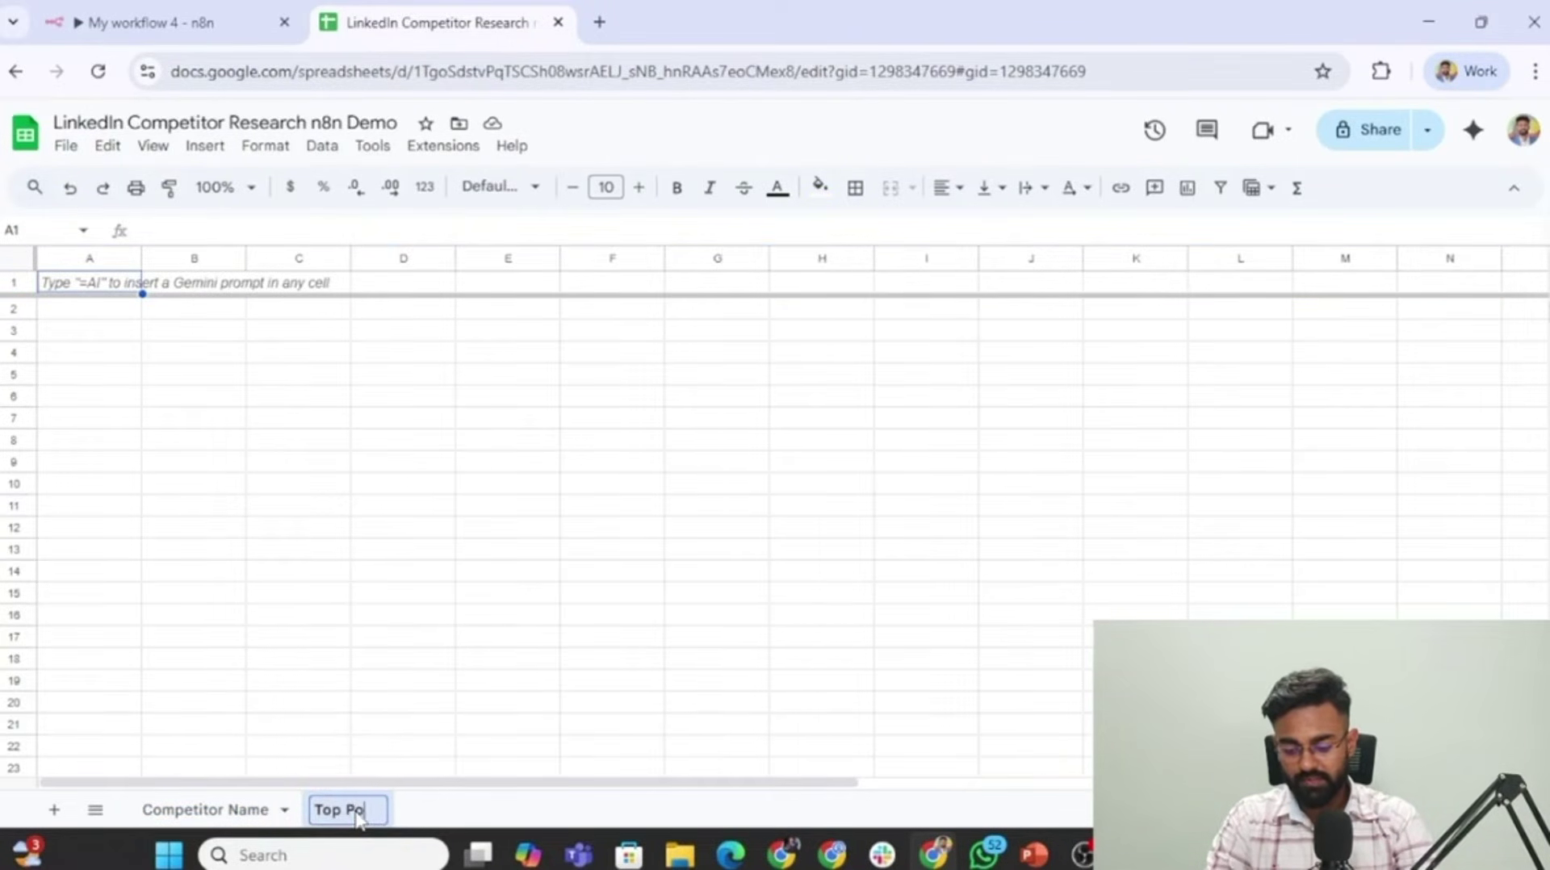
{"action": "key", "text": "Return"}
{"action": "type", "text": "LinkedIn URL\tCreator Name\tContent\tReactions\tComments\tReposts\tDate and Time\tAuthor\tHeadline"}
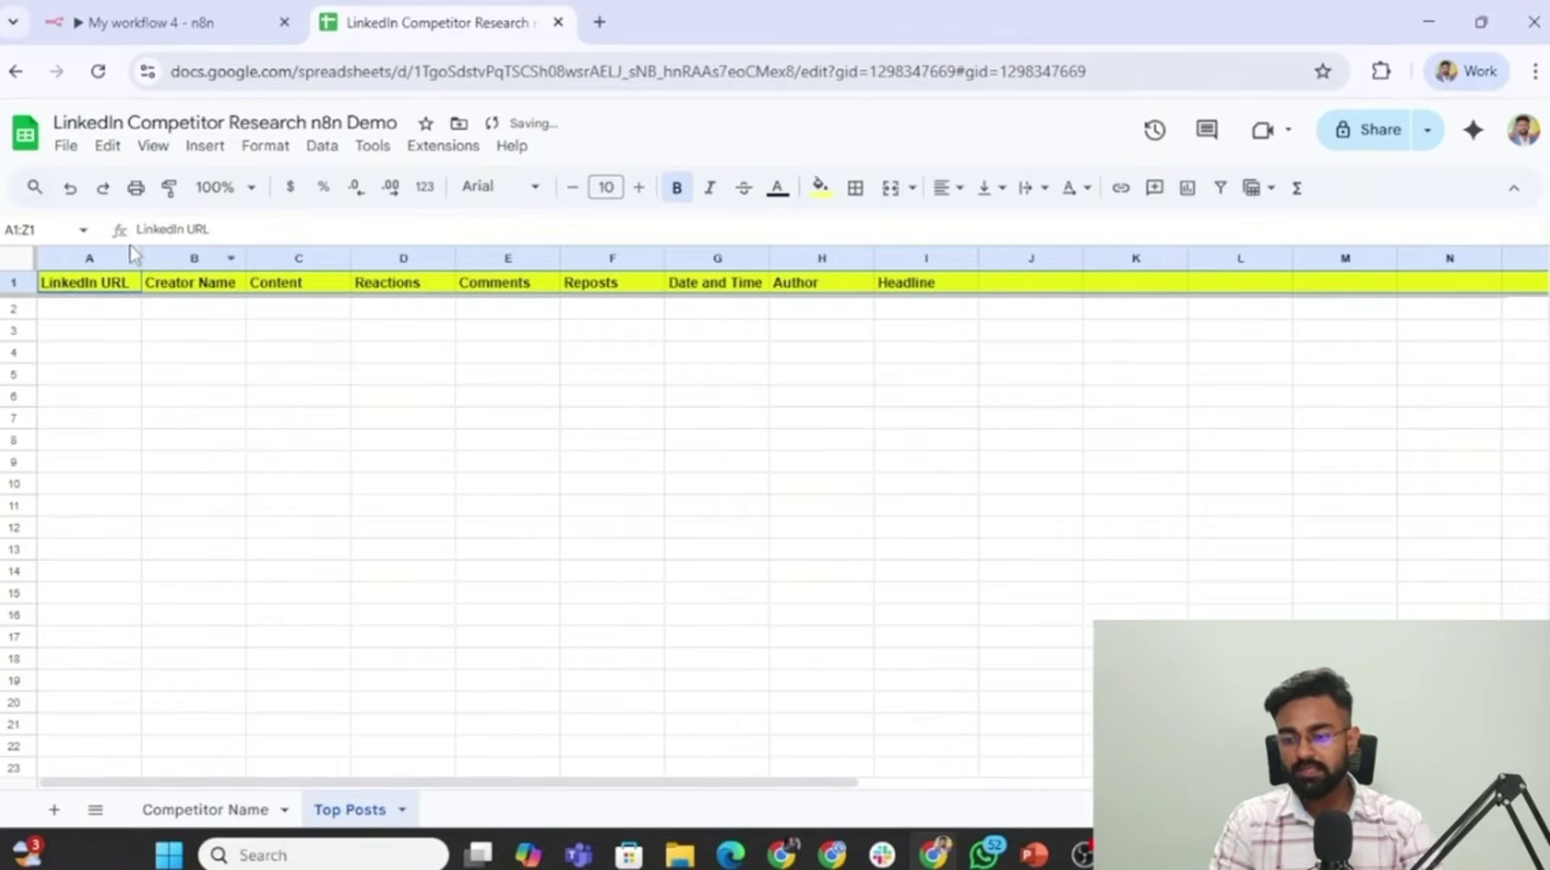
Widen columns A, B, C, H and I so the URL, name, content, author and headline columns fit.
{"action": "left_click_drag", "start_coordinate": [156, 356], "coordinate": [85, 331]}
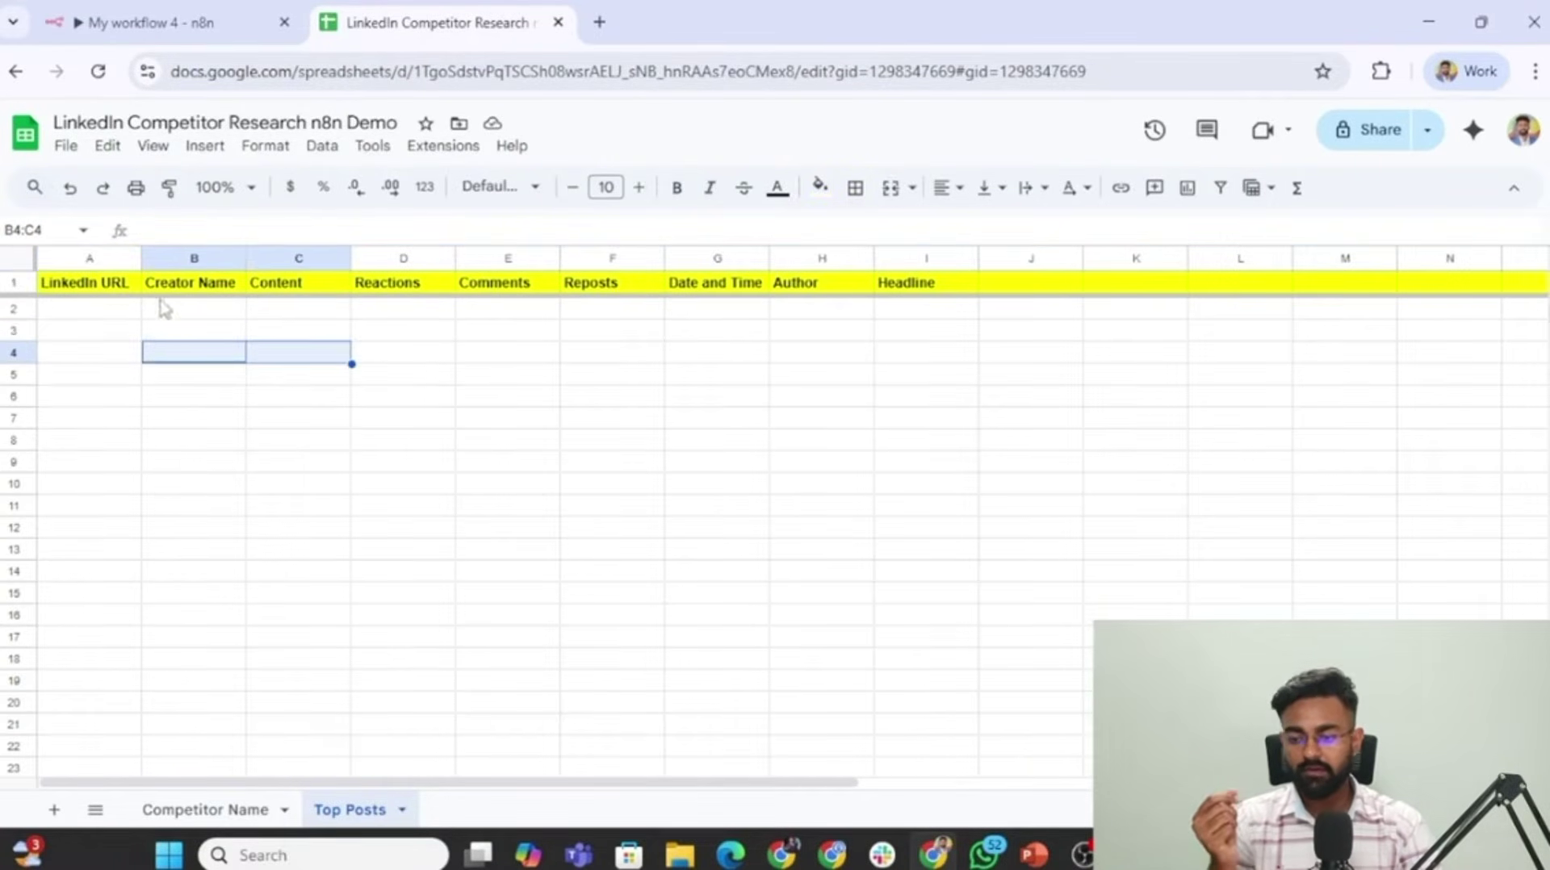
{"action": "left_click", "coordinate": [160, 335]}
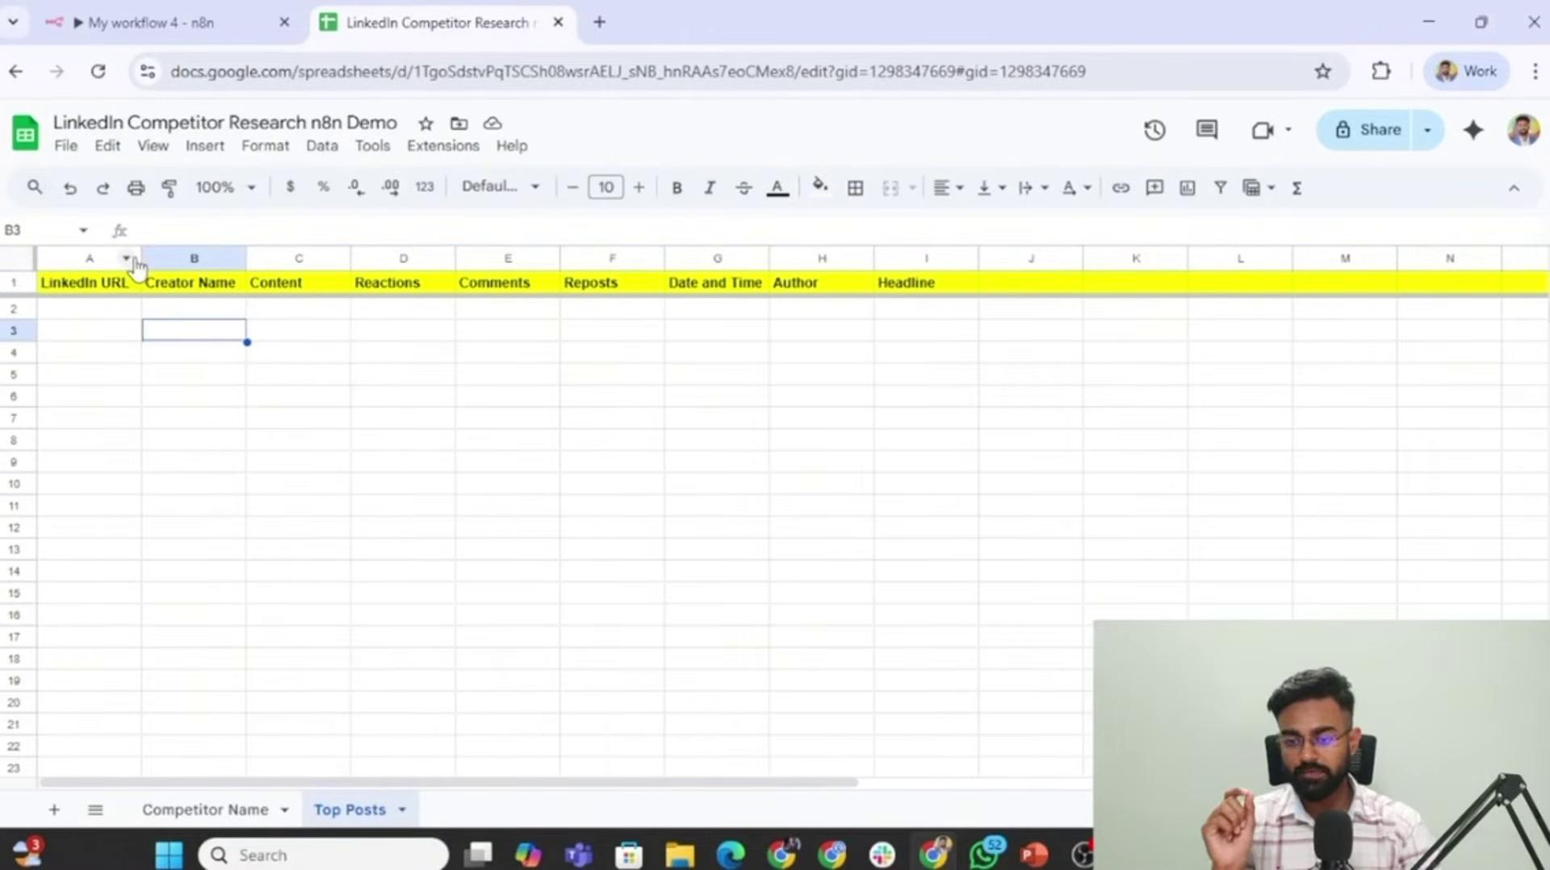
{"action": "left_click_drag", "start_coordinate": [141, 258], "coordinate": [288, 259]}
{"action": "left_click_drag", "start_coordinate": [393, 259], "coordinate": [473, 258]}
{"action": "left_click_drag", "start_coordinate": [576, 259], "coordinate": [1159, 260]}
{"action": "scroll", "coordinate": [1167, 434], "scroll_direction": "right", "scroll_amount": 3}
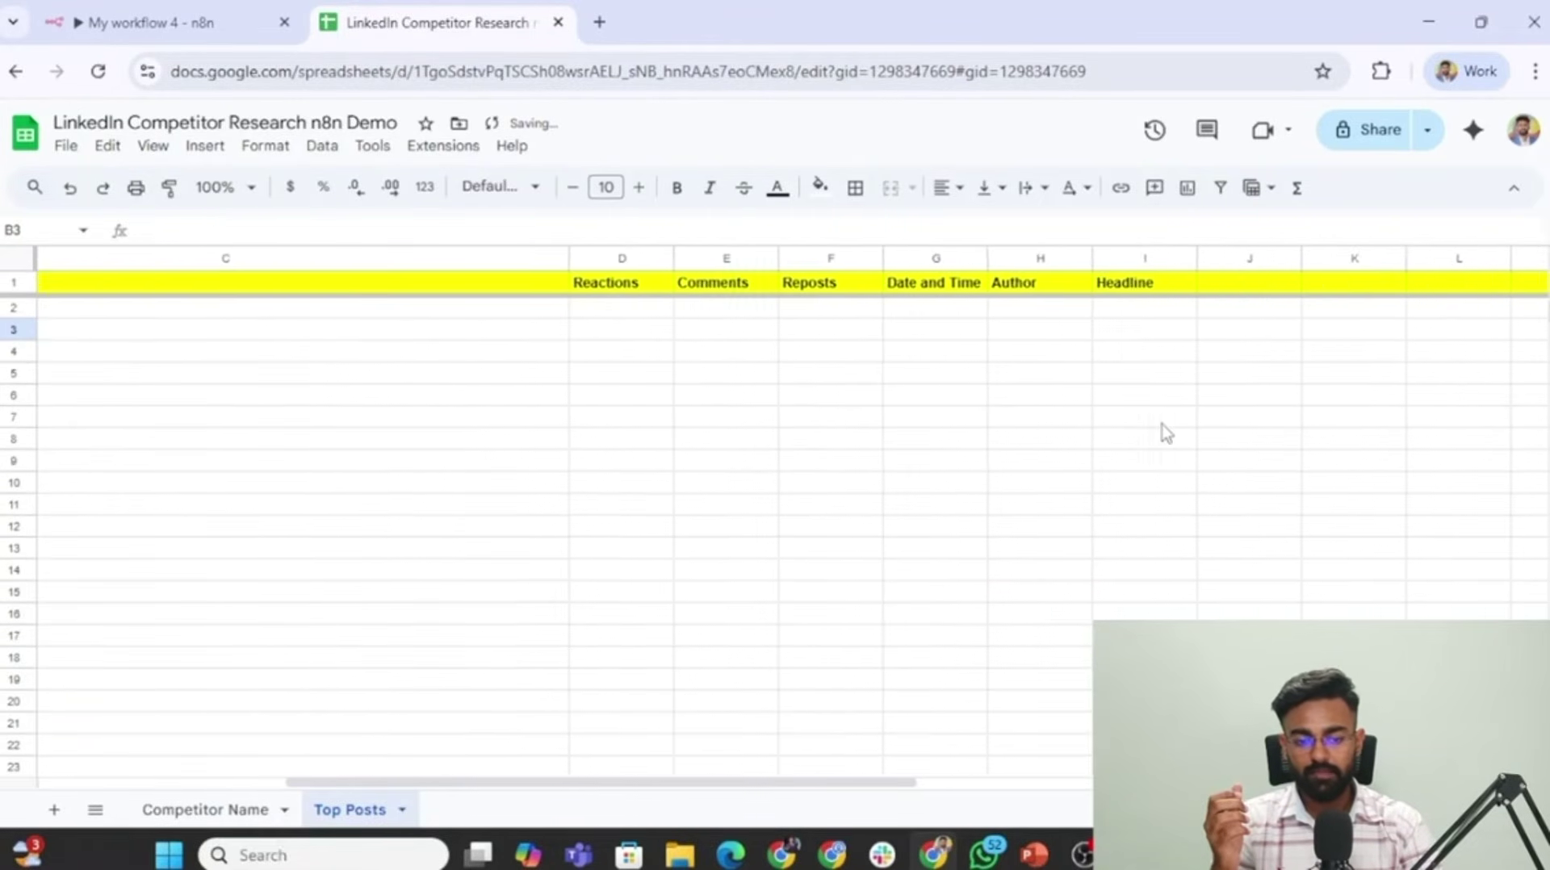
{"action": "scroll", "coordinate": [1167, 433], "scroll_direction": "right", "scroll_amount": 1}
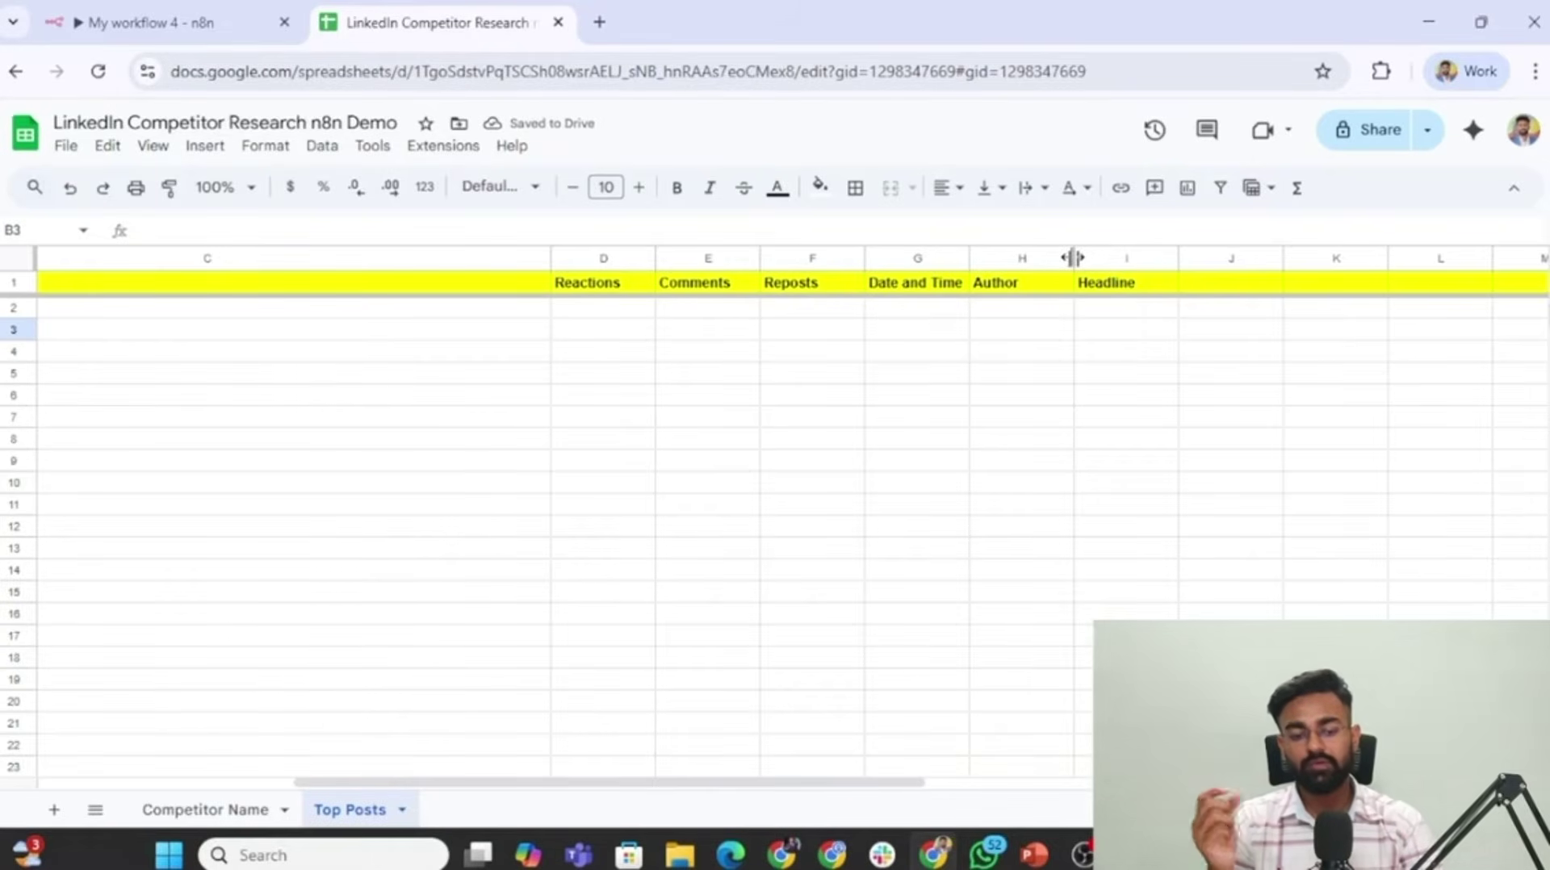
{"action": "left_click_drag", "start_coordinate": [1075, 258], "coordinate": [1155, 258]}
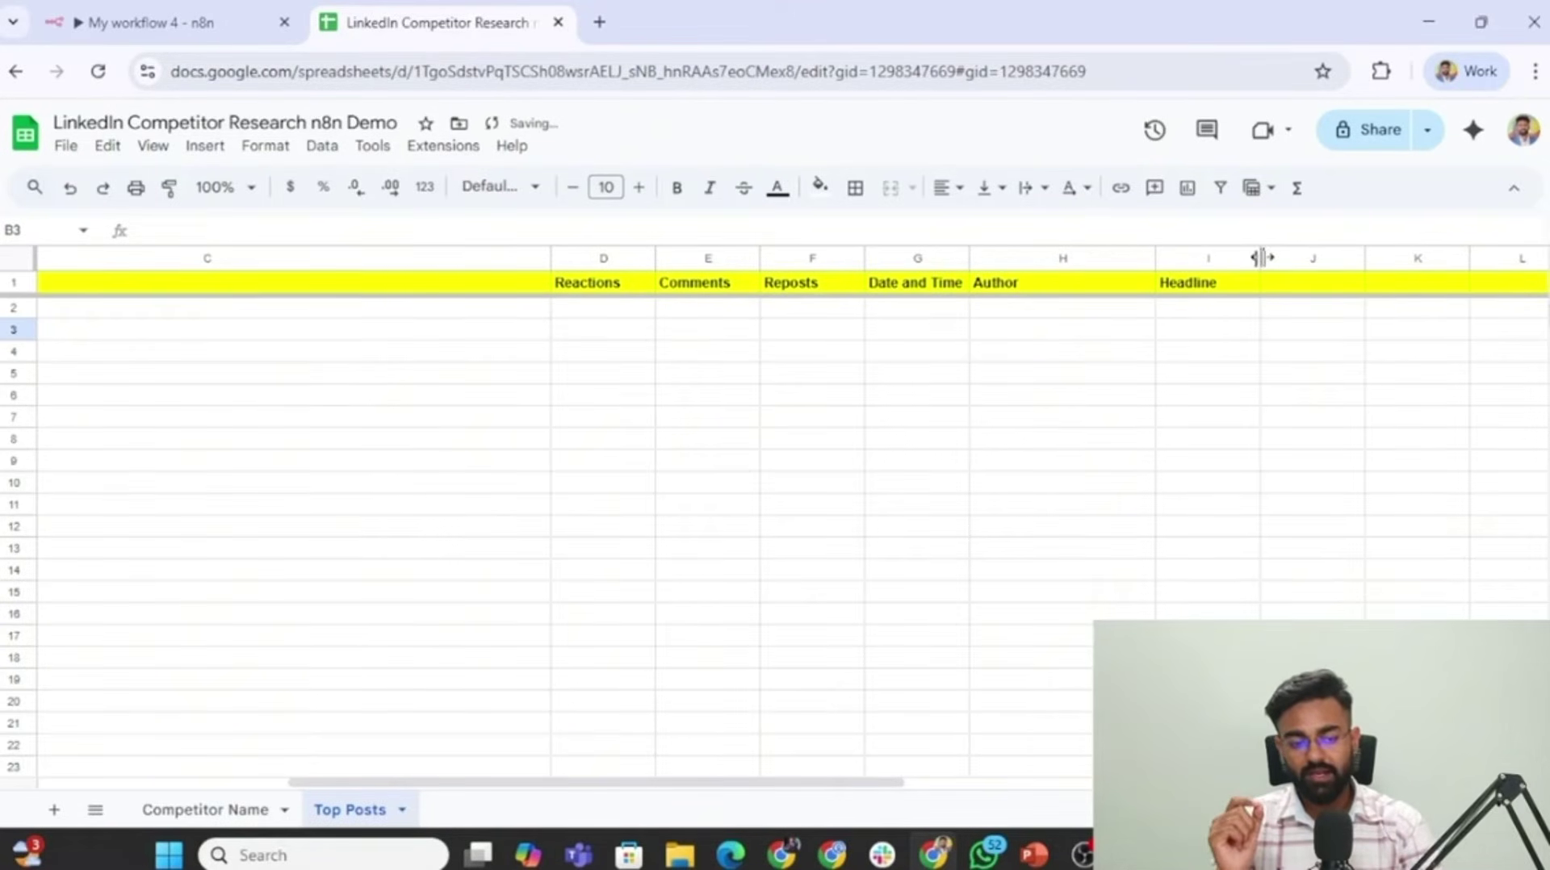
{"action": "left_click_drag", "start_coordinate": [1262, 258], "coordinate": [1350, 259]}
{"action": "scroll", "coordinate": [1114, 512], "scroll_direction": "left", "scroll_amount": 10}
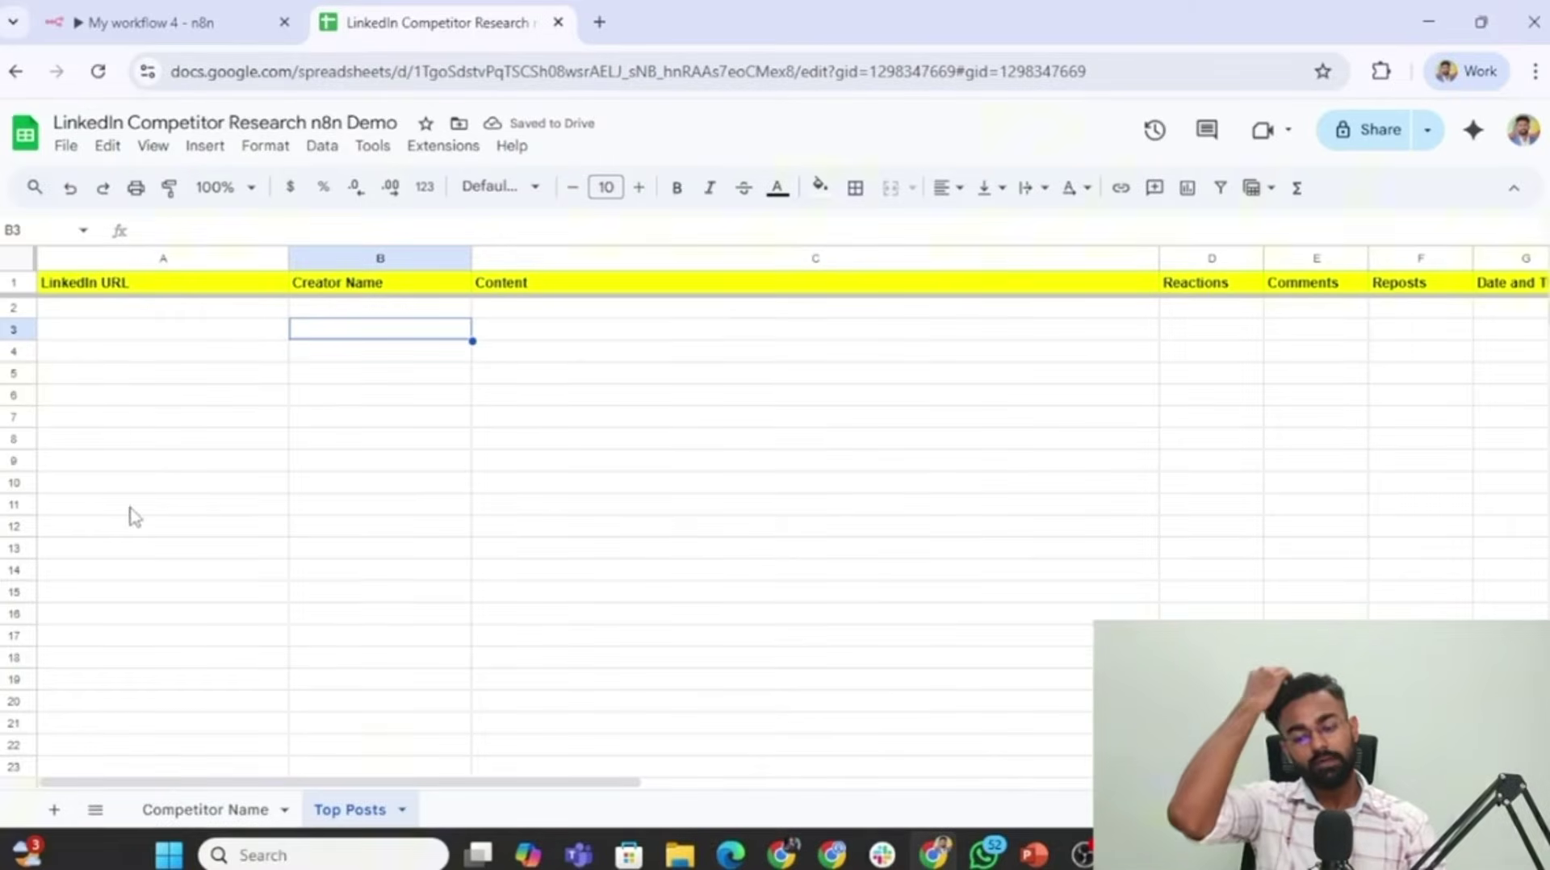
{"action": "left_click", "coordinate": [206, 809]}
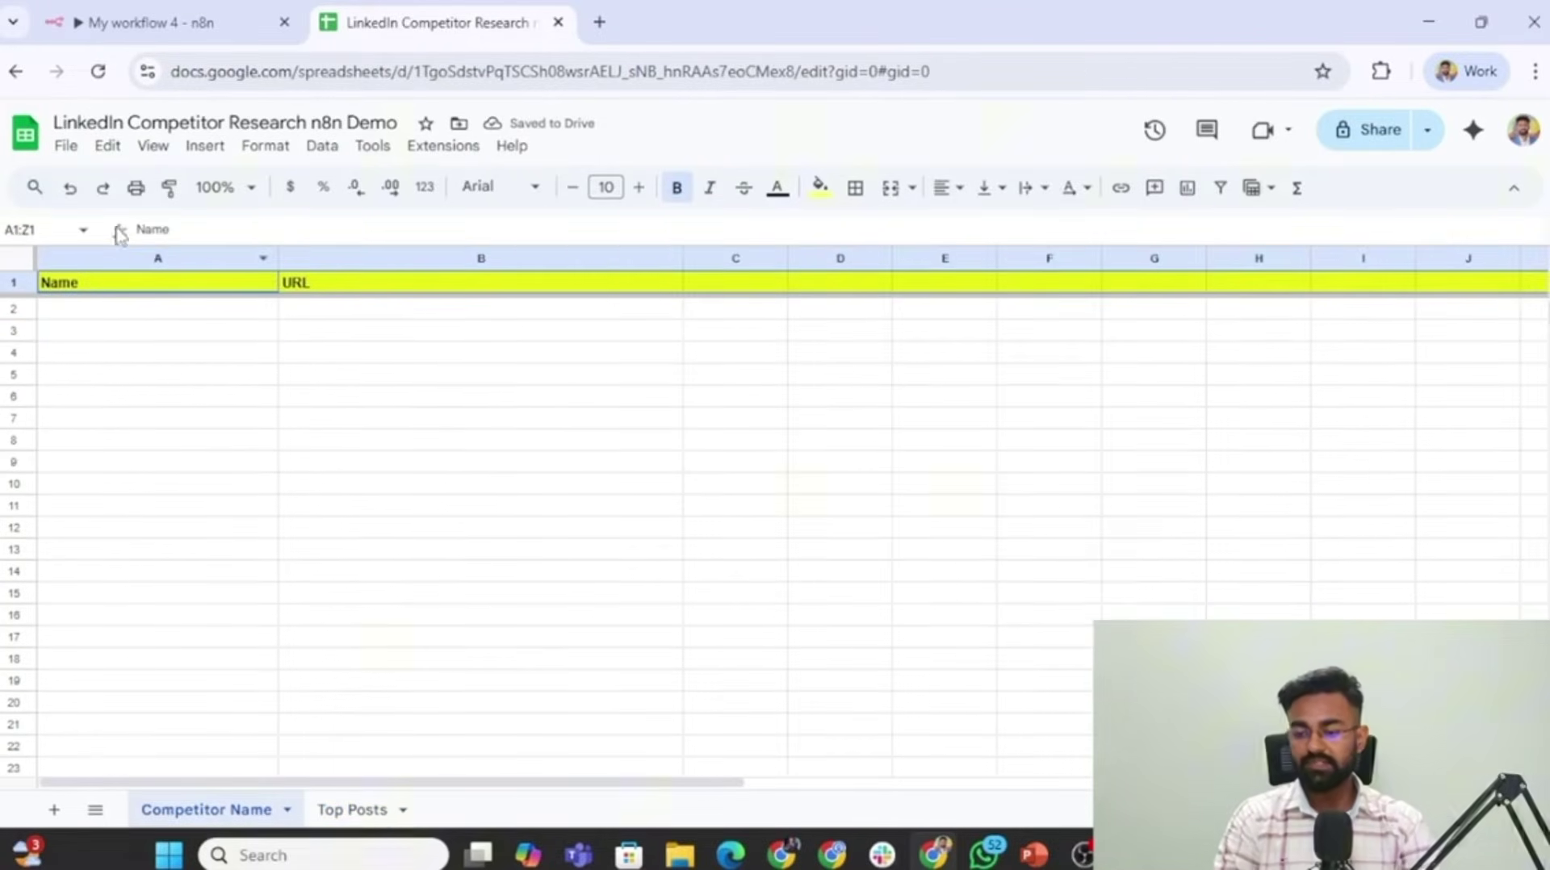
Fill rows 2–4 of Competitor Name with three competitors' names and LinkedIn profile URLs.
{"action": "left_click", "coordinate": [63, 317]}
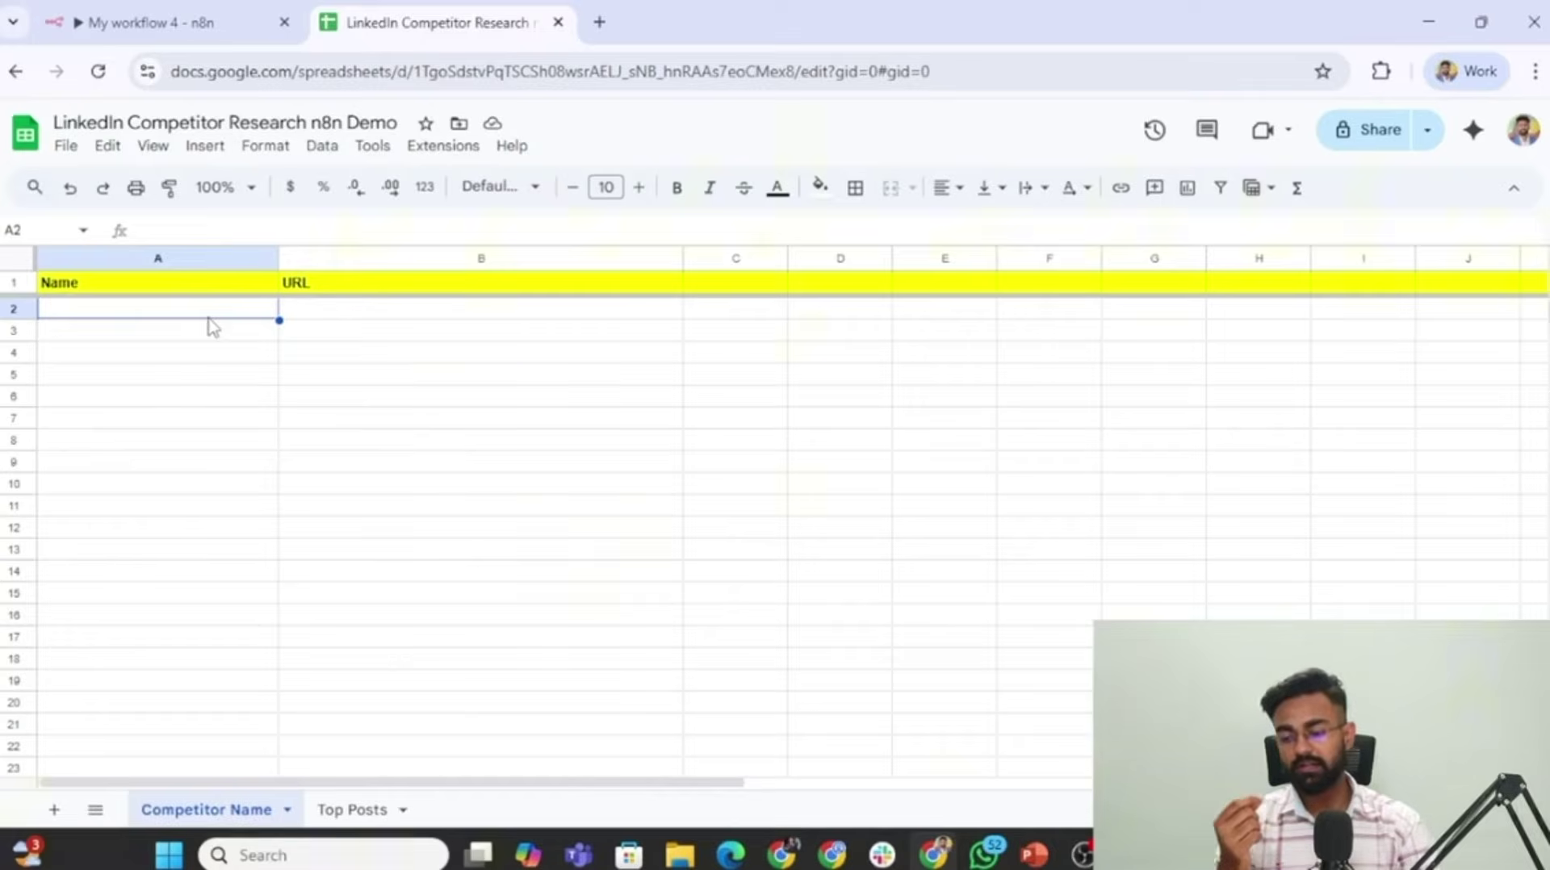
{"action": "key", "text": "alt+Tab"}
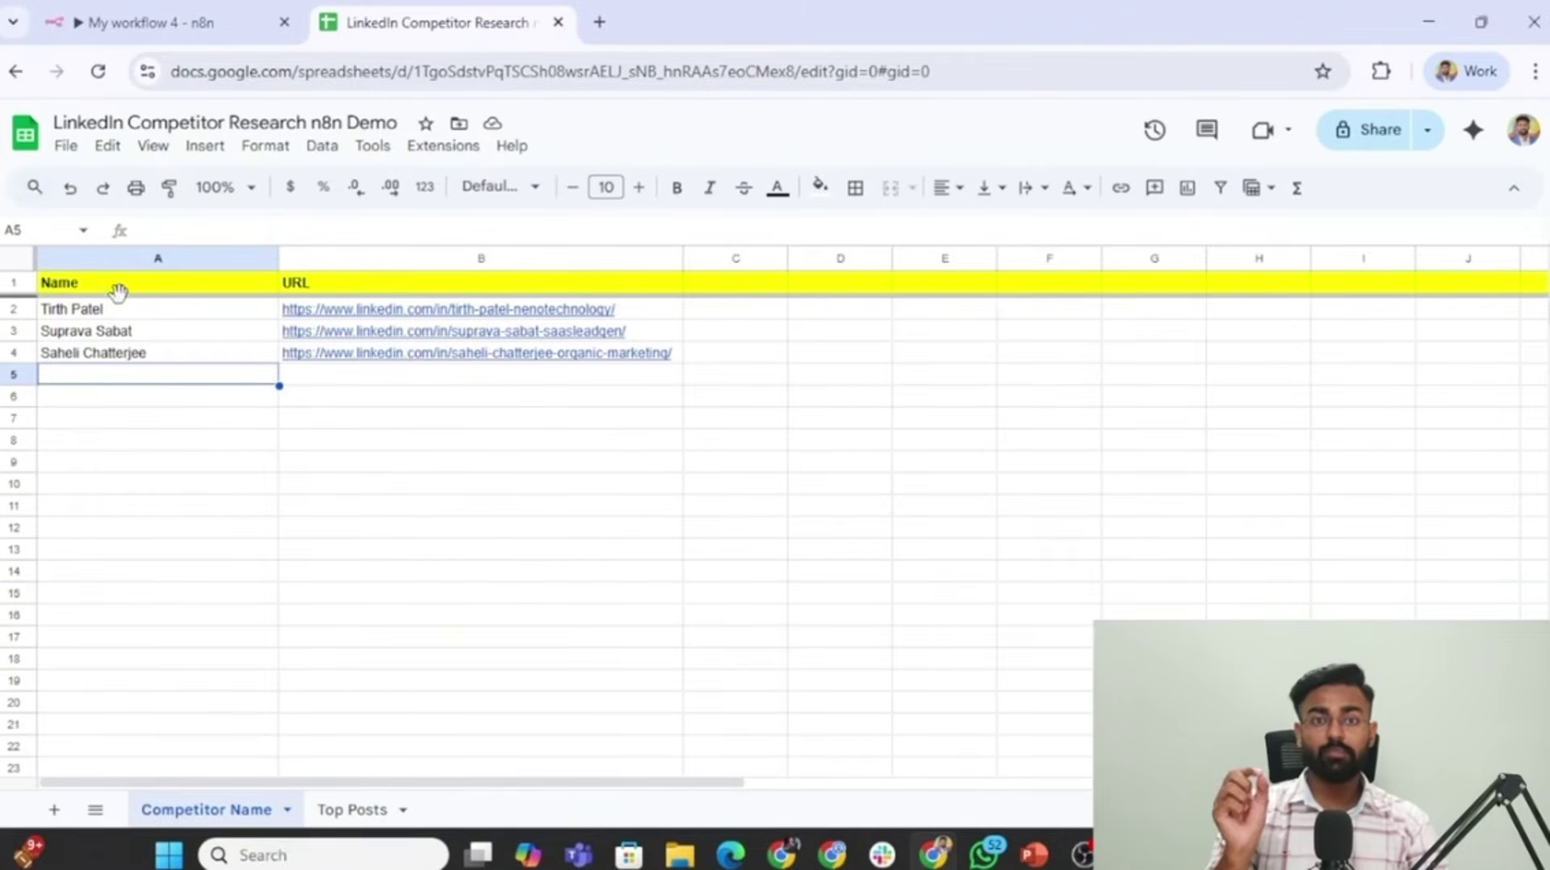
{"action": "left_click", "coordinate": [127, 314]}
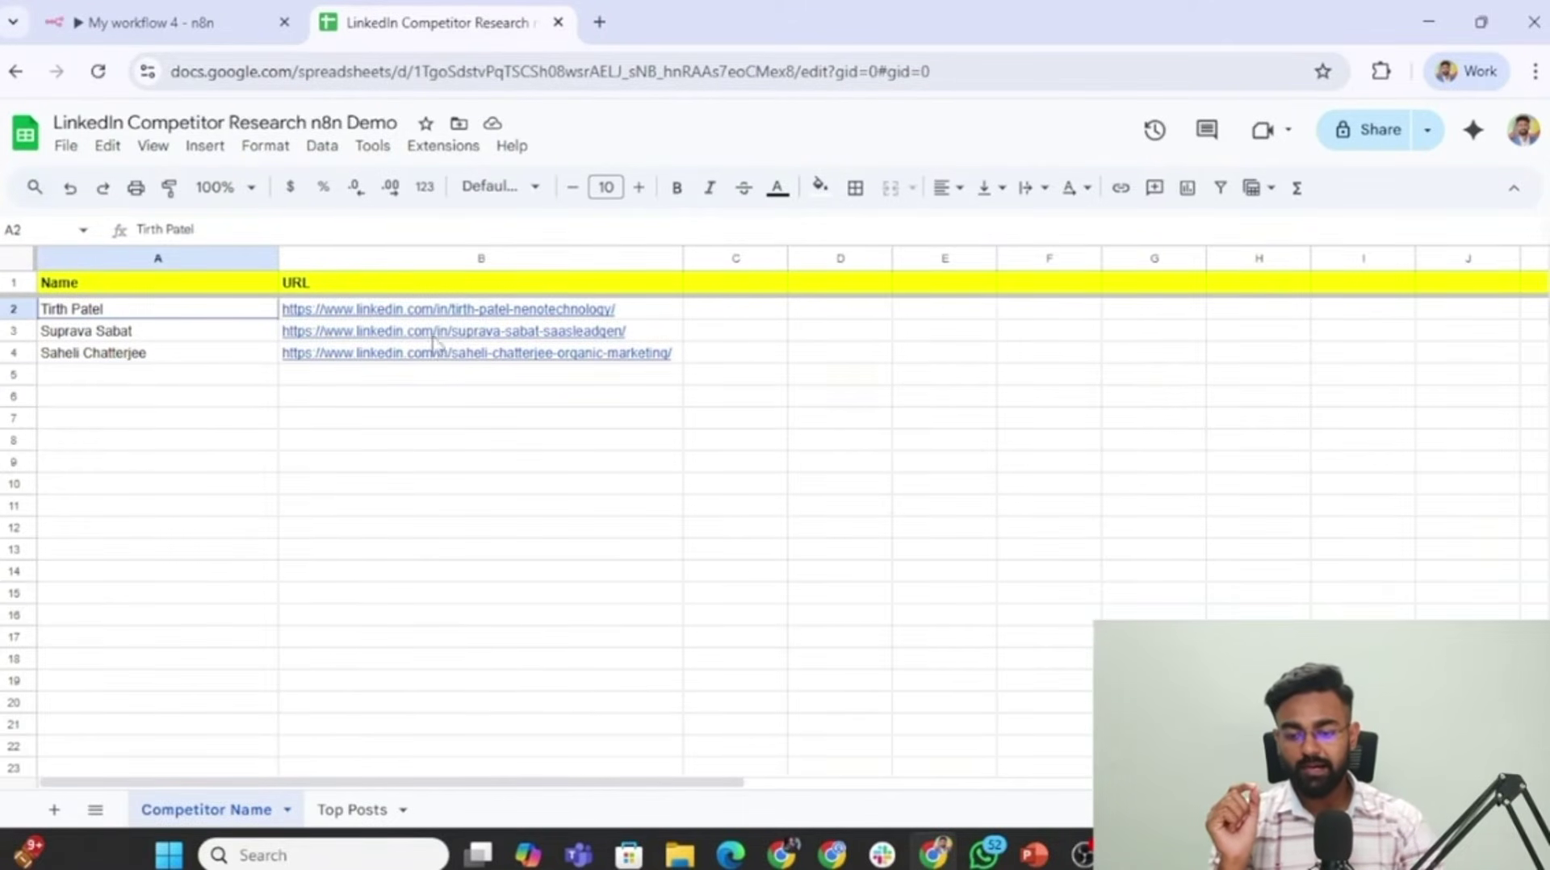
{"action": "left_click", "coordinate": [494, 361], "text": "shift"}
{"action": "left_click", "coordinate": [569, 420]}
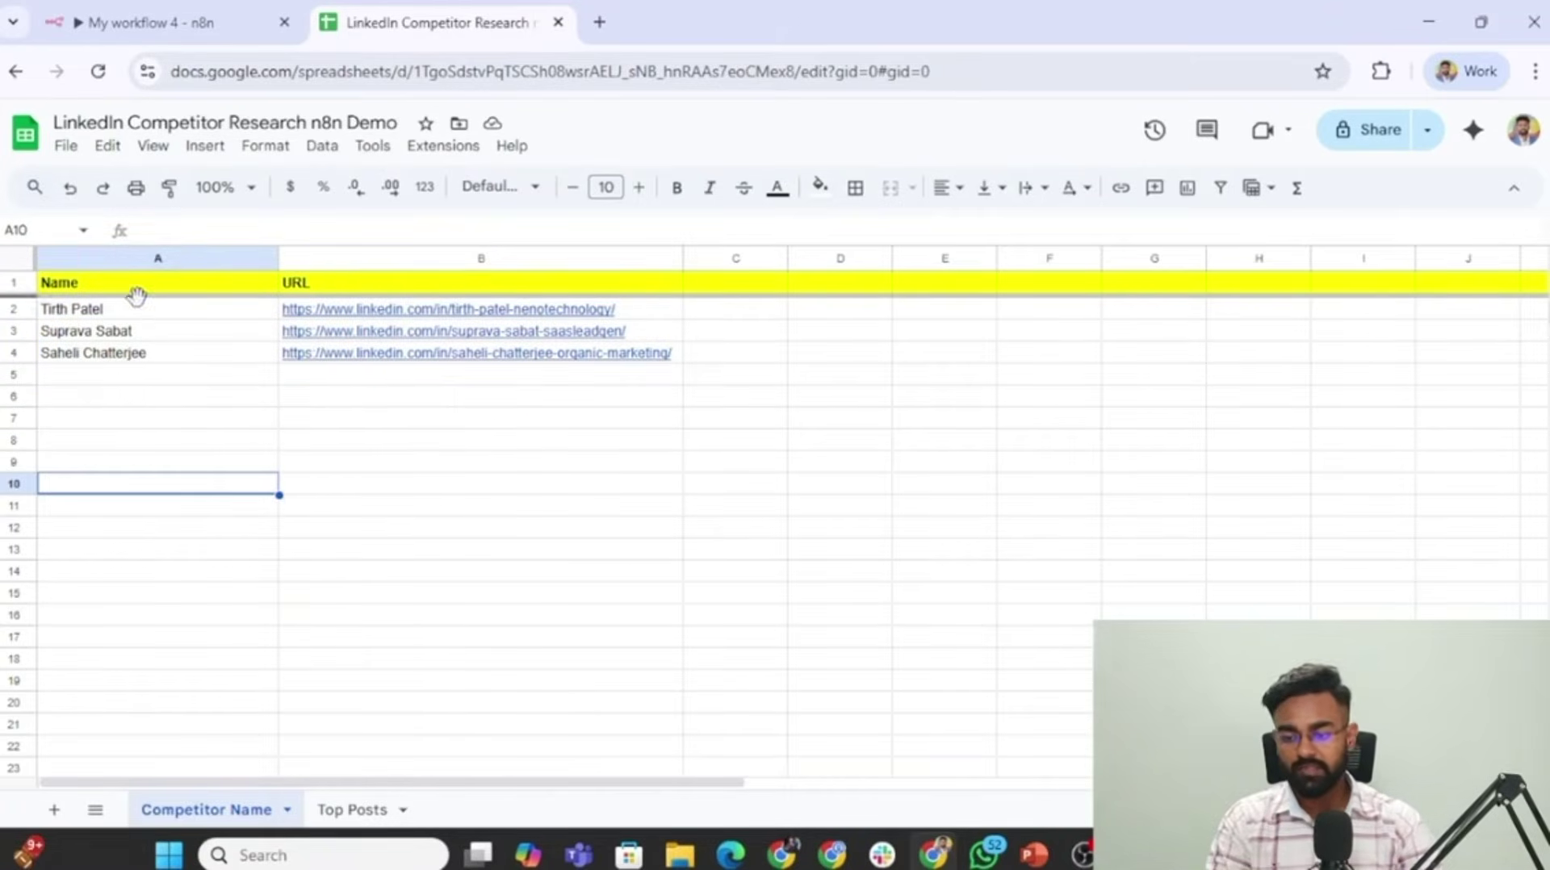
{"action": "left_click", "coordinate": [156, 360]}
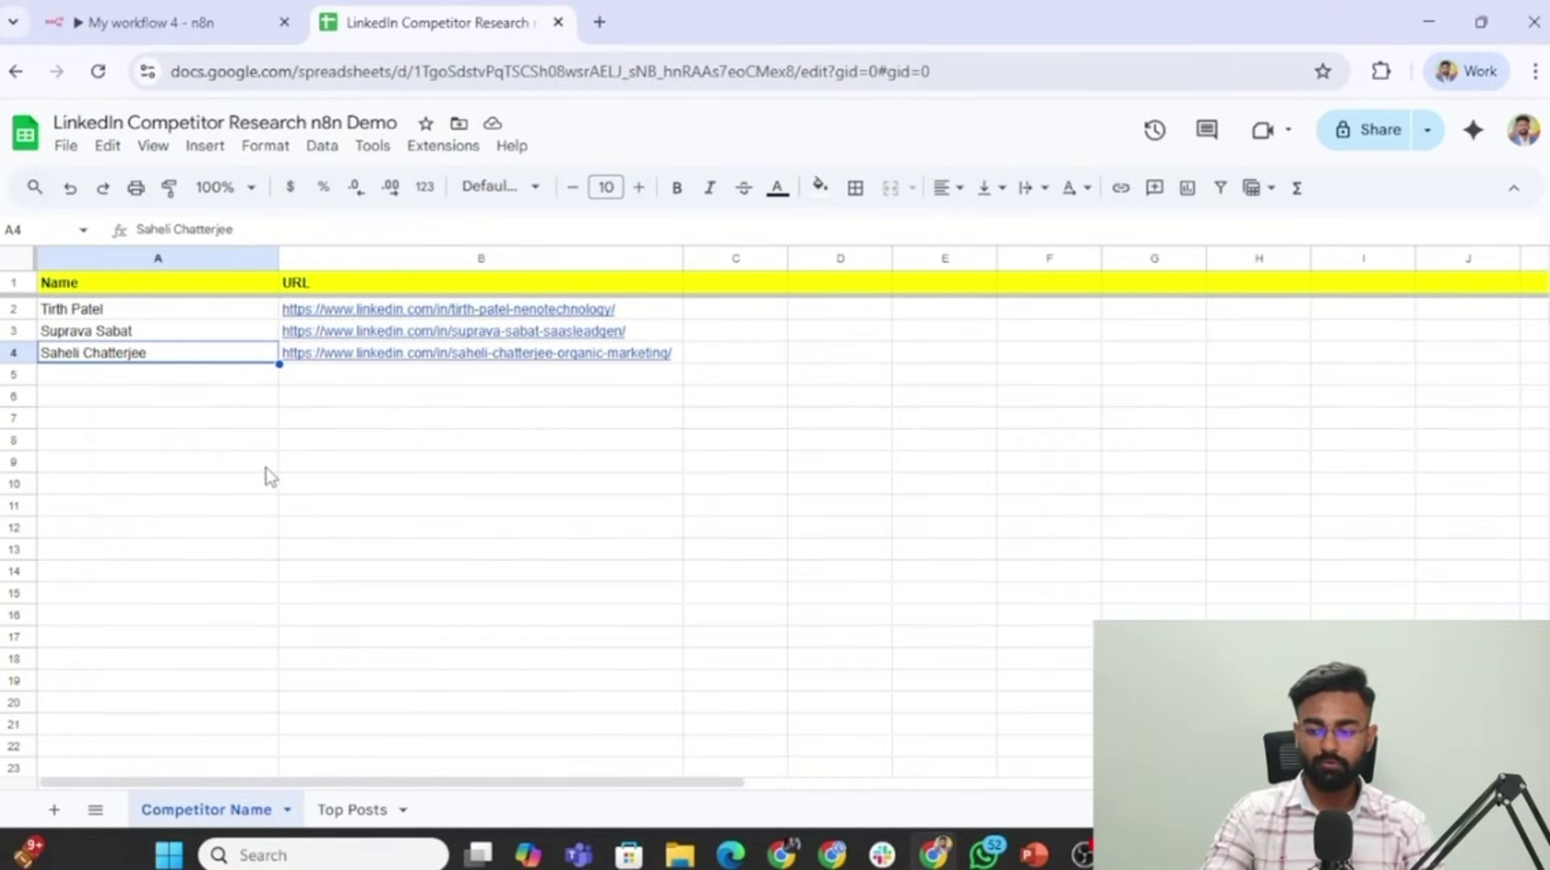
{"action": "left_click", "coordinate": [151, 315]}
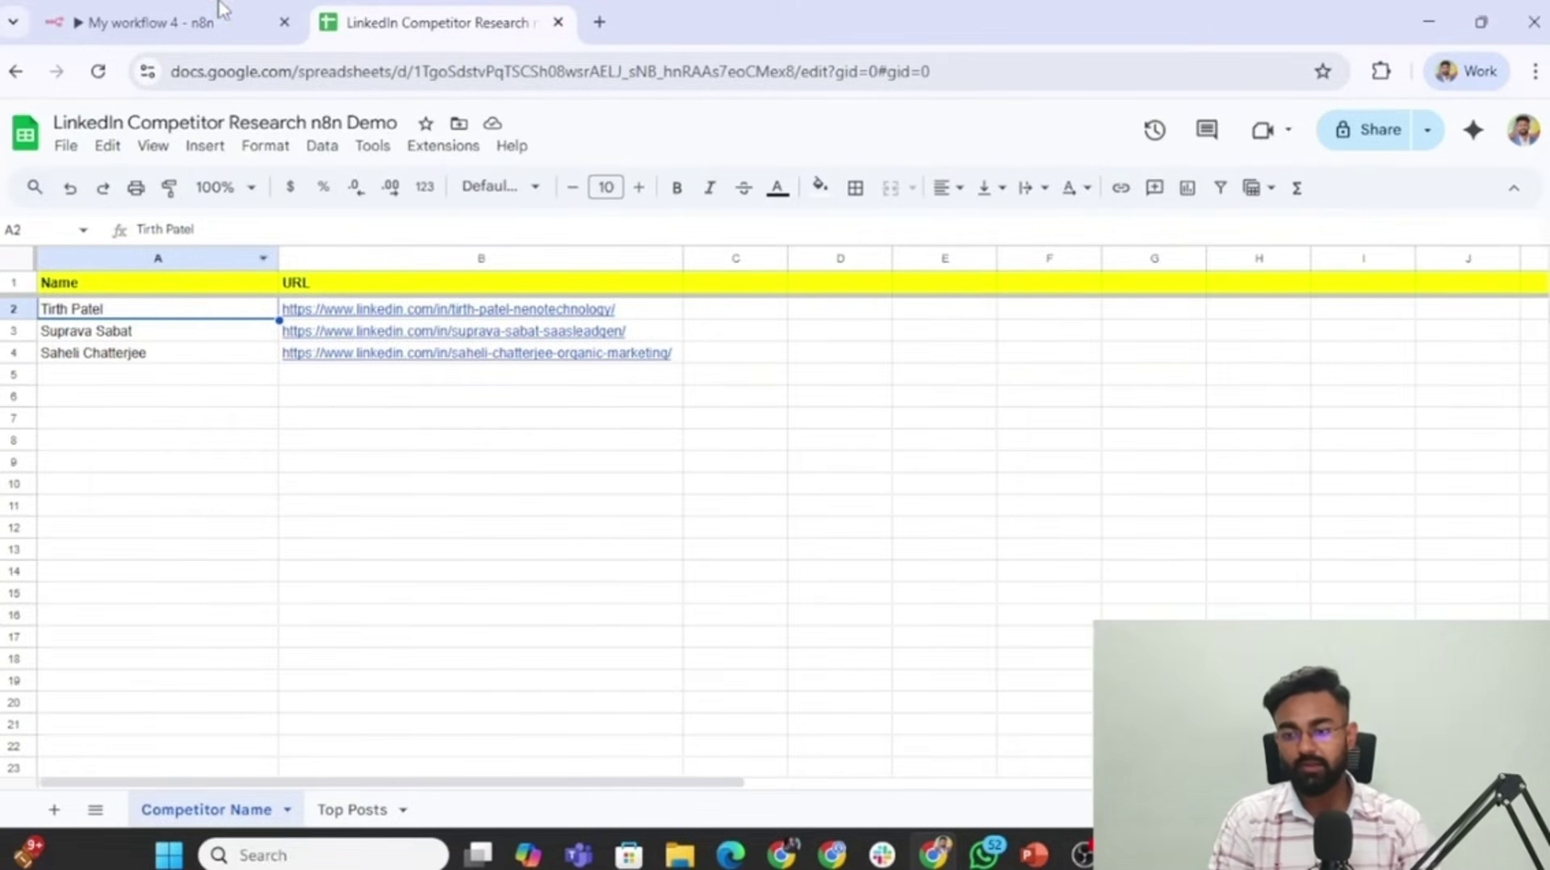
{"action": "left_click", "coordinate": [234, 21]}
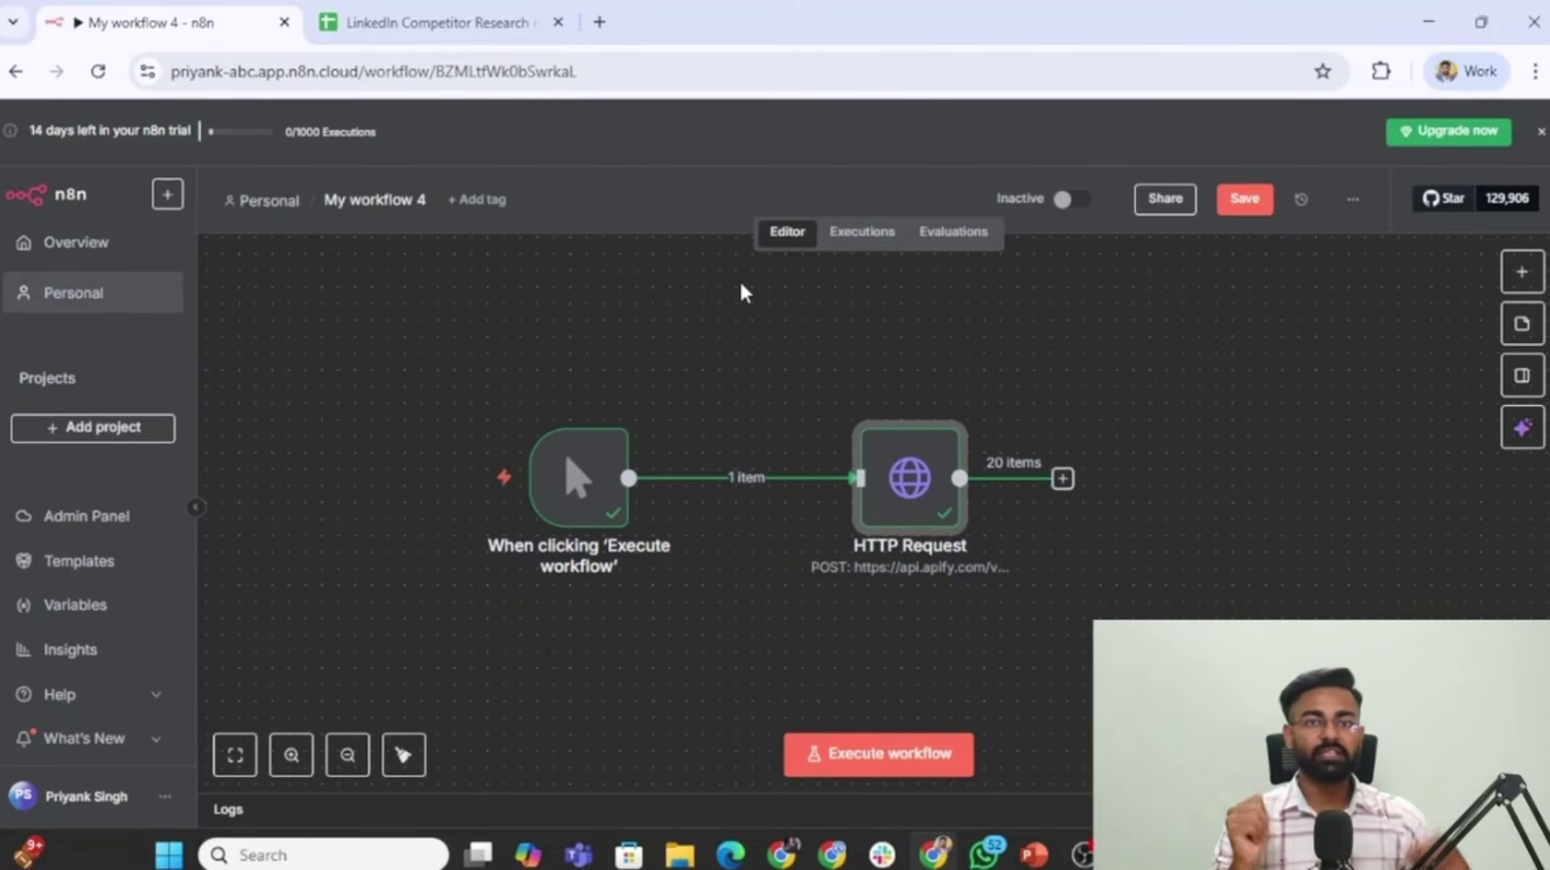
Insert a Google Sheets node between the manual trigger and HTTP Request, found by searching 'sheet'.
{"action": "left_click", "coordinate": [488, 16]}
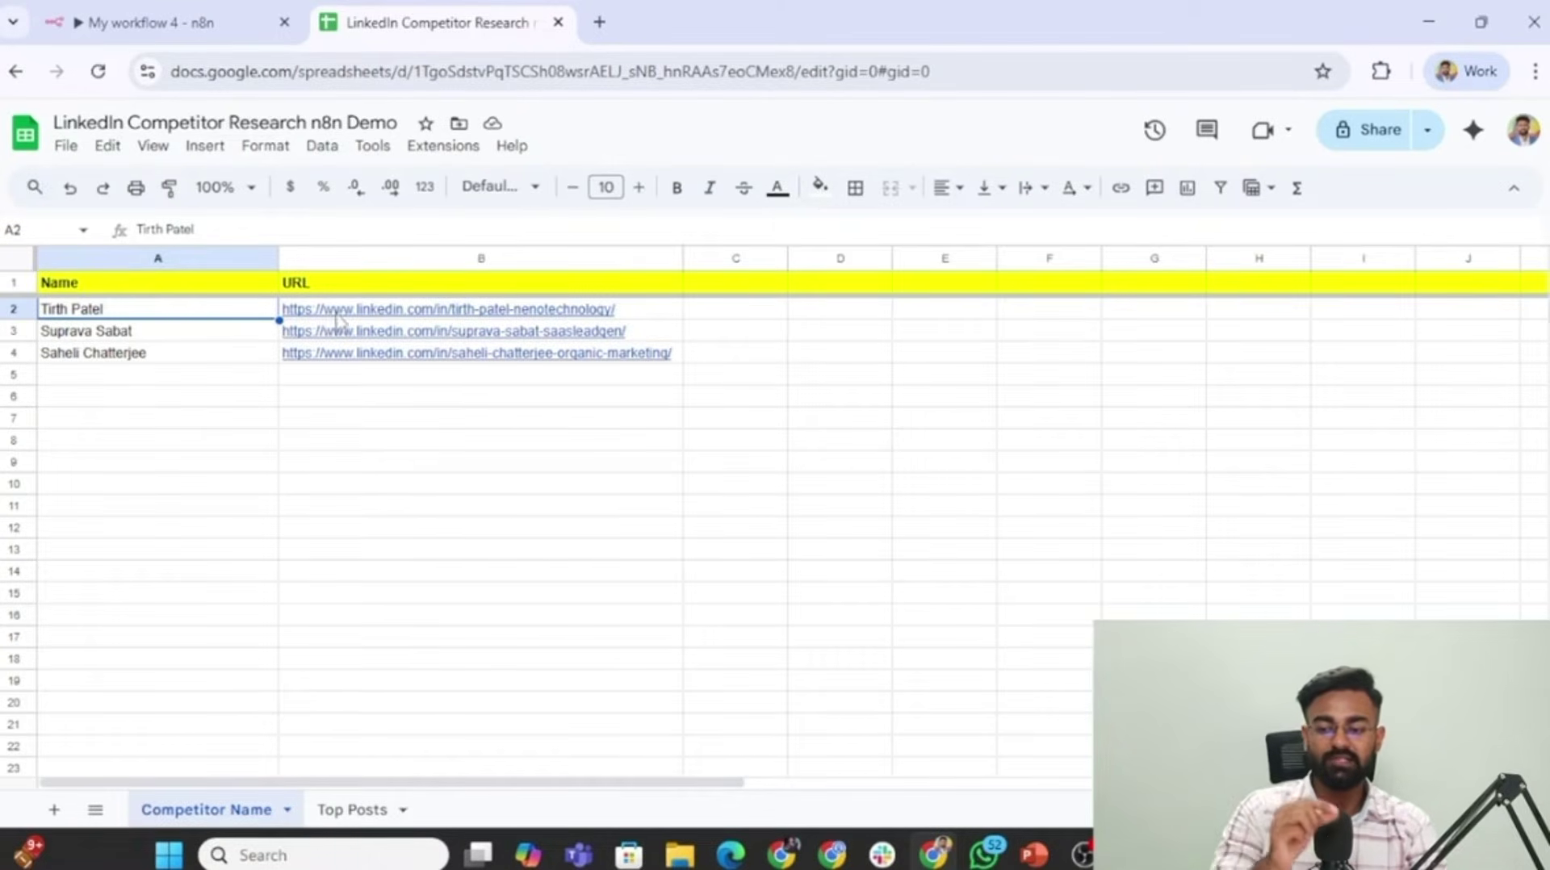
{"action": "left_click", "coordinate": [150, 9]}
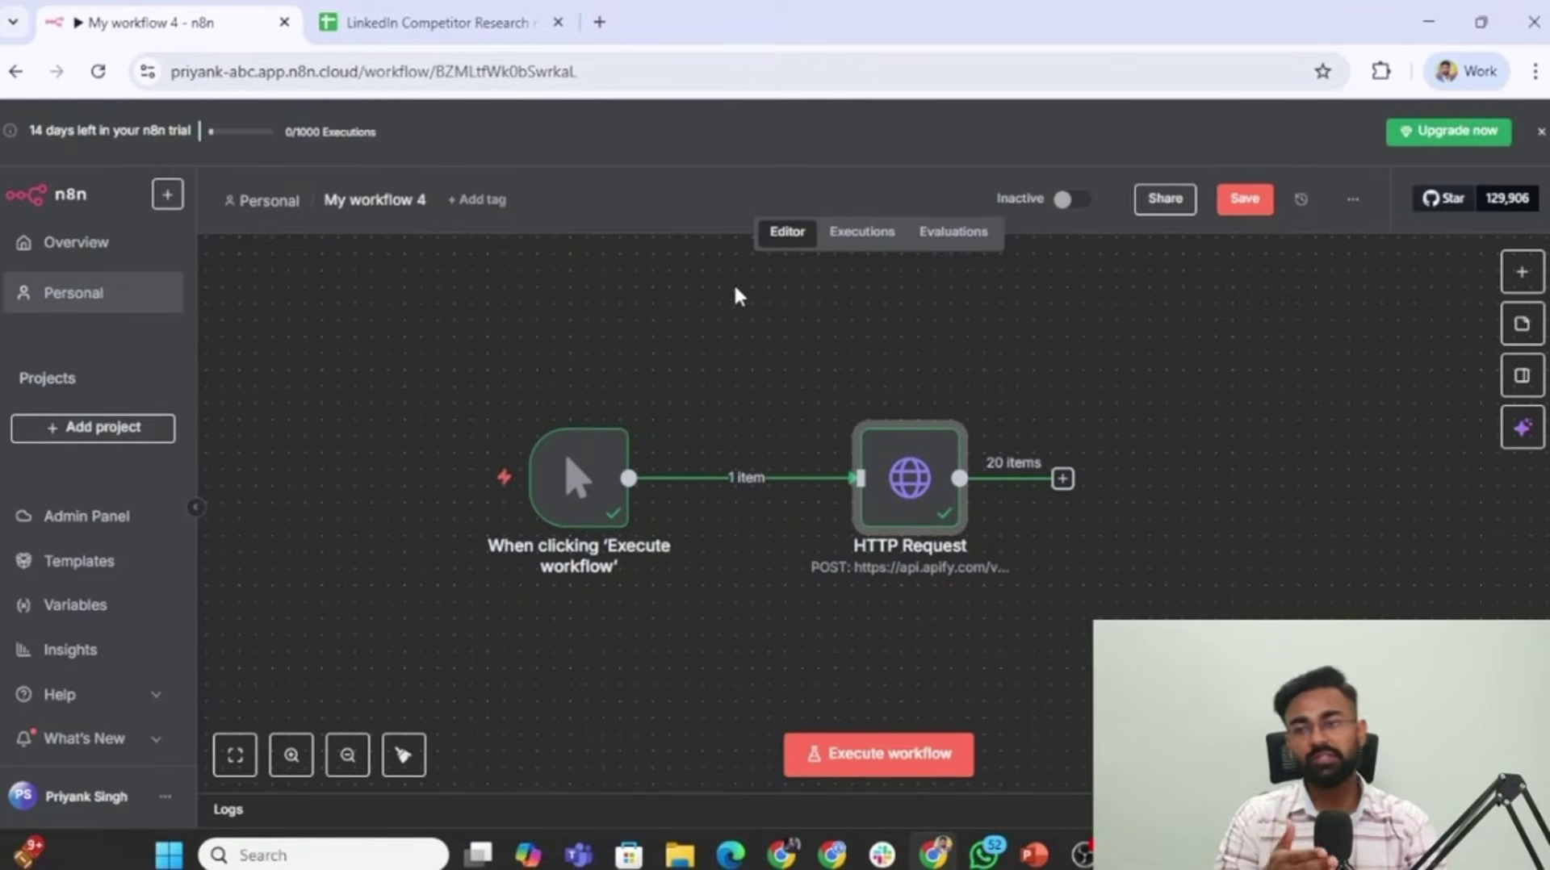
{"action": "mouse_move", "coordinate": [675, 504]}
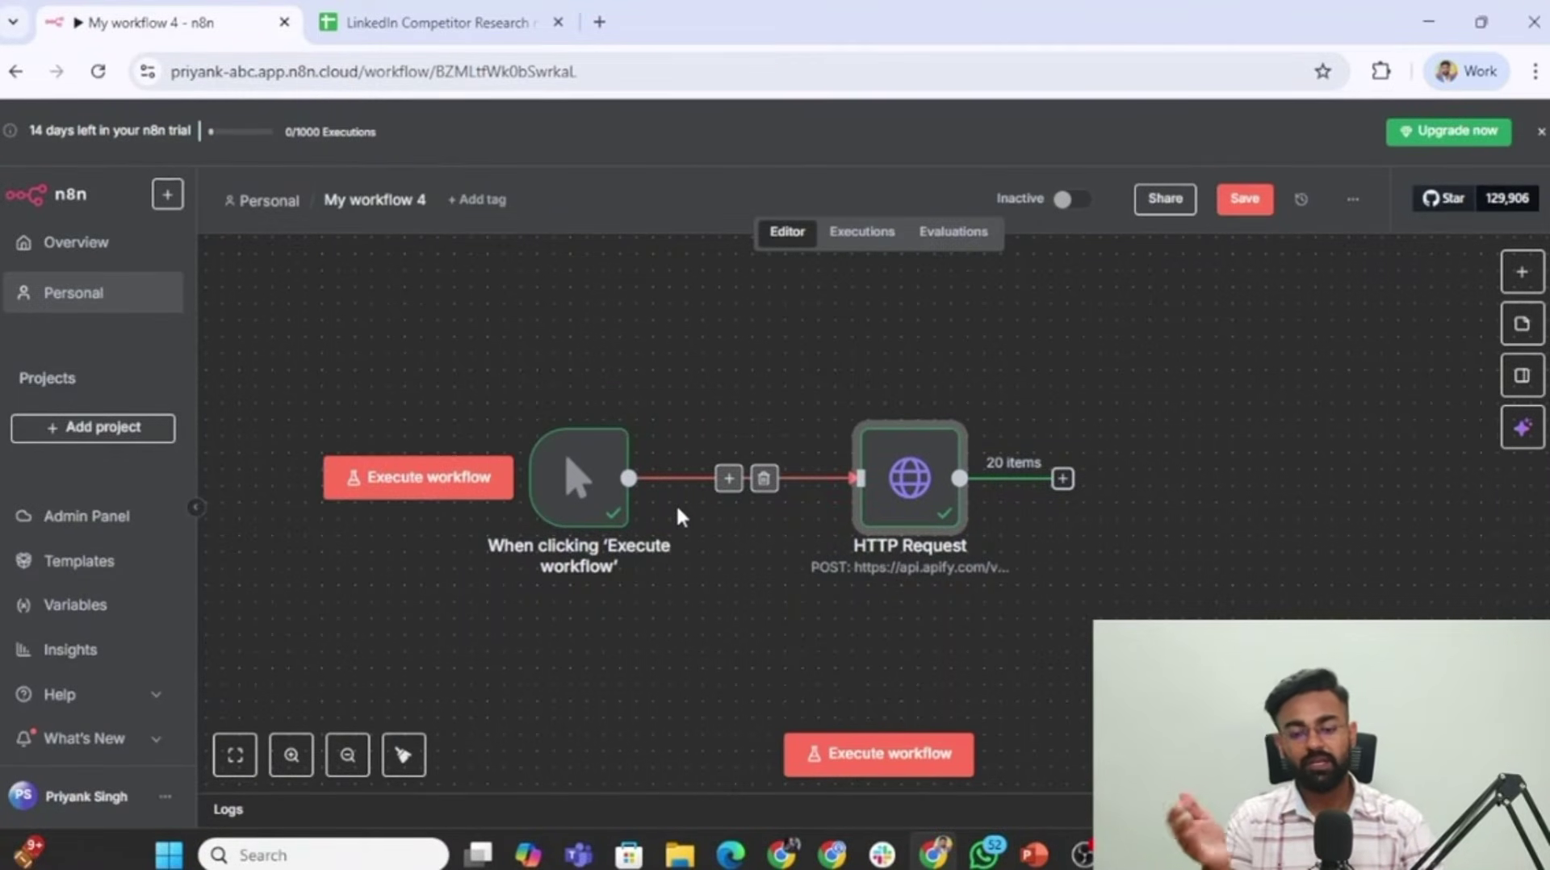
{"action": "left_click", "coordinate": [729, 481]}
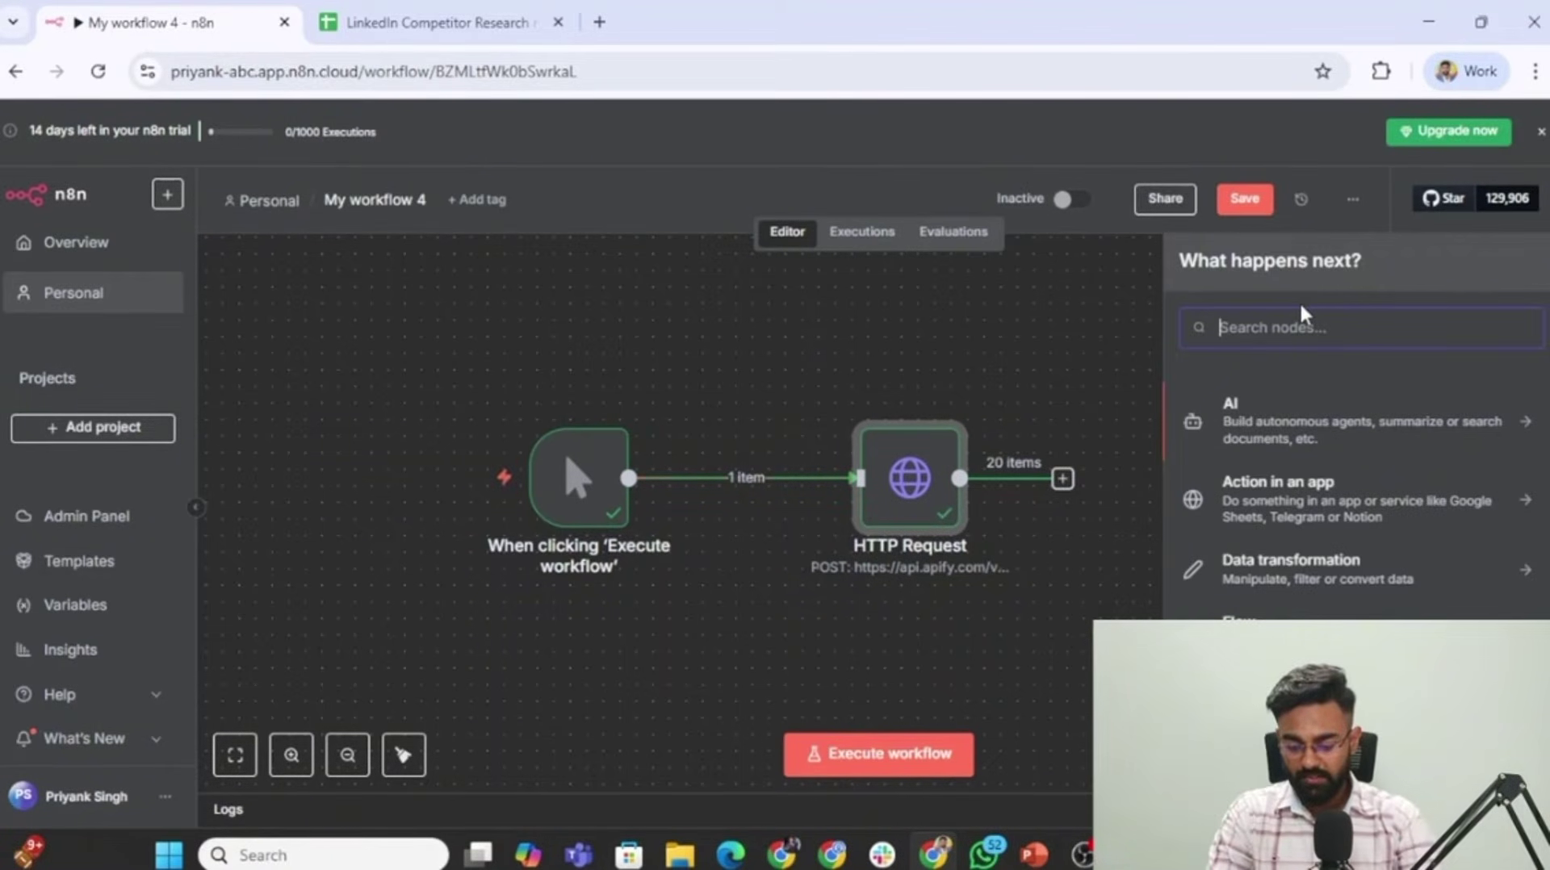
{"action": "type", "text": "sheet"}
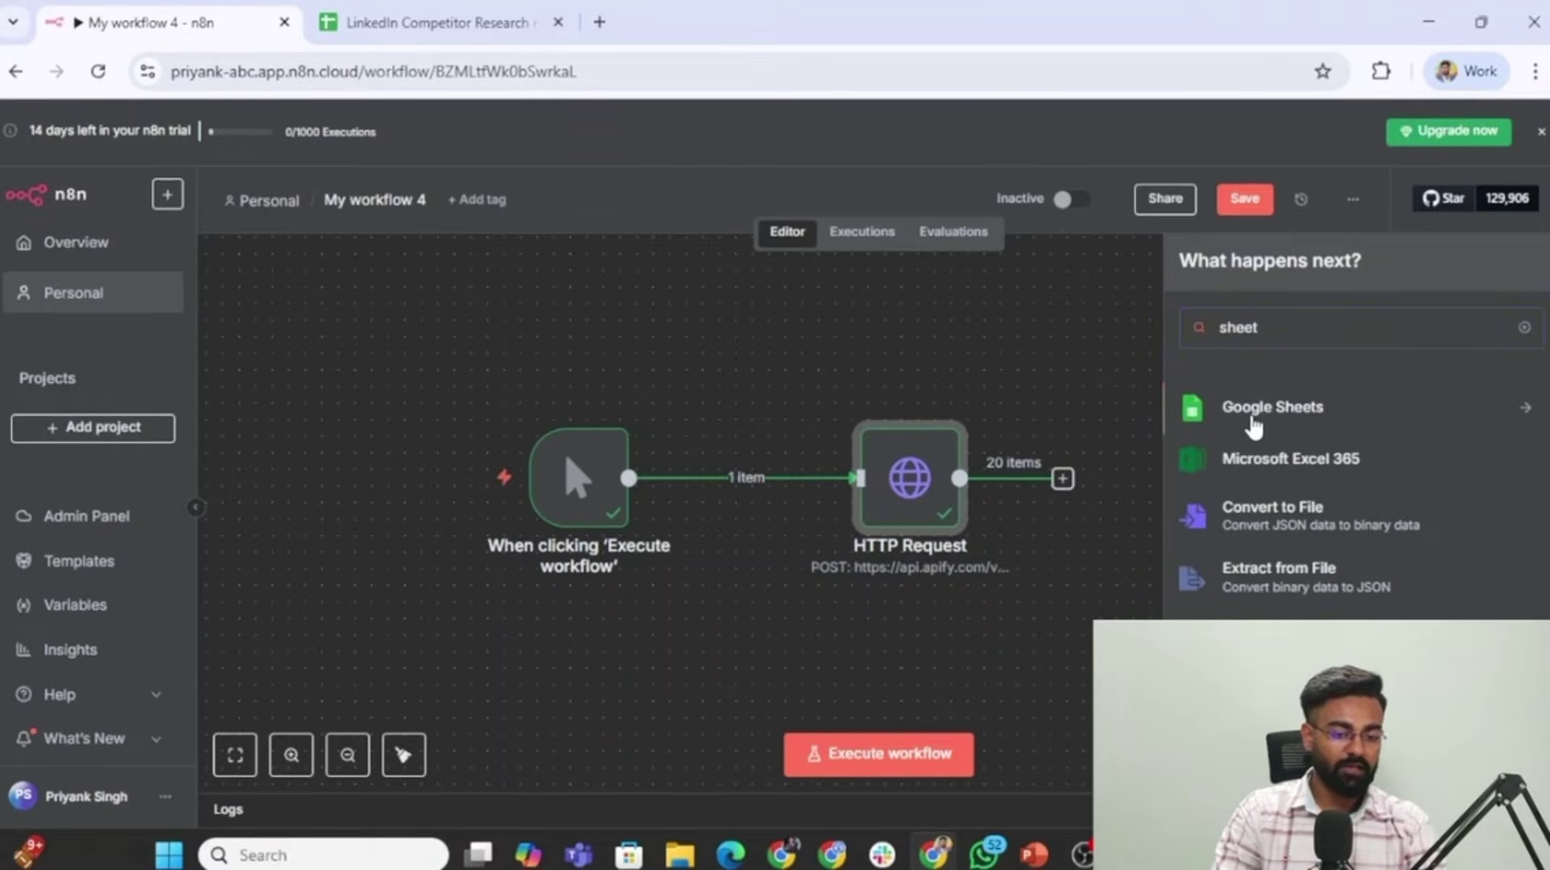
{"action": "left_click", "coordinate": [1253, 416]}
{"action": "scroll", "coordinate": [1421, 586], "scroll_direction": "down", "scroll_amount": 2}
{"action": "scroll", "coordinate": [1421, 585], "scroll_direction": "down", "scroll_amount": 1}
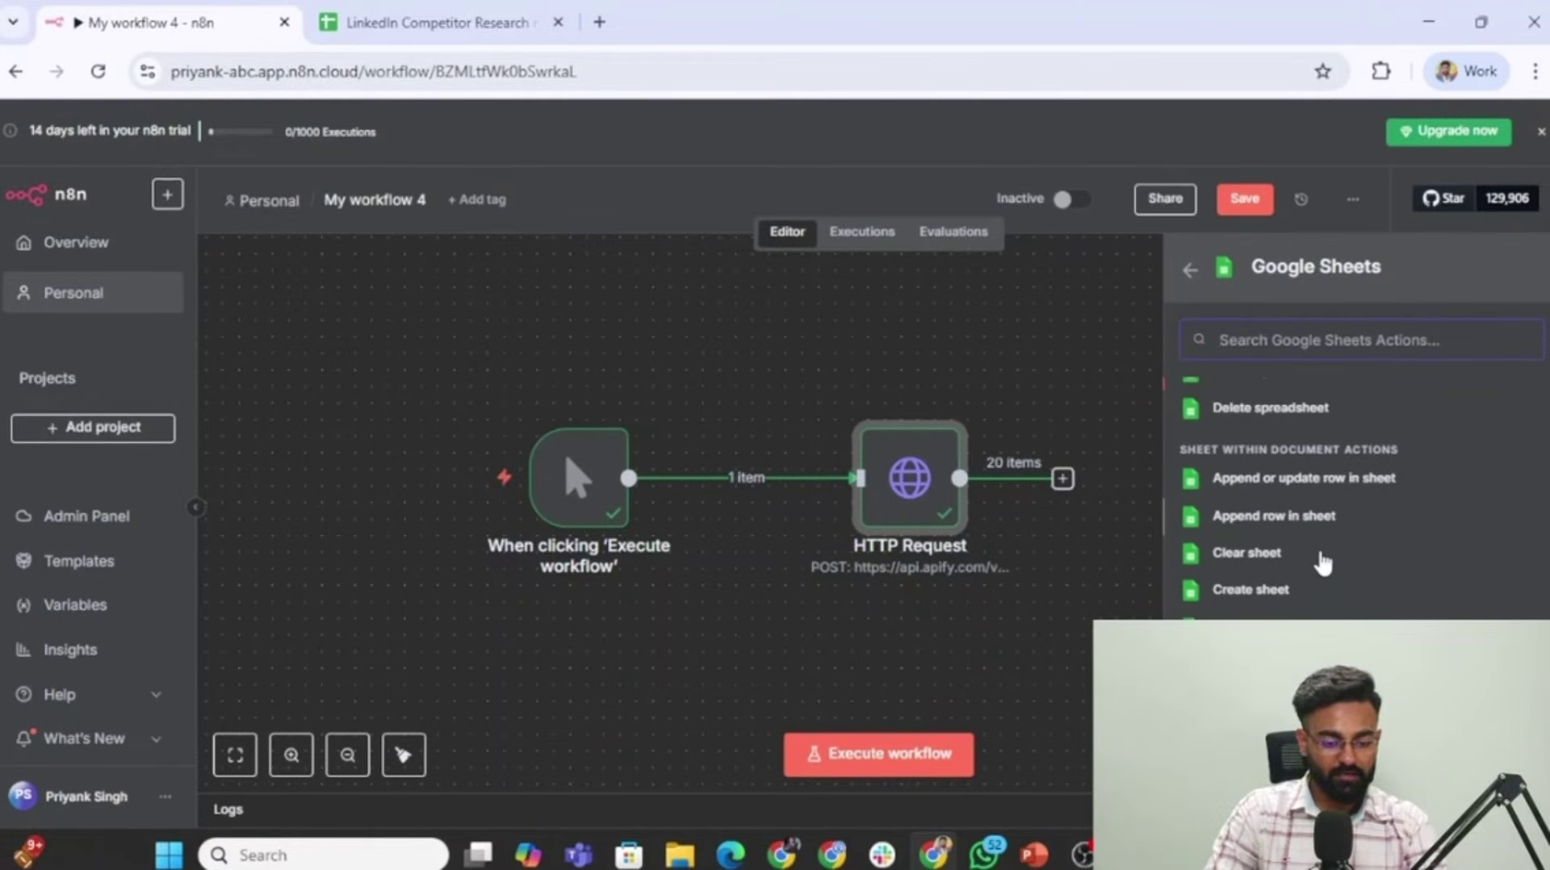
Add a Get row(s) node reading the Competitor Name sheet of LinkedIn Competitor Research n8n Demo, returning 3 rows.
{"action": "left_click", "coordinate": [1275, 700]}
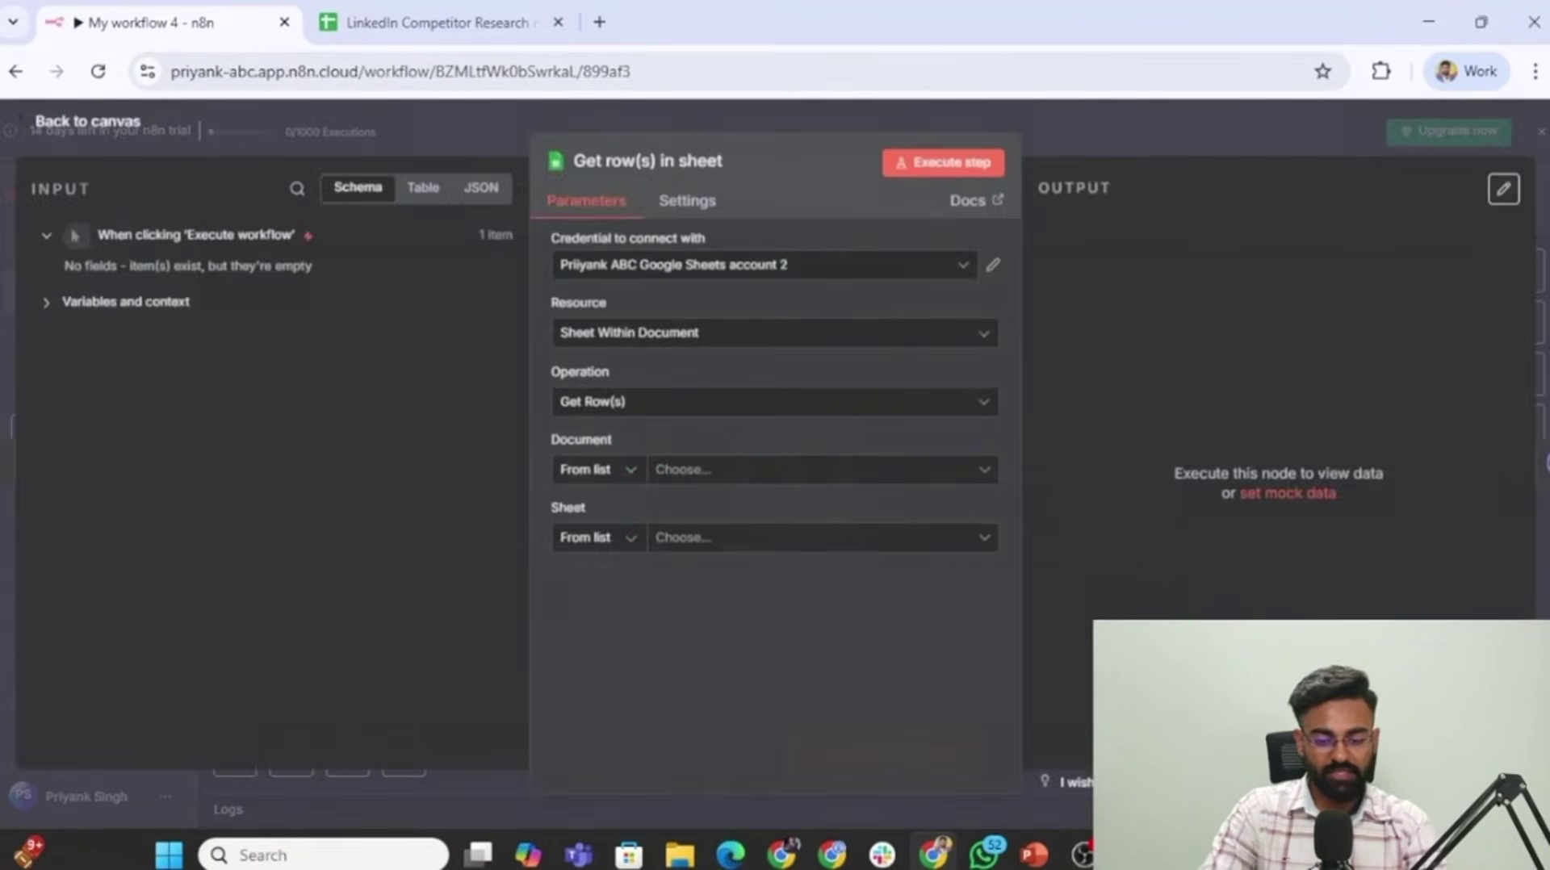
{"action": "left_click", "coordinate": [809, 483]}
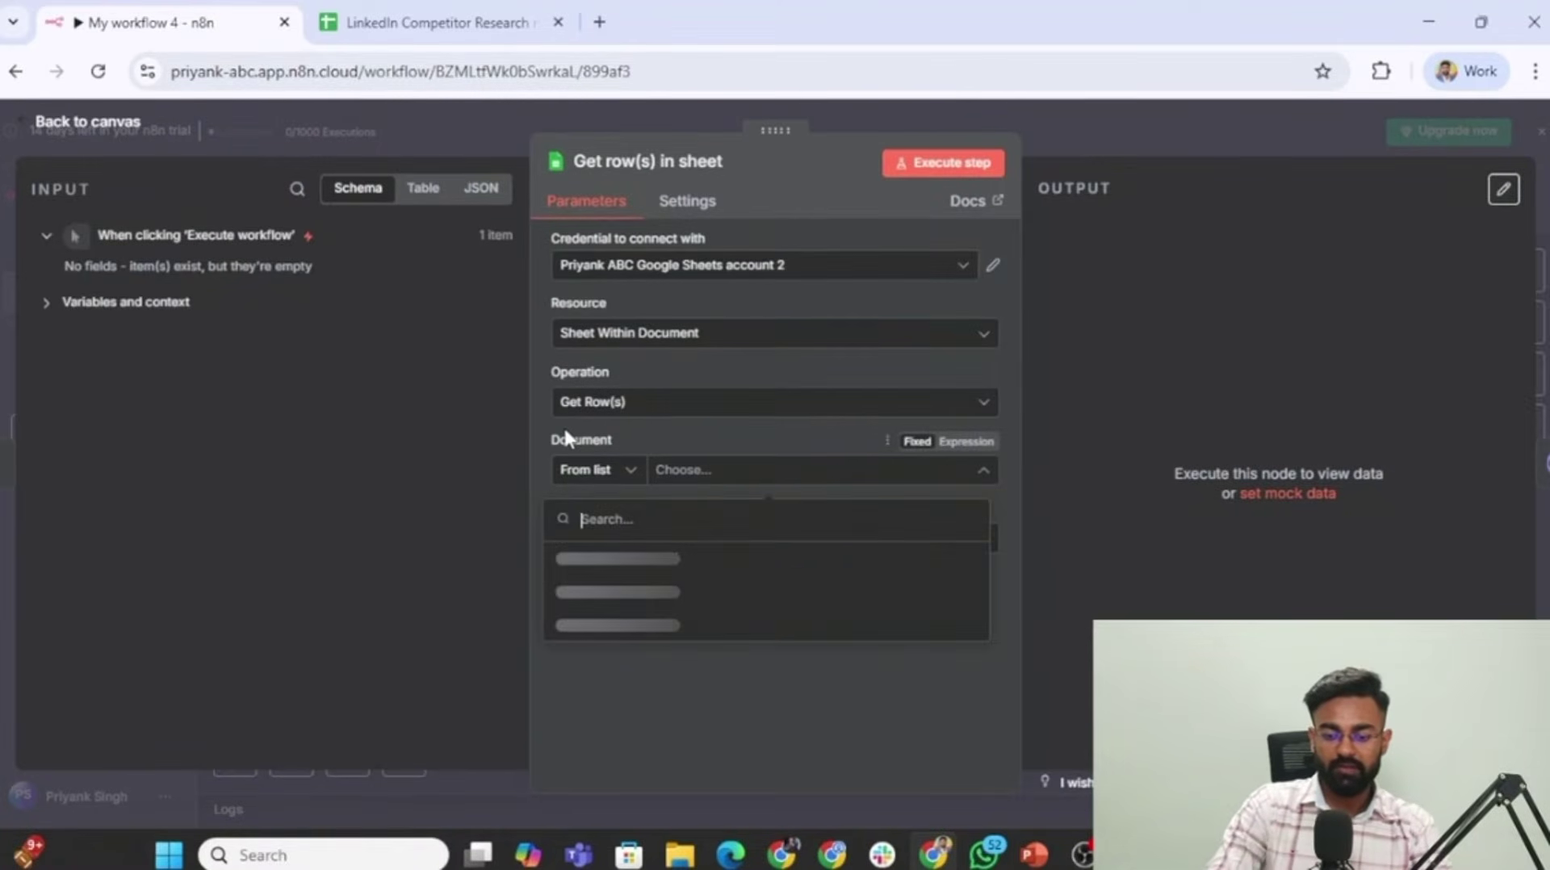
{"action": "left_click", "coordinate": [693, 572]}
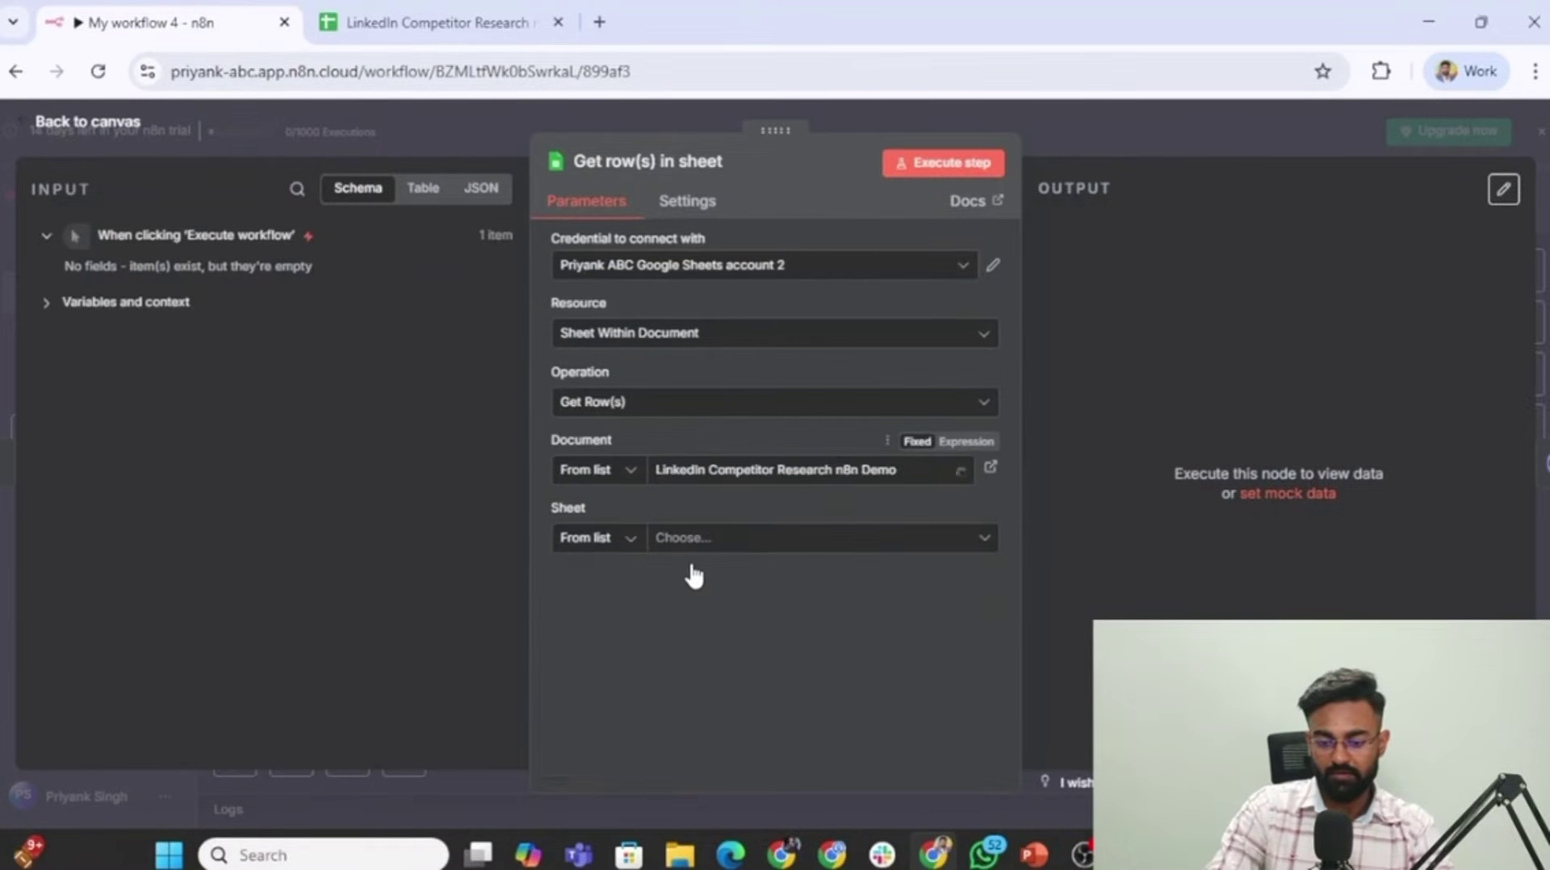
{"action": "left_click", "coordinate": [754, 539]}
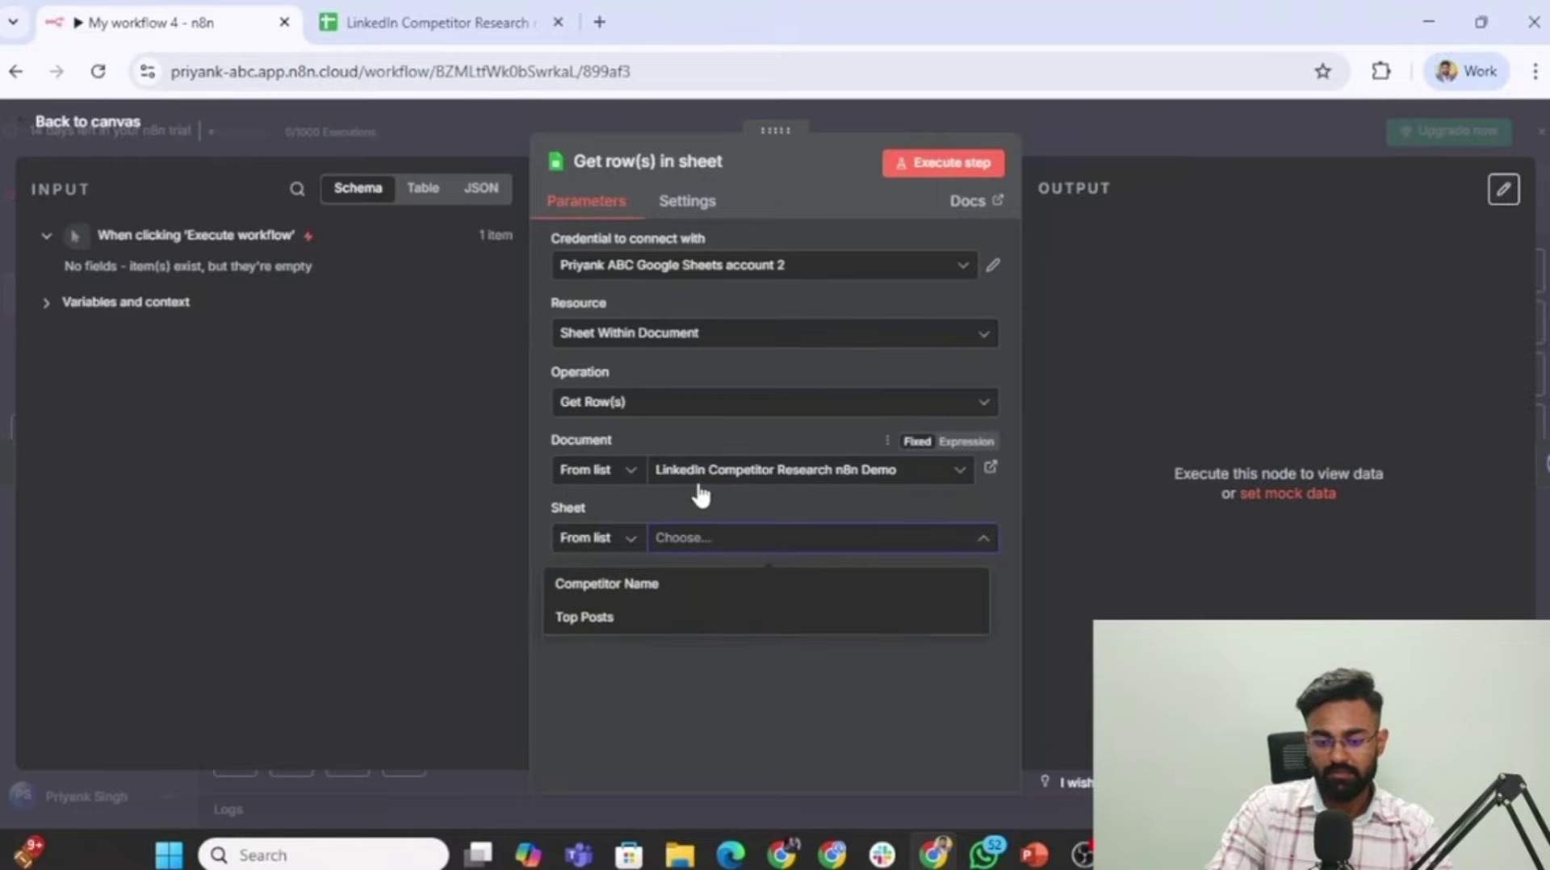
{"action": "left_click", "coordinate": [618, 583]}
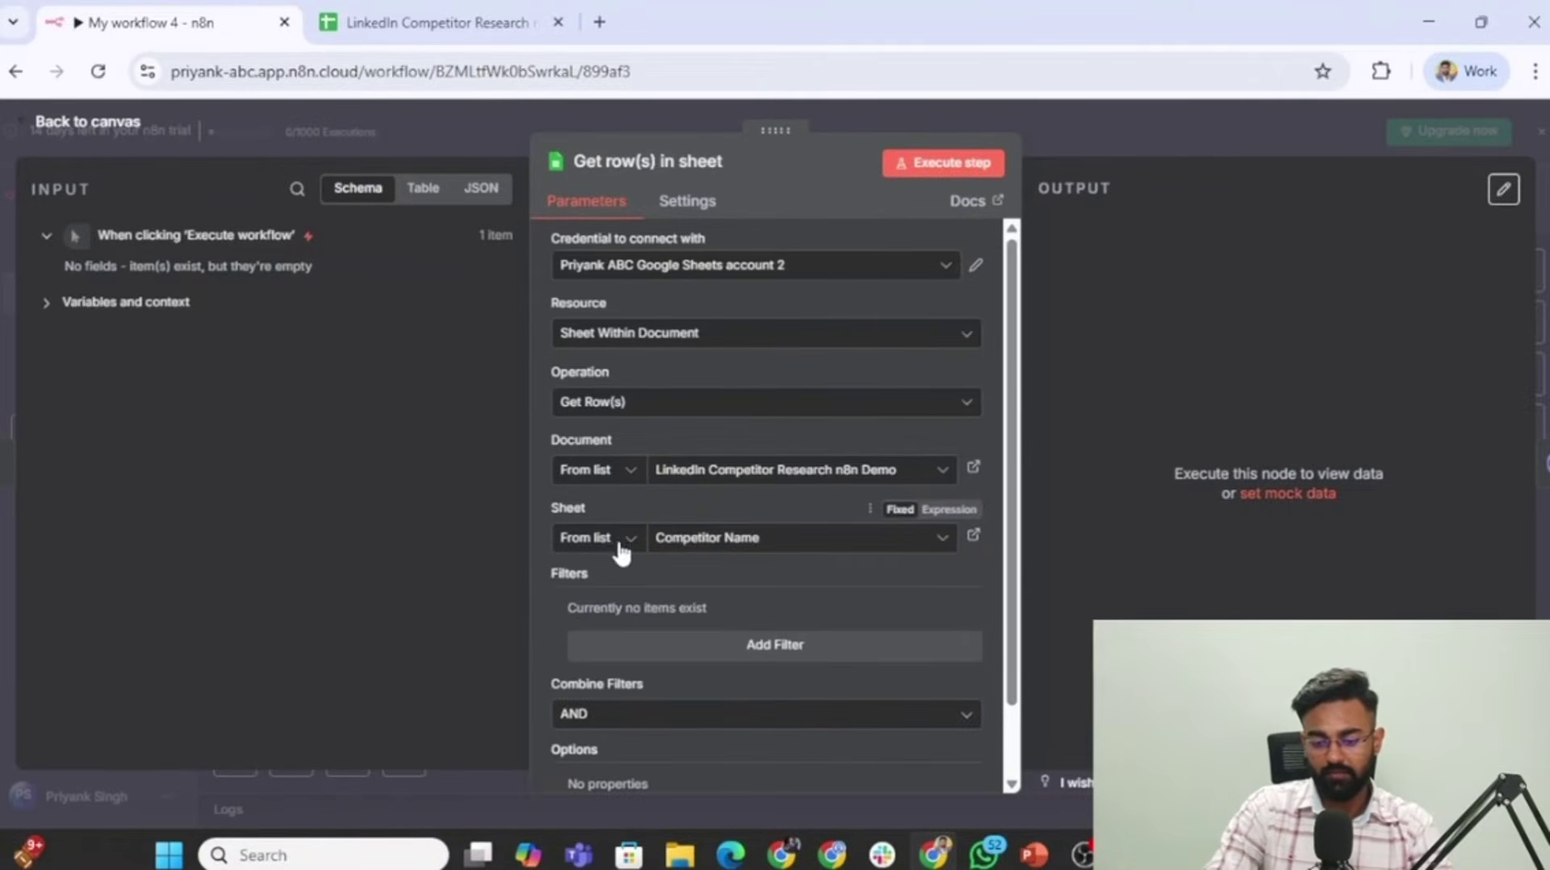
{"action": "scroll", "coordinate": [622, 565], "scroll_direction": "down", "scroll_amount": 1}
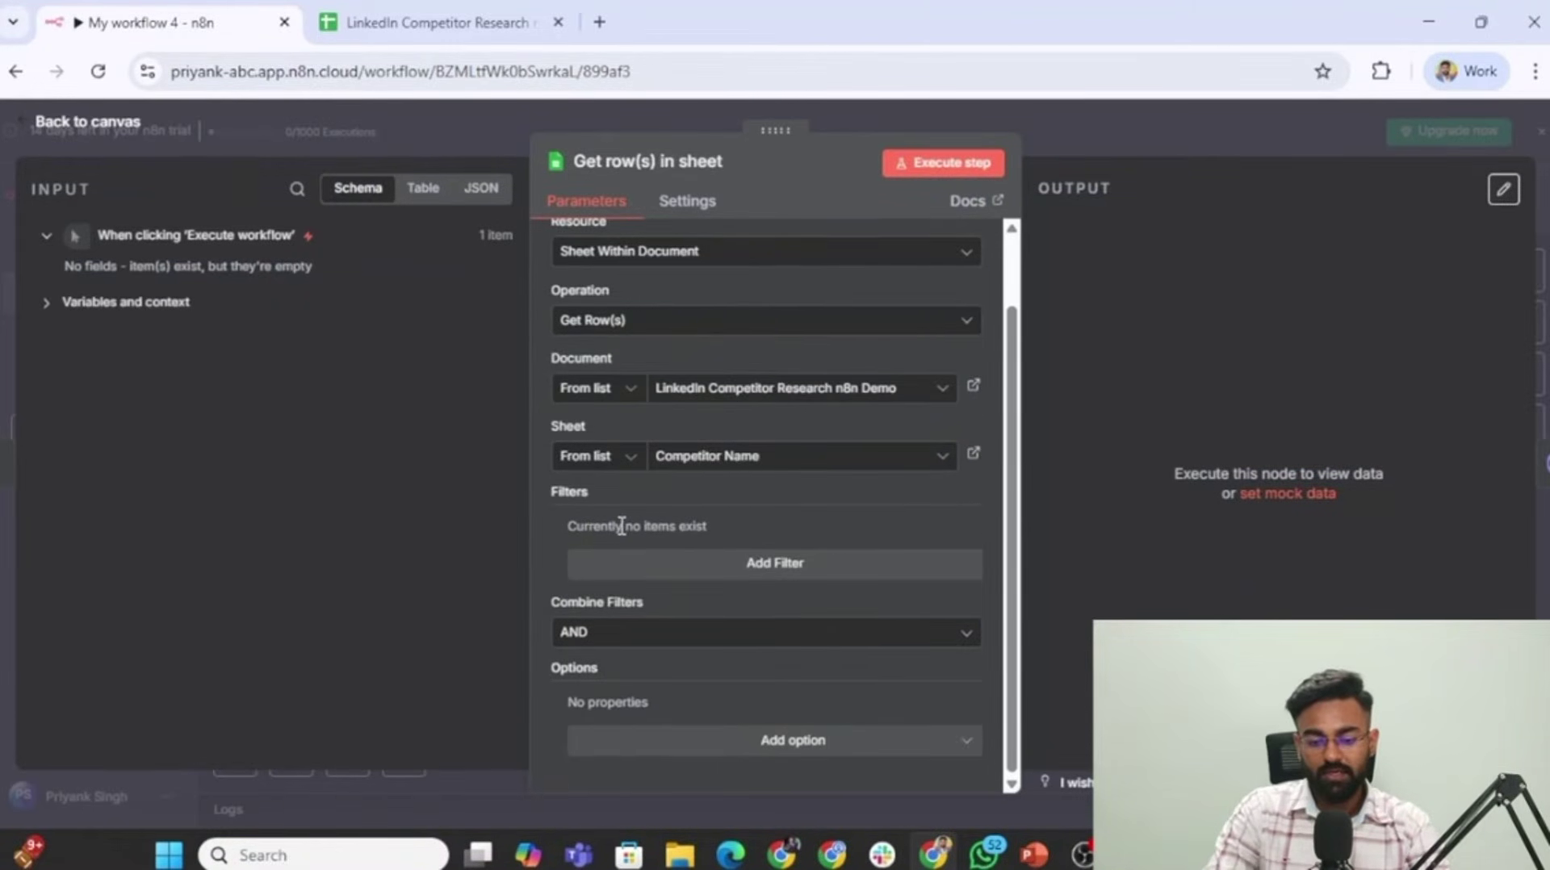
{"action": "left_click", "coordinate": [928, 166]}
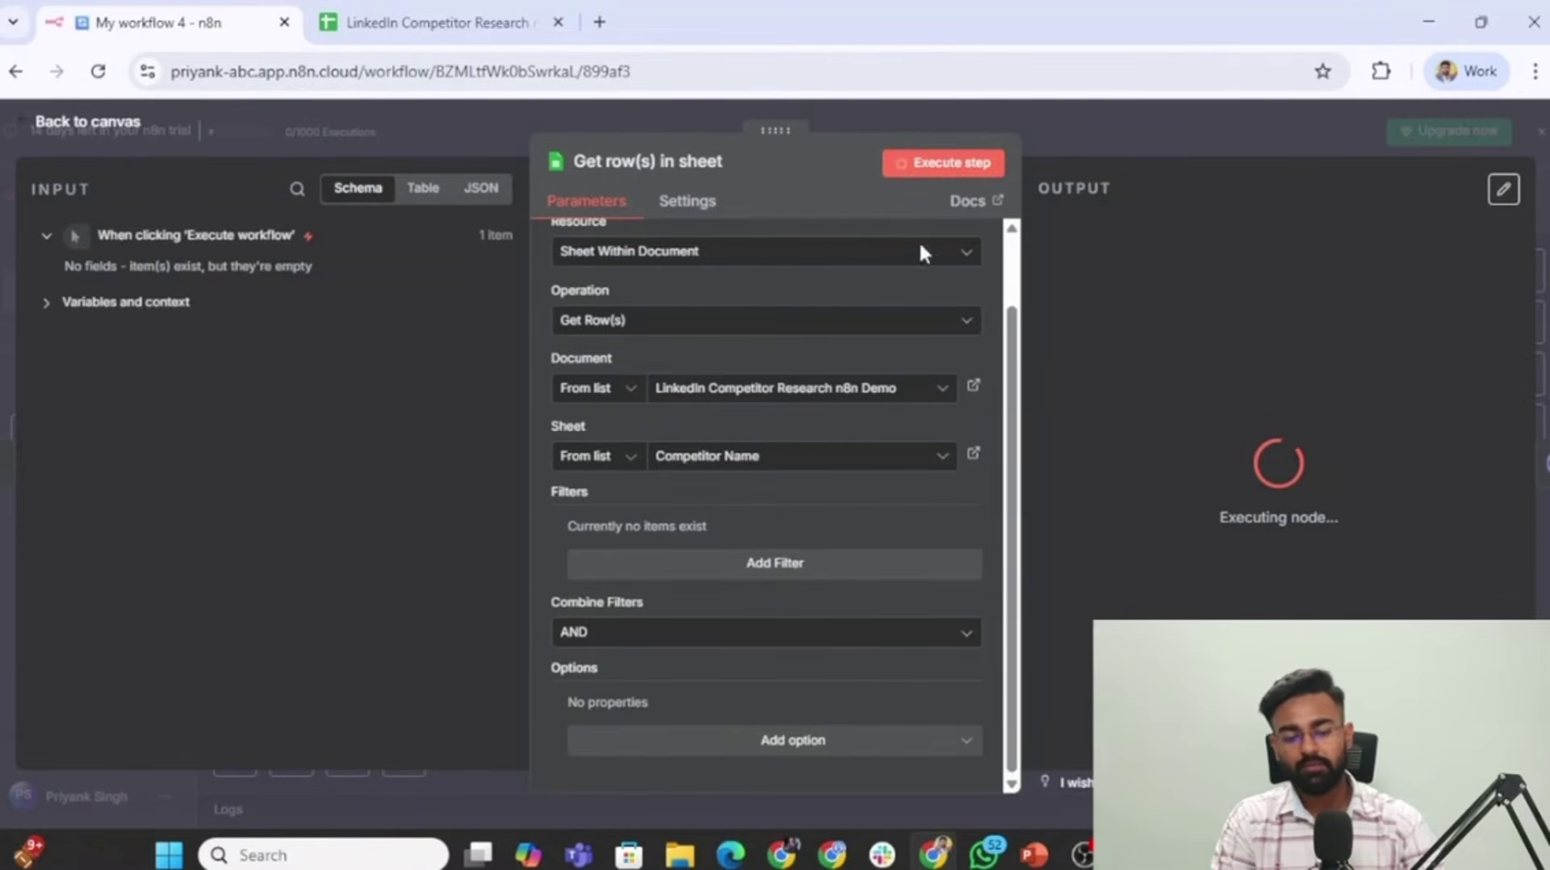
{"action": "left_click", "coordinate": [1351, 188]}
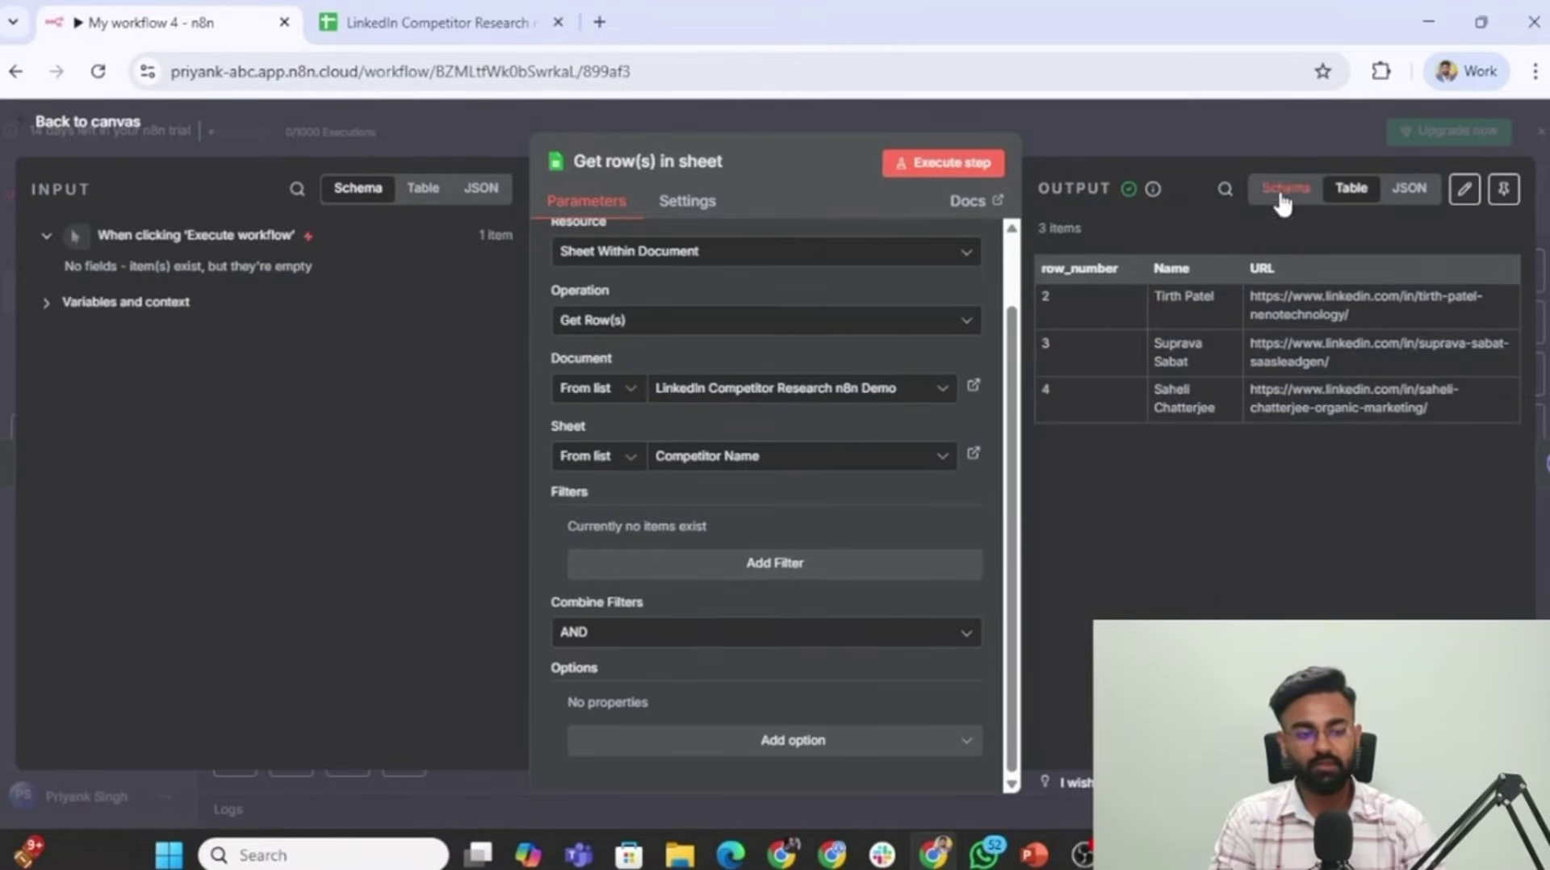
{"action": "left_click", "coordinate": [836, 101]}
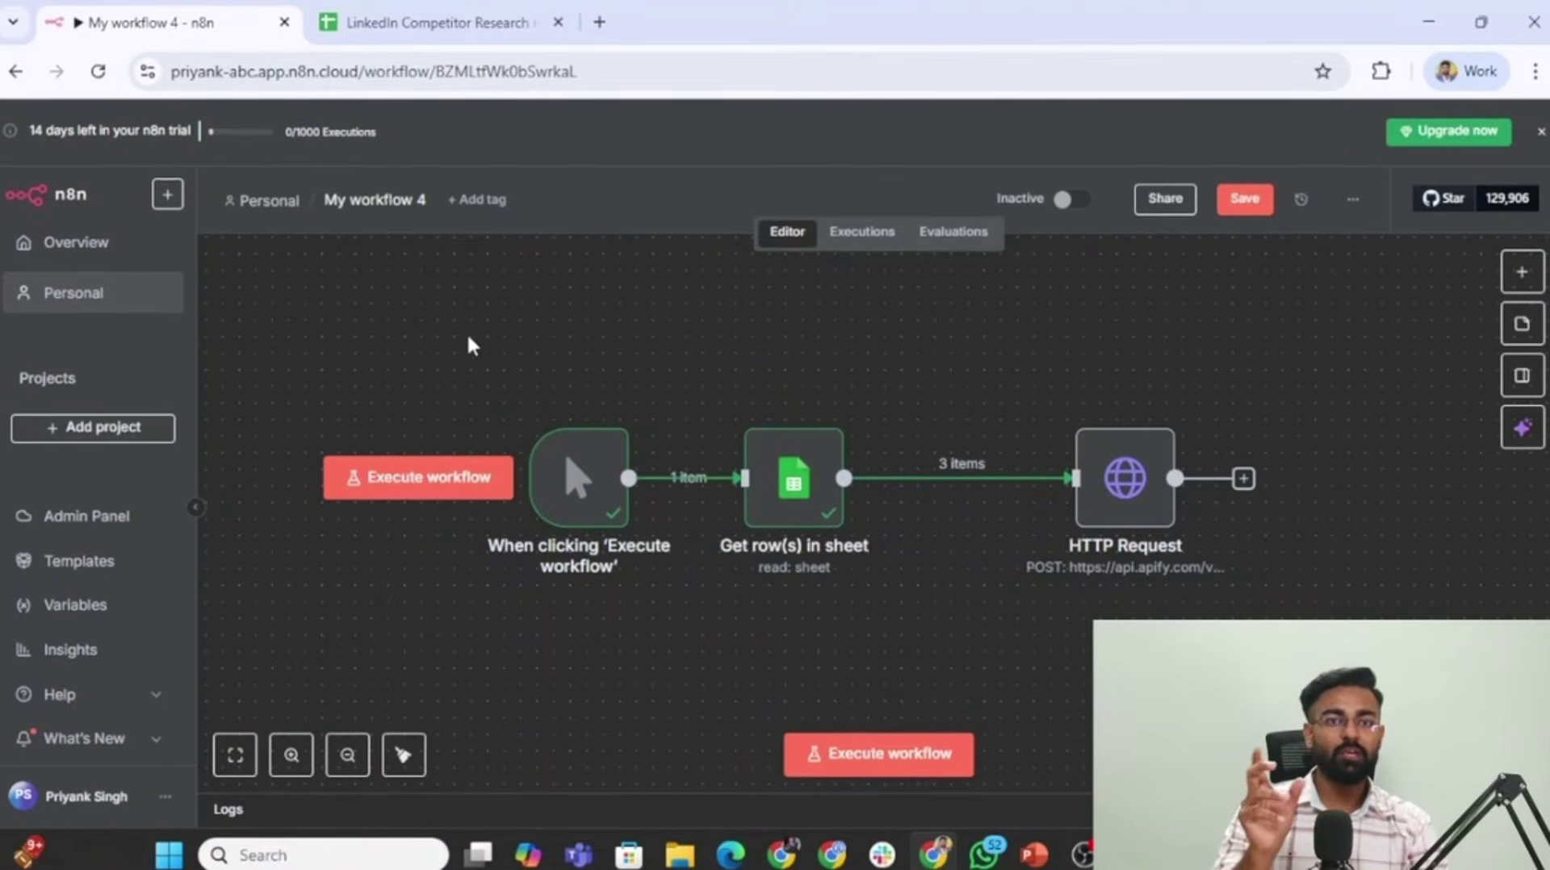
Pin the output data of the trigger and Get row(s) nodes, then open the HTTP Request node.
{"action": "left_click_drag", "start_coordinate": [423, 339], "coordinate": [979, 693]}
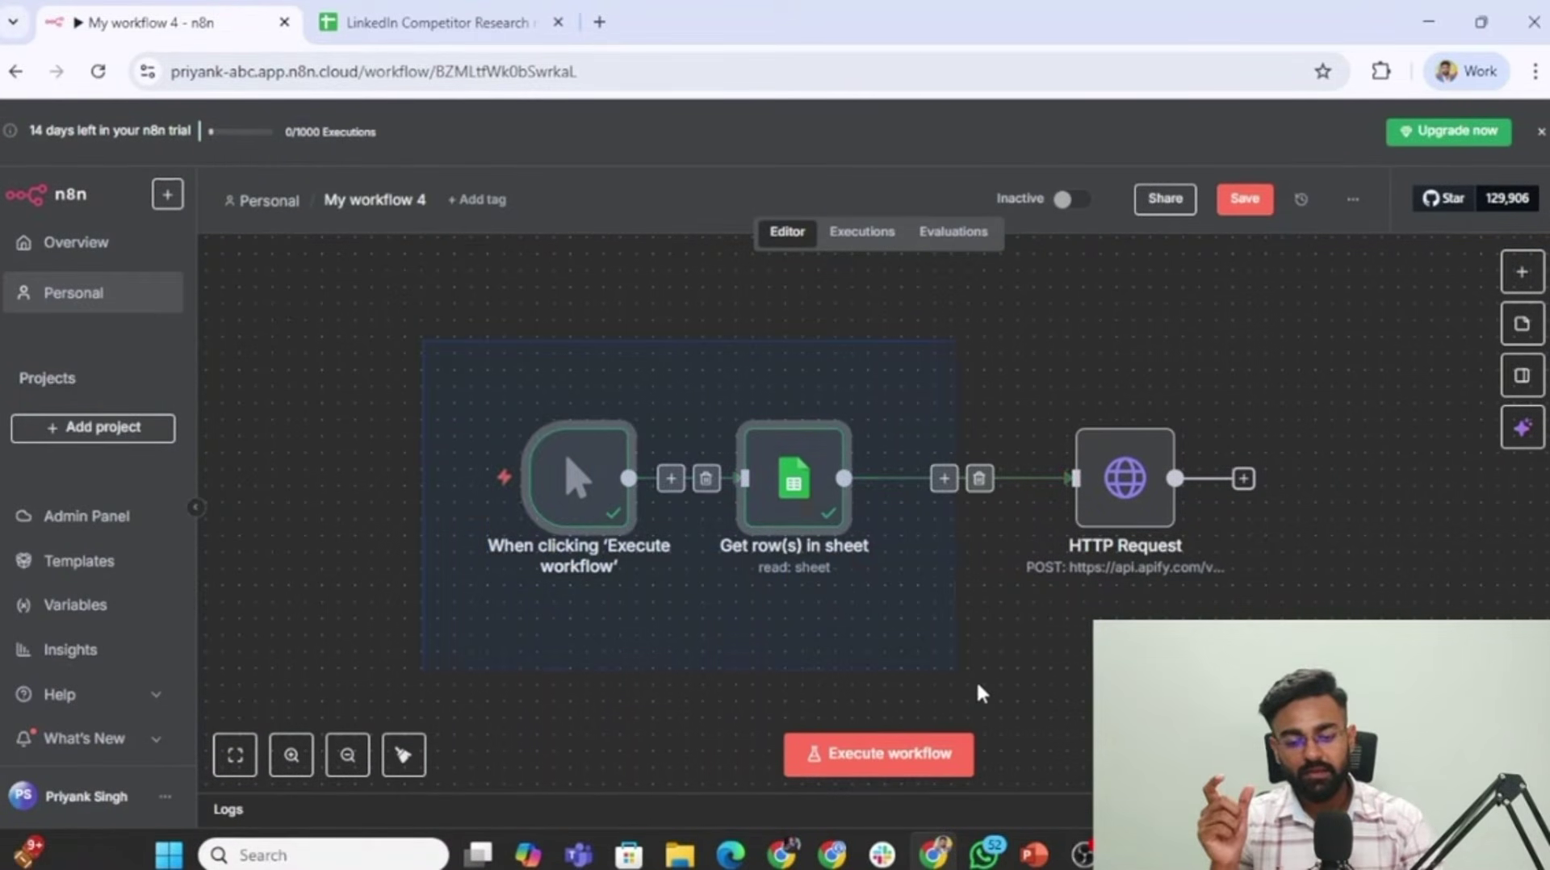
{"action": "key", "text": "p"}
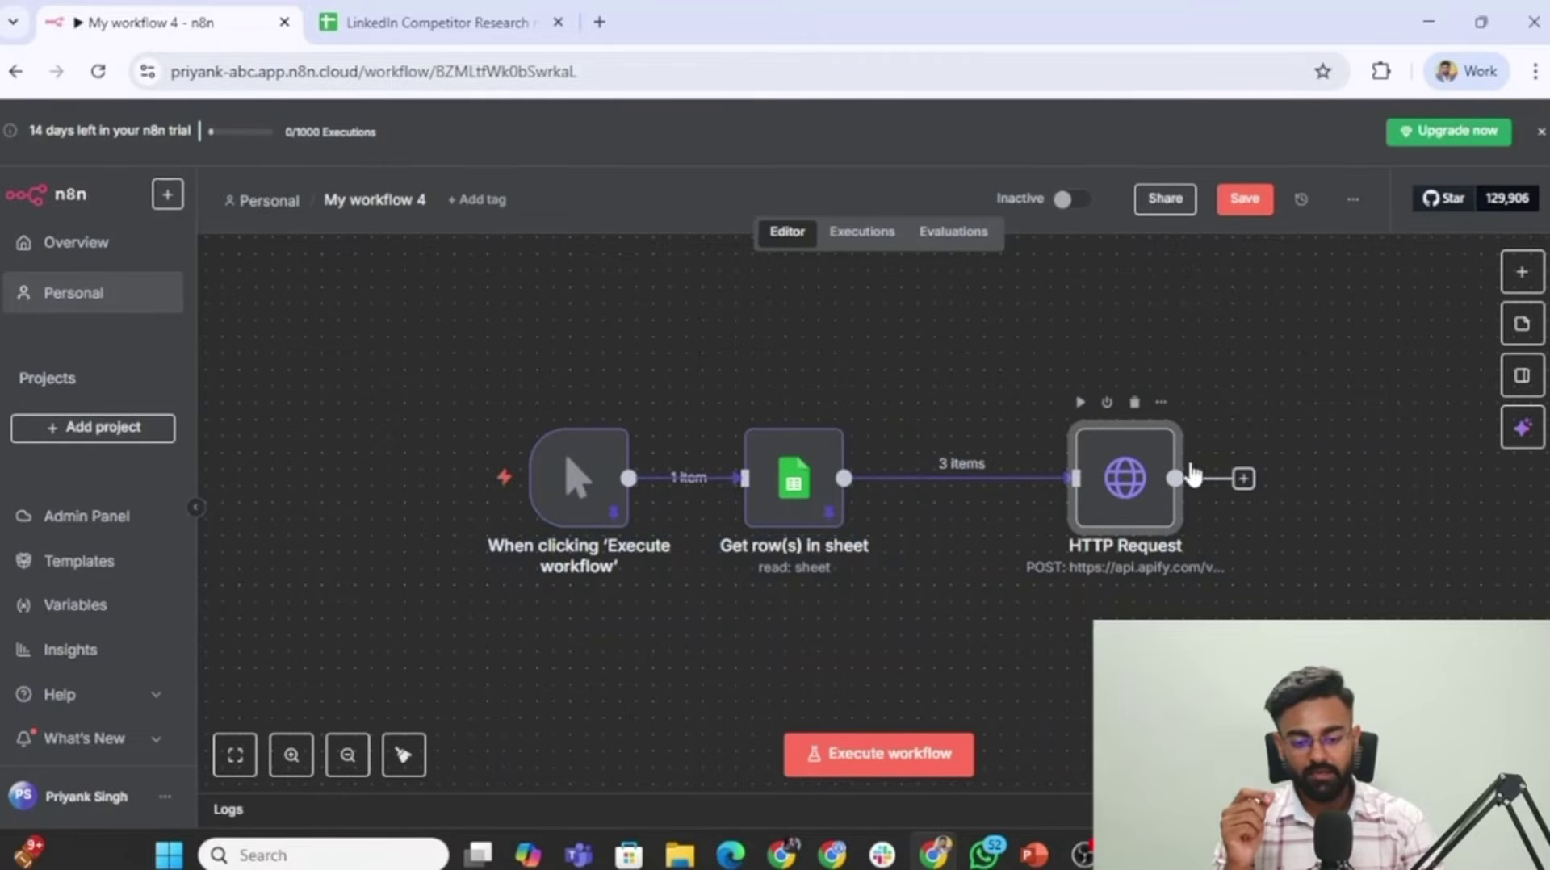
{"action": "double_click", "coordinate": [1128, 468]}
{"action": "mouse_move", "coordinate": [701, 484]}
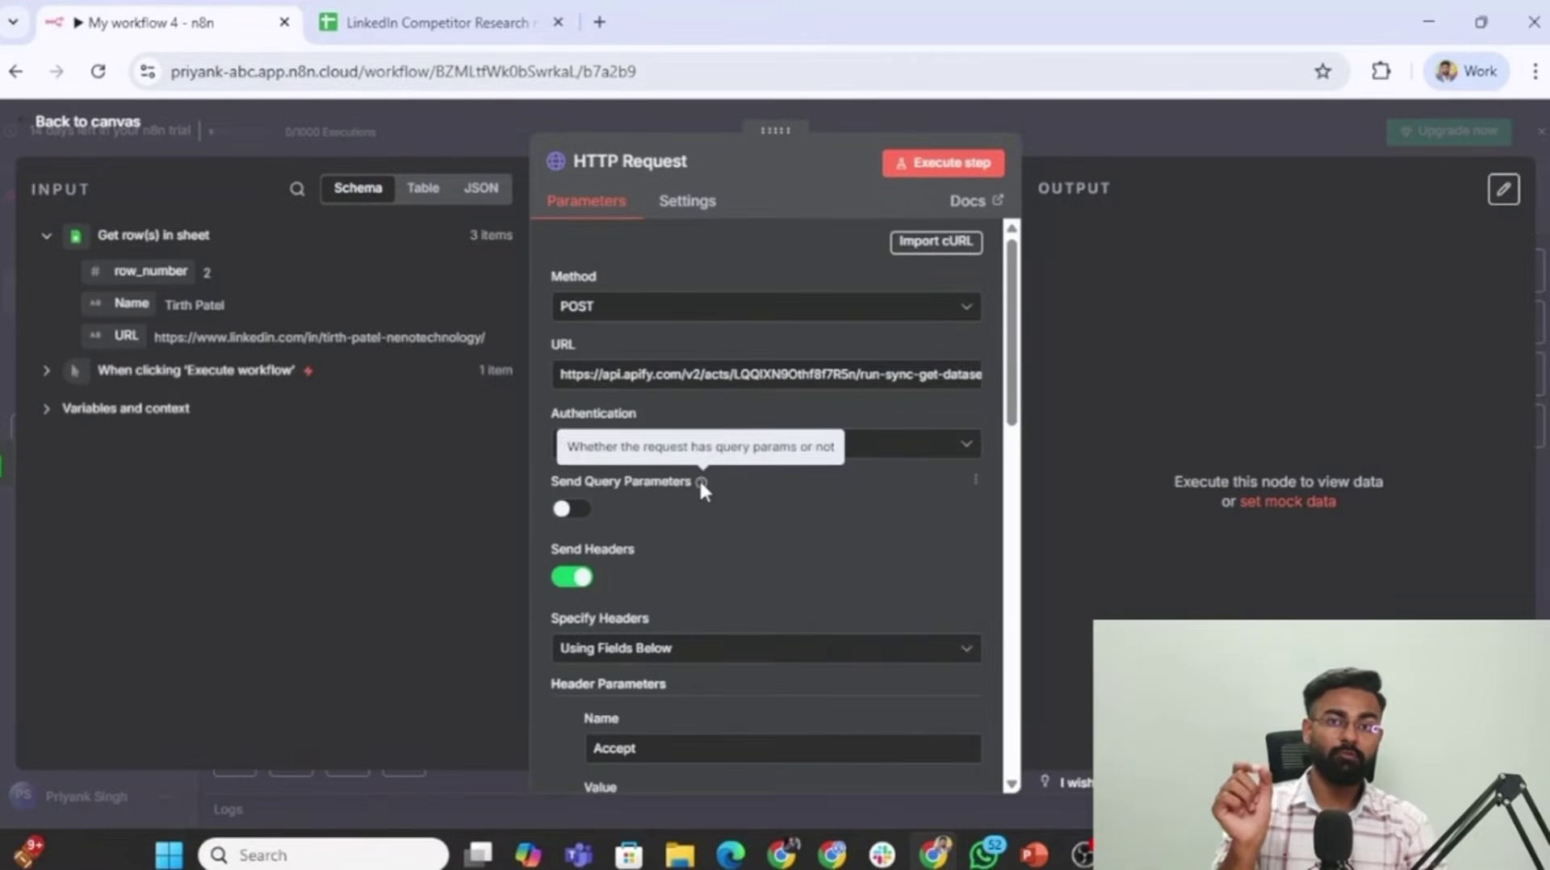
{"action": "scroll", "coordinate": [699, 482], "scroll_direction": "down", "scroll_amount": 2}
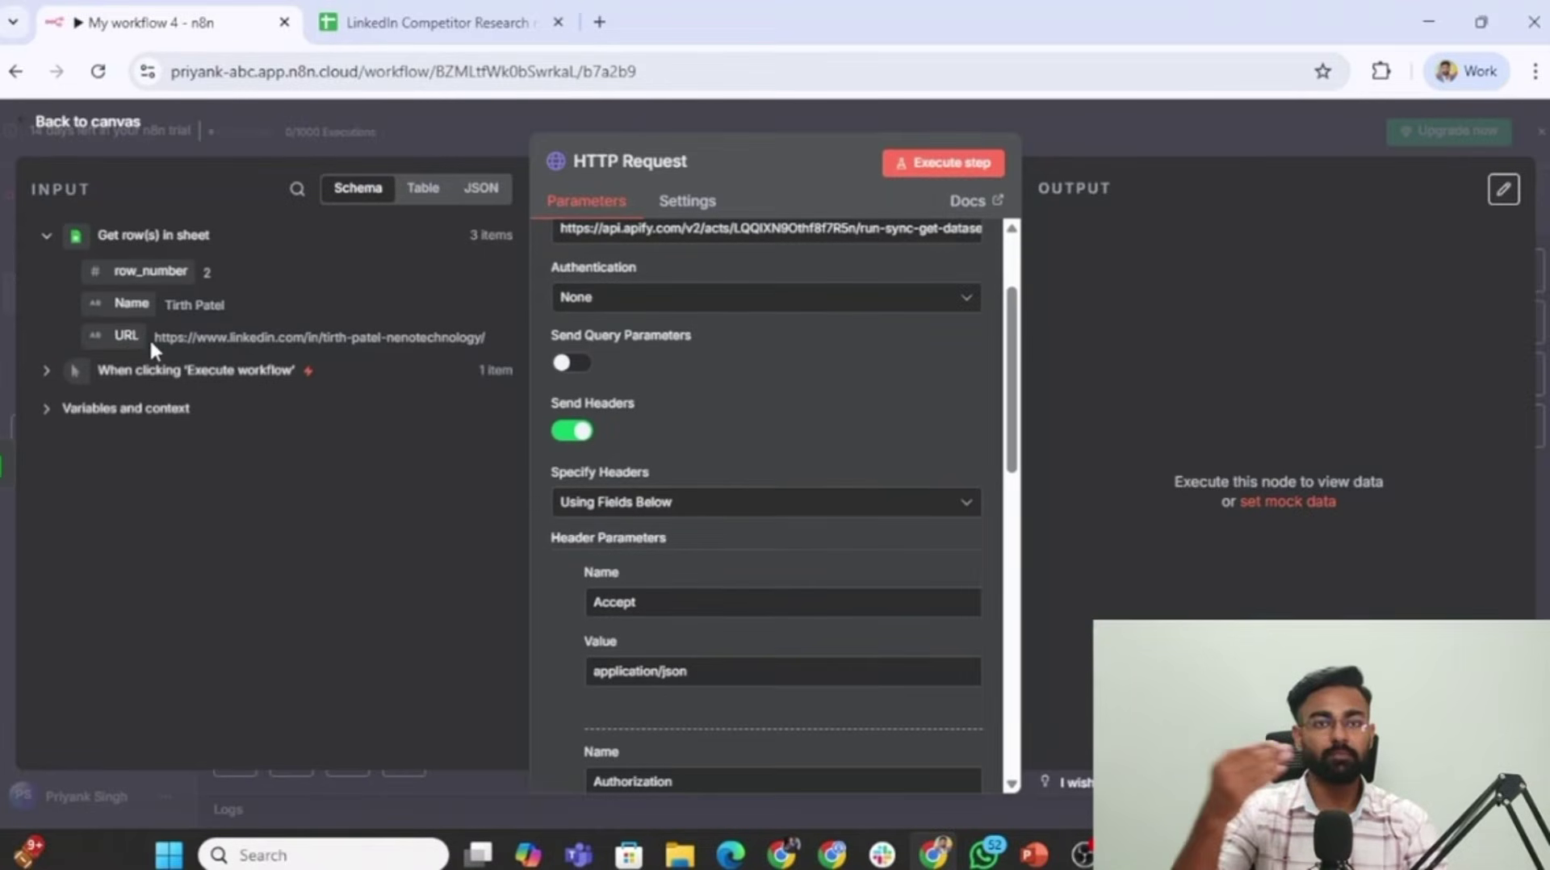
{"action": "key", "text": "Escape"}
{"action": "double_click", "coordinate": [1129, 472]}
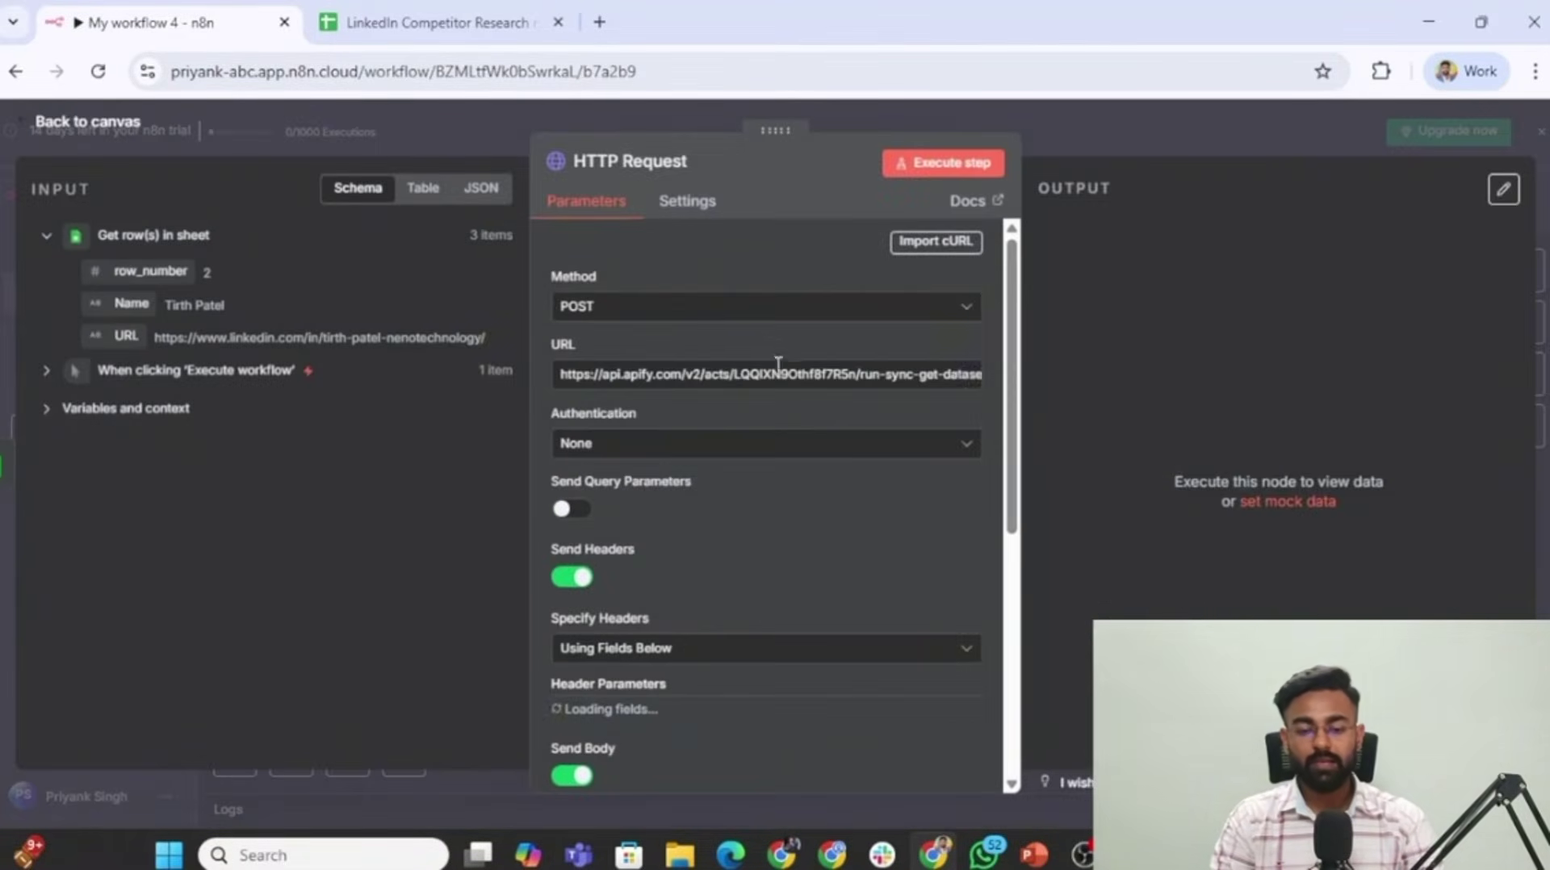
{"action": "scroll", "coordinate": [726, 581], "scroll_direction": "down", "scroll_amount": 10}
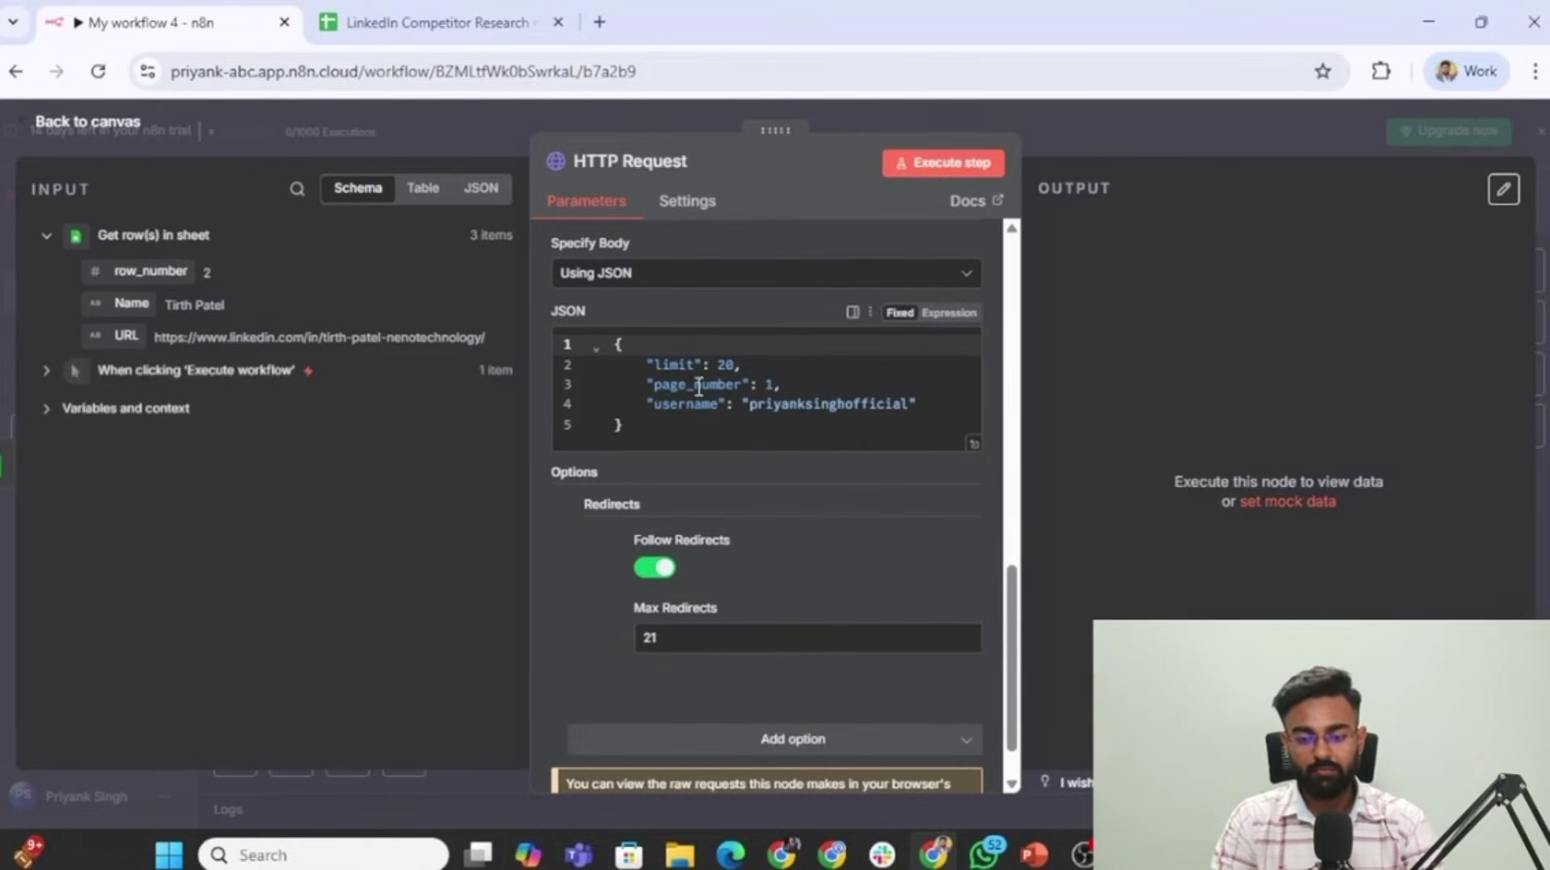
Turn the JSON body into an expression with username set to {{ $json.URL }} and limit 10.
{"action": "left_click", "coordinate": [945, 316]}
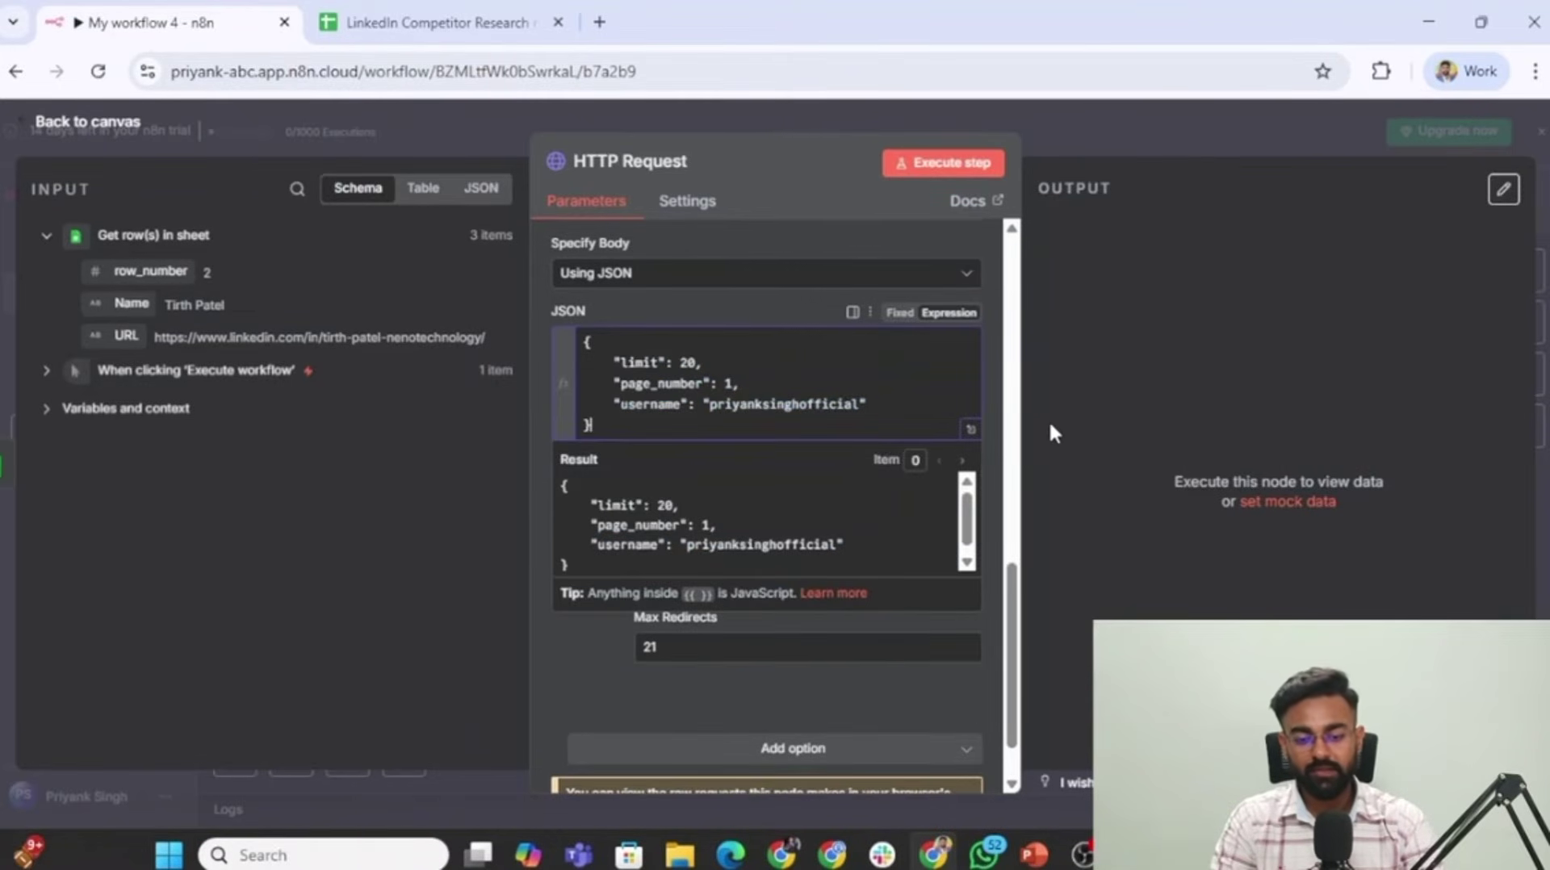
{"action": "left_click", "coordinate": [968, 434]}
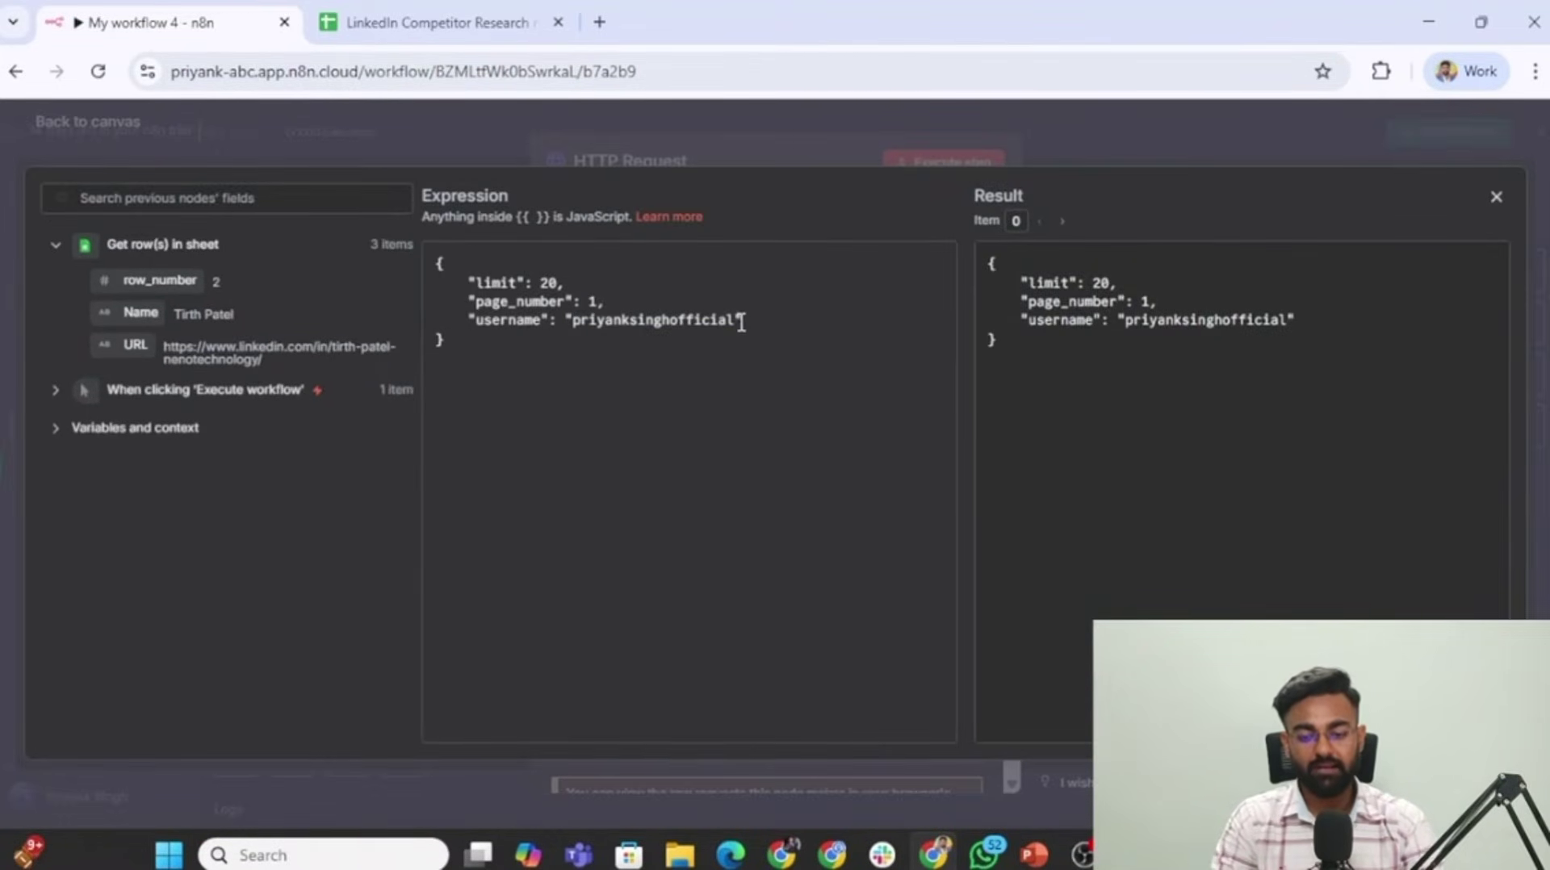
{"action": "left_click_drag", "start_coordinate": [737, 322], "coordinate": [627, 319]}
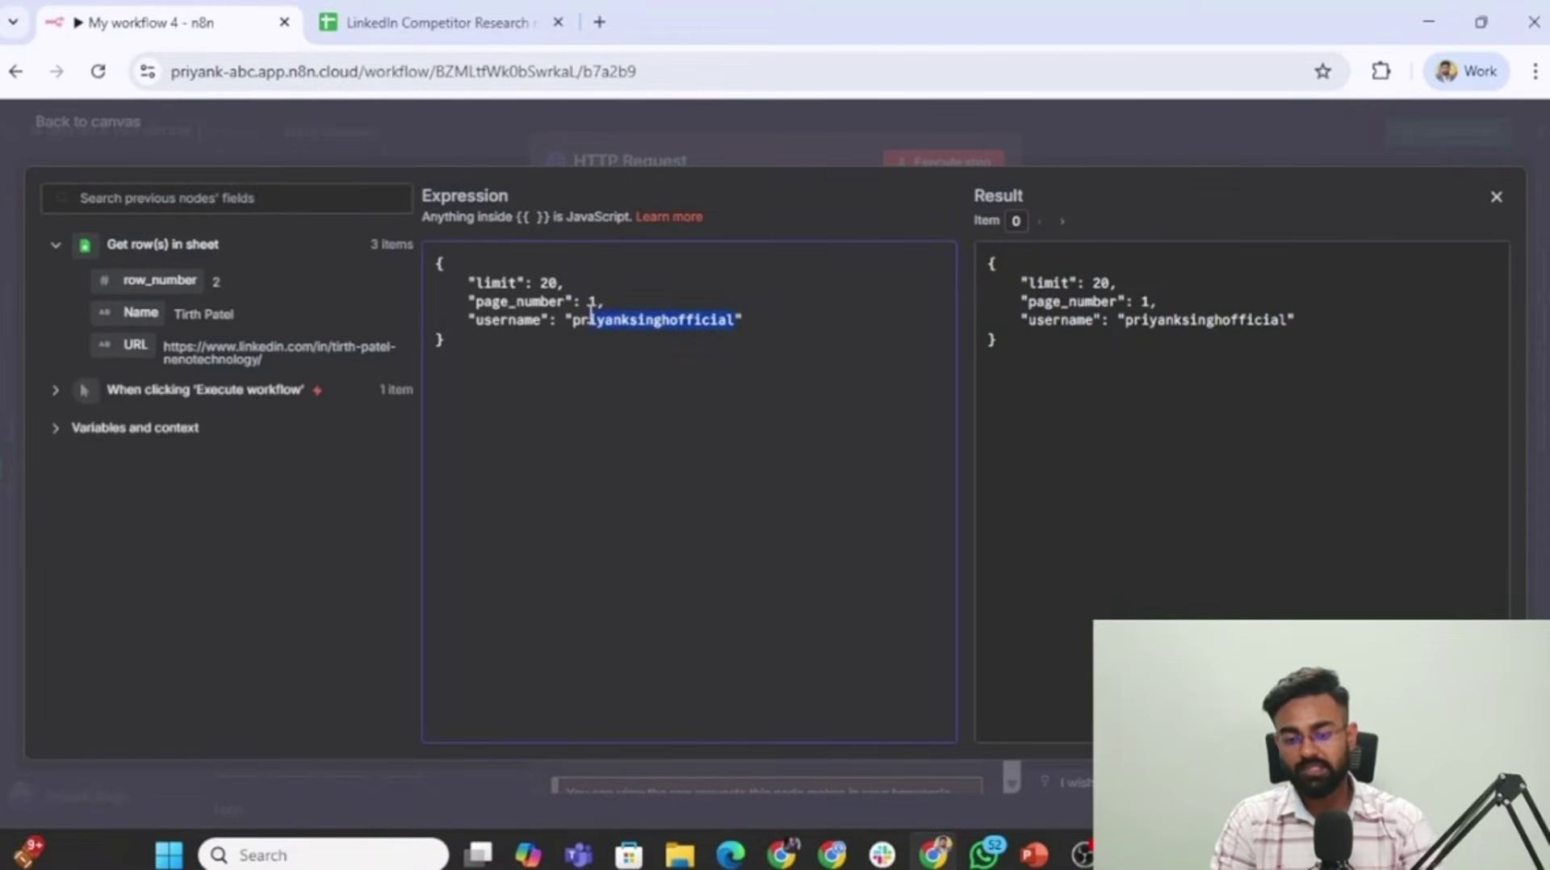
{"action": "key", "text": "BackSpace"}
{"action": "key", "text": "BackSpace"}
{"action": "key", "text": "BackSpace"}
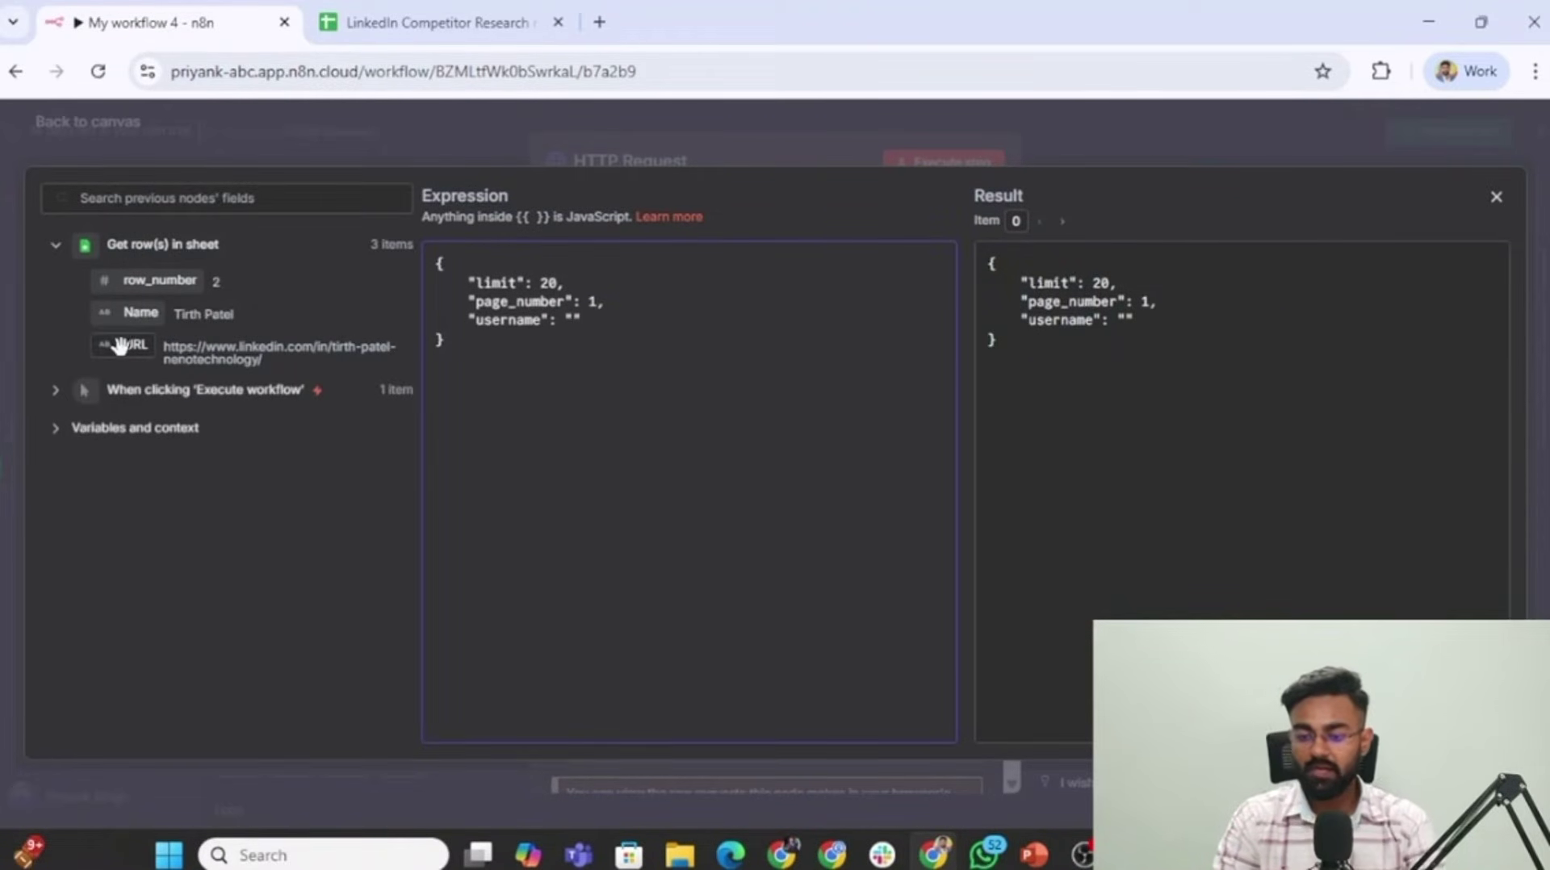
{"action": "left_click_drag", "start_coordinate": [120, 345], "coordinate": [566, 320]}
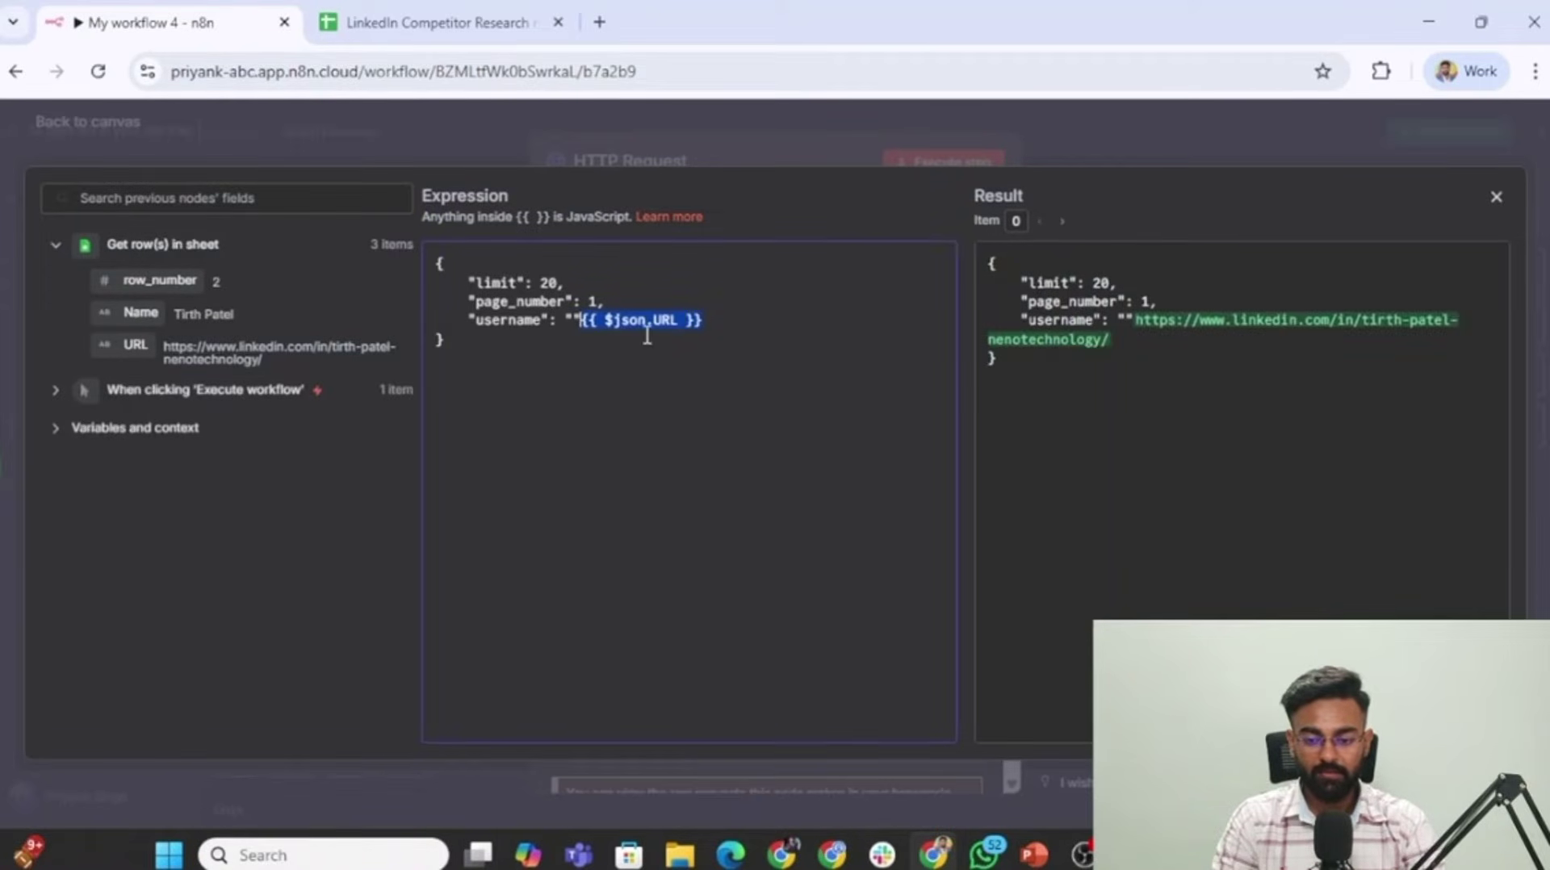
{"action": "left_click", "coordinate": [850, 148]}
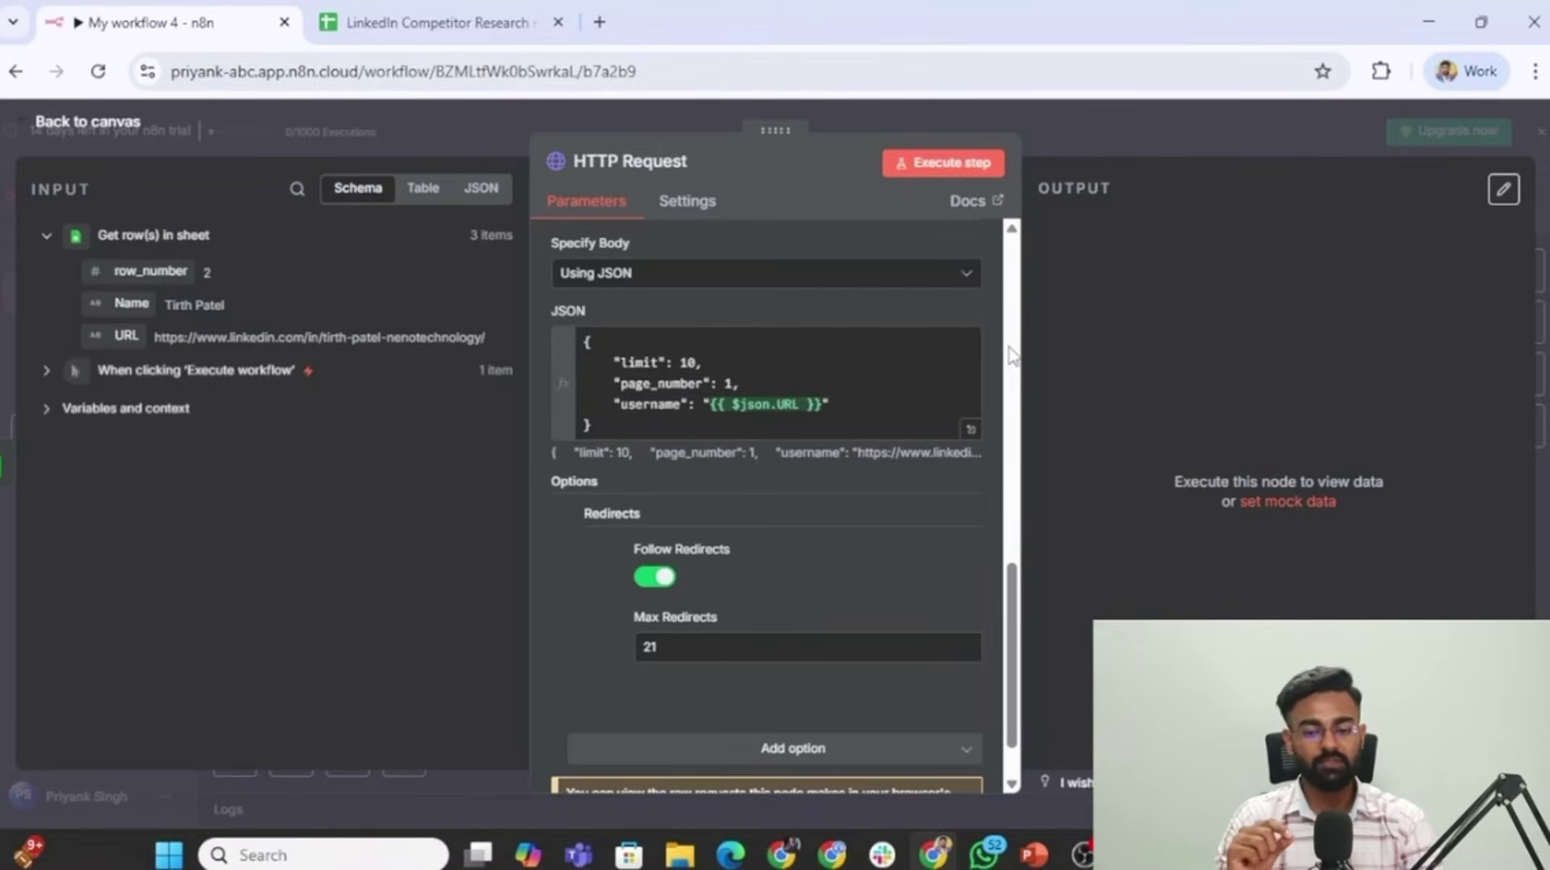
Run the HTTP Request for all three profiles and browse the 30 returned posts in Table view.
{"action": "left_click", "coordinate": [962, 170]}
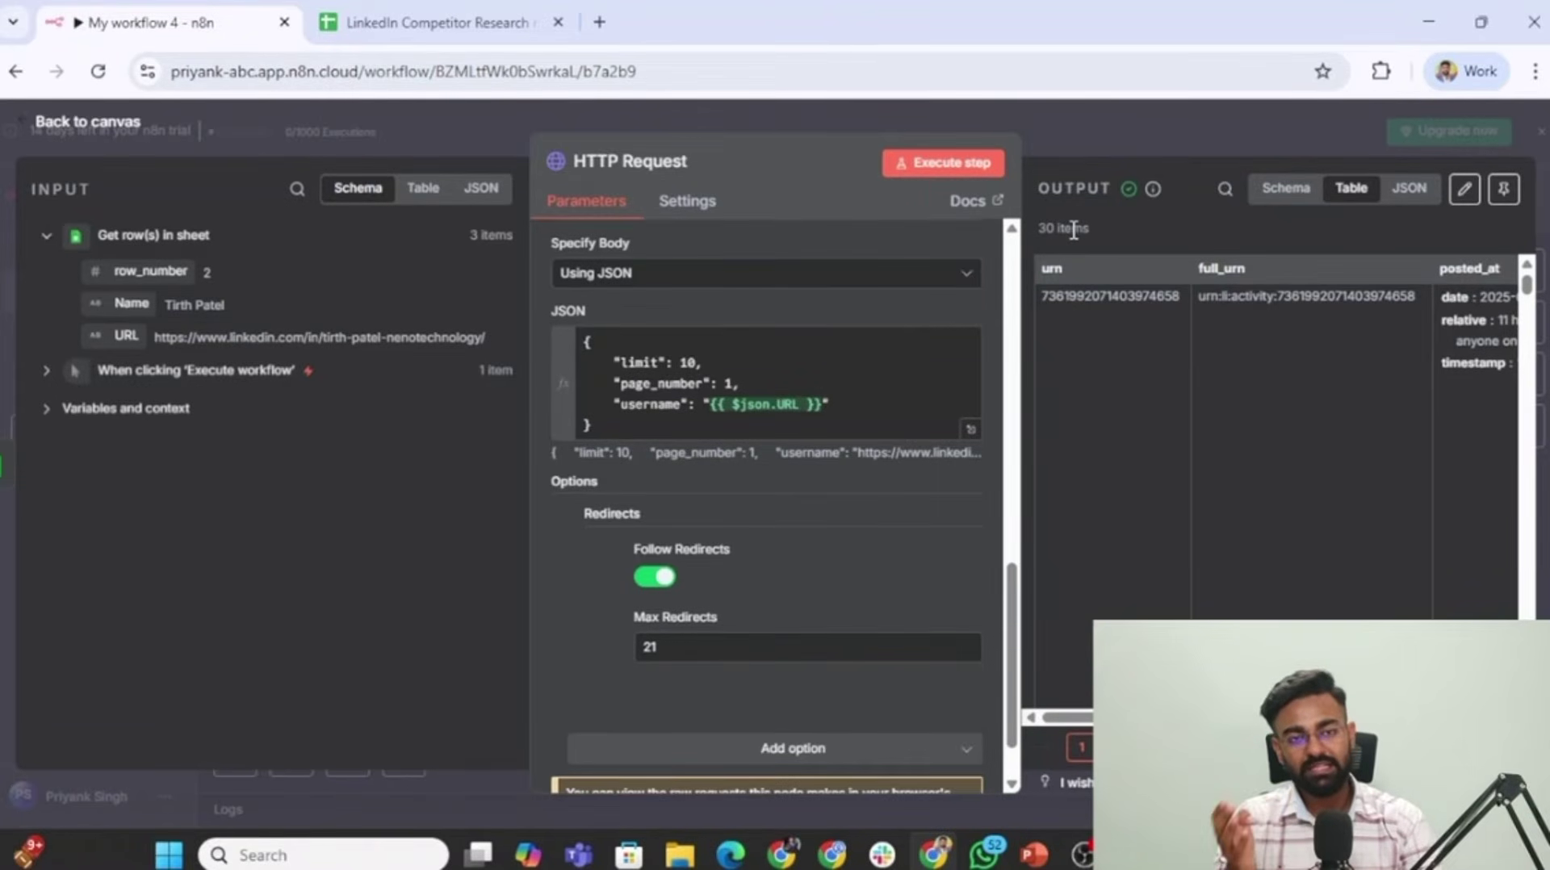
{"action": "scroll", "coordinate": [1260, 335], "scroll_direction": "right", "scroll_amount": 10}
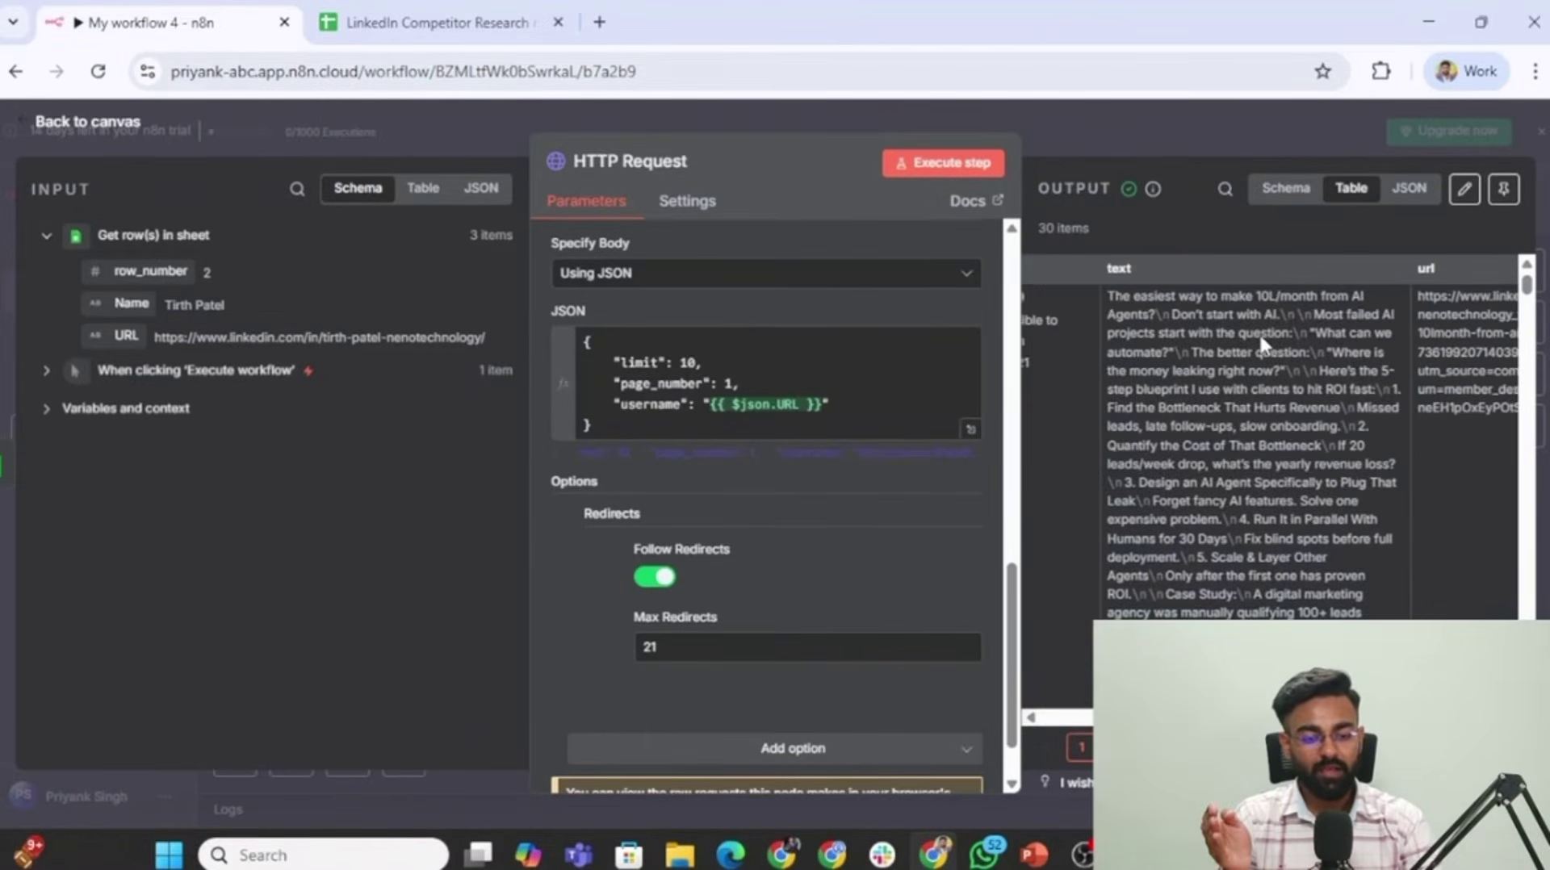
{"action": "scroll", "coordinate": [1262, 335], "scroll_direction": "left", "scroll_amount": 4}
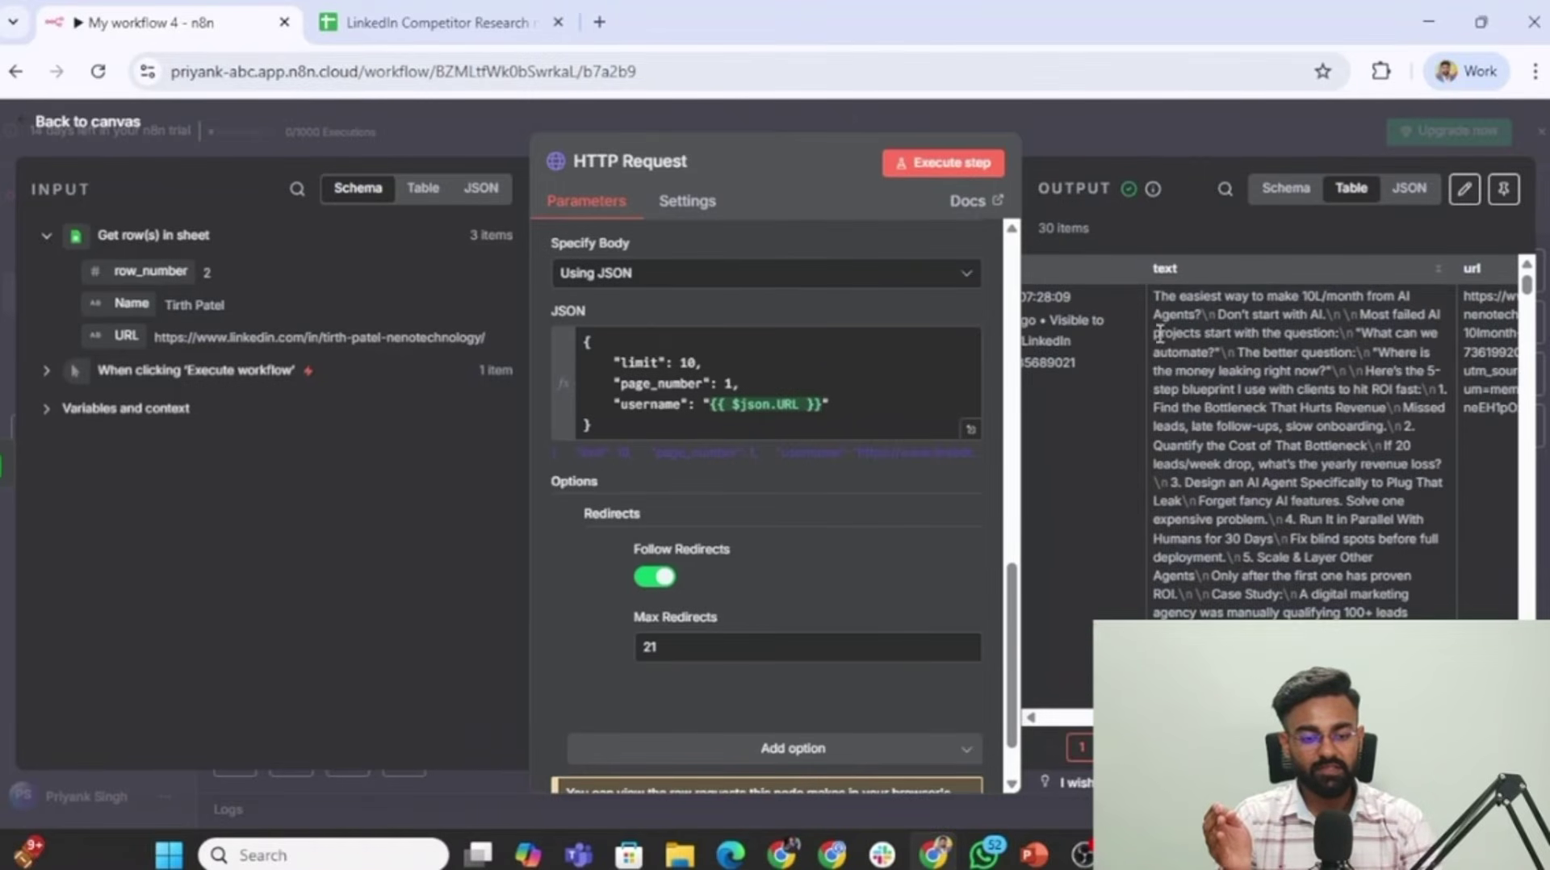
{"action": "scroll", "coordinate": [1285, 452], "scroll_direction": "right", "scroll_amount": 6}
{"action": "scroll", "coordinate": [1187, 386], "scroll_direction": "right", "scroll_amount": 4}
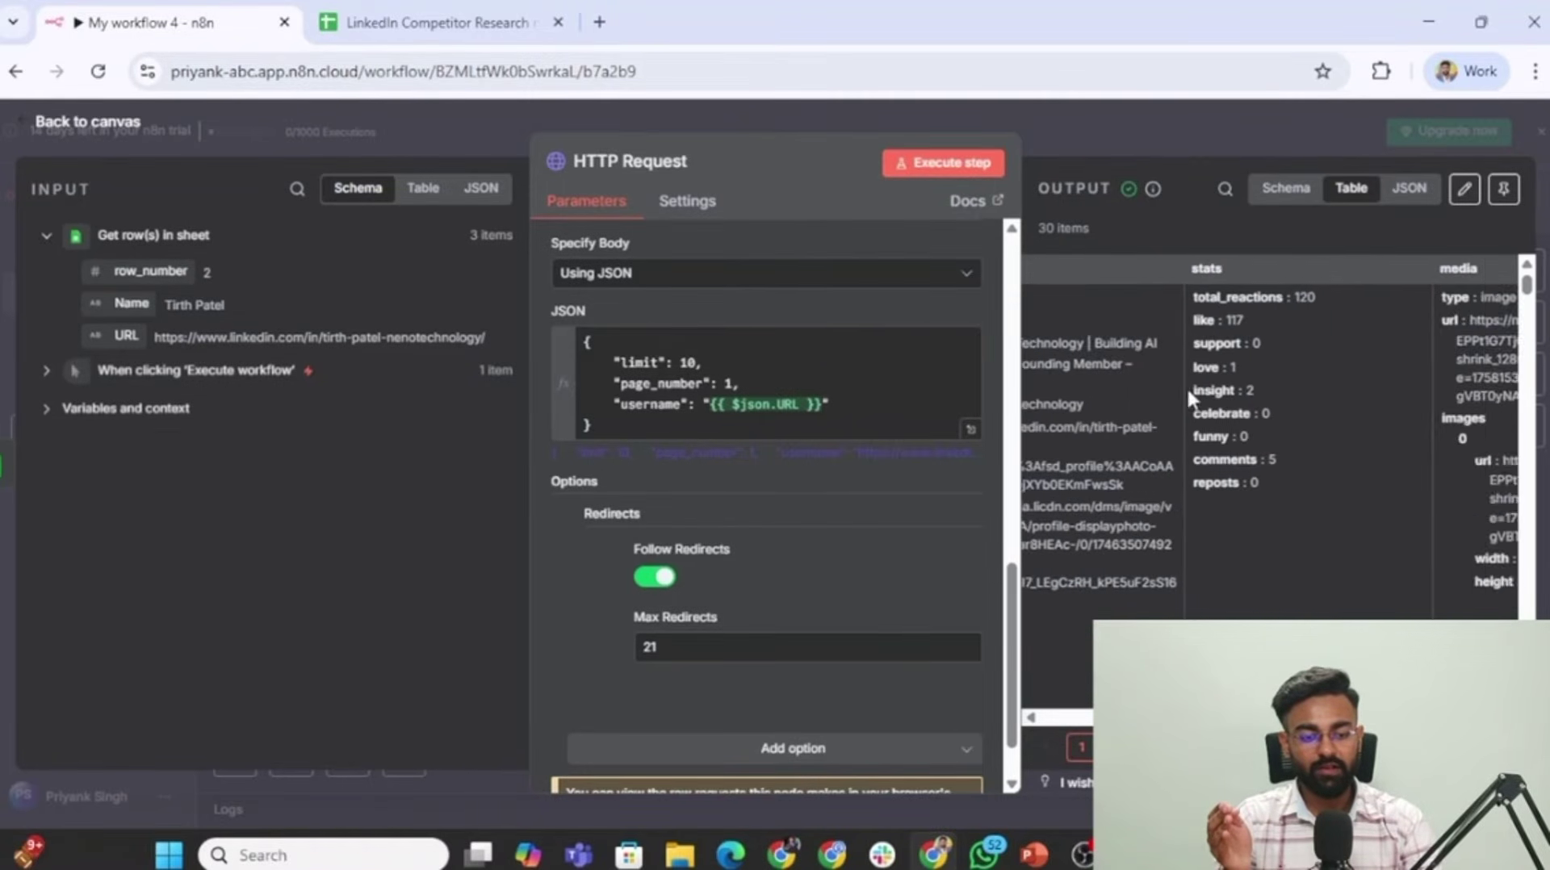
{"action": "scroll", "coordinate": [1186, 386], "scroll_direction": "left", "scroll_amount": 4}
{"action": "scroll", "coordinate": [1322, 285], "scroll_direction": "right", "scroll_amount": 2}
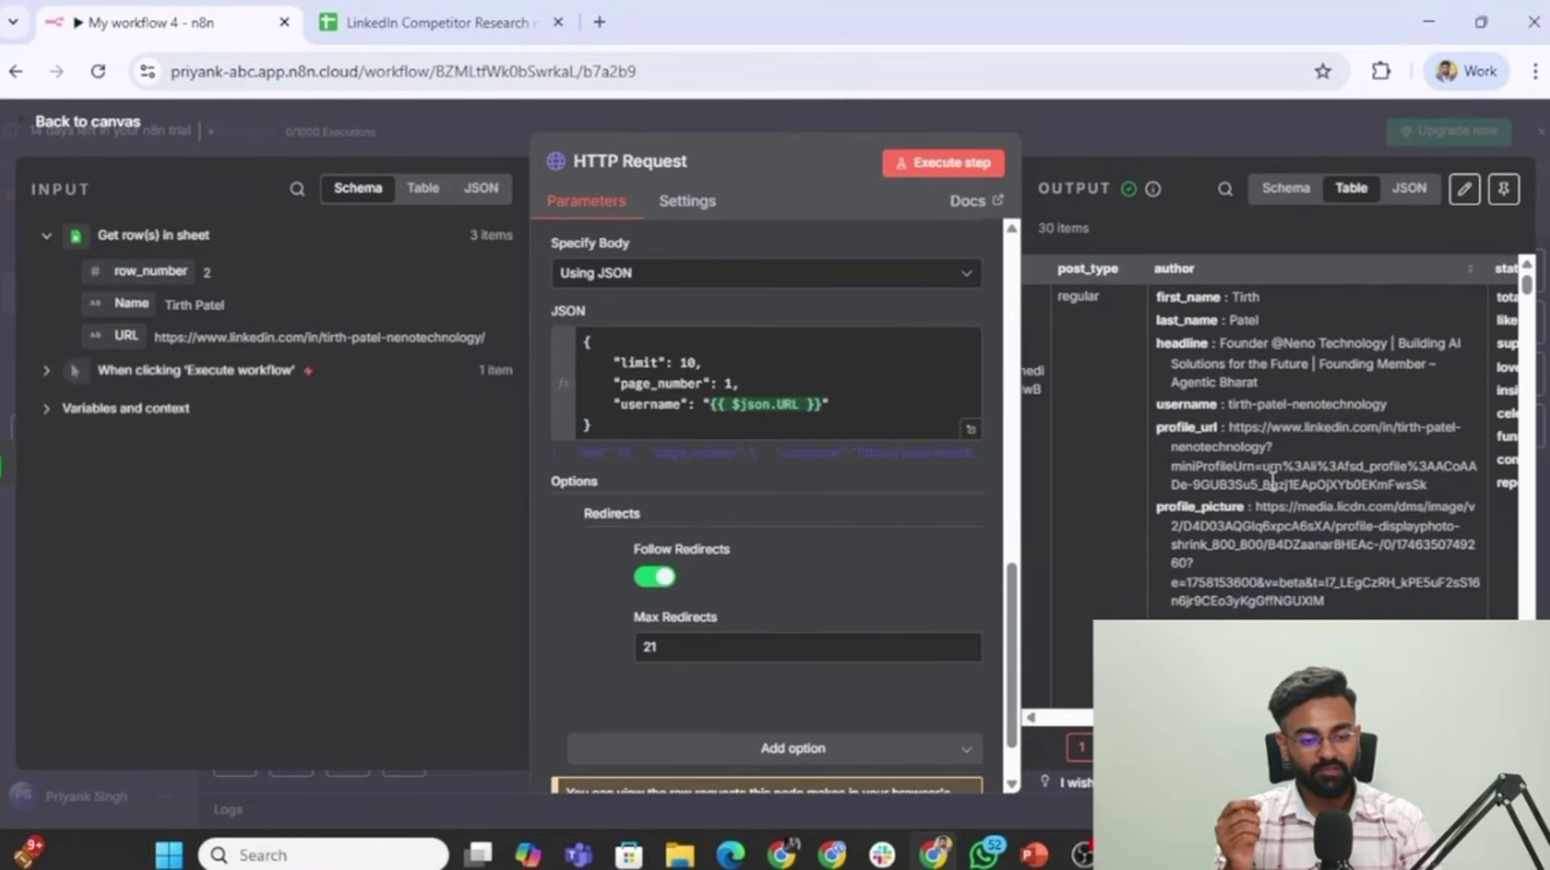
{"action": "scroll", "coordinate": [1268, 491], "scroll_direction": "up", "scroll_amount": 3}
{"action": "scroll", "coordinate": [1268, 501], "scroll_direction": "down", "scroll_amount": 3}
{"action": "scroll", "coordinate": [1268, 490], "scroll_direction": "up", "scroll_amount": 3}
{"action": "scroll", "coordinate": [1267, 502], "scroll_direction": "up", "scroll_amount": 2}
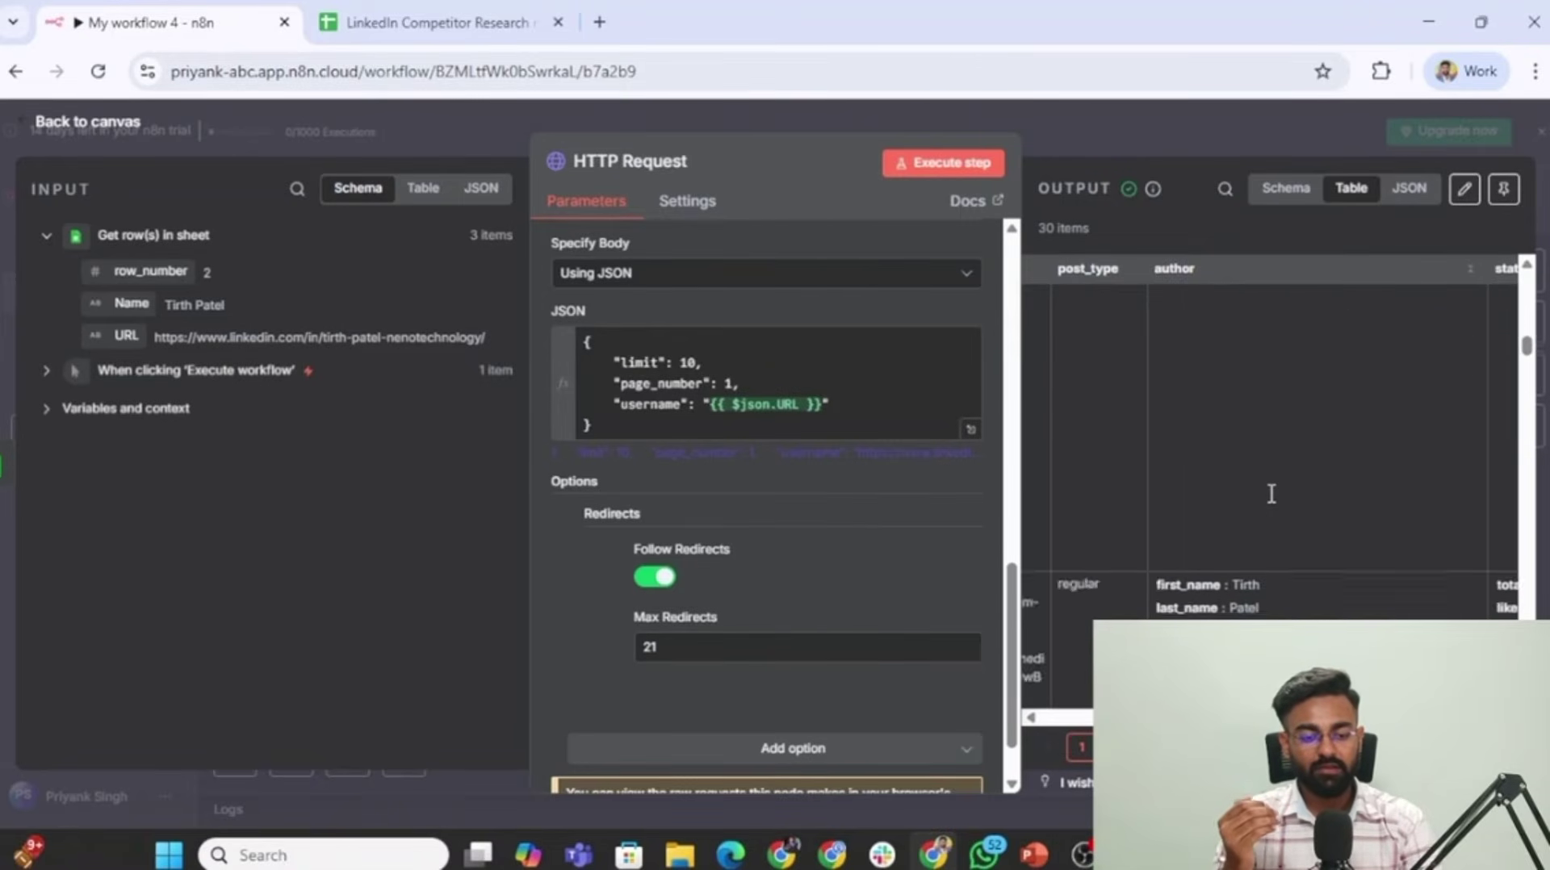
{"action": "scroll", "coordinate": [1267, 502], "scroll_direction": "down", "scroll_amount": 3}
{"action": "scroll", "coordinate": [1267, 503], "scroll_direction": "up", "scroll_amount": 3}
{"action": "scroll", "coordinate": [1268, 502], "scroll_direction": "down", "scroll_amount": 4}
{"action": "scroll", "coordinate": [1272, 502], "scroll_direction": "down", "scroll_amount": 1}
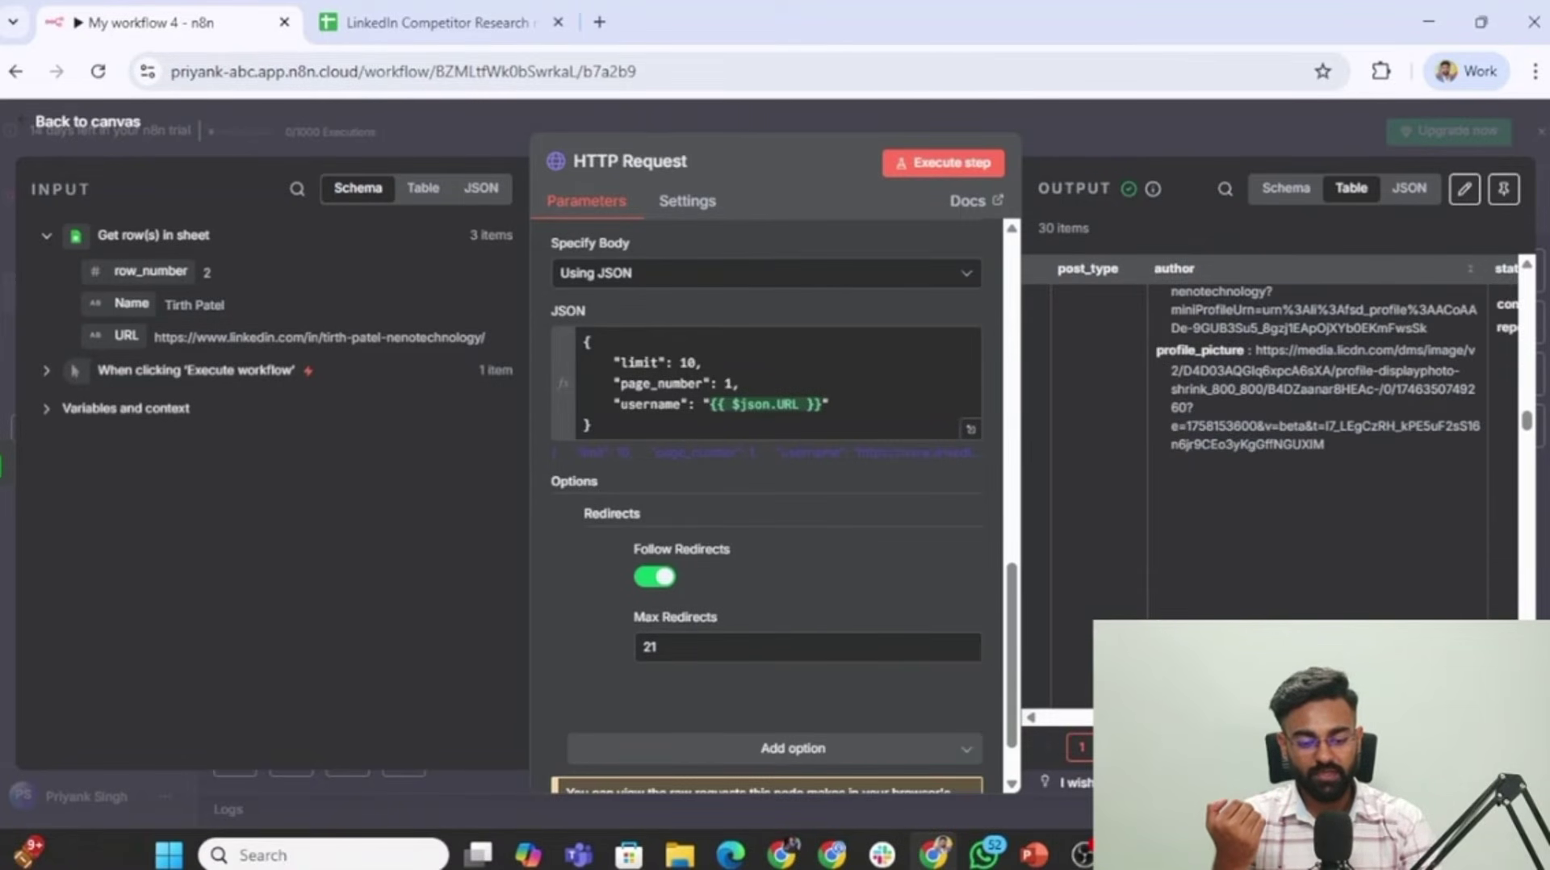
{"action": "scroll", "coordinate": [1292, 380], "scroll_direction": "right", "scroll_amount": 6}
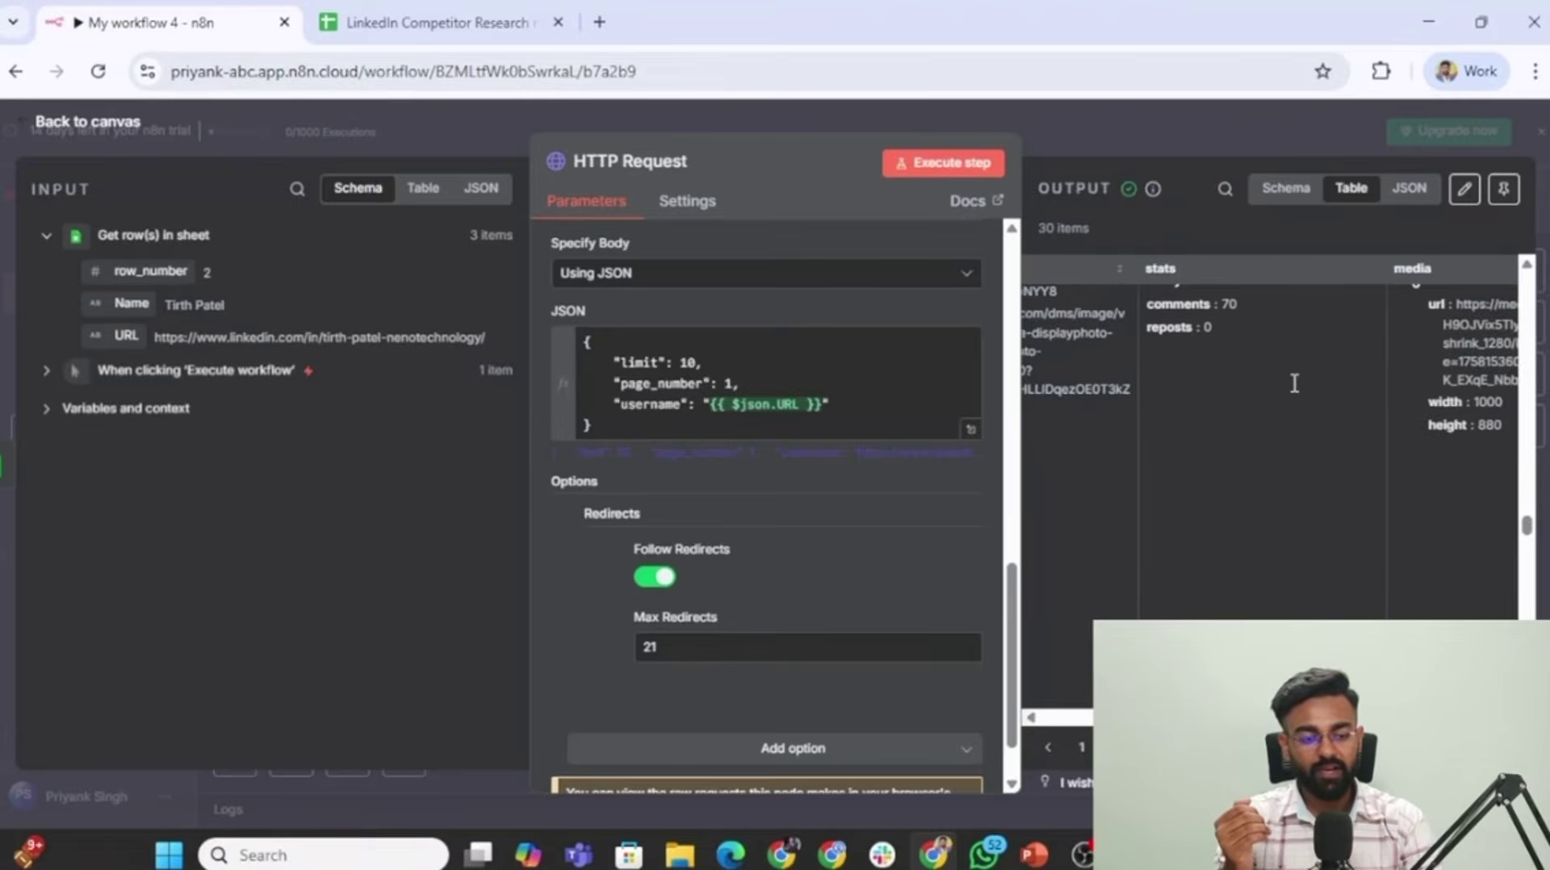
{"action": "scroll", "coordinate": [1292, 380], "scroll_direction": "down", "scroll_amount": 3}
{"action": "scroll", "coordinate": [1294, 488], "scroll_direction": "left", "scroll_amount": 6}
{"action": "scroll", "coordinate": [1295, 492], "scroll_direction": "down", "scroll_amount": 3}
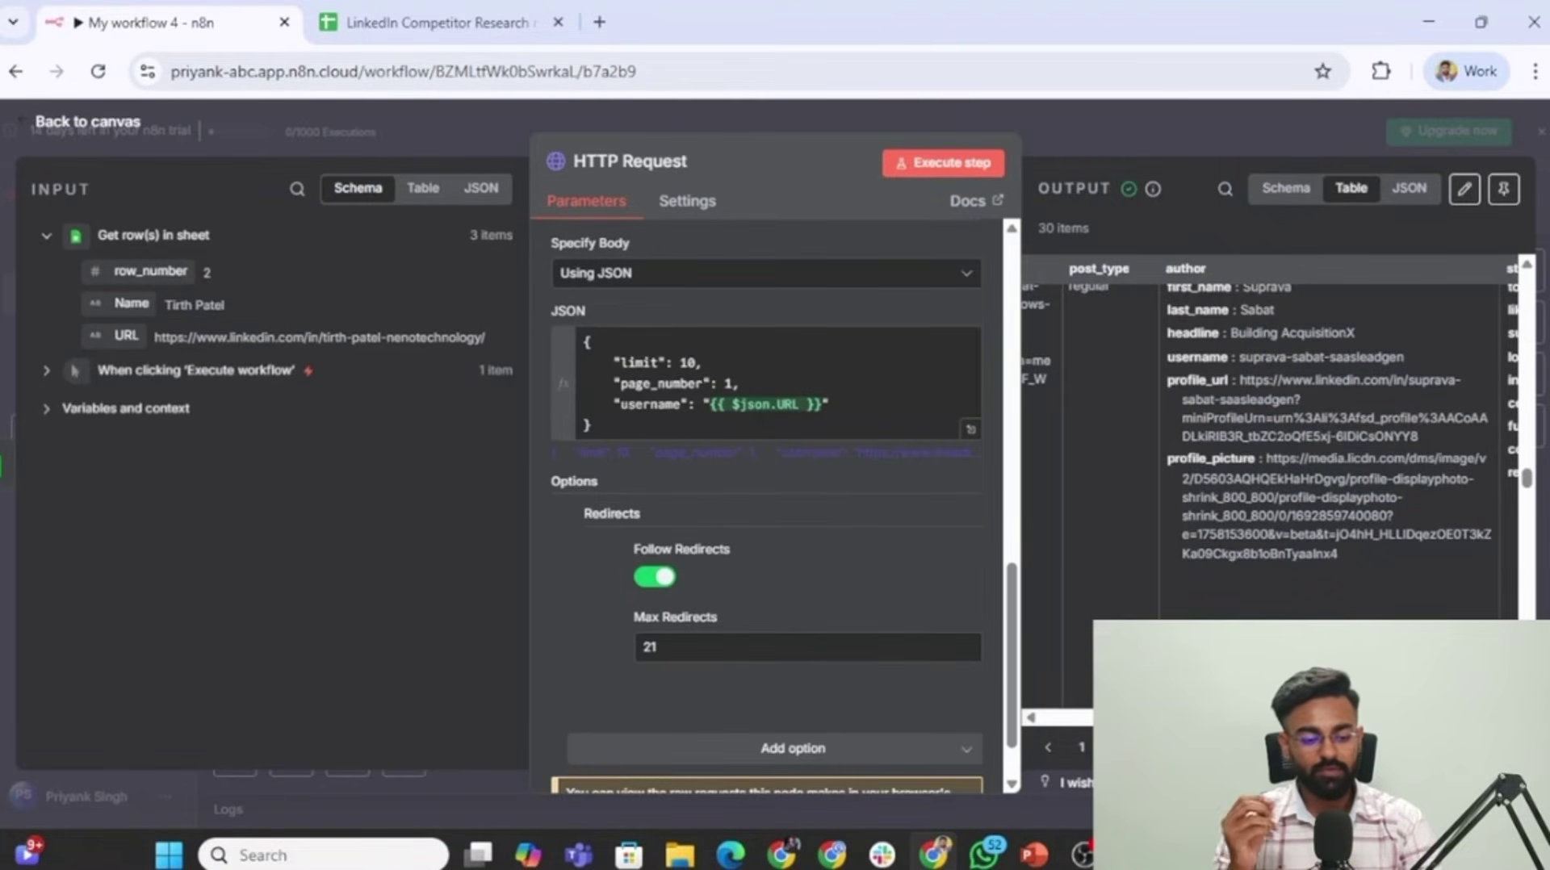
{"action": "scroll", "coordinate": [1211, 488], "scroll_direction": "up", "scroll_amount": 7}
{"action": "key", "text": "Escape"}
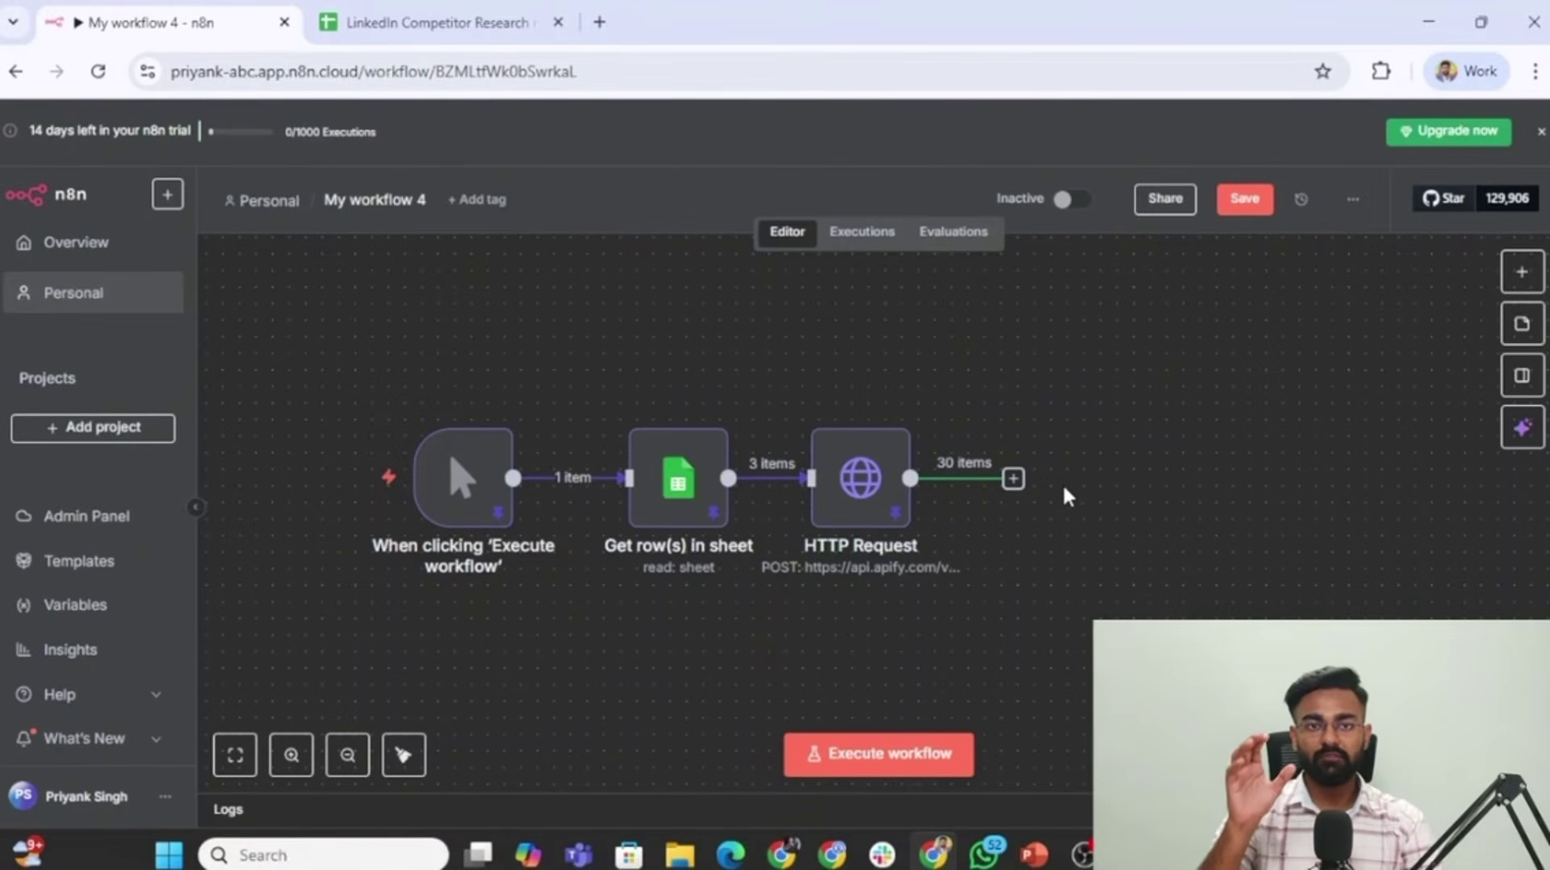
Add a Filter after HTTP Request keeping posts whose stats.total_reactions is greater than 500.
{"action": "left_click", "coordinate": [1012, 479]}
{"action": "type", "text": "filte"}
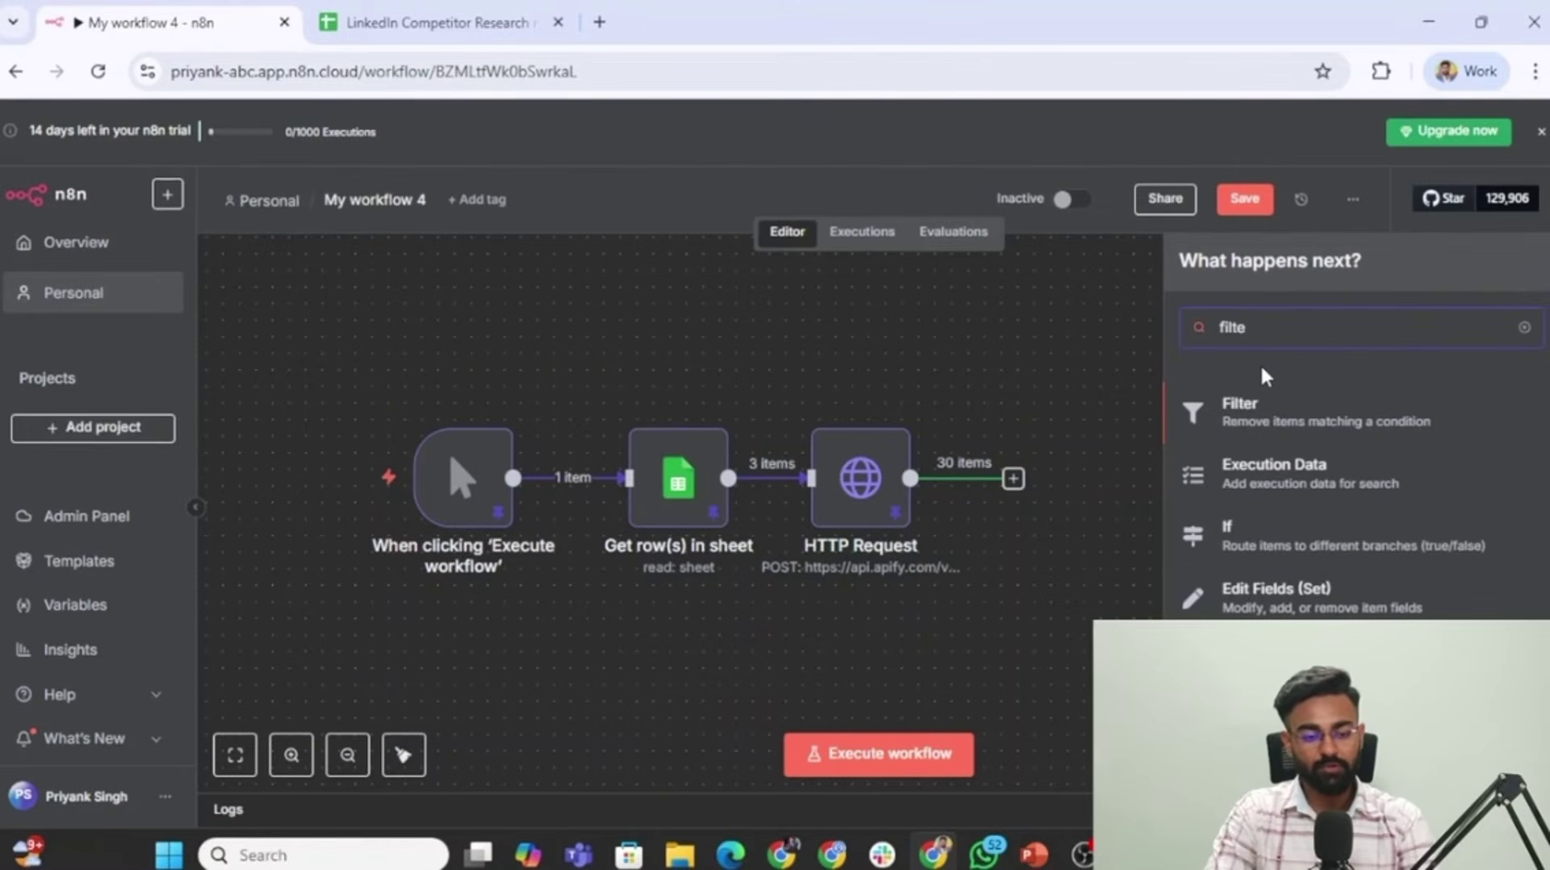
{"action": "left_click", "coordinate": [1300, 420]}
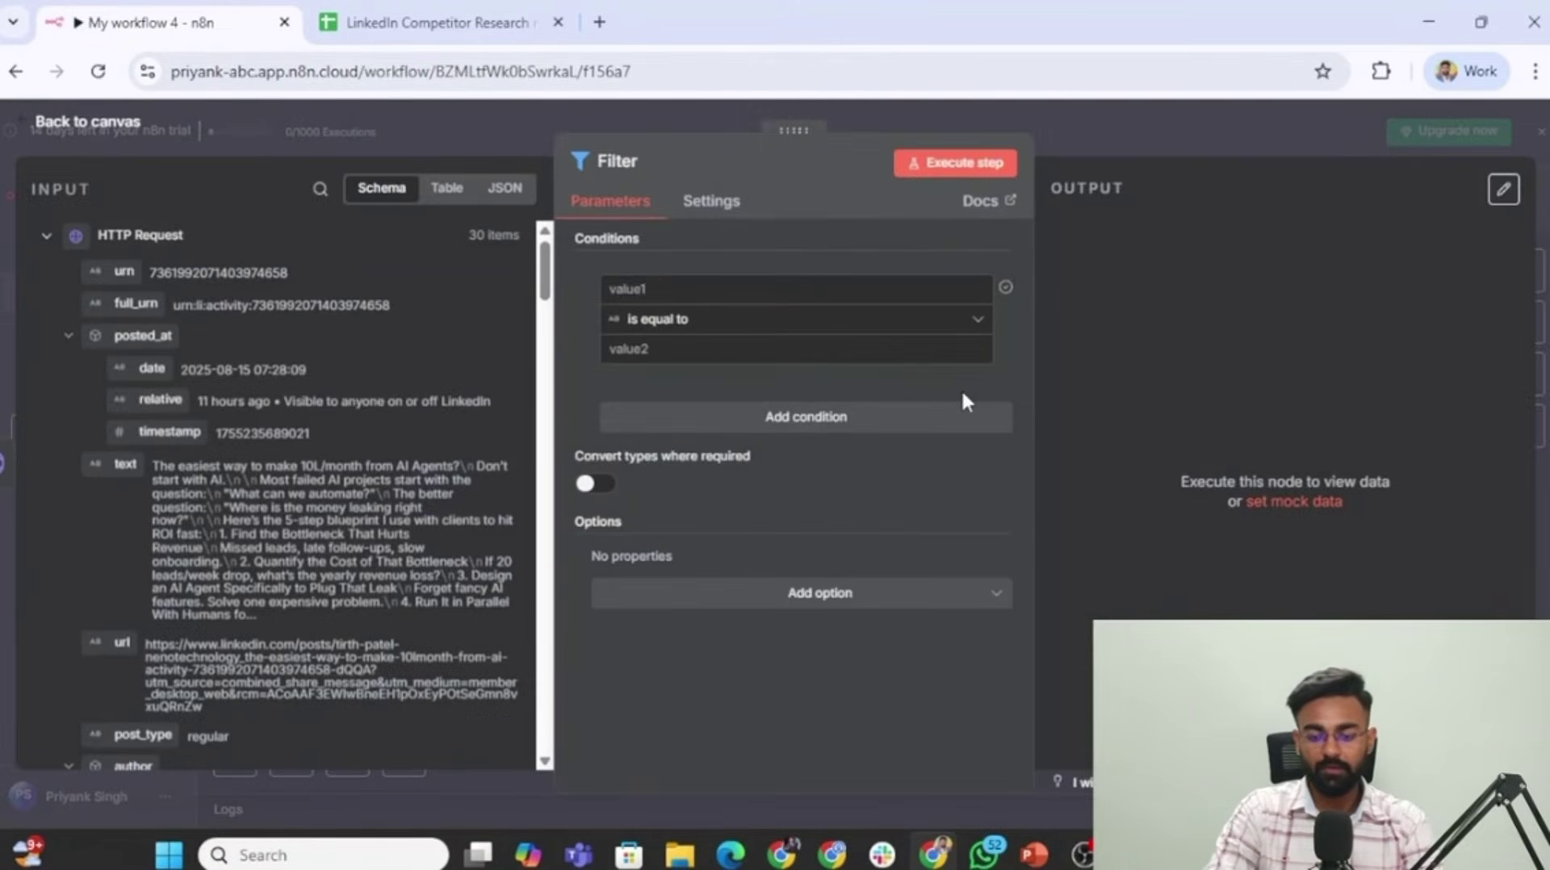
{"action": "scroll", "coordinate": [220, 487], "scroll_direction": "down", "scroll_amount": 5}
{"action": "scroll", "coordinate": [223, 493], "scroll_direction": "down", "scroll_amount": 4}
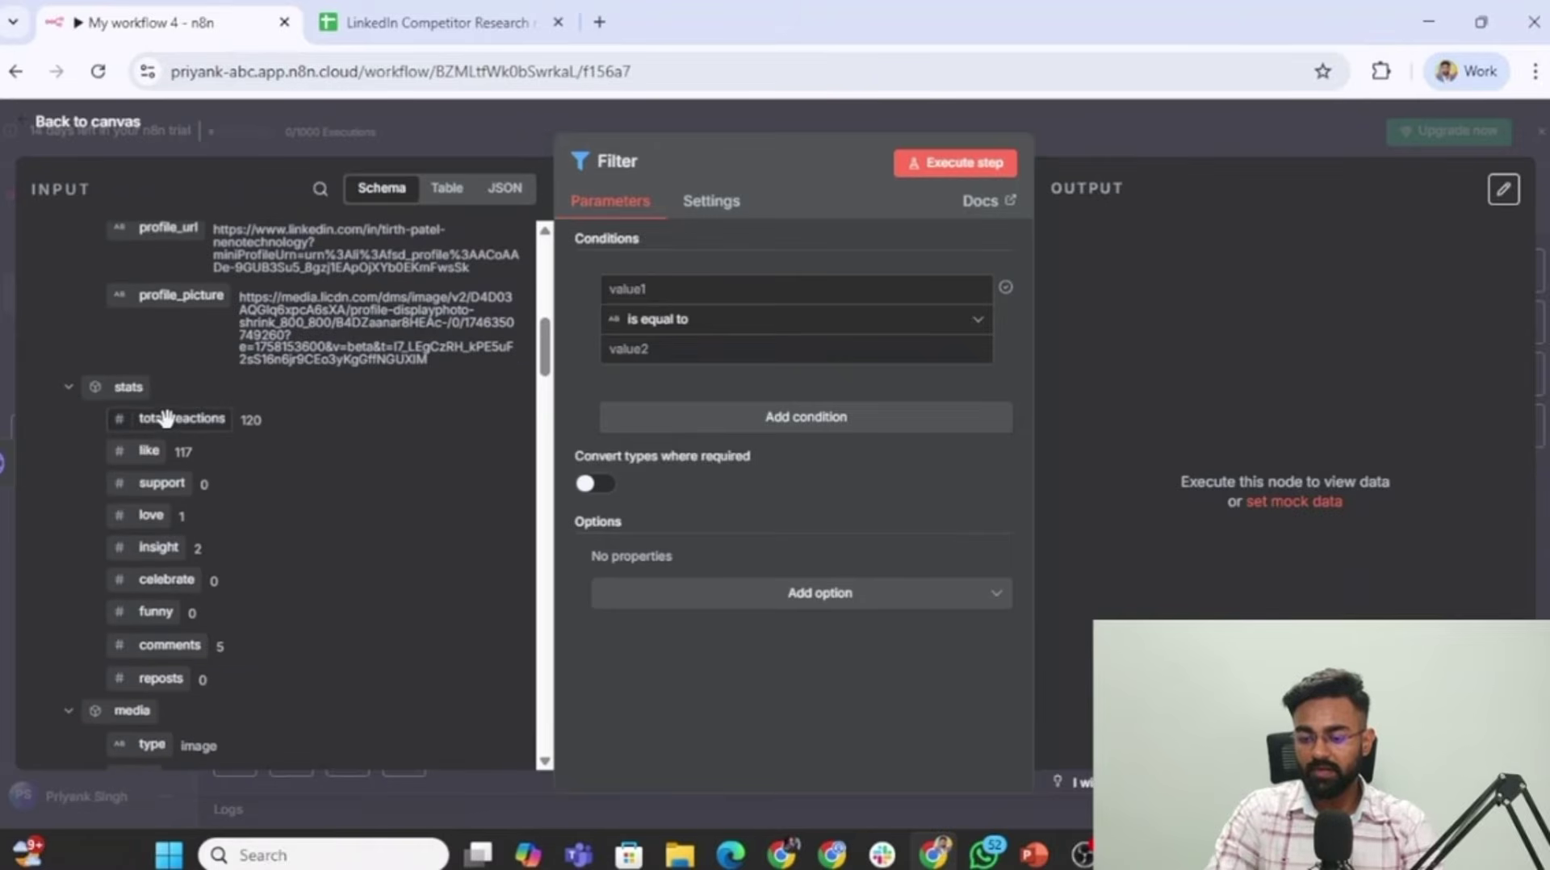
{"action": "left_click_drag", "start_coordinate": [164, 418], "coordinate": [642, 289]}
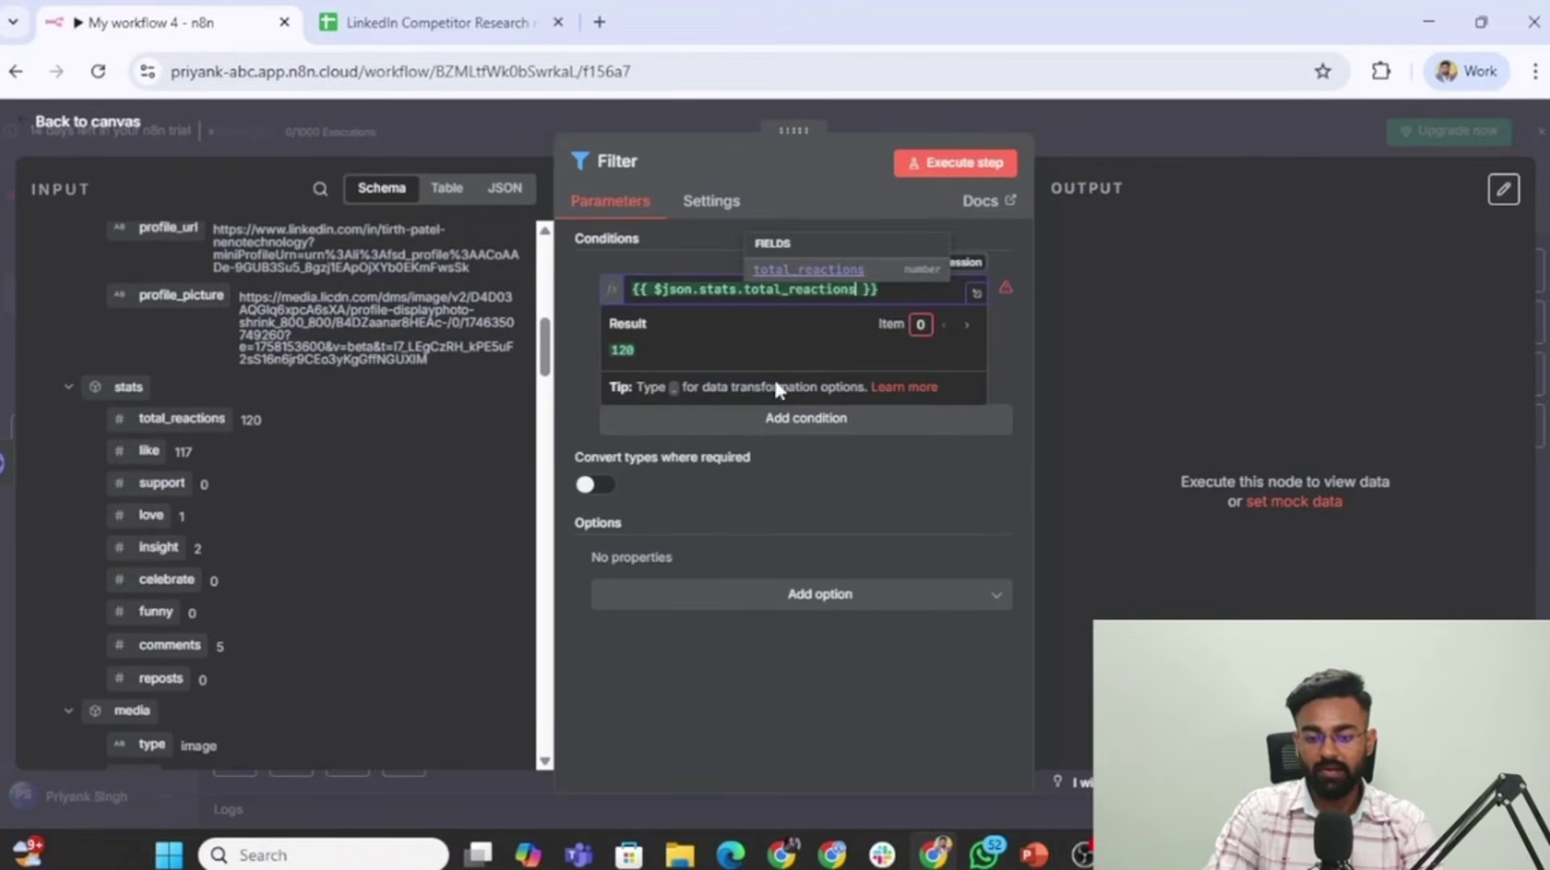
{"action": "left_click", "coordinate": [628, 260]}
{"action": "left_click", "coordinate": [929, 320]}
{"action": "mouse_move", "coordinate": [953, 408]}
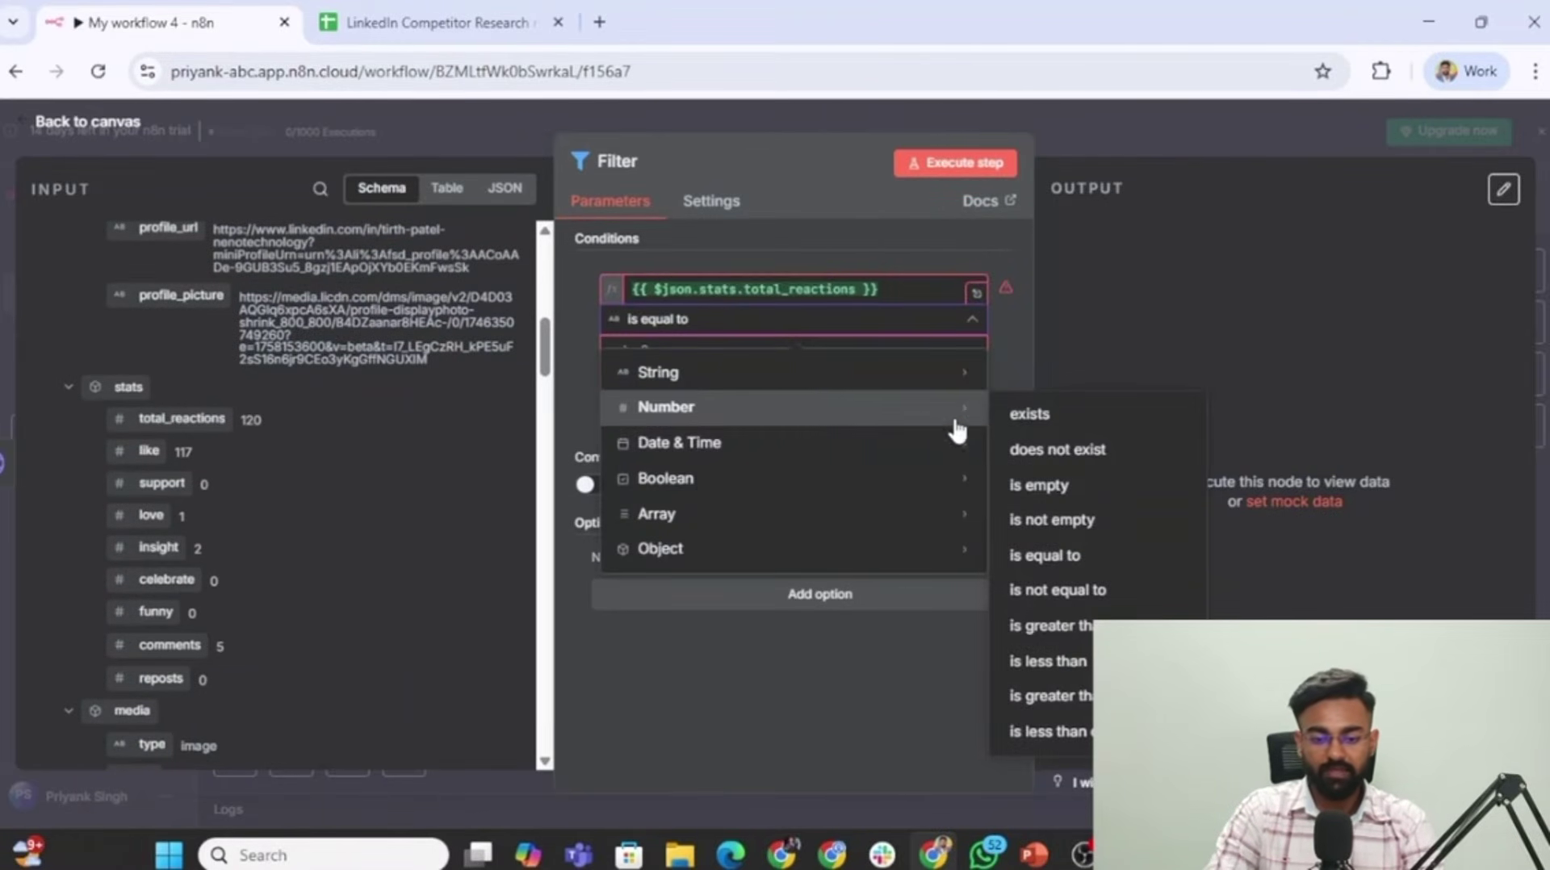
{"action": "left_click", "coordinate": [1082, 628]}
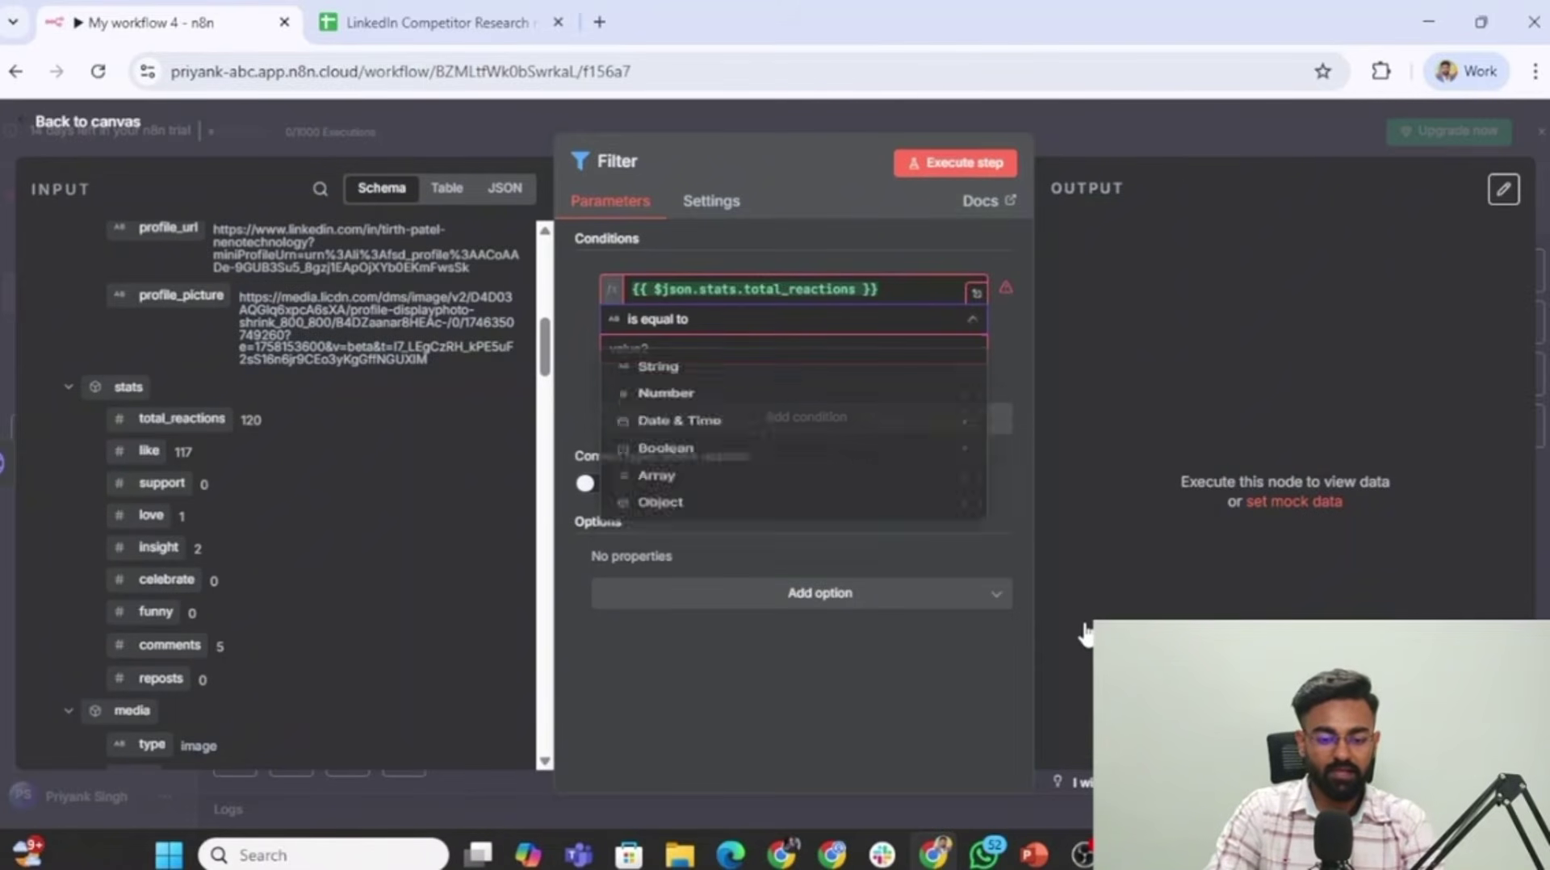
{"action": "left_click", "coordinate": [628, 342]}
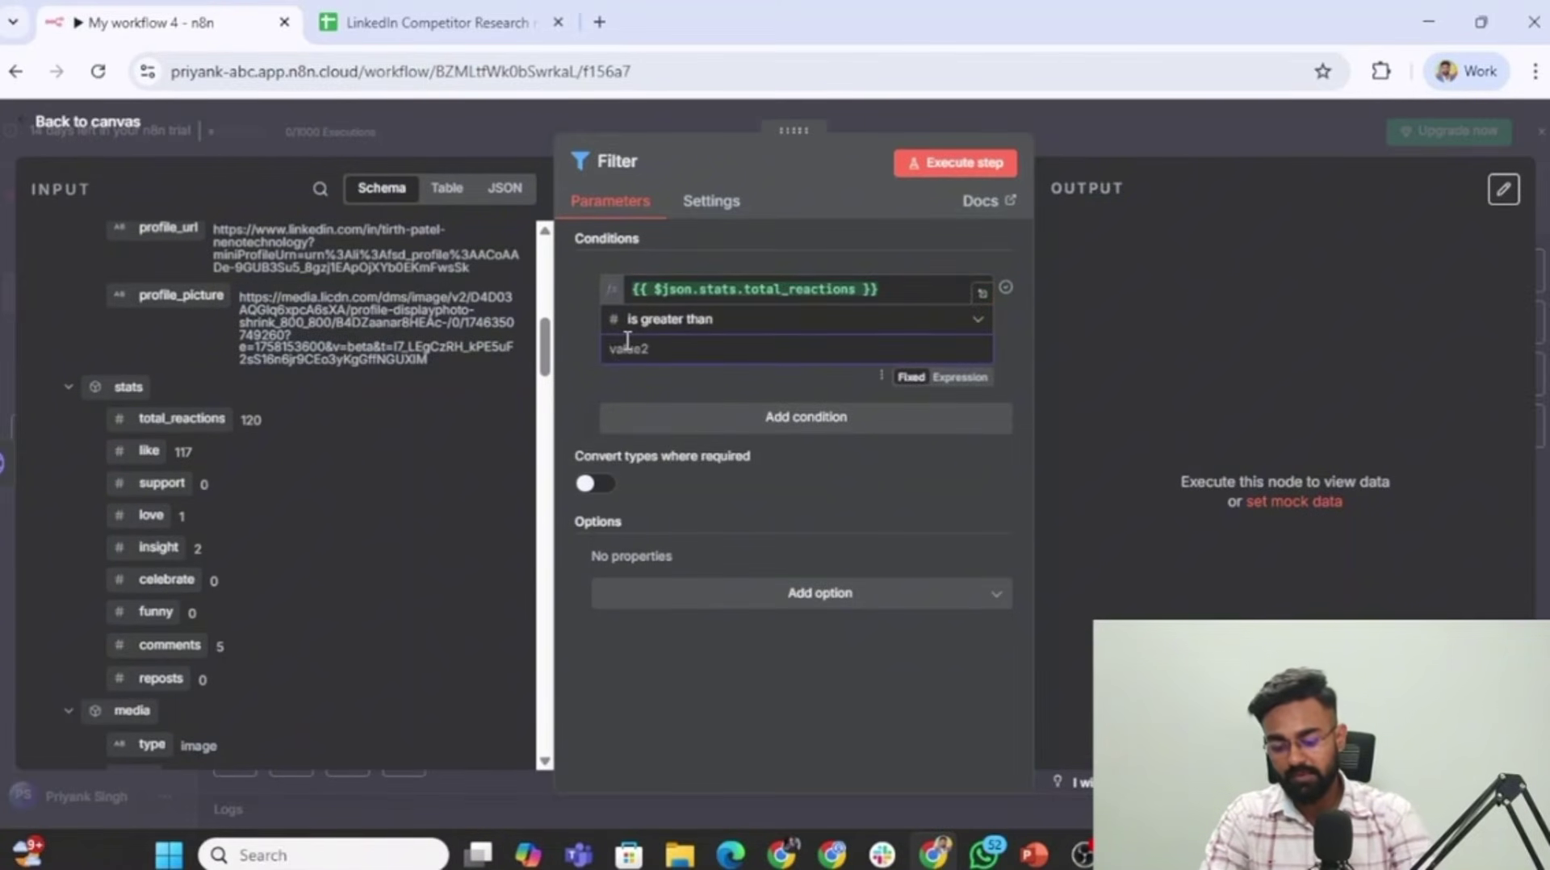
{"action": "type", "text": "500"}
Run the Filter, seeing 10 of 30 posts kept, and return to the canvas.
{"action": "left_click", "coordinate": [1000, 168]}
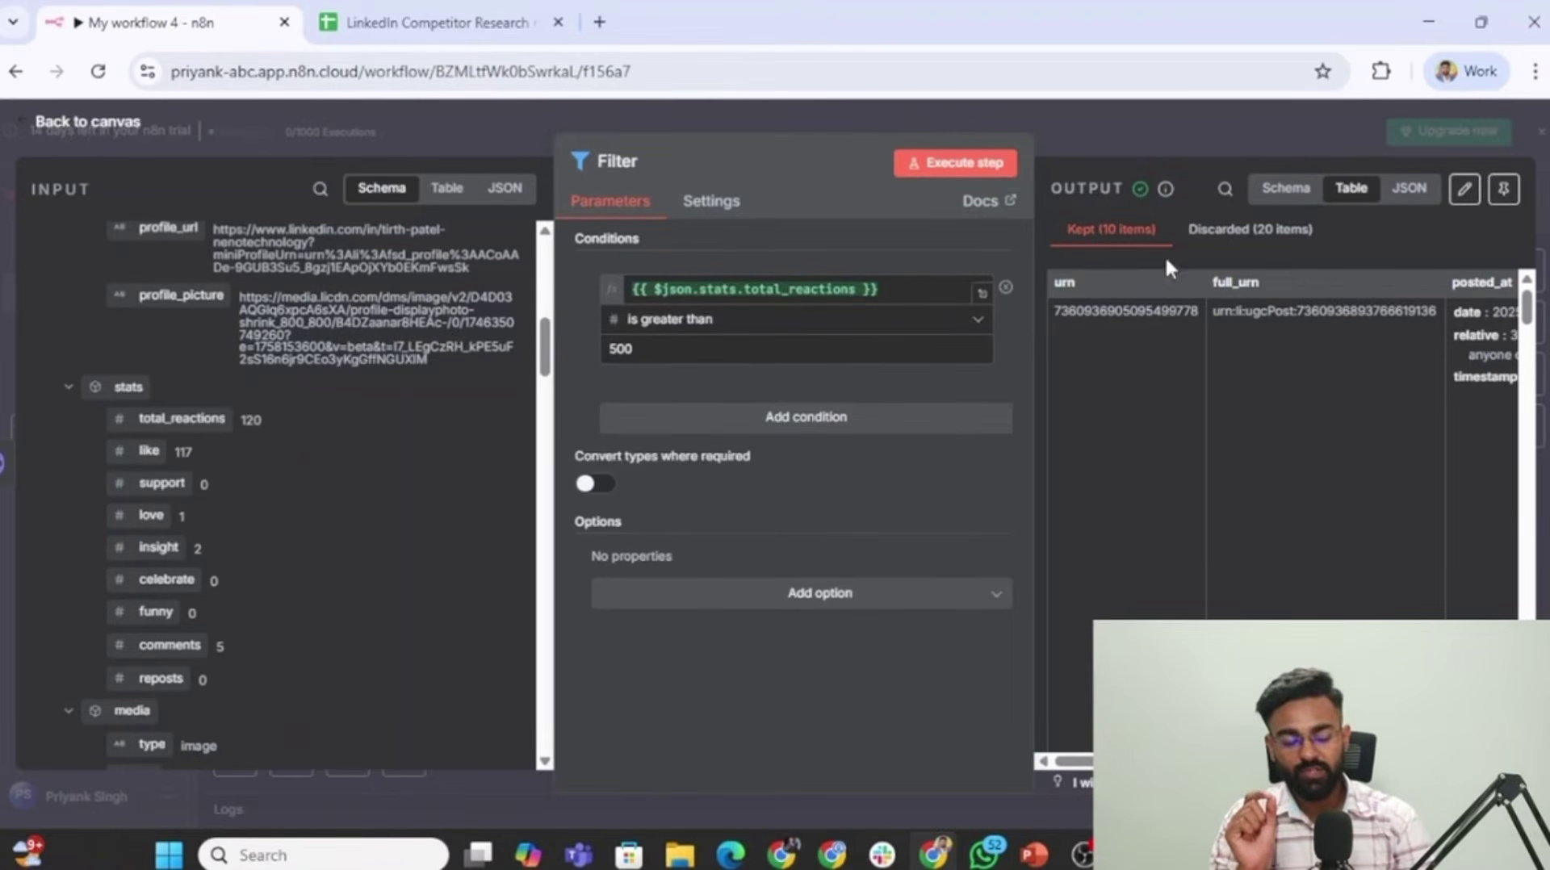
{"action": "scroll", "coordinate": [1241, 444], "scroll_direction": "right", "scroll_amount": 10}
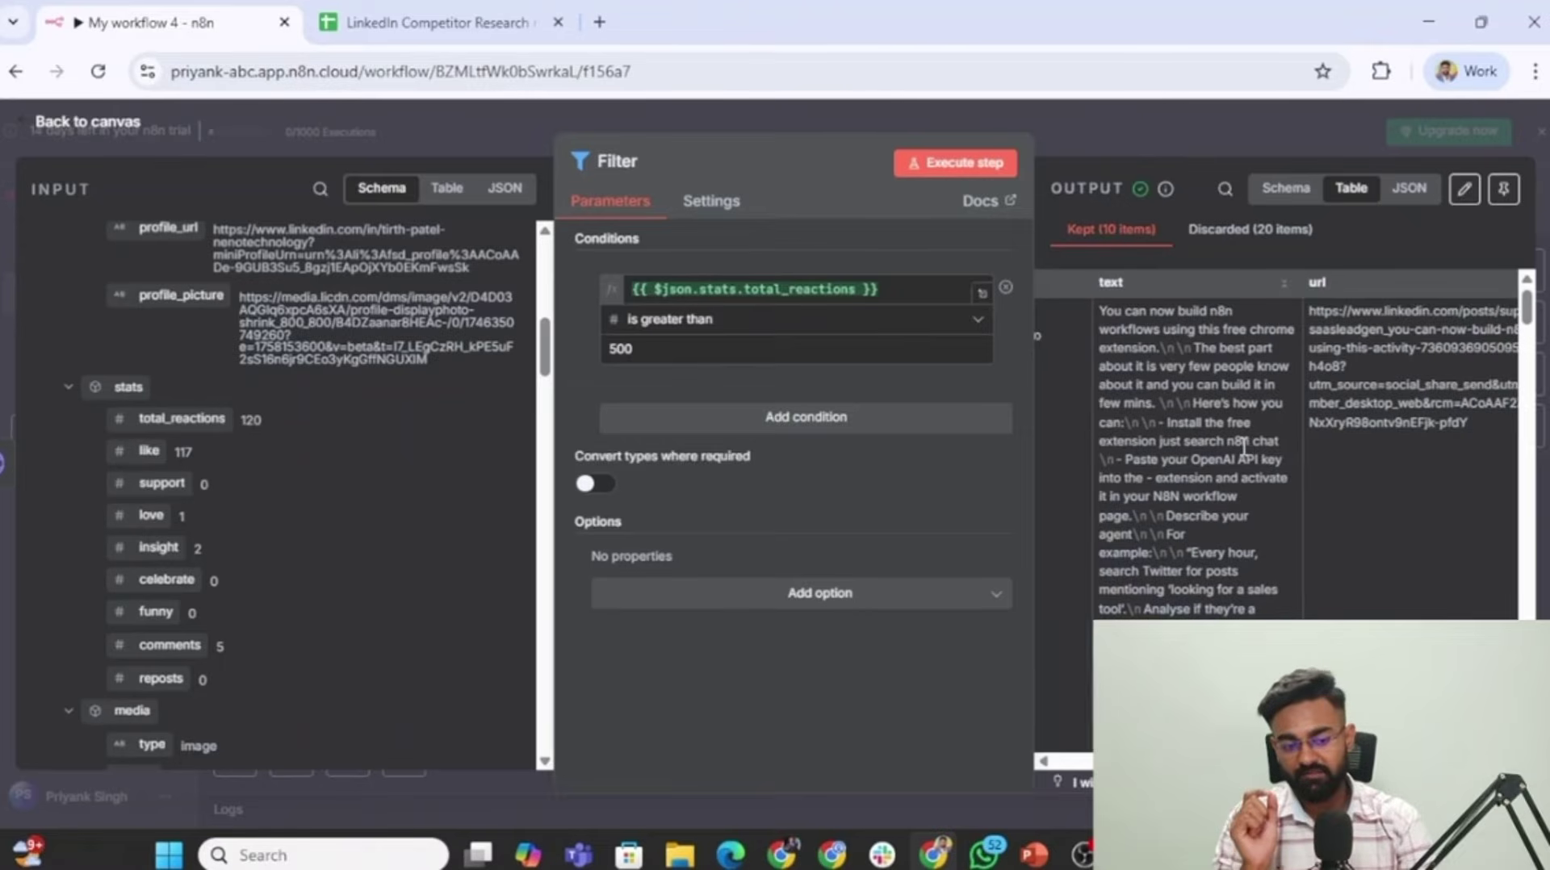
{"action": "scroll", "coordinate": [1243, 446], "scroll_direction": "left", "scroll_amount": 2}
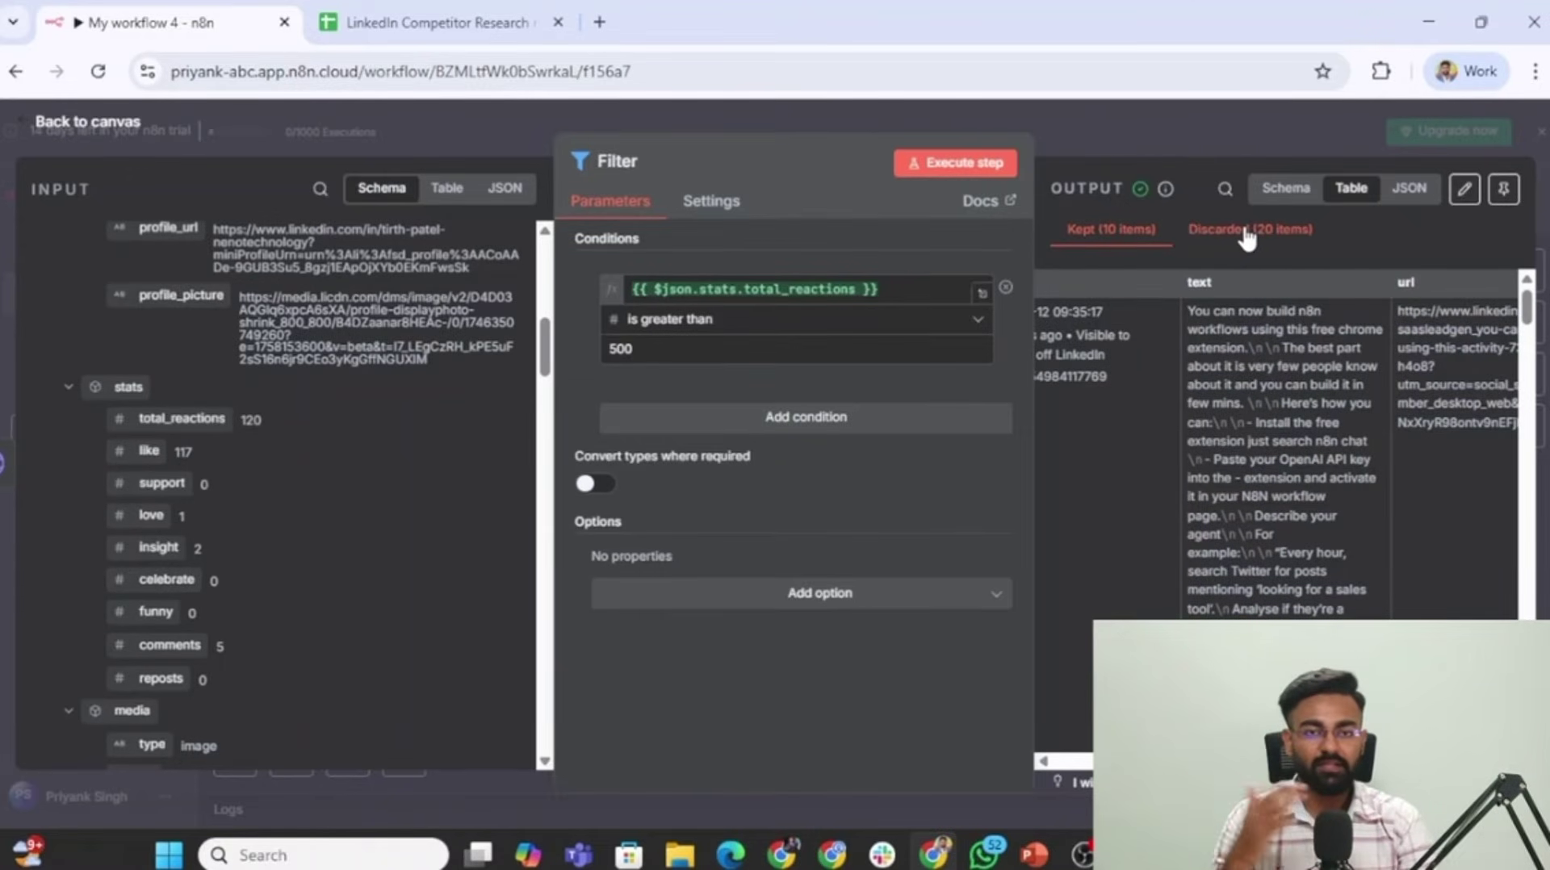
{"action": "left_click", "coordinate": [1224, 133]}
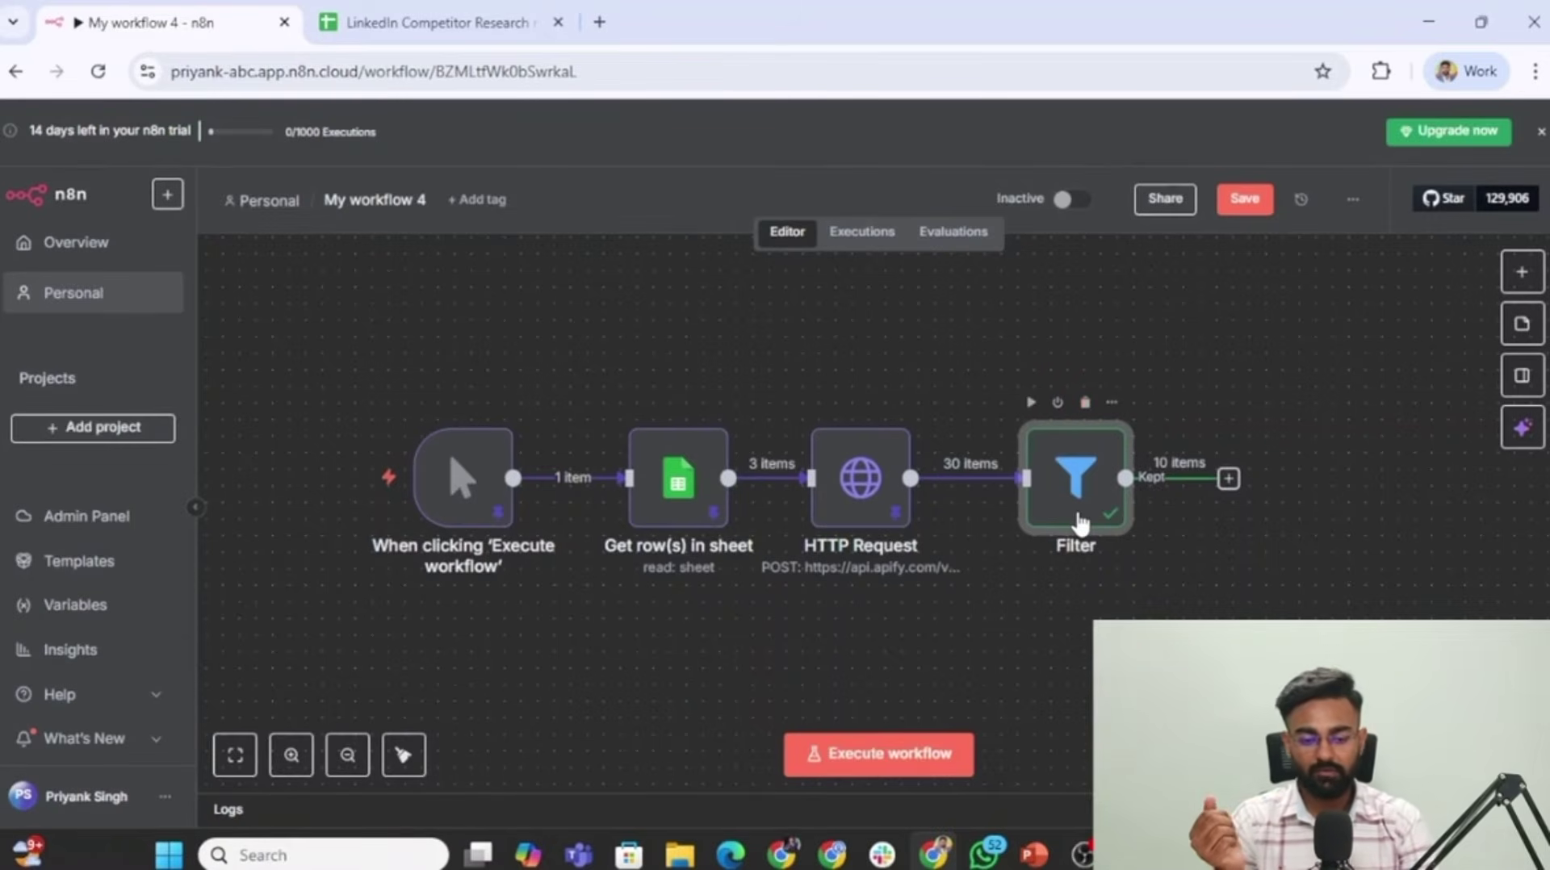
{"action": "double_click", "coordinate": [1080, 517]}
{"action": "left_click", "coordinate": [1113, 135]}
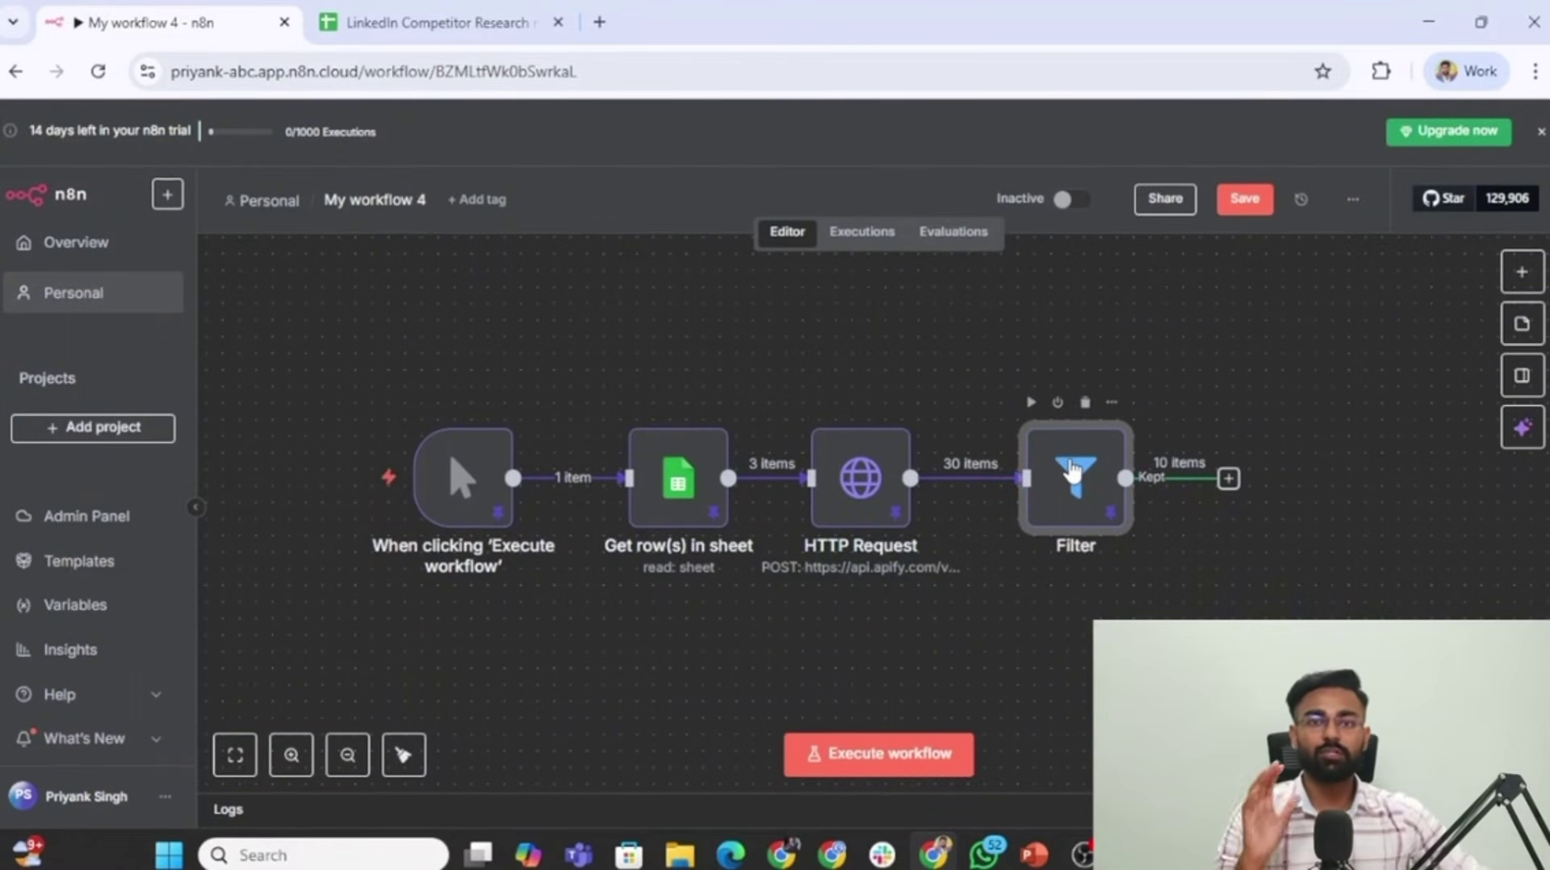
{"action": "scroll", "coordinate": [1296, 545], "scroll_direction": "right", "scroll_amount": 5}
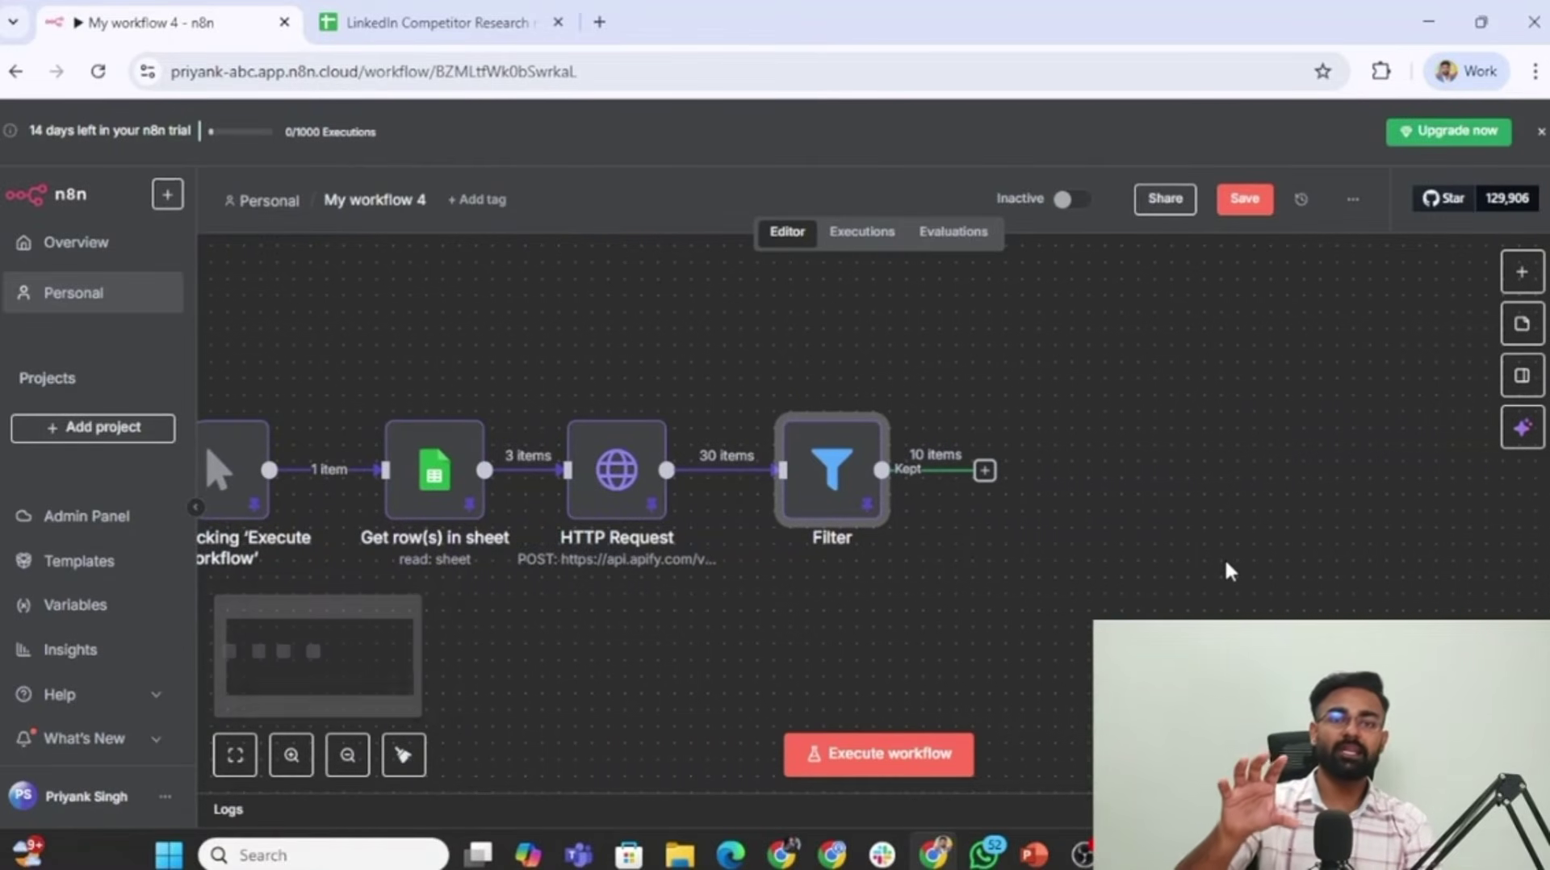
{"action": "left_click", "coordinate": [412, 11]}
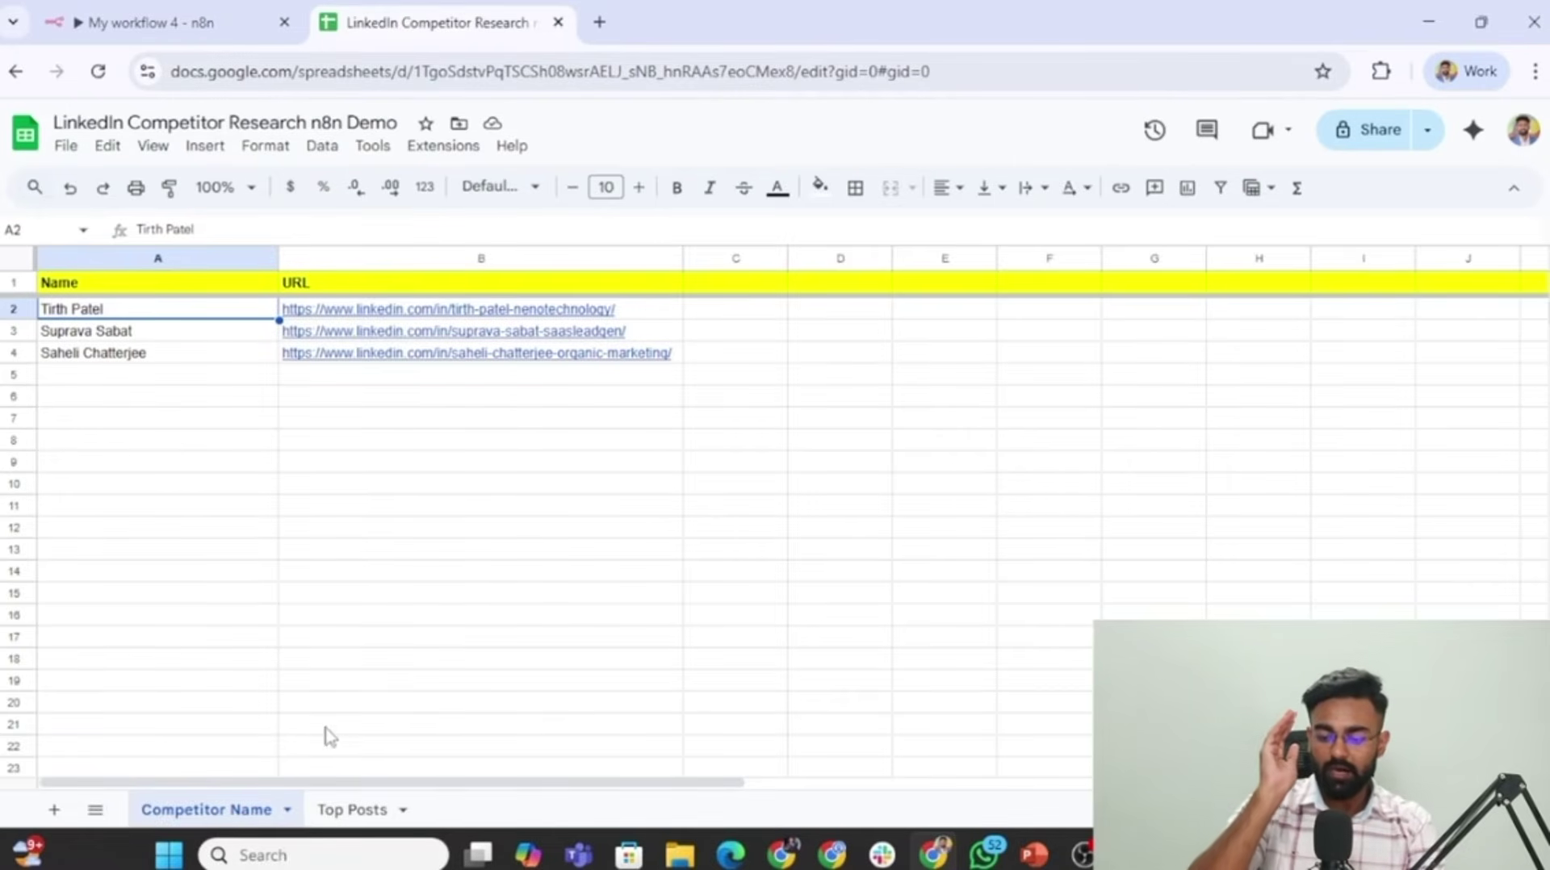
{"action": "left_click", "coordinate": [352, 810]}
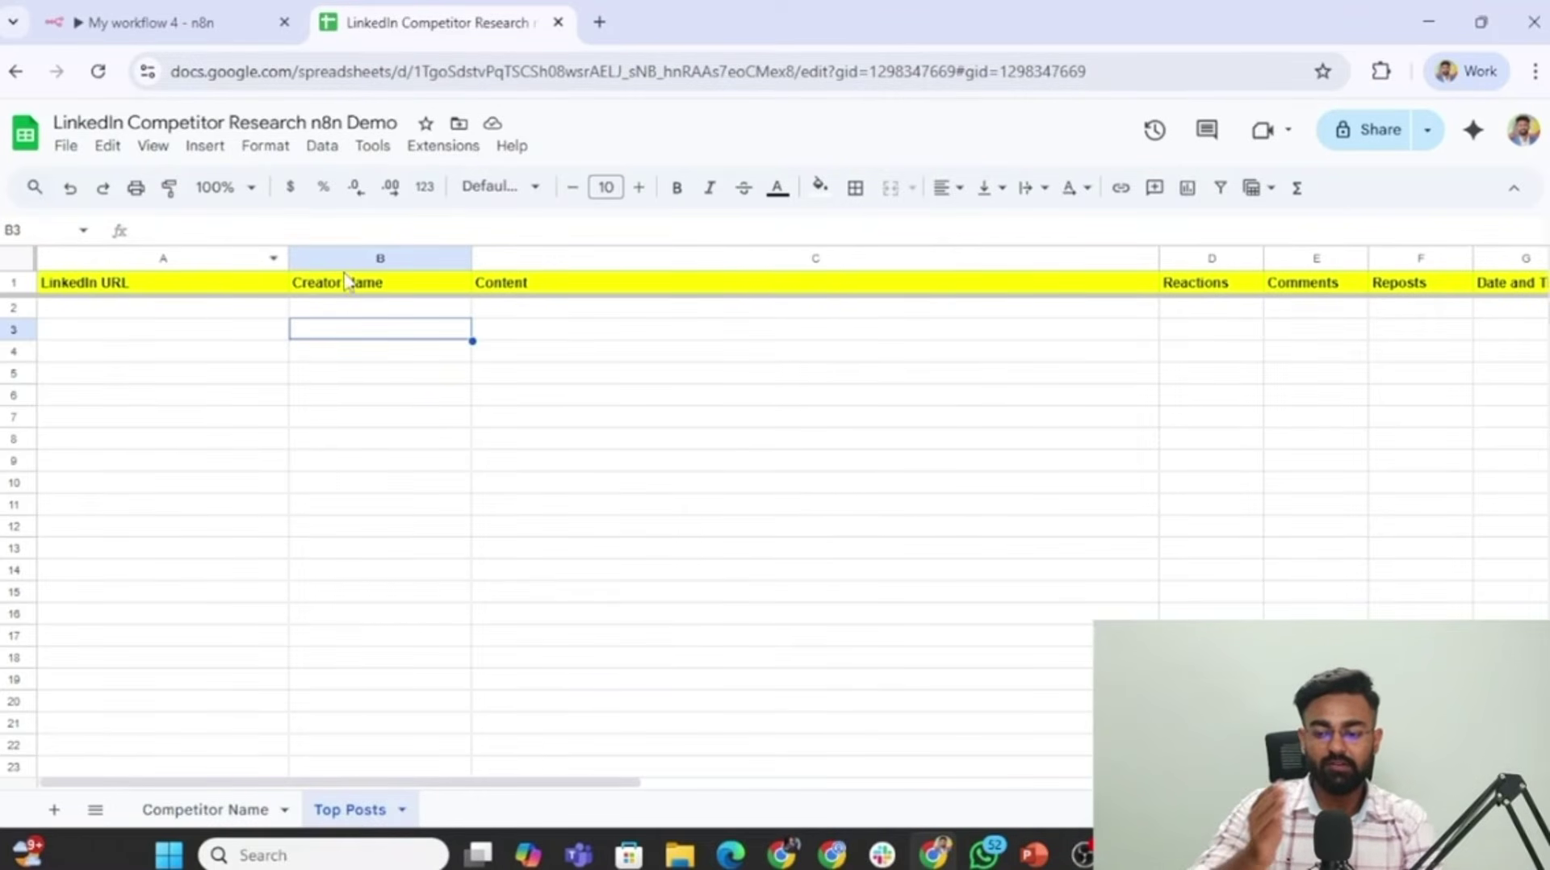
{"action": "left_click", "coordinate": [127, 16]}
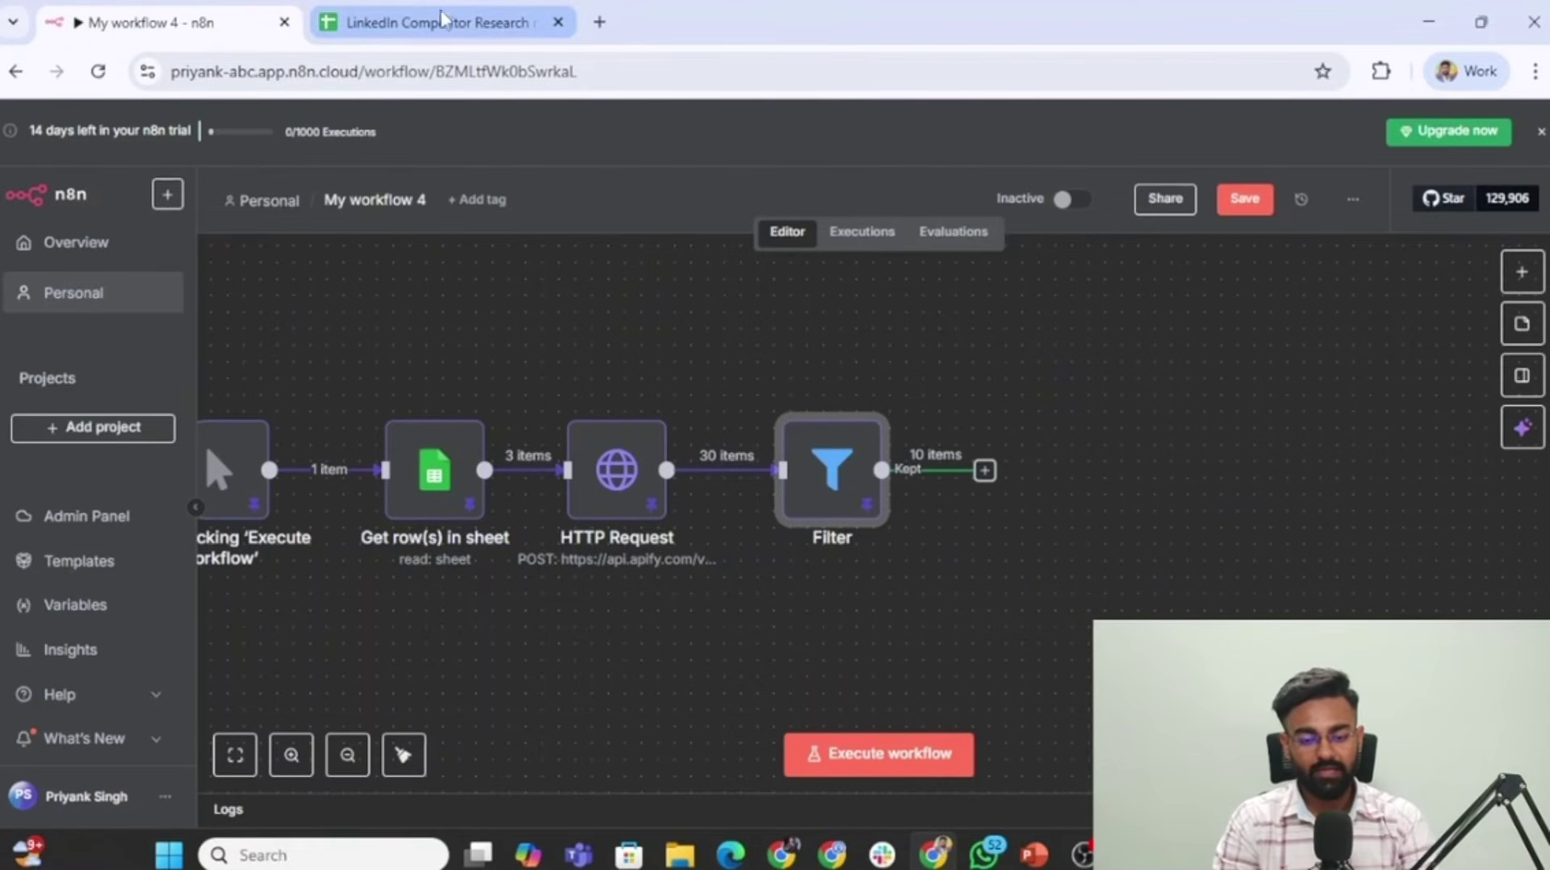
Add an Append row in sheet node writing to Top Posts in LinkedIn Competitor Research n8n Demo.
{"action": "left_click", "coordinate": [984, 471]}
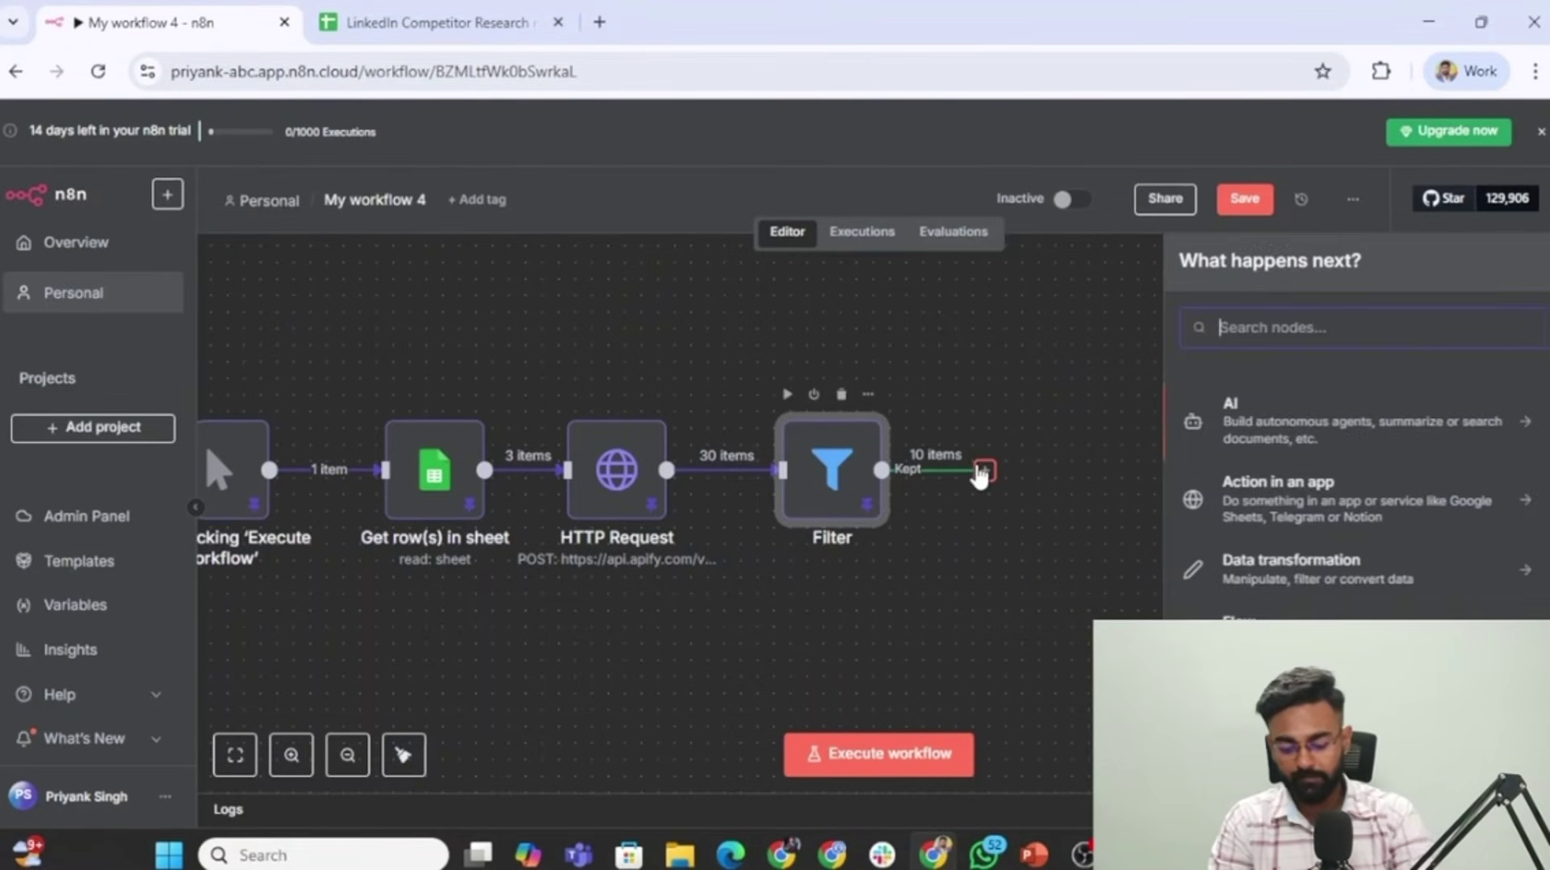
{"action": "type", "text": "google sheet"}
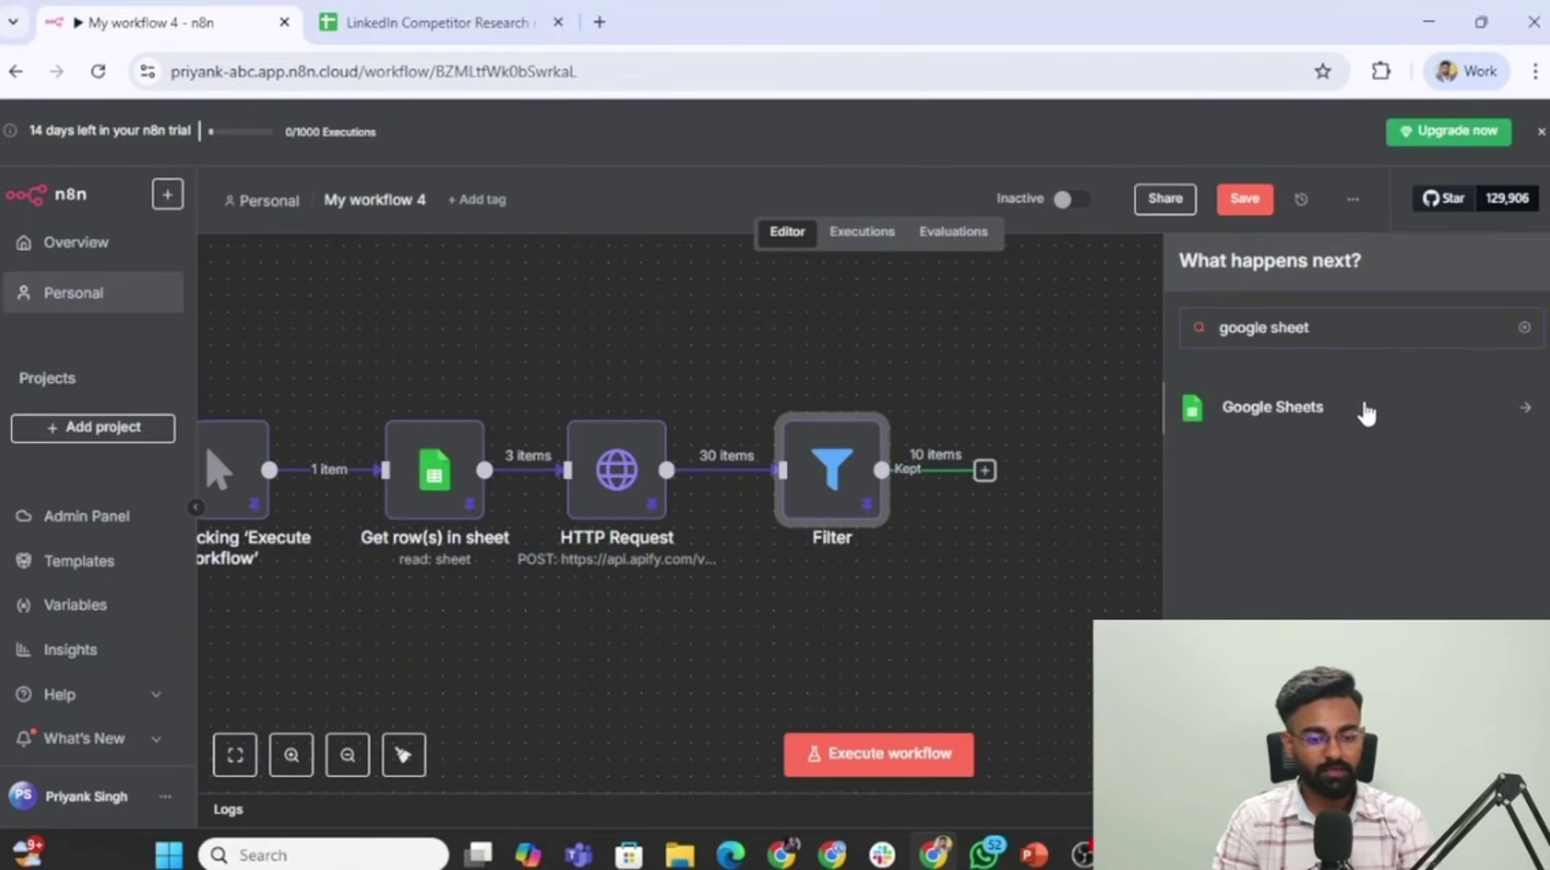
{"action": "left_click", "coordinate": [1367, 413]}
{"action": "scroll", "coordinate": [1280, 606], "scroll_direction": "down", "scroll_amount": 2}
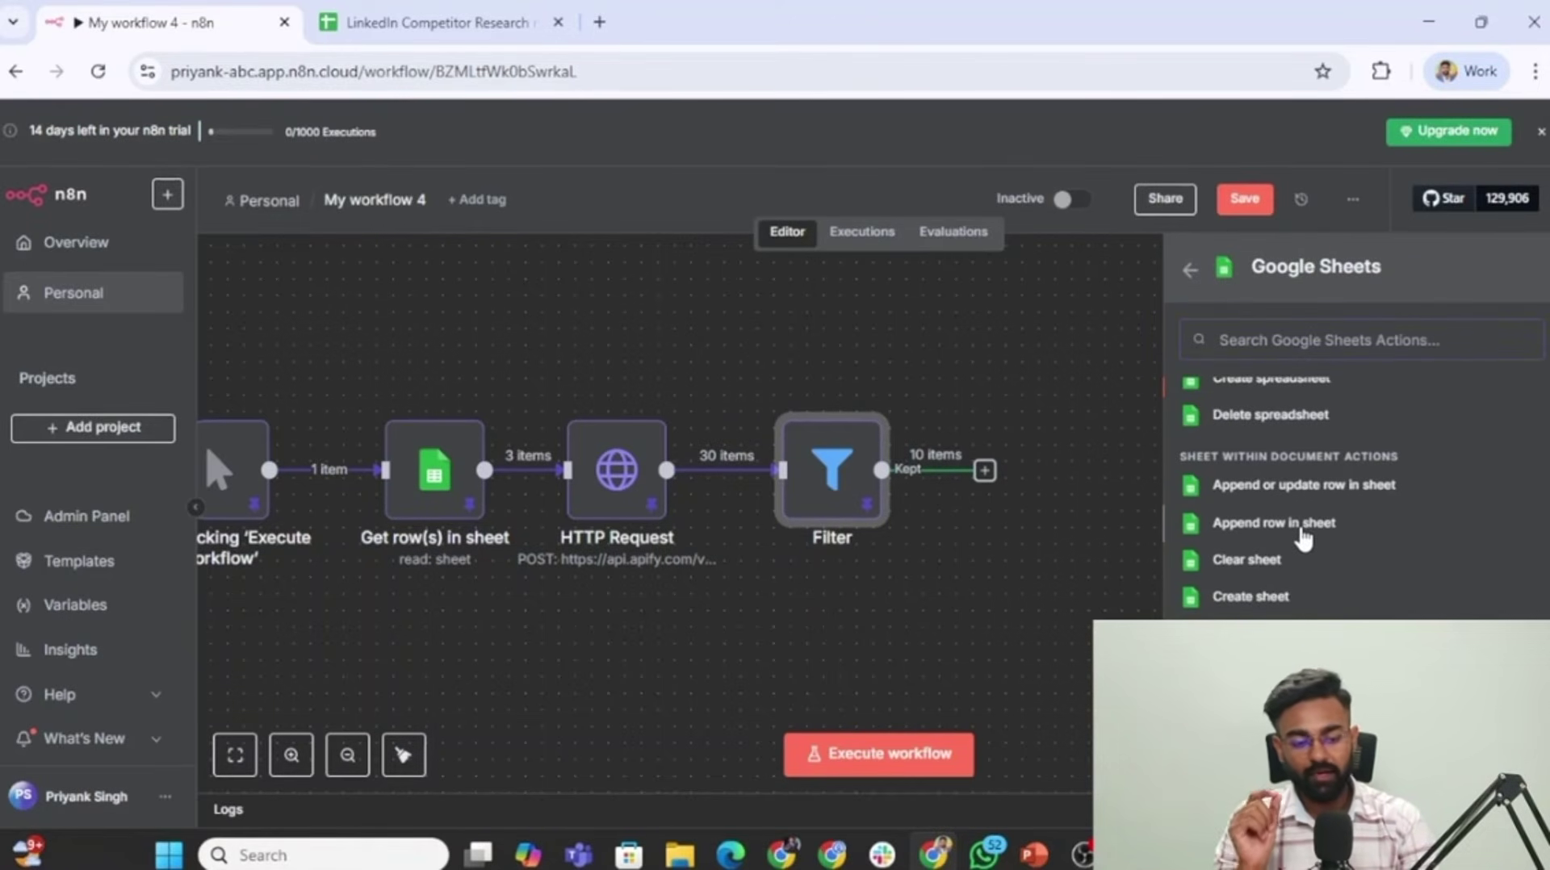
{"action": "left_click", "coordinate": [1303, 526]}
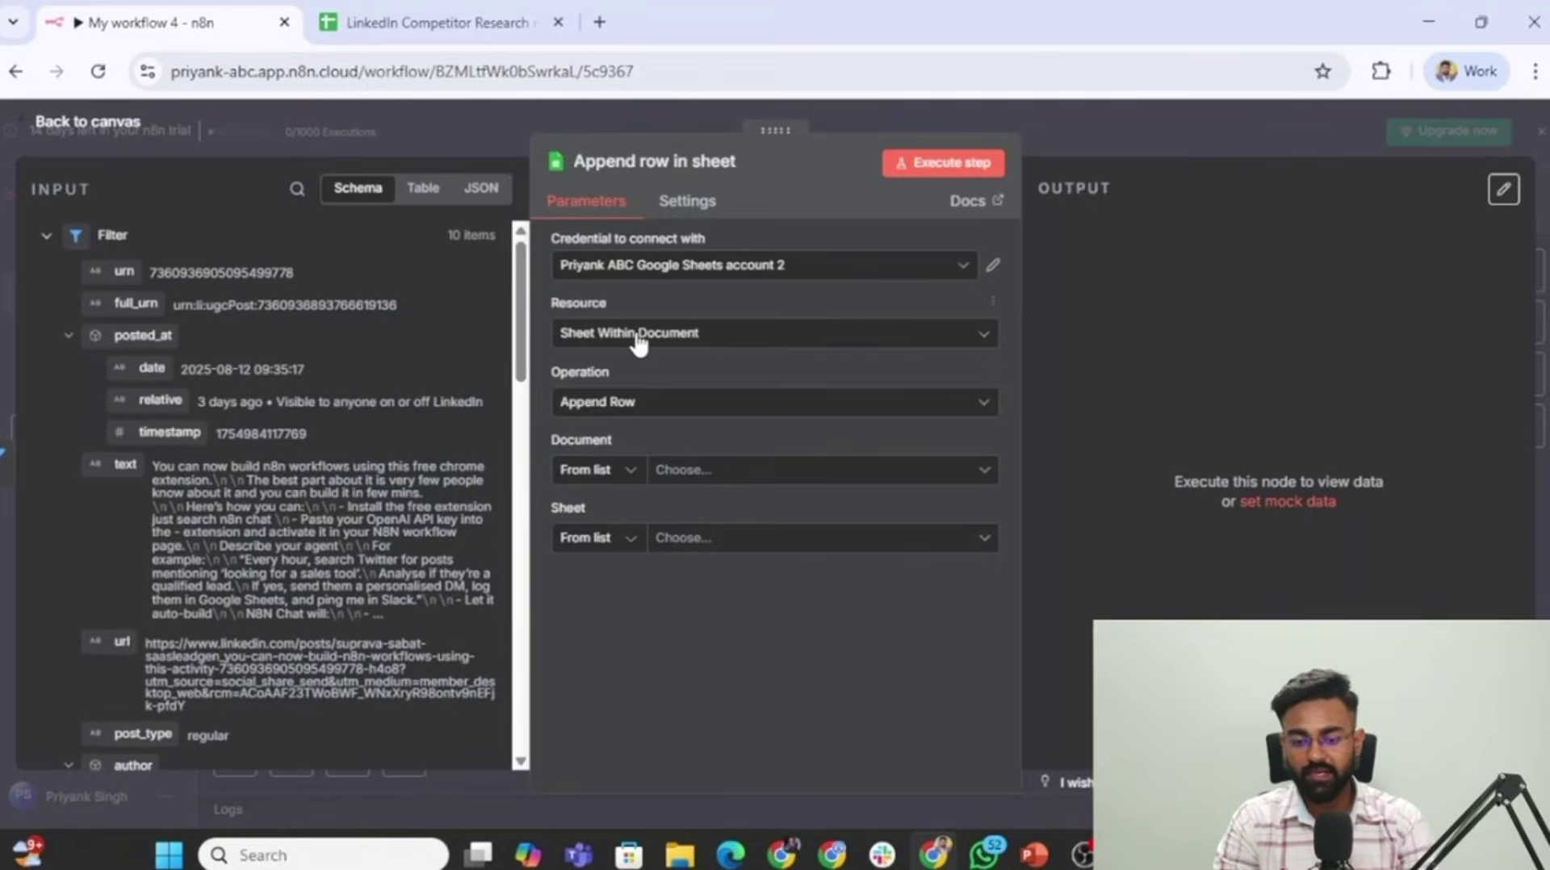
{"action": "left_click", "coordinate": [795, 477]}
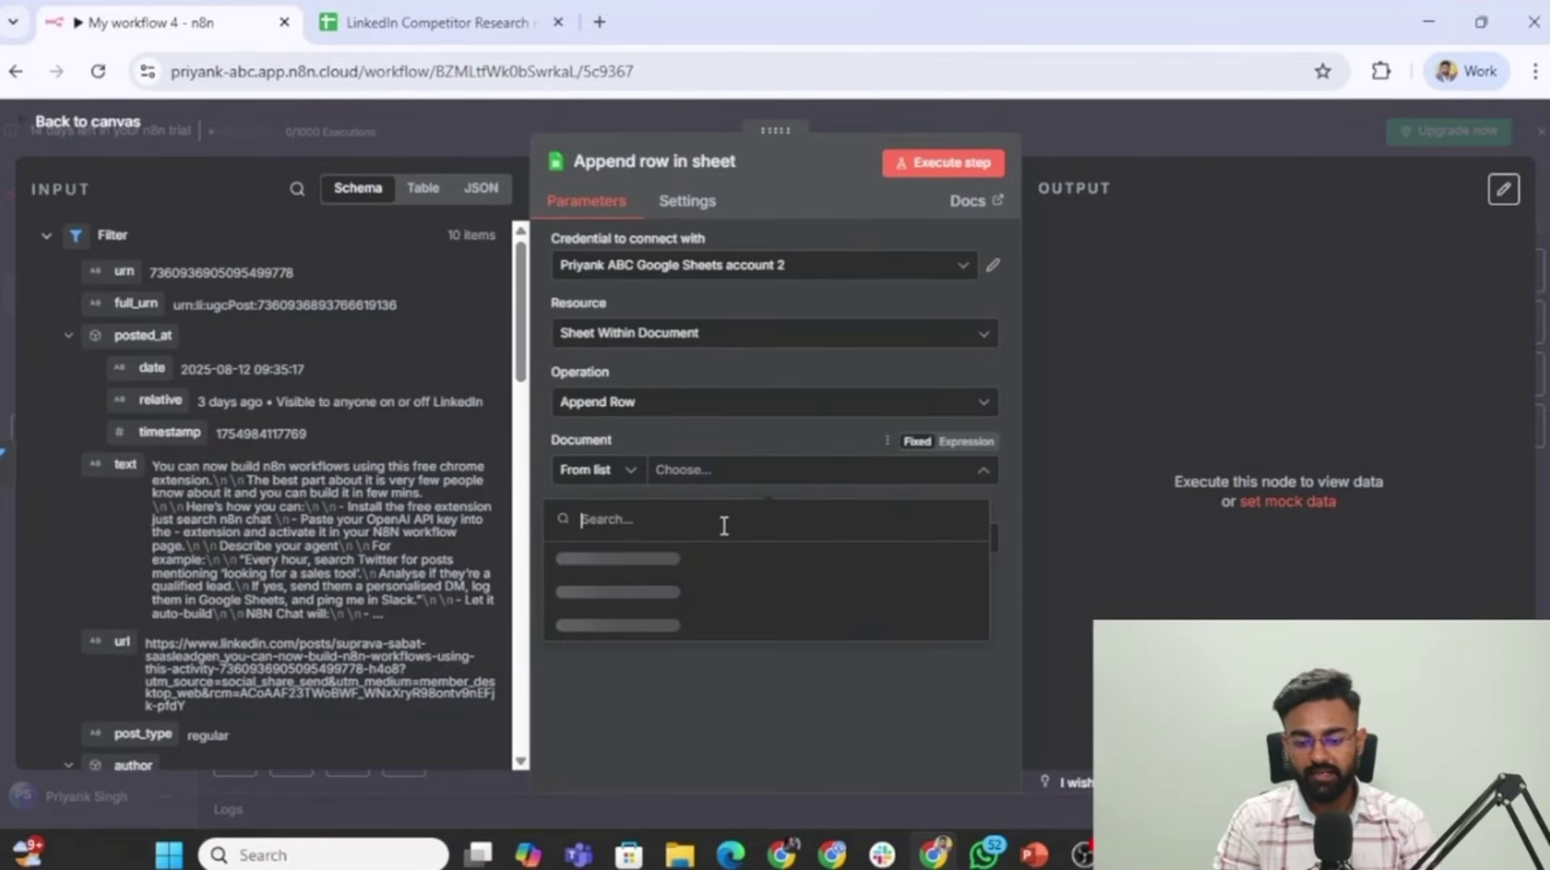
{"action": "left_click", "coordinate": [631, 576]}
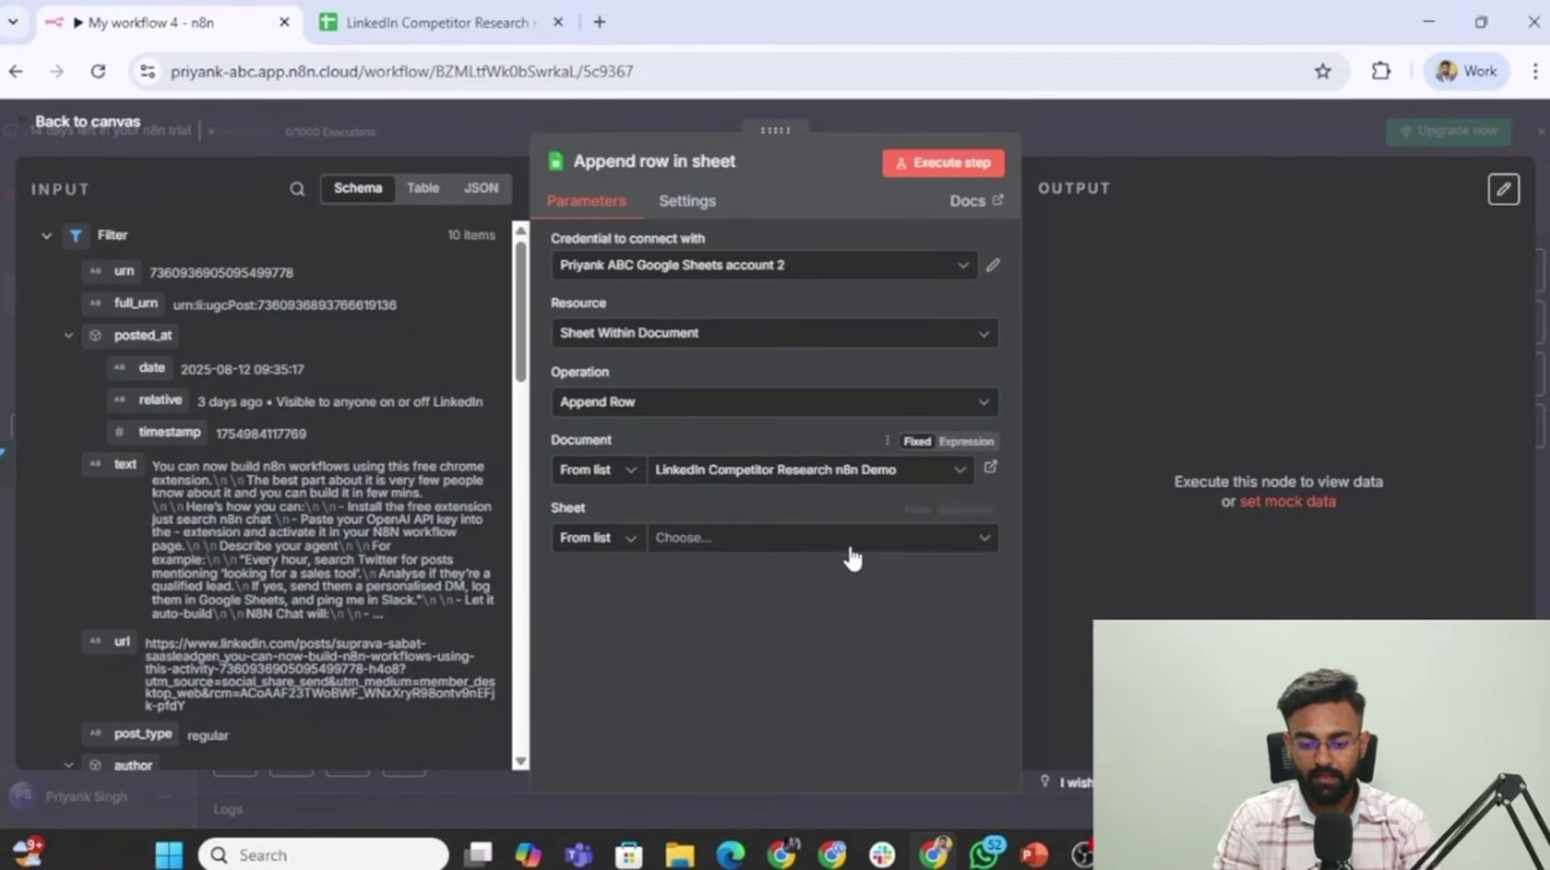
{"action": "left_click", "coordinate": [854, 546]}
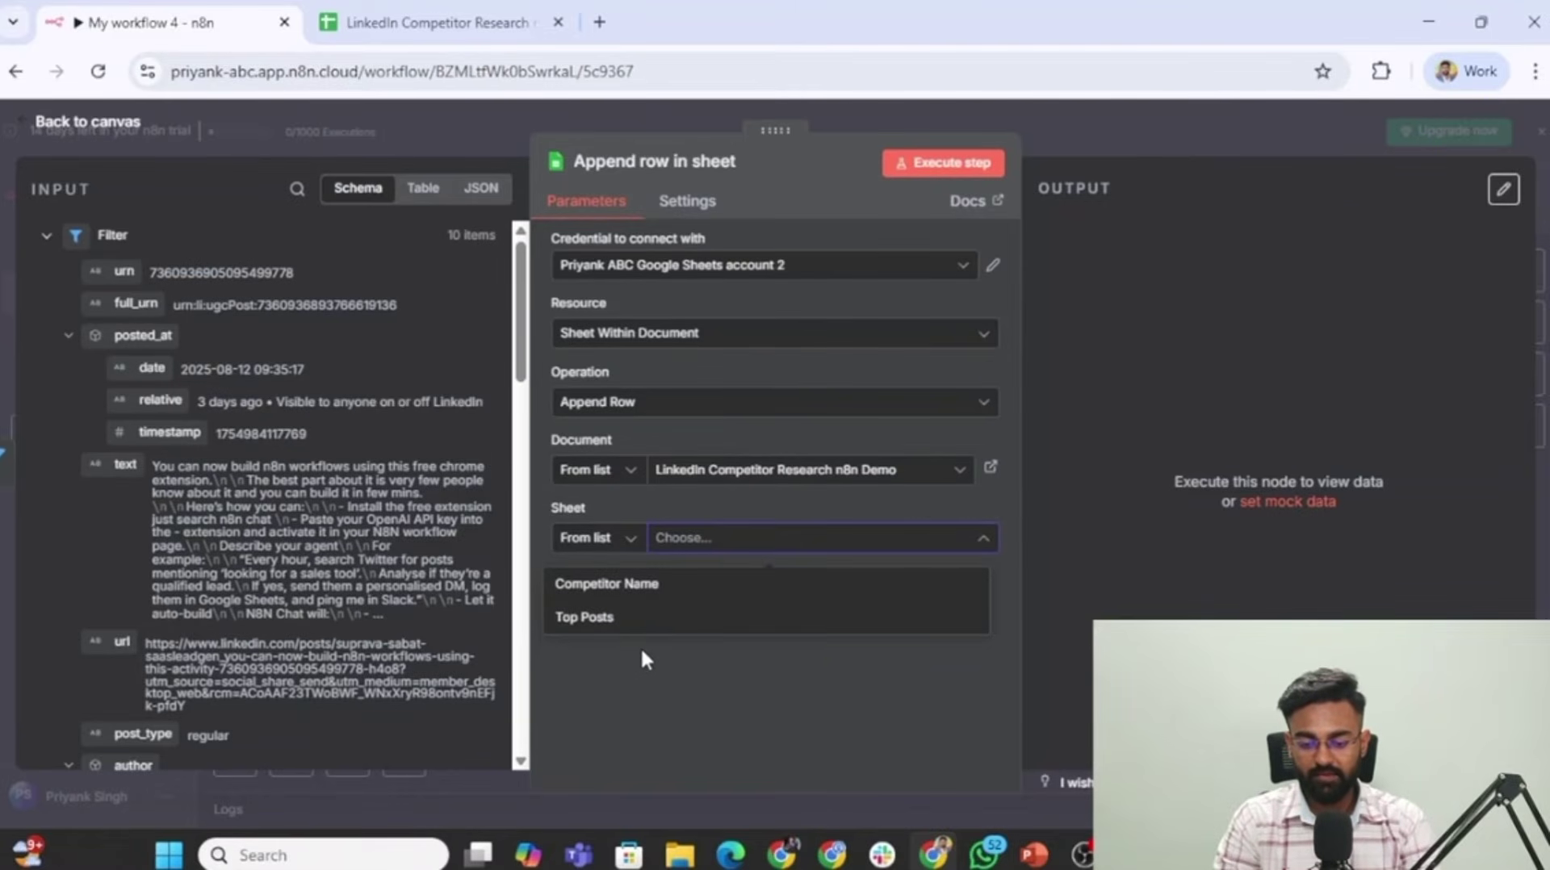
{"action": "left_click", "coordinate": [642, 623]}
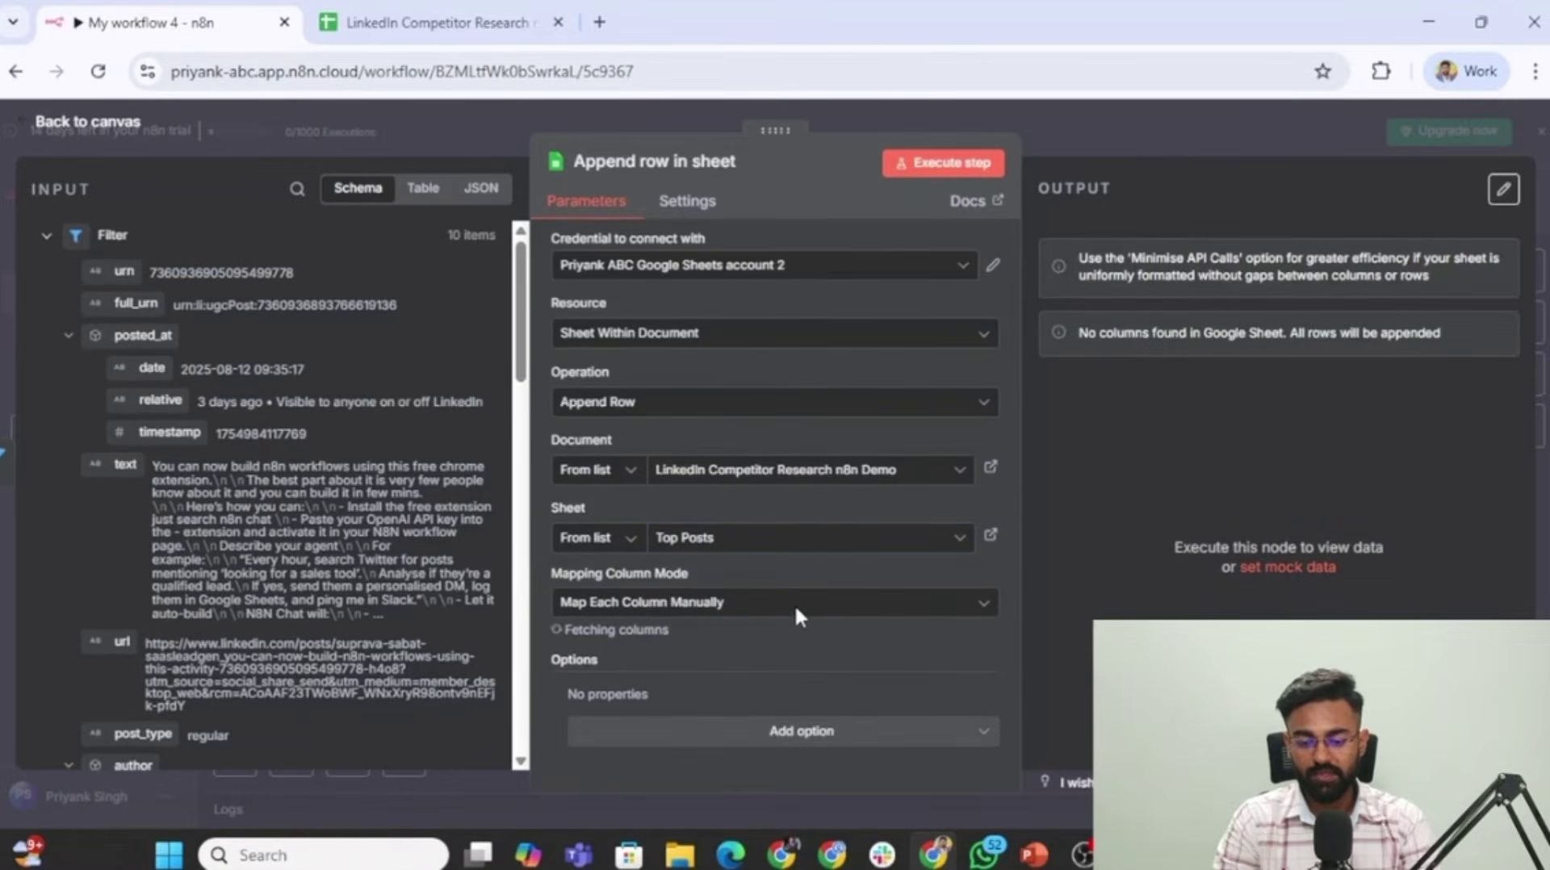
Map the LinkedIn URL column to each post's url field.
{"action": "scroll", "coordinate": [657, 575], "scroll_direction": "down", "scroll_amount": 3}
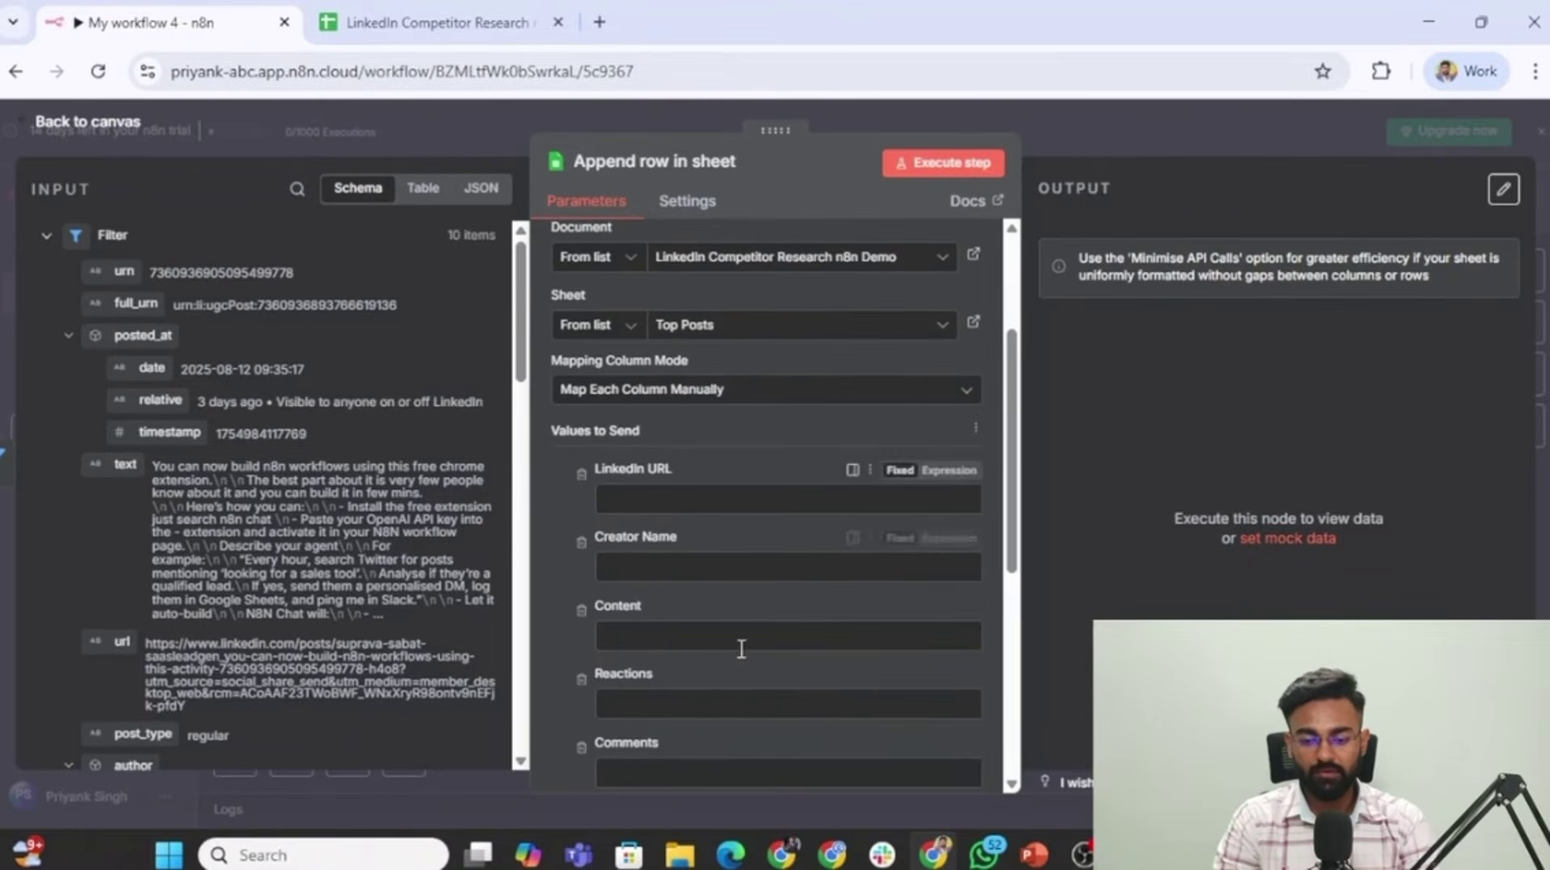
{"action": "scroll", "coordinate": [667, 507], "scroll_direction": "down", "scroll_amount": 2}
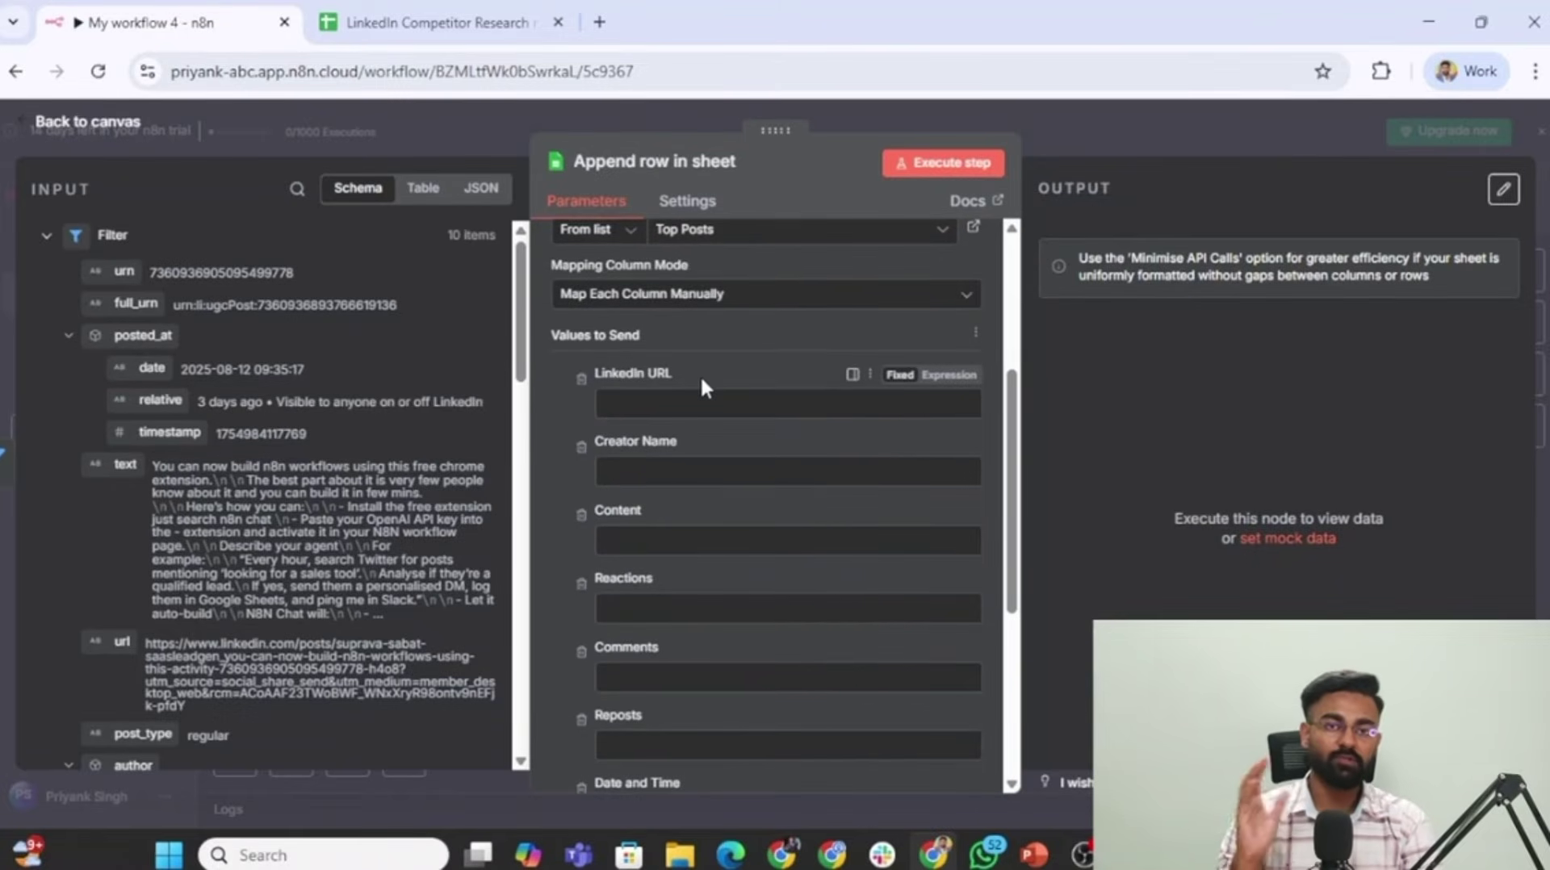
{"action": "left_click_drag", "start_coordinate": [323, 316], "coordinate": [685, 529]}
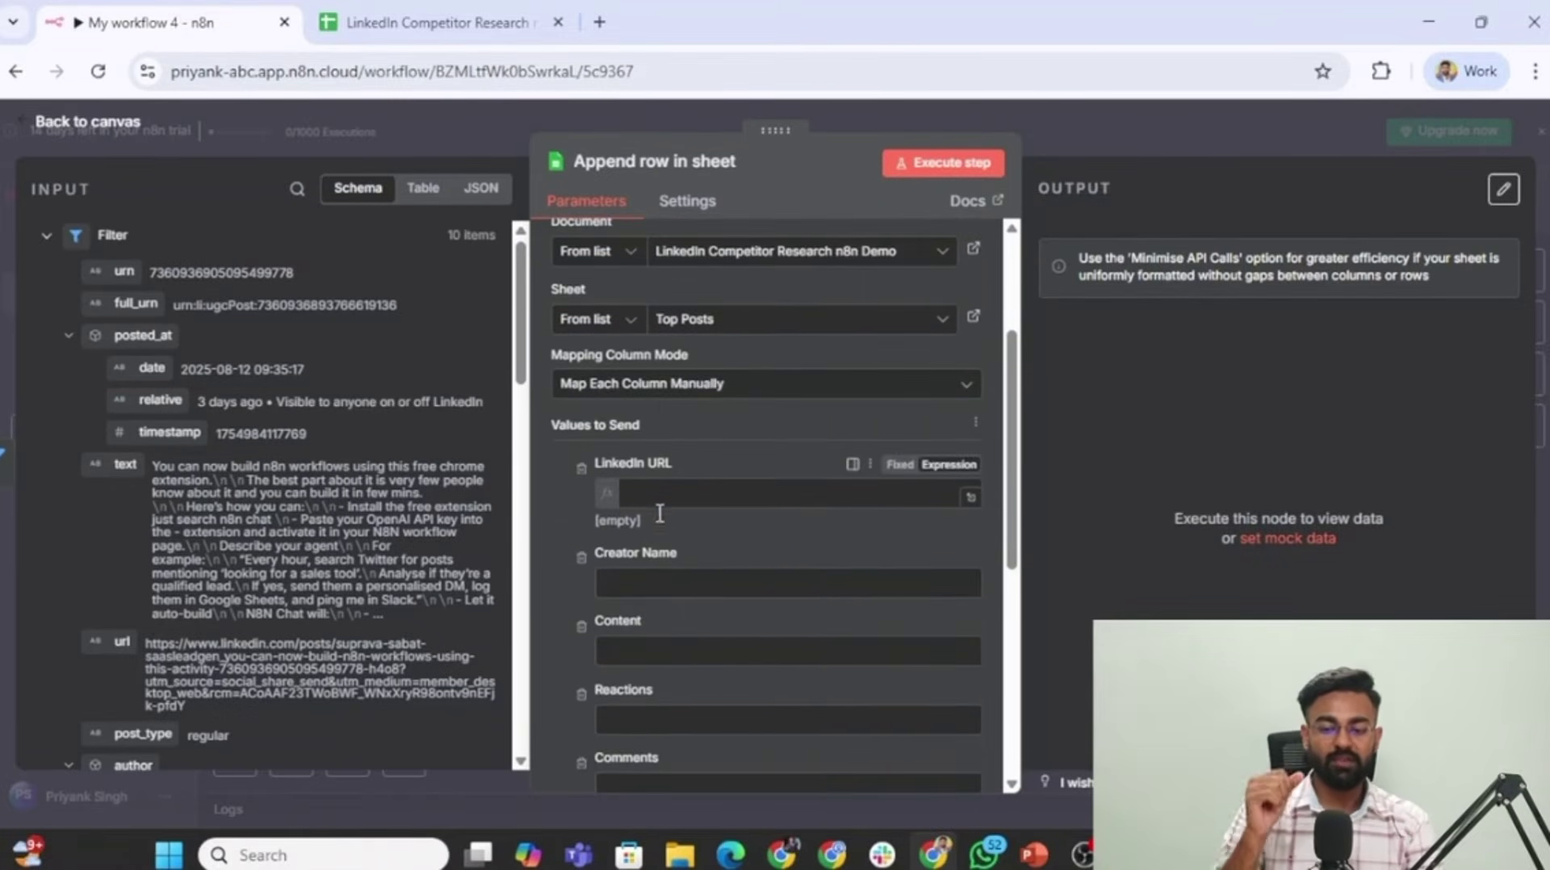
{"action": "scroll", "coordinate": [89, 597], "scroll_direction": "down", "scroll_amount": 2}
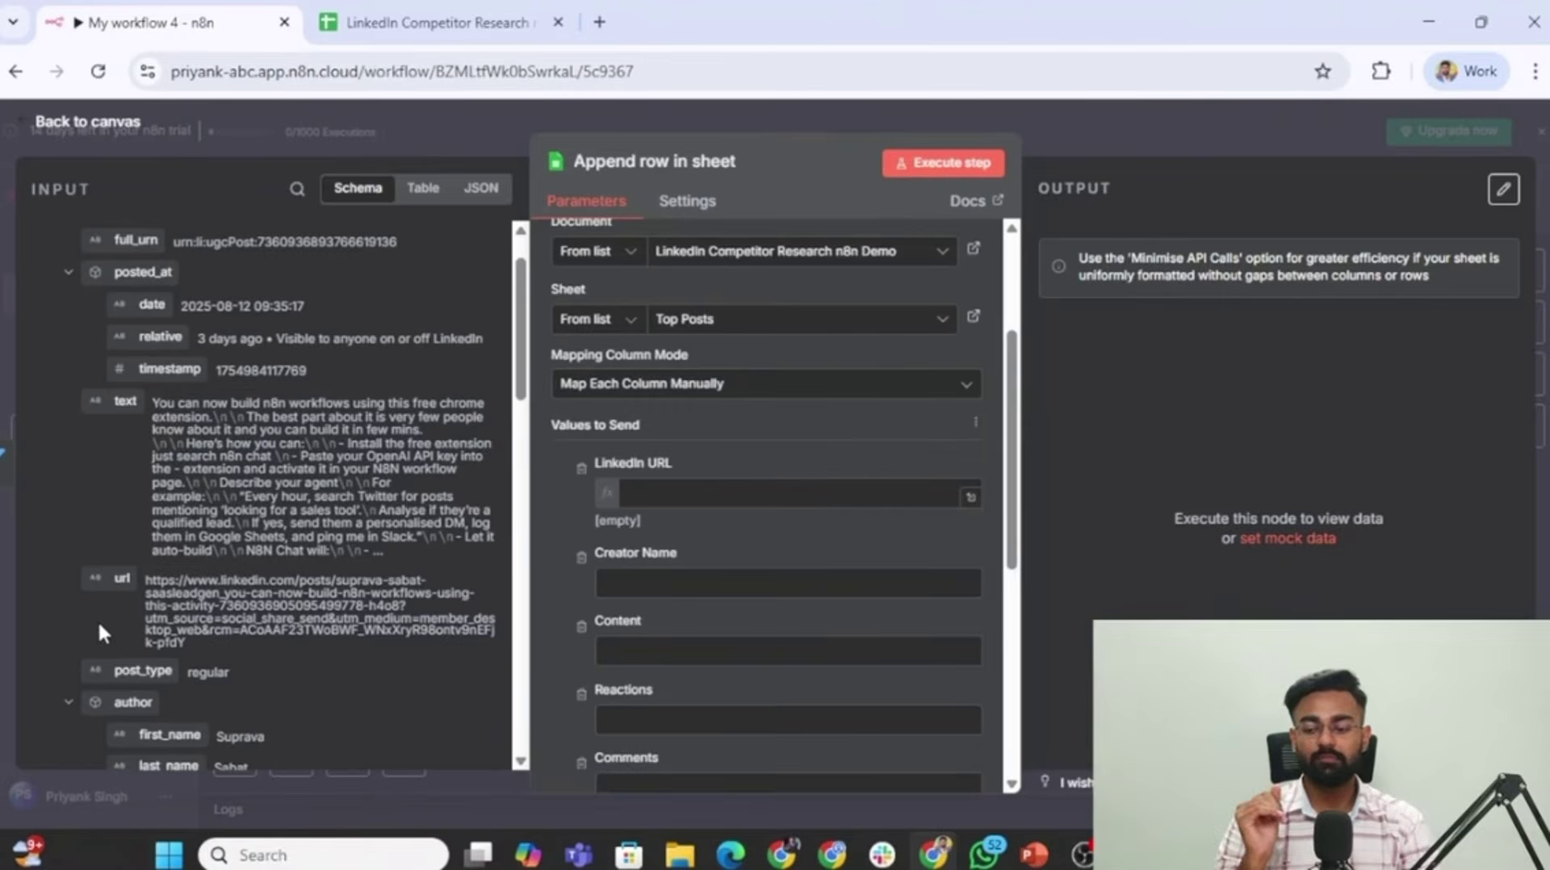
{"action": "left_click_drag", "start_coordinate": [113, 569], "coordinate": [644, 499]}
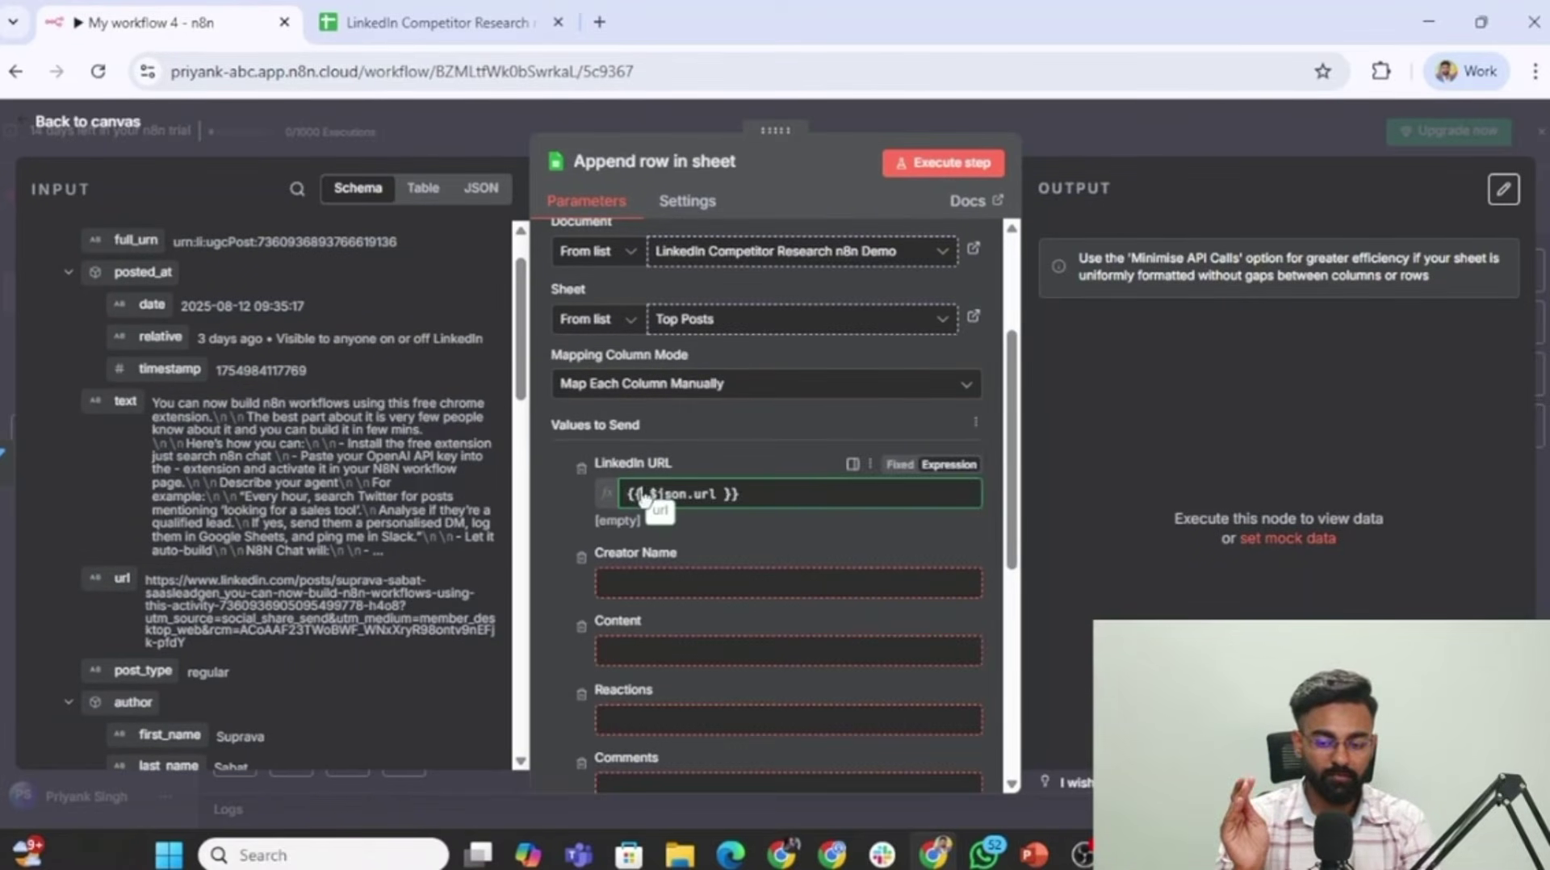
Map Creator Name to first_name plus last_name, and Content to the post text.
{"action": "left_click", "coordinate": [645, 435]}
{"action": "scroll", "coordinate": [638, 445], "scroll_direction": "down", "scroll_amount": 2}
{"action": "scroll", "coordinate": [397, 509], "scroll_direction": "down", "scroll_amount": 3}
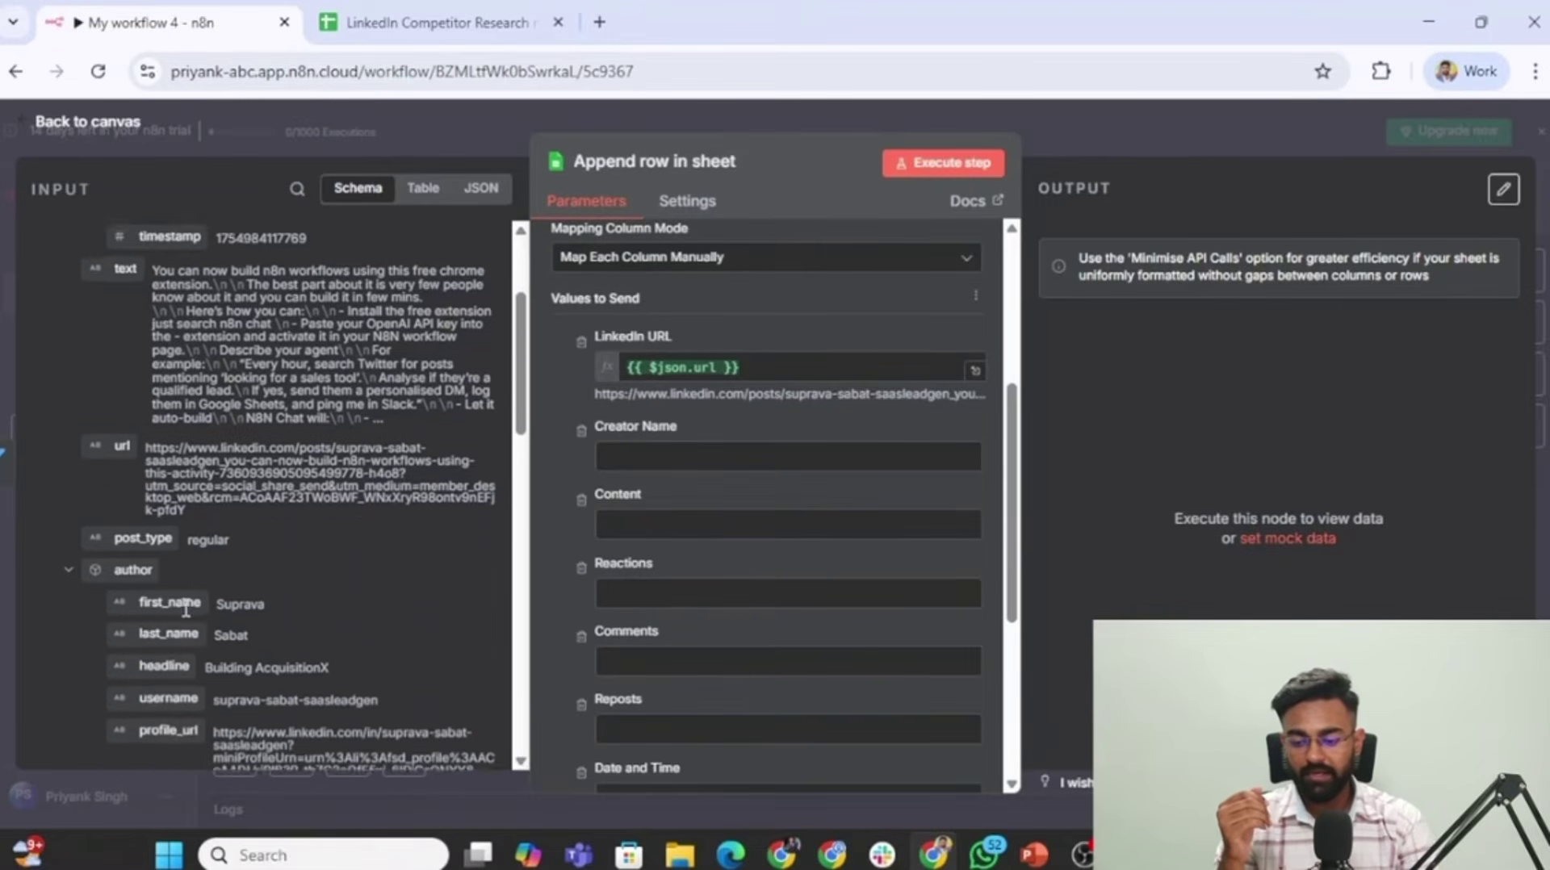
{"action": "left_click_drag", "start_coordinate": [144, 558], "coordinate": [634, 456]}
{"action": "left_click", "coordinate": [892, 460]}
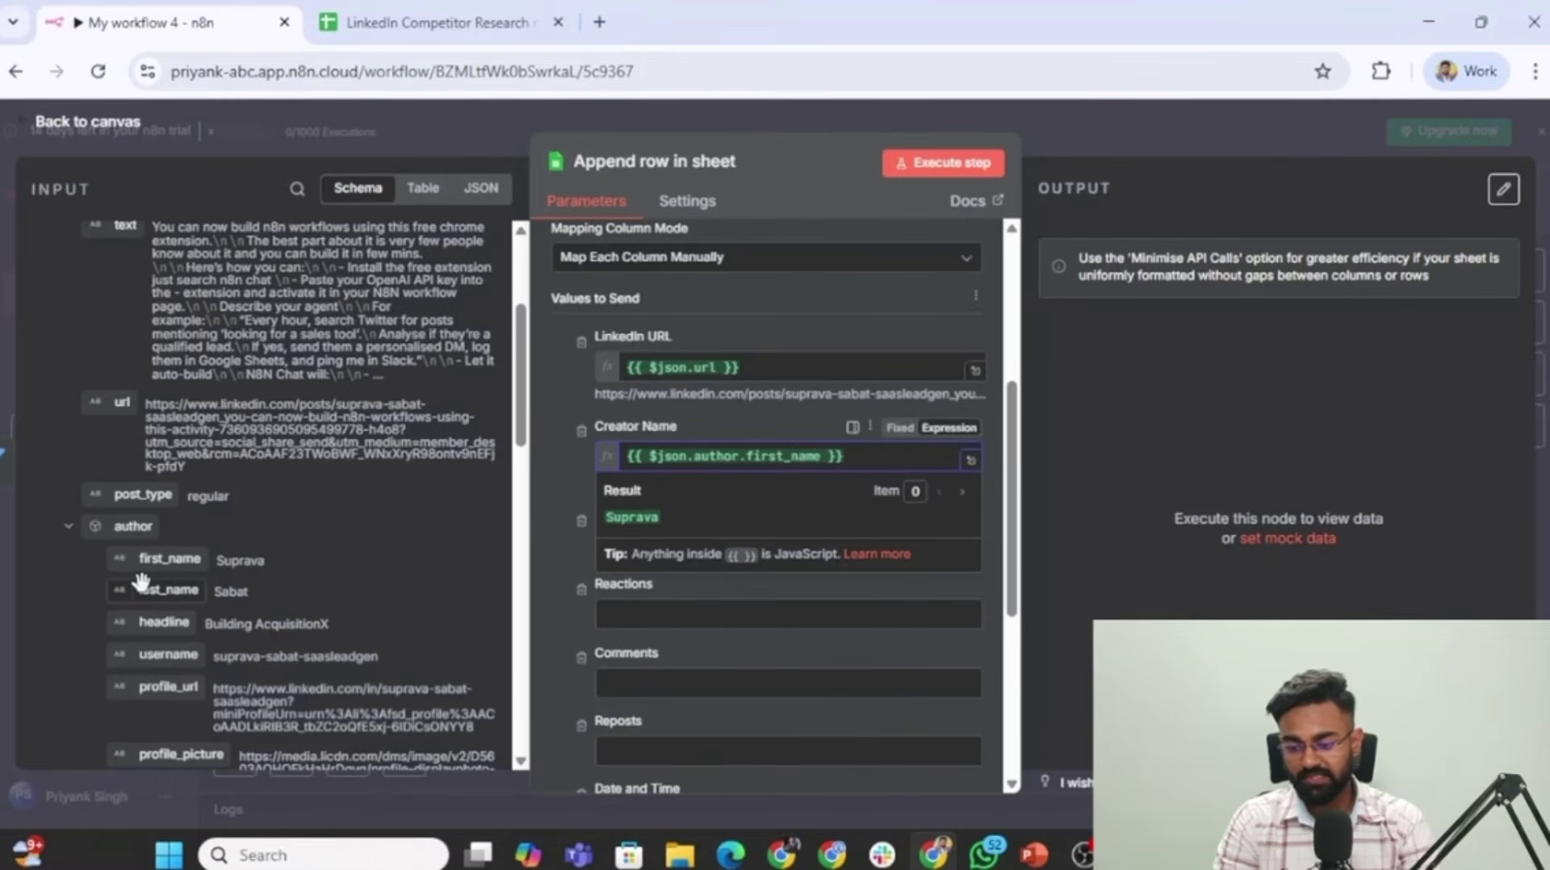
{"action": "left_click_drag", "start_coordinate": [444, 542], "coordinate": [912, 465]}
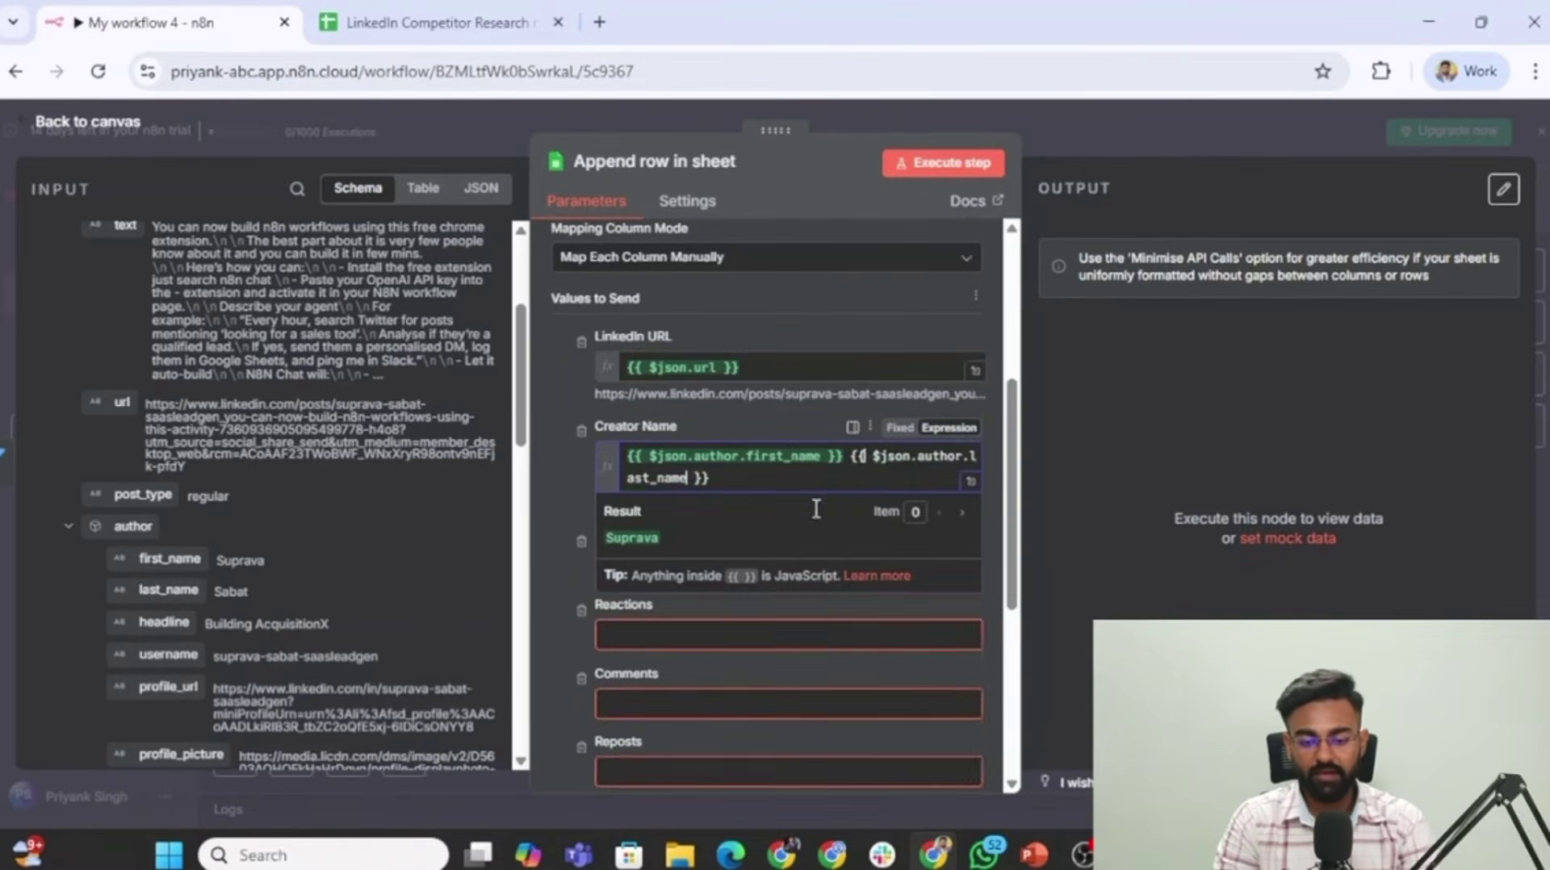
{"action": "scroll", "coordinate": [691, 399], "scroll_direction": "down", "scroll_amount": 3}
{"action": "scroll", "coordinate": [198, 471], "scroll_direction": "up", "scroll_amount": 3}
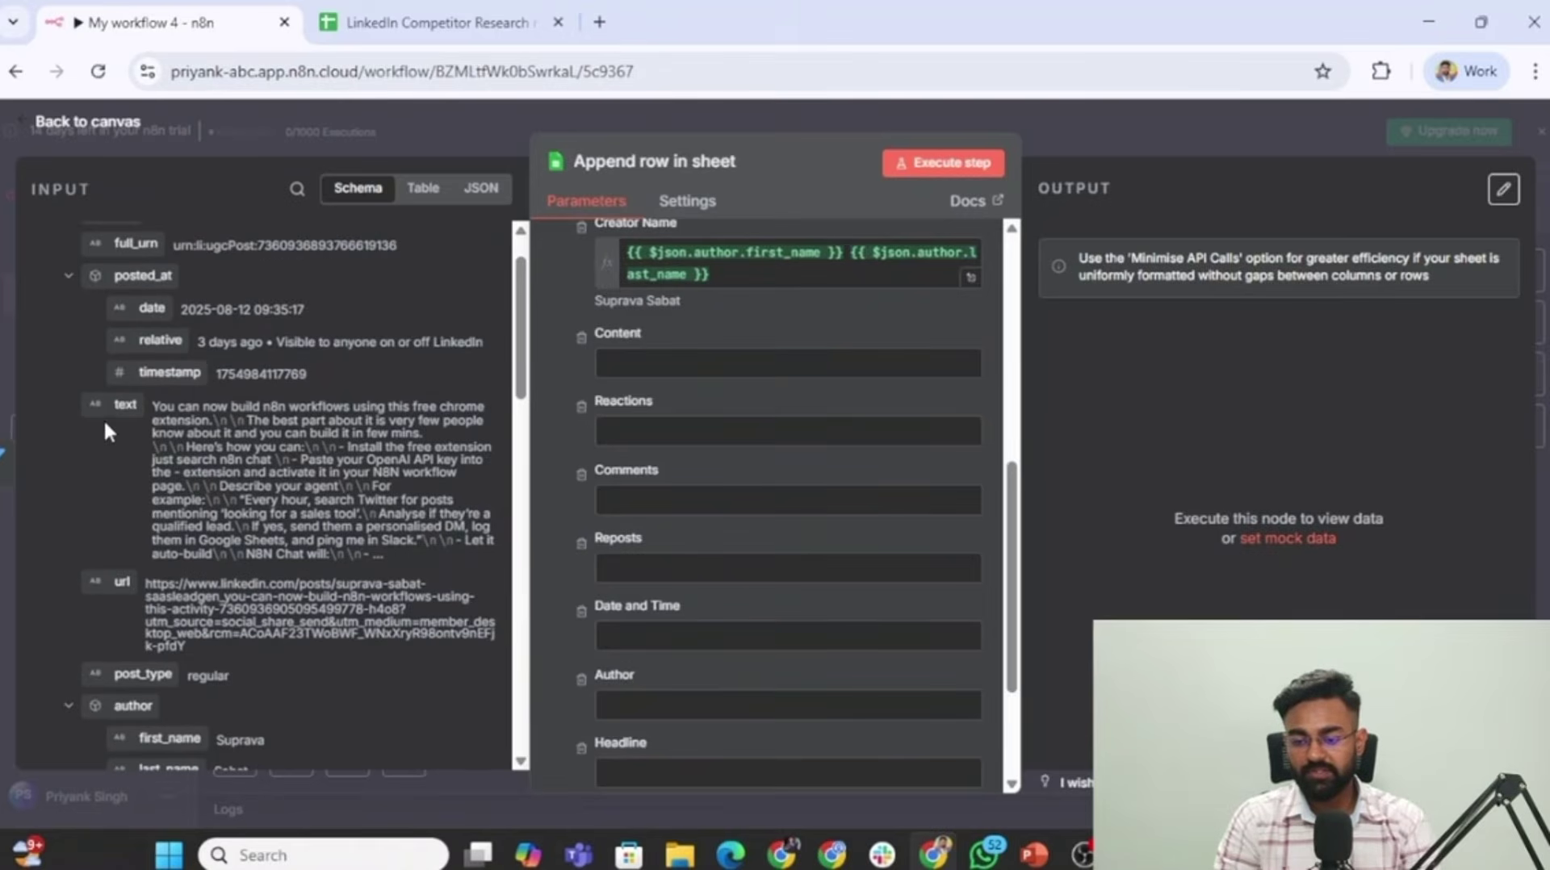
{"action": "left_click_drag", "start_coordinate": [112, 403], "coordinate": [654, 363]}
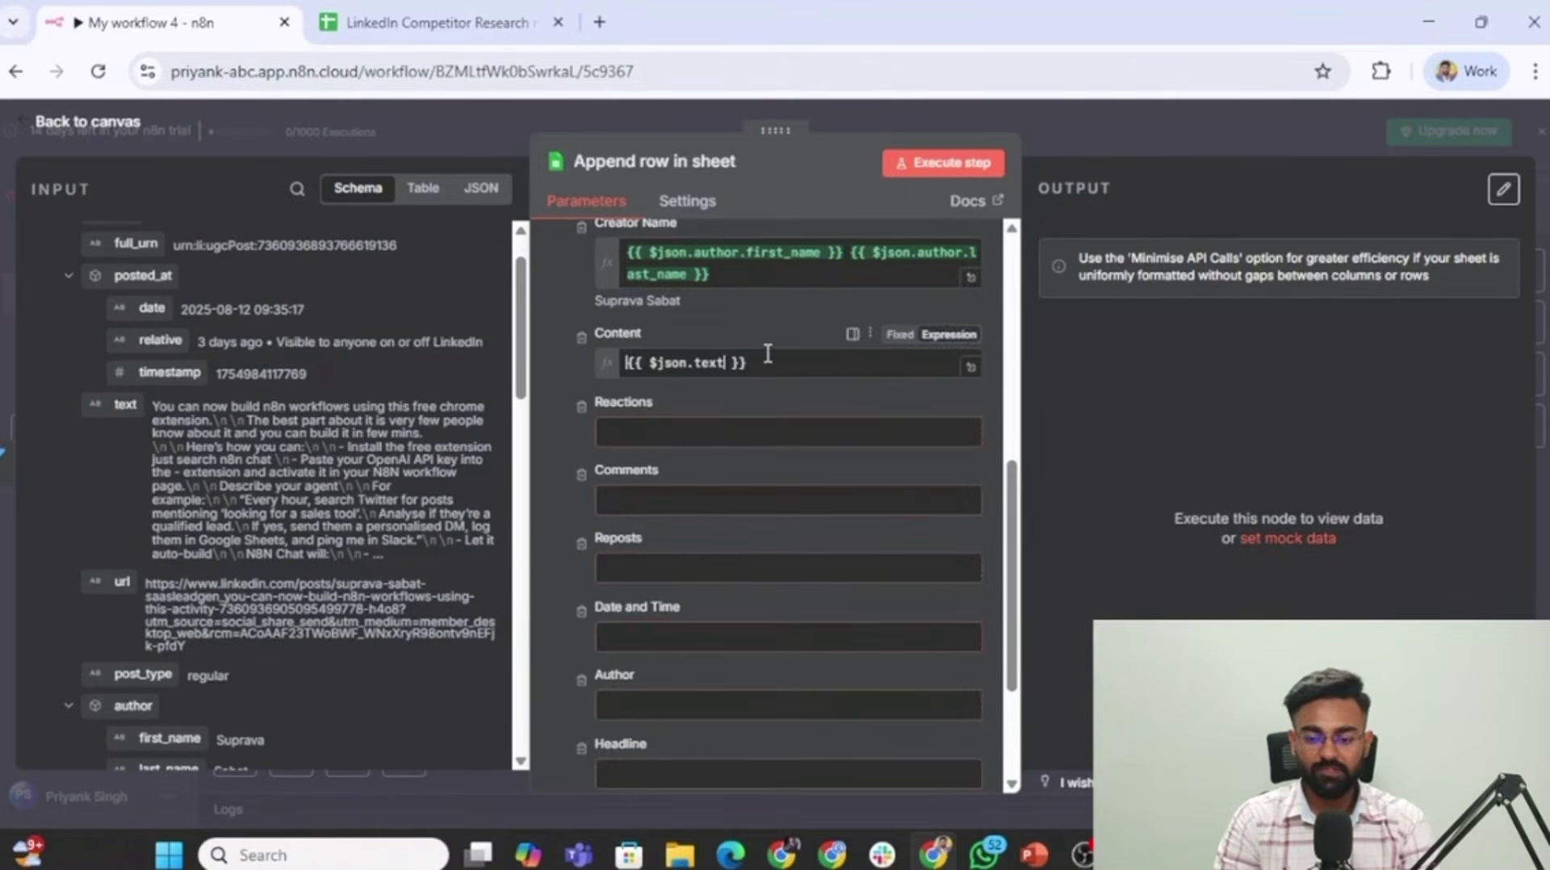
{"action": "left_click", "coordinate": [607, 317]}
Map total_reactions, comments, reposts and posted_at.date into Reactions, Comments, Reposts and Date and Time.
{"action": "scroll", "coordinate": [607, 316], "scroll_direction": "down", "scroll_amount": 1}
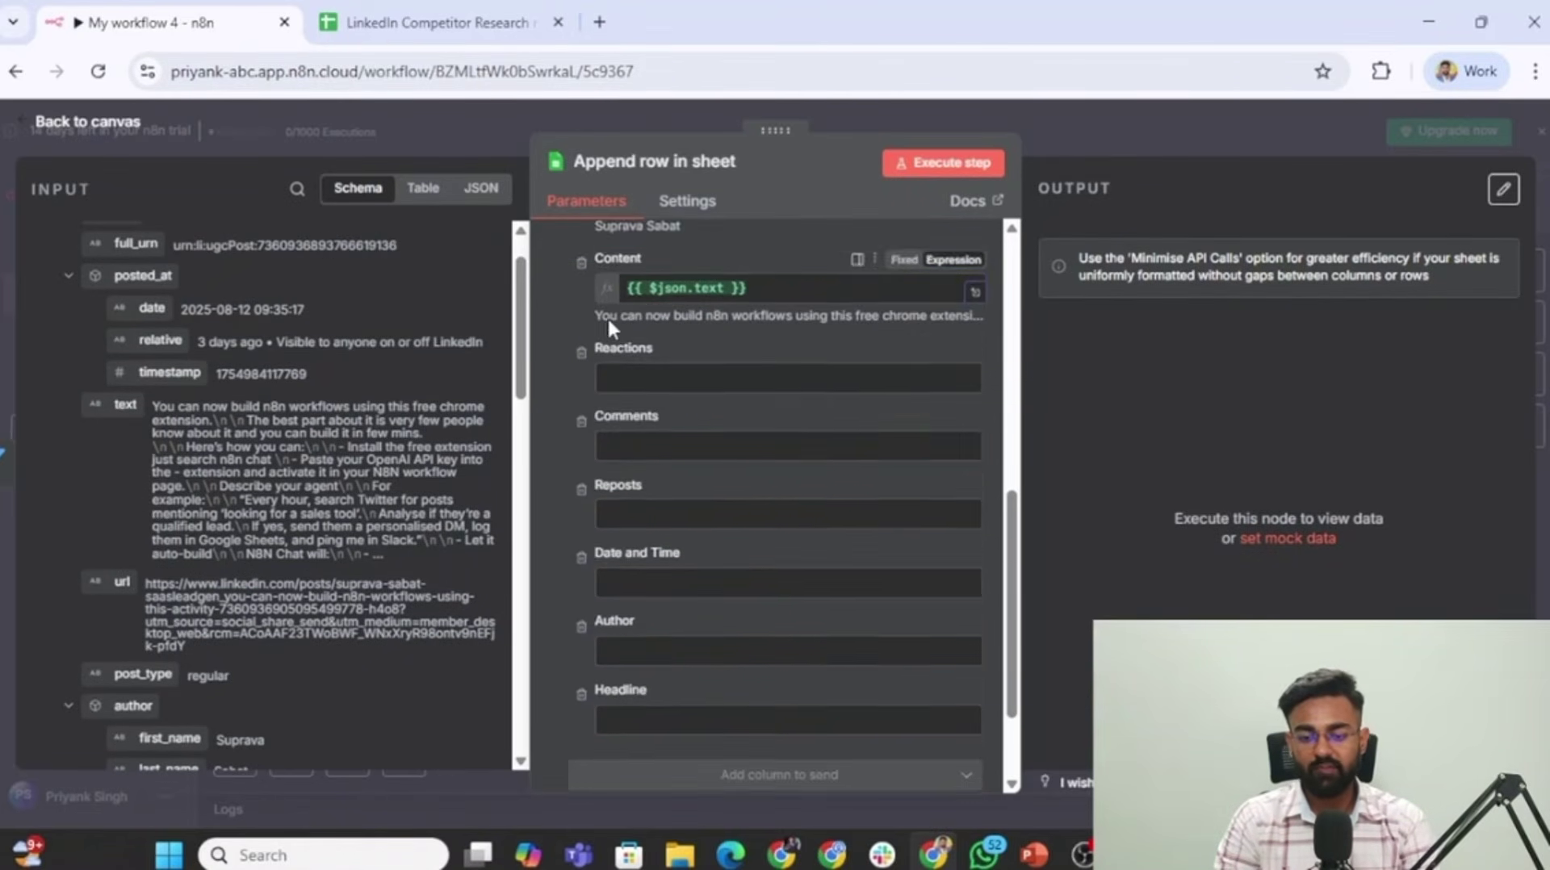
{"action": "scroll", "coordinate": [339, 438], "scroll_direction": "down", "scroll_amount": 7}
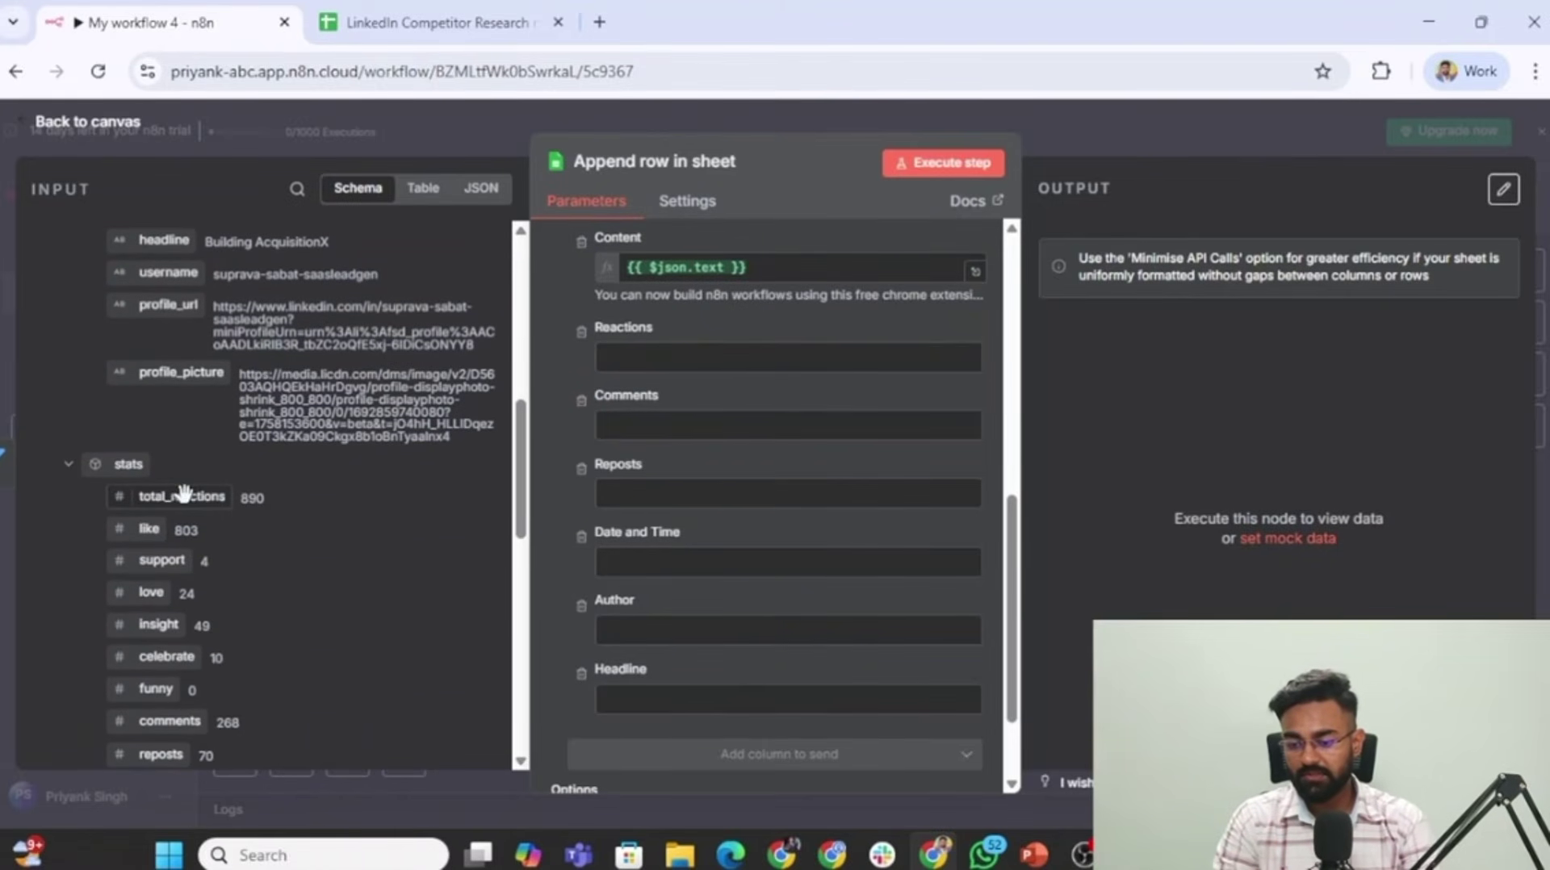
{"action": "left_click_drag", "start_coordinate": [181, 497], "coordinate": [646, 357]}
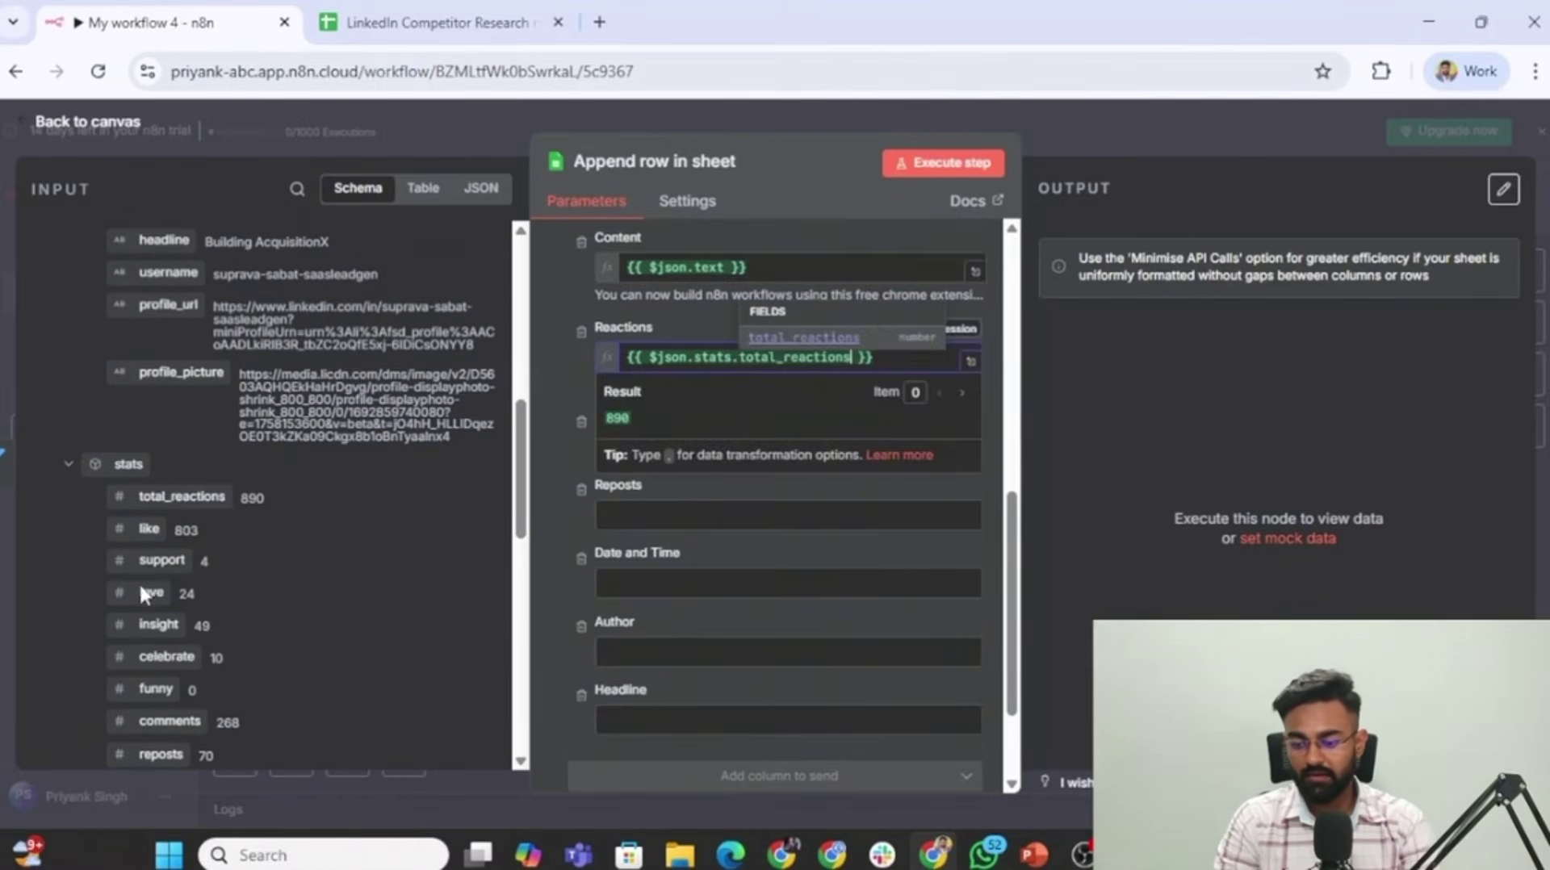
{"action": "scroll", "coordinate": [146, 590], "scroll_direction": "down", "scroll_amount": 2}
{"action": "left_click_drag", "start_coordinate": [165, 626], "coordinate": [640, 447]}
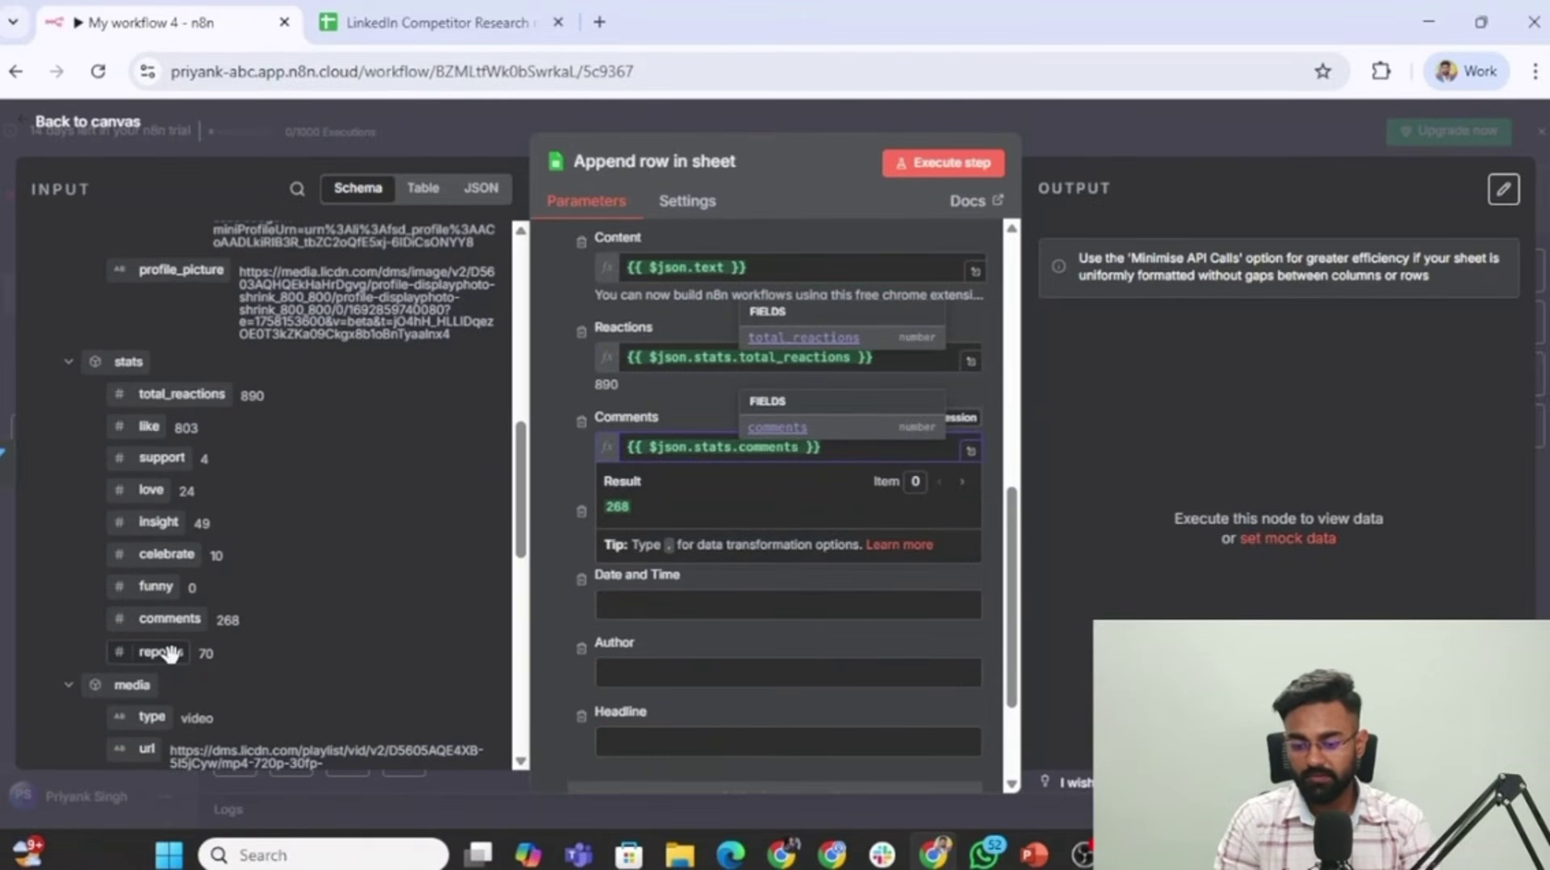
{"action": "left_click_drag", "start_coordinate": [170, 654], "coordinate": [638, 536]}
{"action": "scroll", "coordinate": [171, 619], "scroll_direction": "down", "scroll_amount": 1}
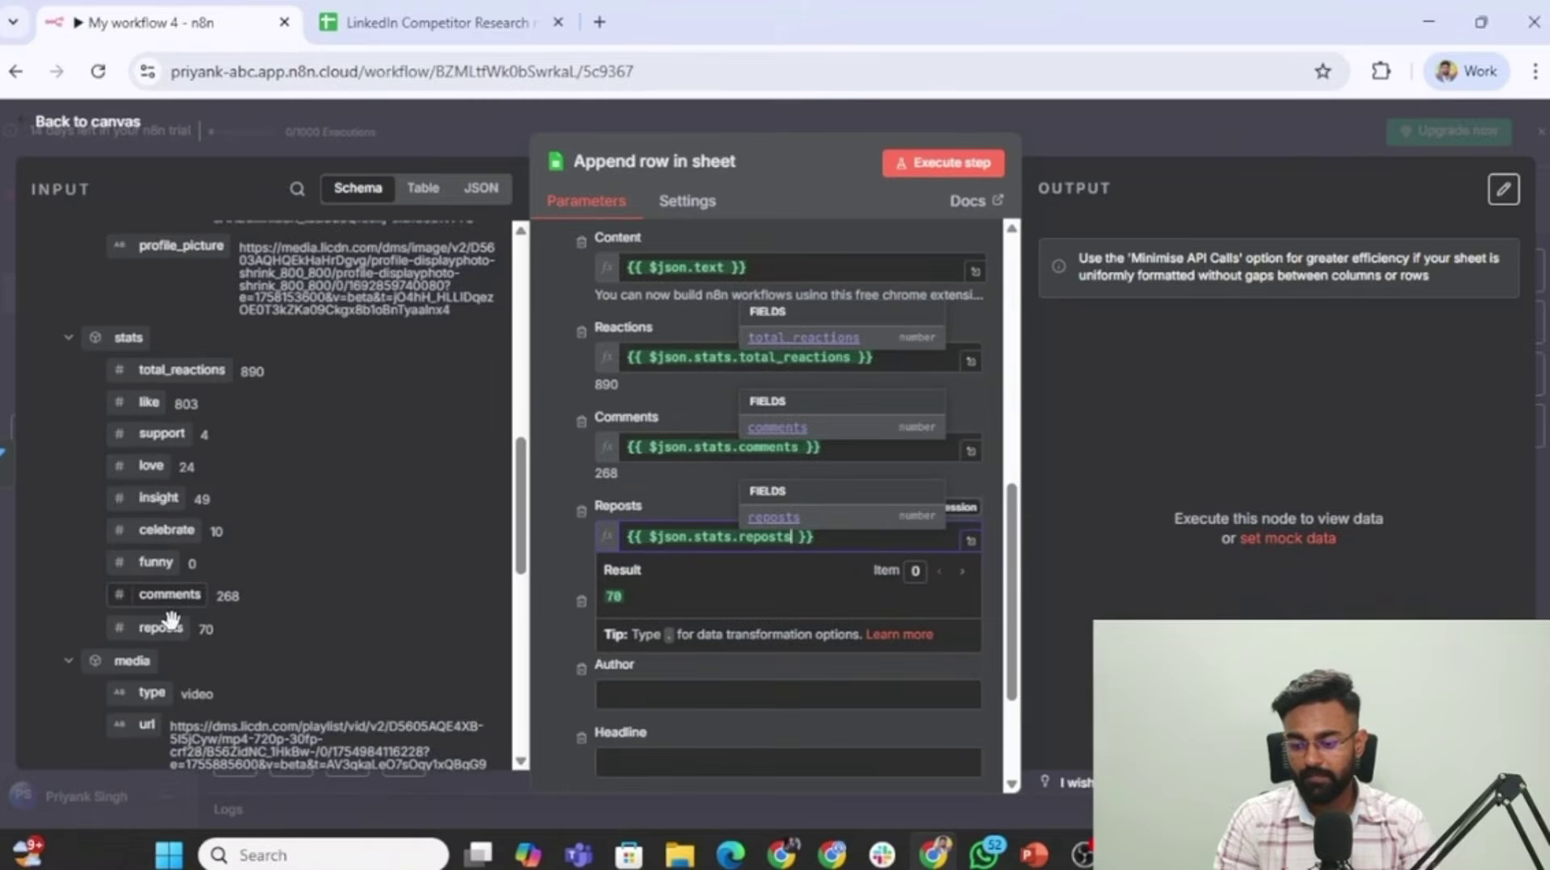
{"action": "scroll", "coordinate": [171, 620], "scroll_direction": "down", "scroll_amount": 3}
{"action": "scroll", "coordinate": [171, 620], "scroll_direction": "up", "scroll_amount": 15}
{"action": "left_click_drag", "start_coordinate": [151, 369], "coordinate": [634, 622]}
{"action": "scroll", "coordinate": [630, 565], "scroll_direction": "down", "scroll_amount": 3}
Map the author's first_name into Author and headline into Headline.
{"action": "left_click", "coordinate": [610, 507]}
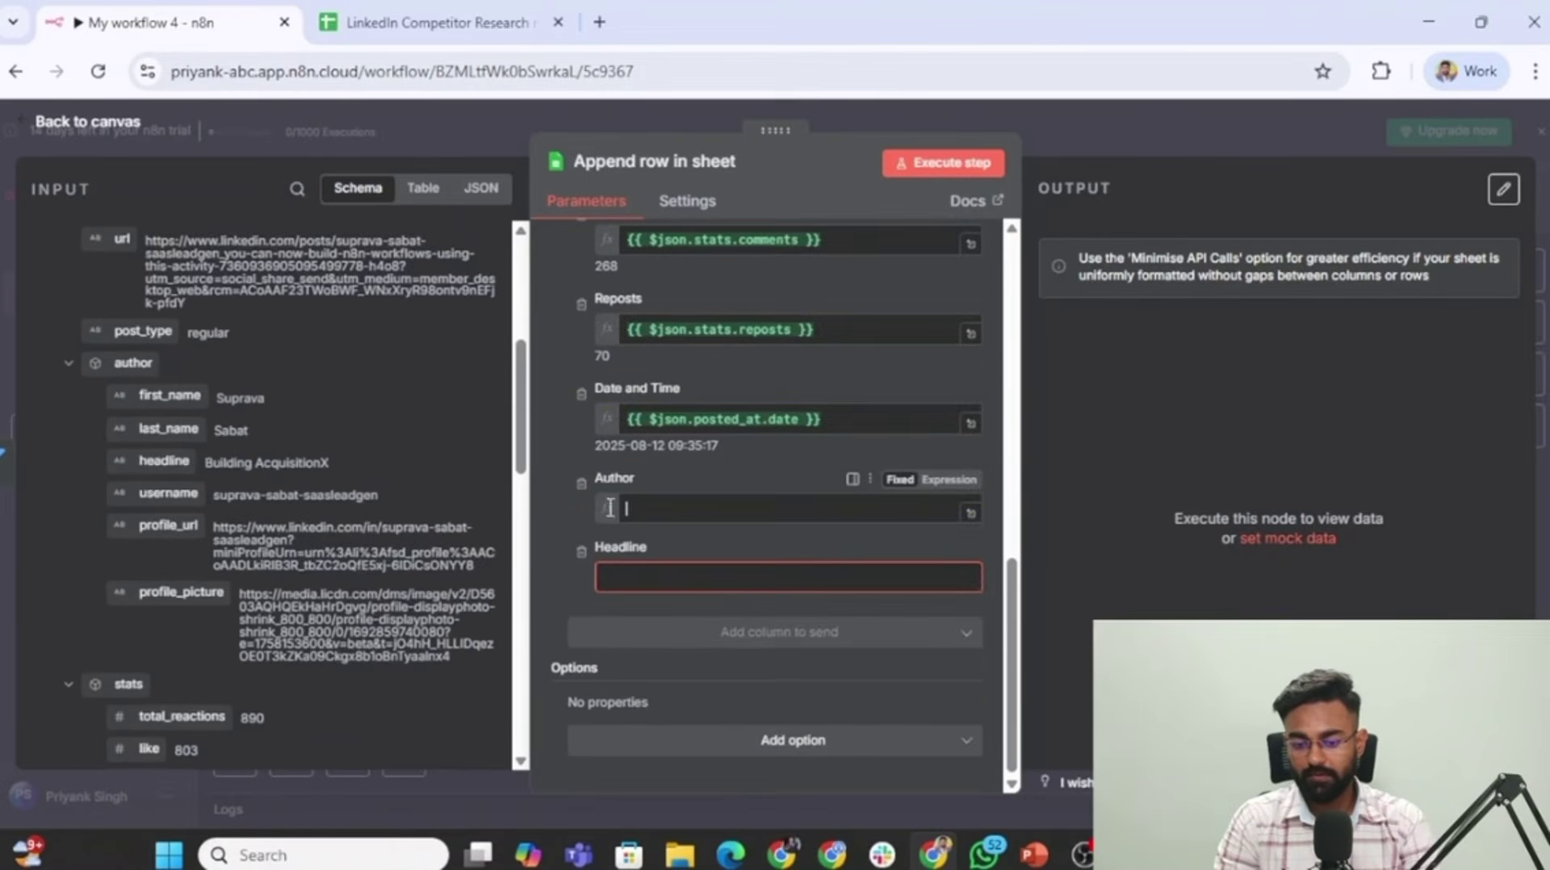
{"action": "left_click_drag", "start_coordinate": [170, 395], "coordinate": [727, 508]}
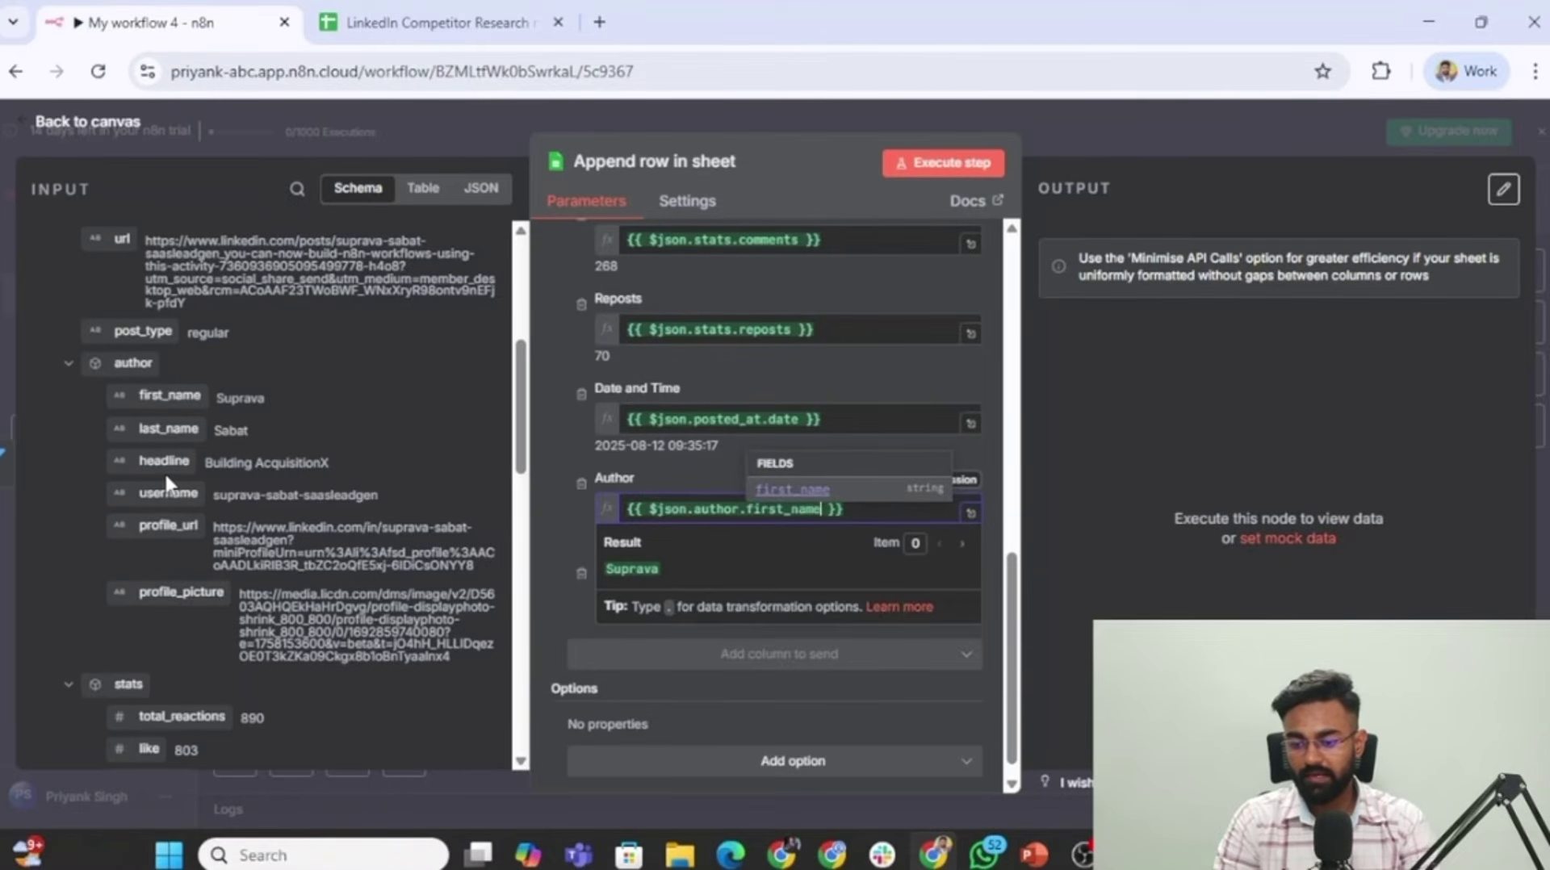
{"action": "left_click_drag", "start_coordinate": [164, 462], "coordinate": [646, 599]}
{"action": "scroll", "coordinate": [574, 518], "scroll_direction": "down", "scroll_amount": 1}
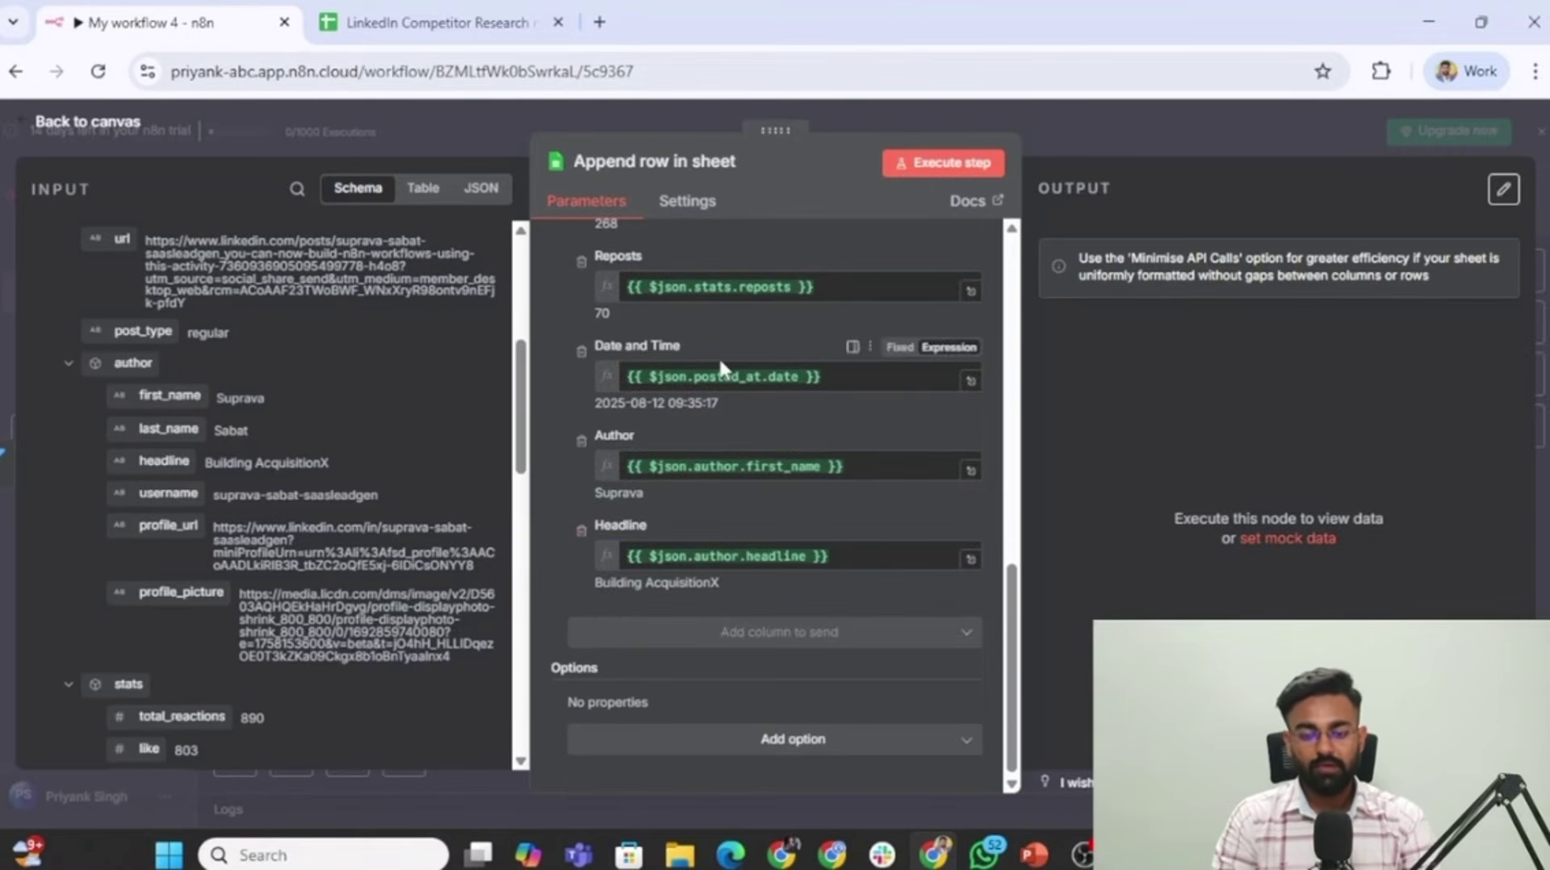
{"action": "scroll", "coordinate": [719, 356], "scroll_direction": "up", "scroll_amount": 5}
{"action": "left_click", "coordinate": [359, 16]}
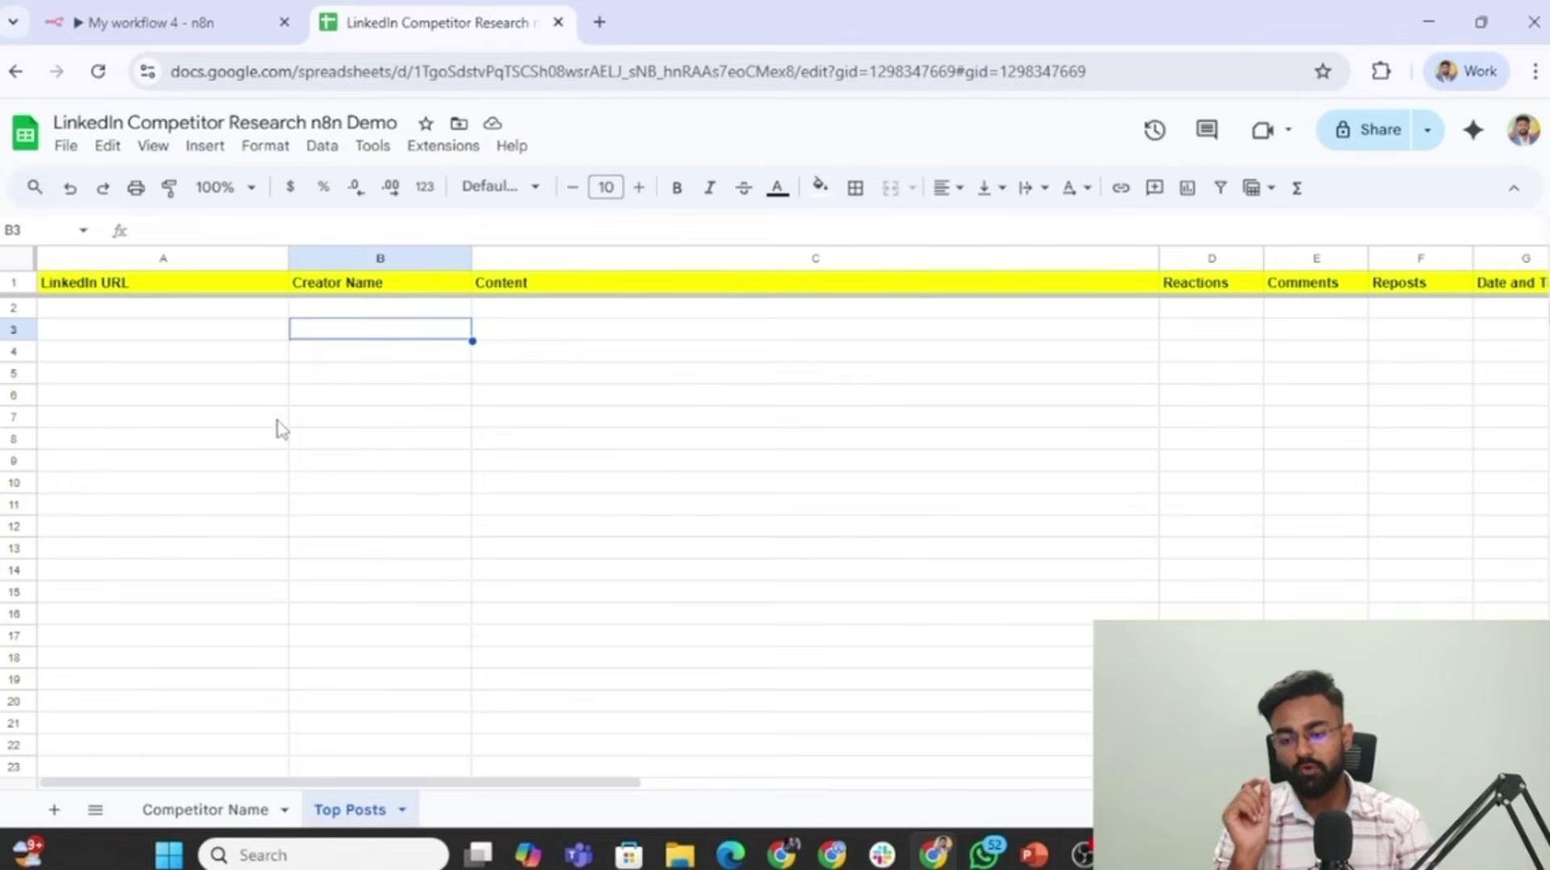
Run the Append row in sheet node, writing 10 posts with LinkedIn URL, Creator Name and Content.
{"action": "left_click", "coordinate": [125, 16]}
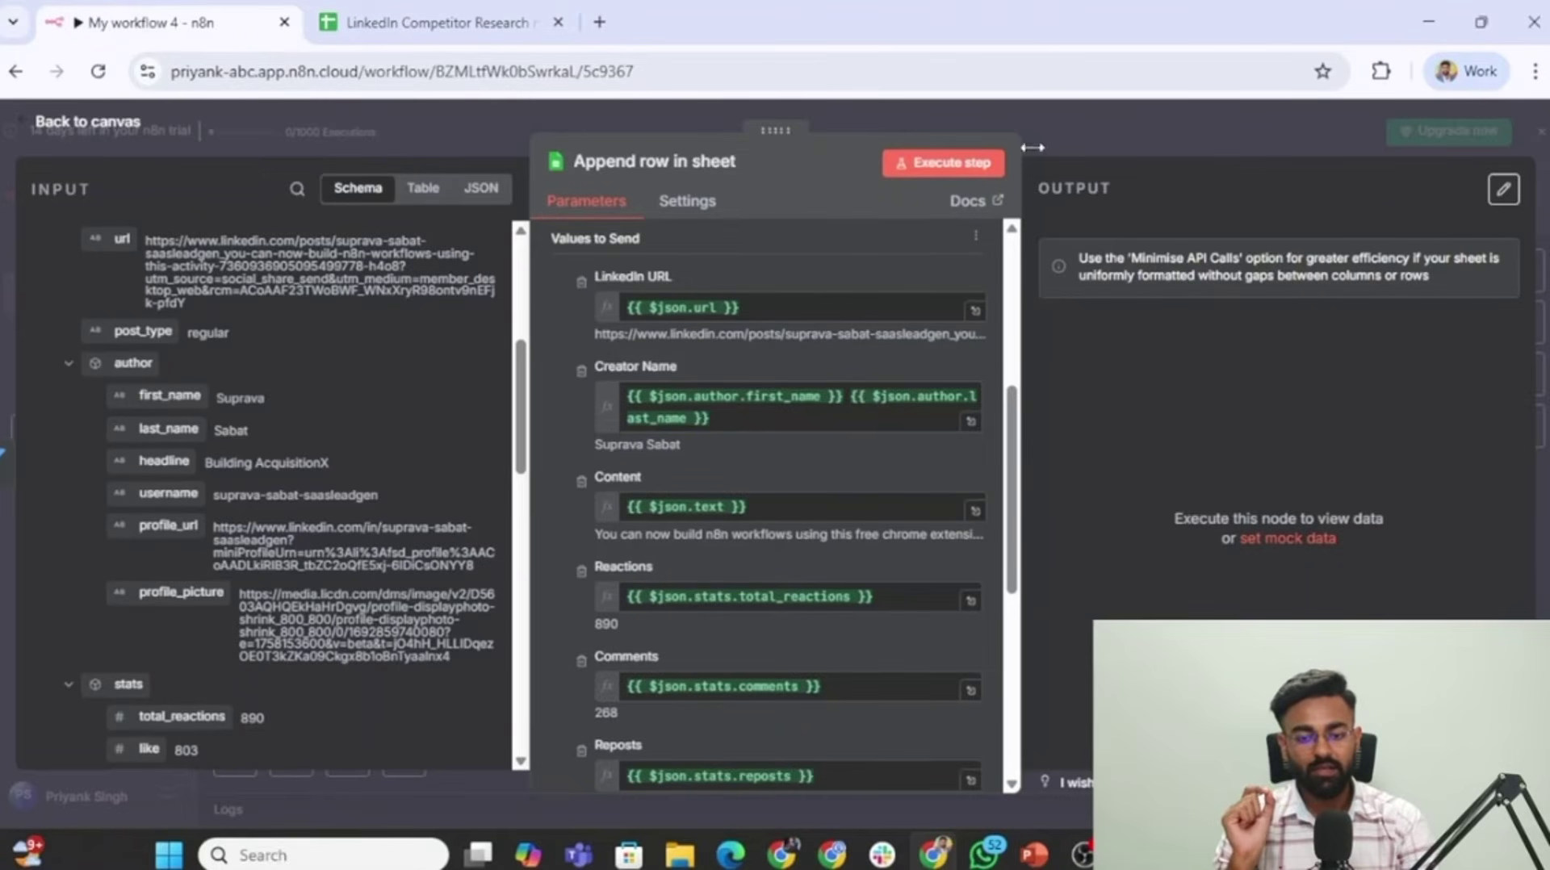
{"action": "left_click", "coordinate": [949, 162]}
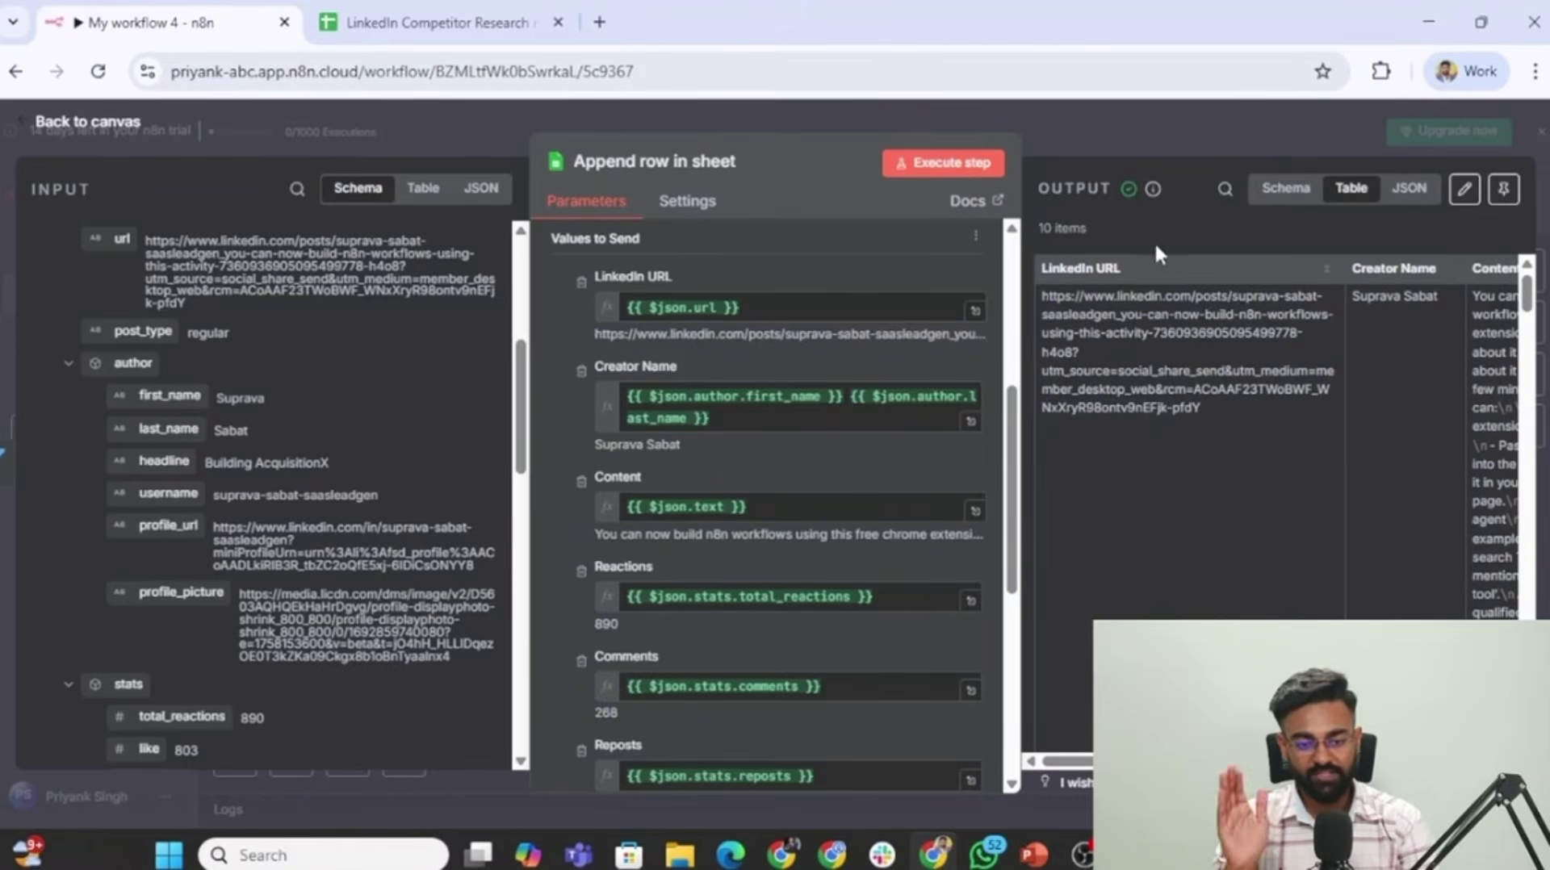
{"action": "left_click", "coordinate": [363, 16]}
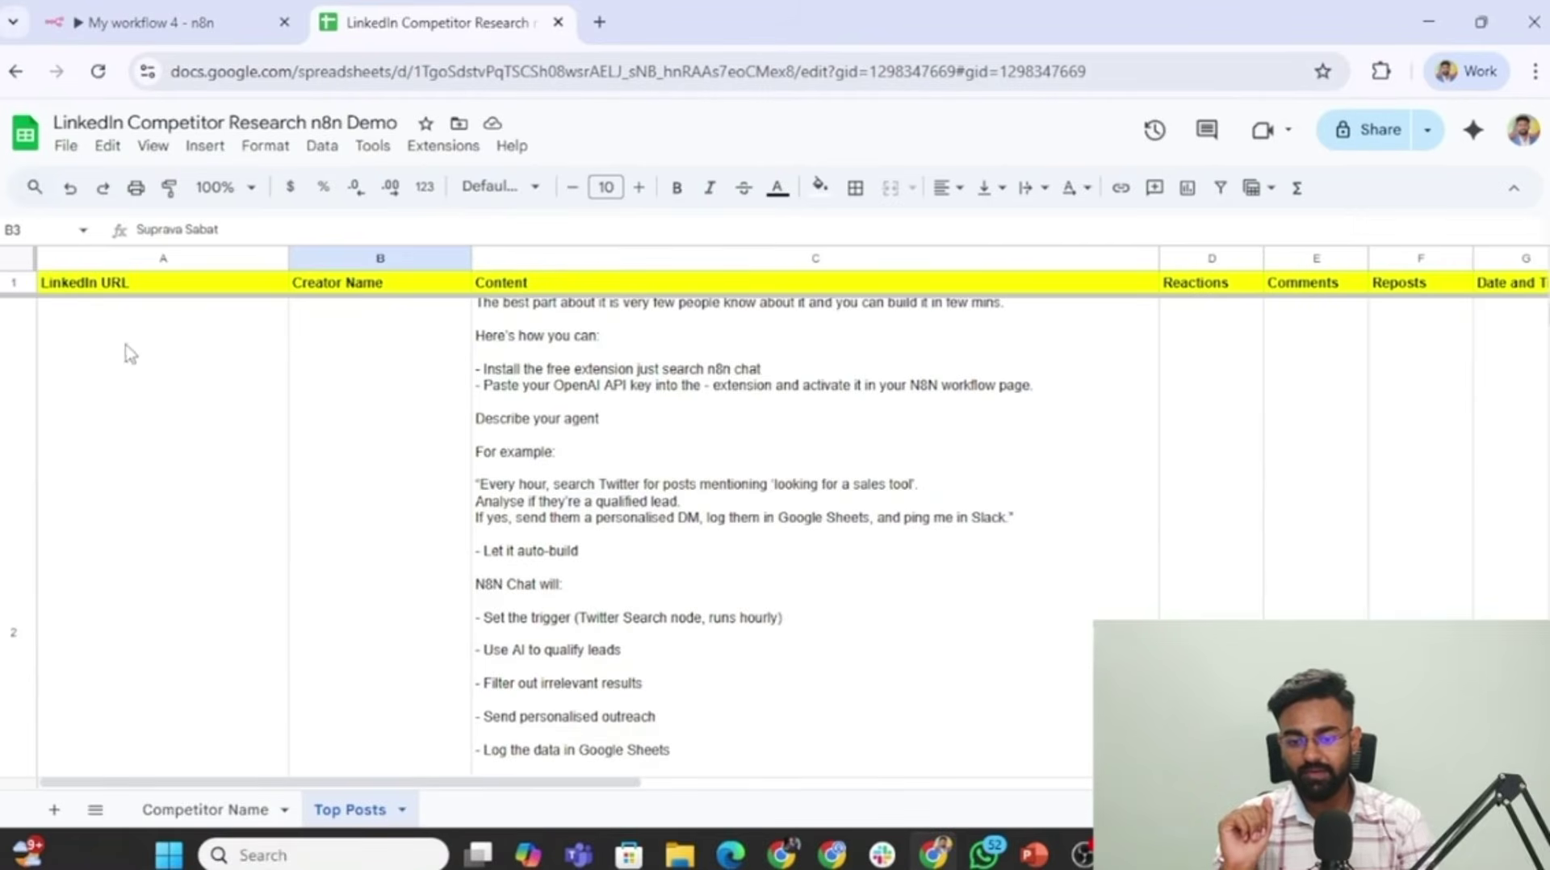
Review the appended rows in the Top Posts sheet, checking post URLs like cell A3 and their columns.
{"action": "scroll", "coordinate": [364, 403], "scroll_direction": "up", "scroll_amount": 1}
{"action": "scroll", "coordinate": [365, 404], "scroll_direction": "down", "scroll_amount": 15}
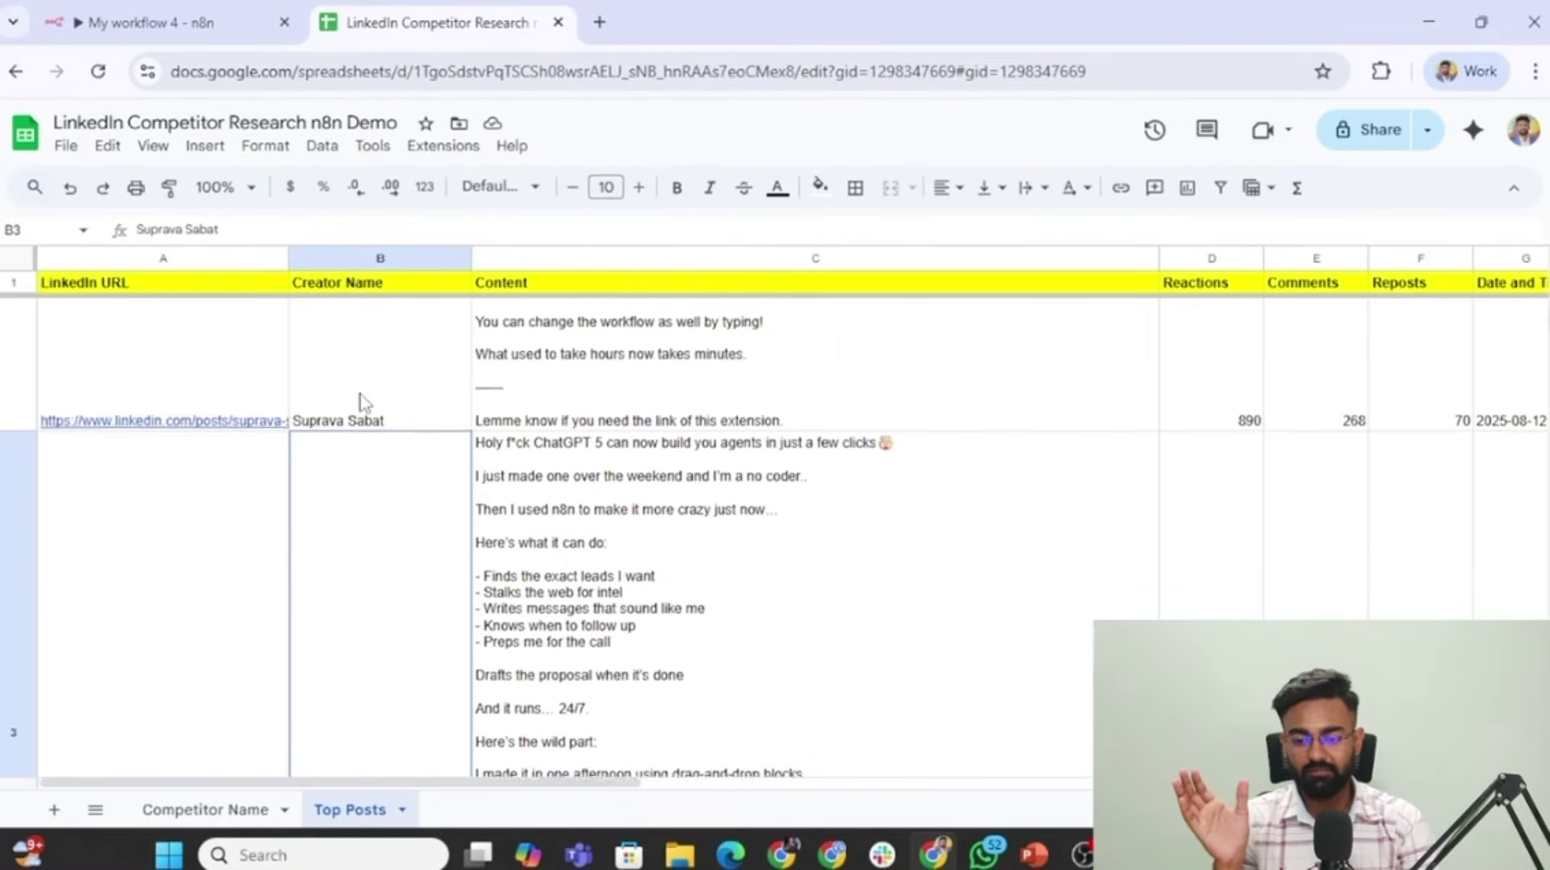
{"action": "scroll", "coordinate": [365, 404], "scroll_direction": "down", "scroll_amount": 5}
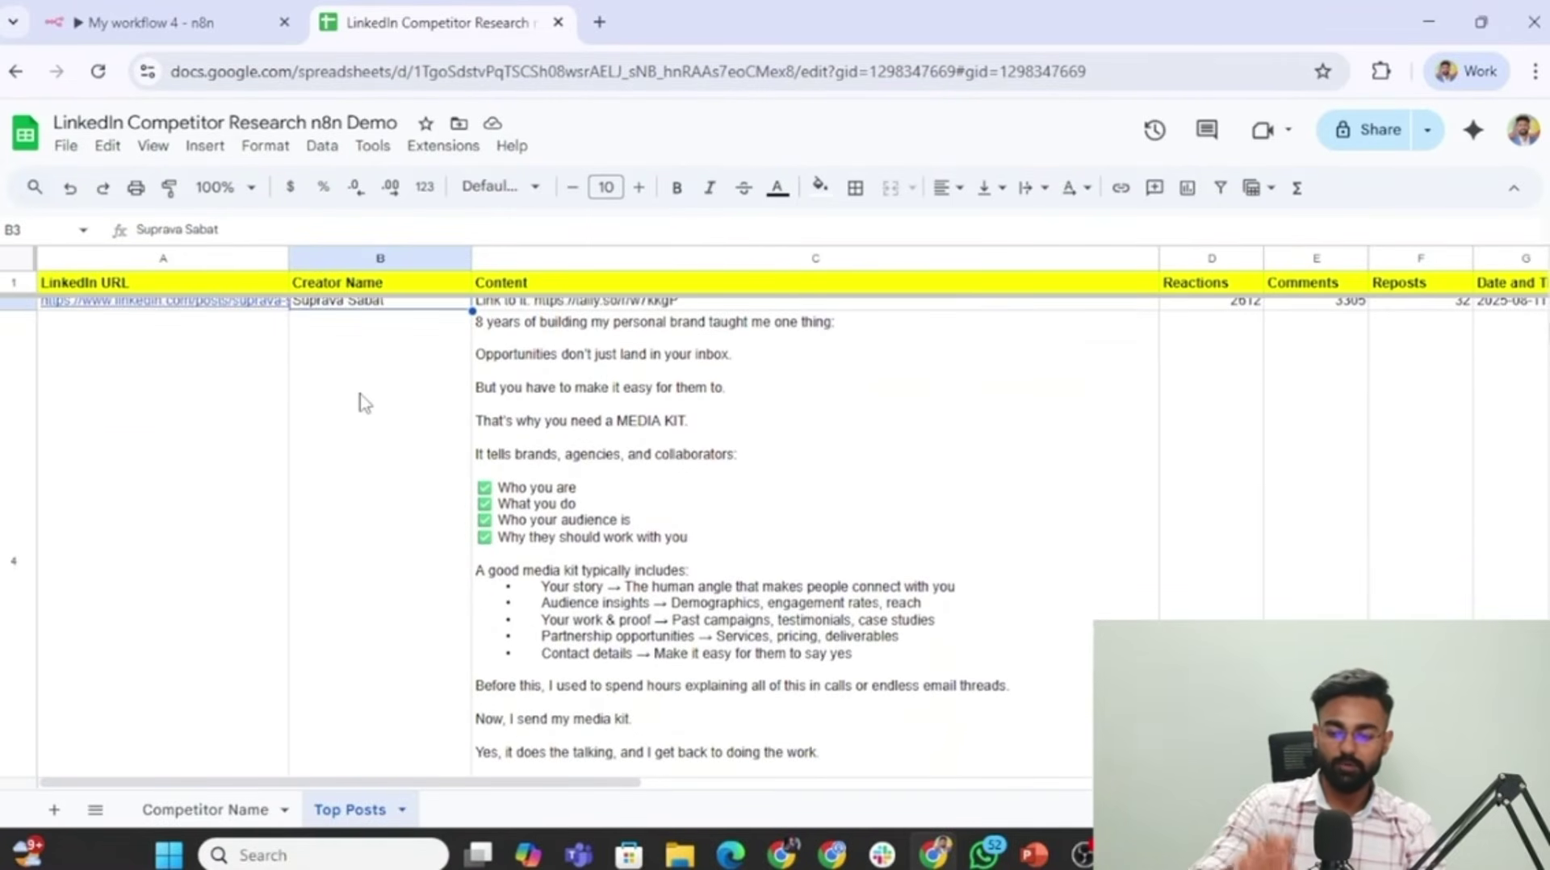
{"action": "scroll", "coordinate": [365, 404], "scroll_direction": "down", "scroll_amount": 10}
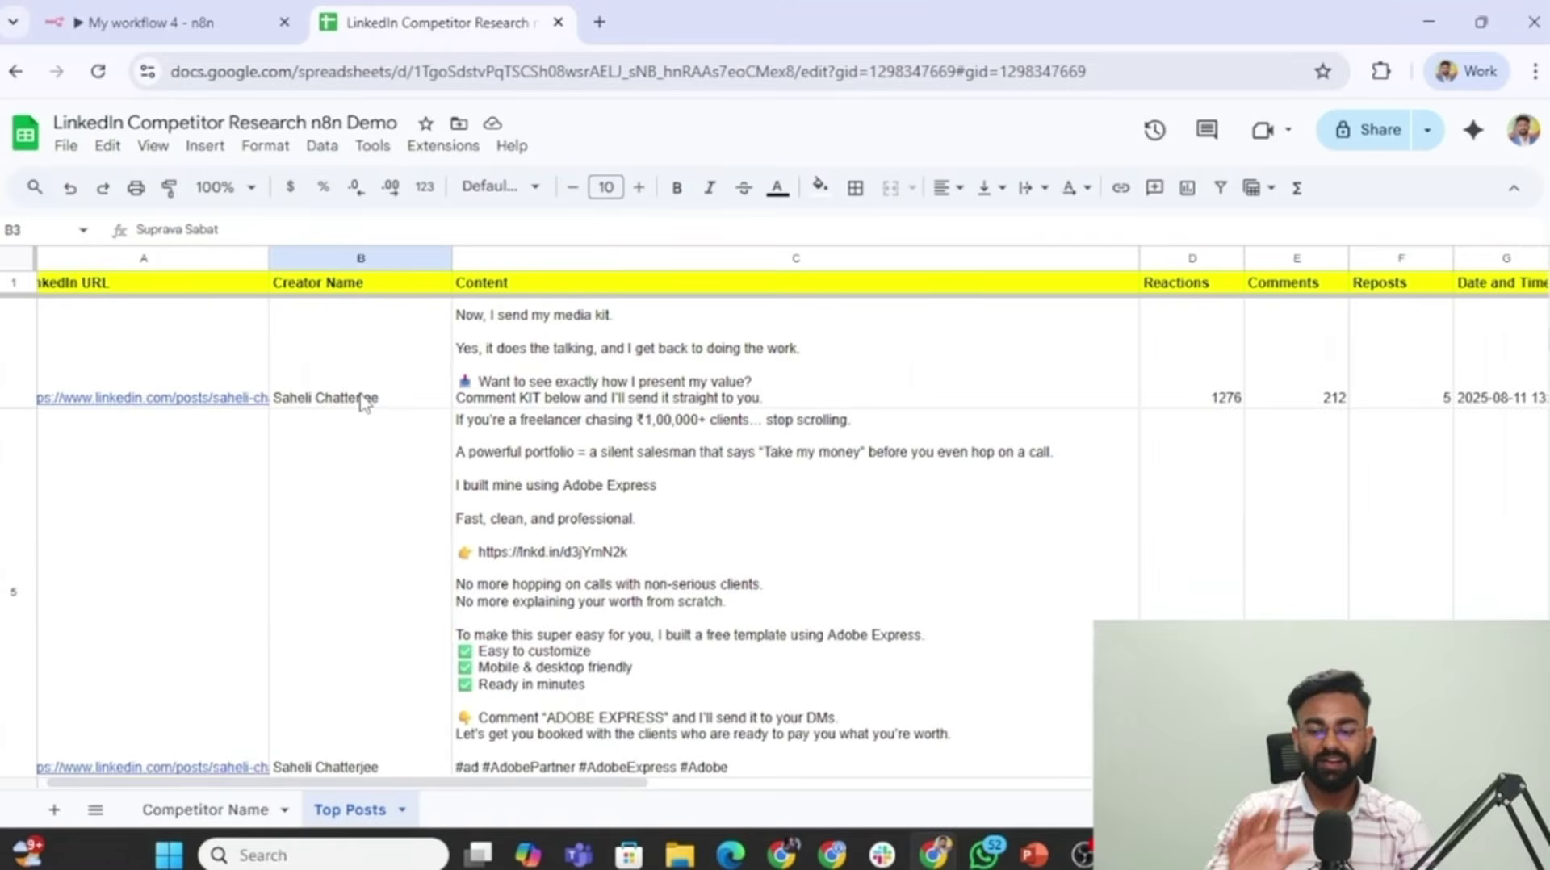
{"action": "scroll", "coordinate": [361, 401], "scroll_direction": "down", "scroll_amount": 5}
{"action": "scroll", "coordinate": [361, 401], "scroll_direction": "up", "scroll_amount": 10}
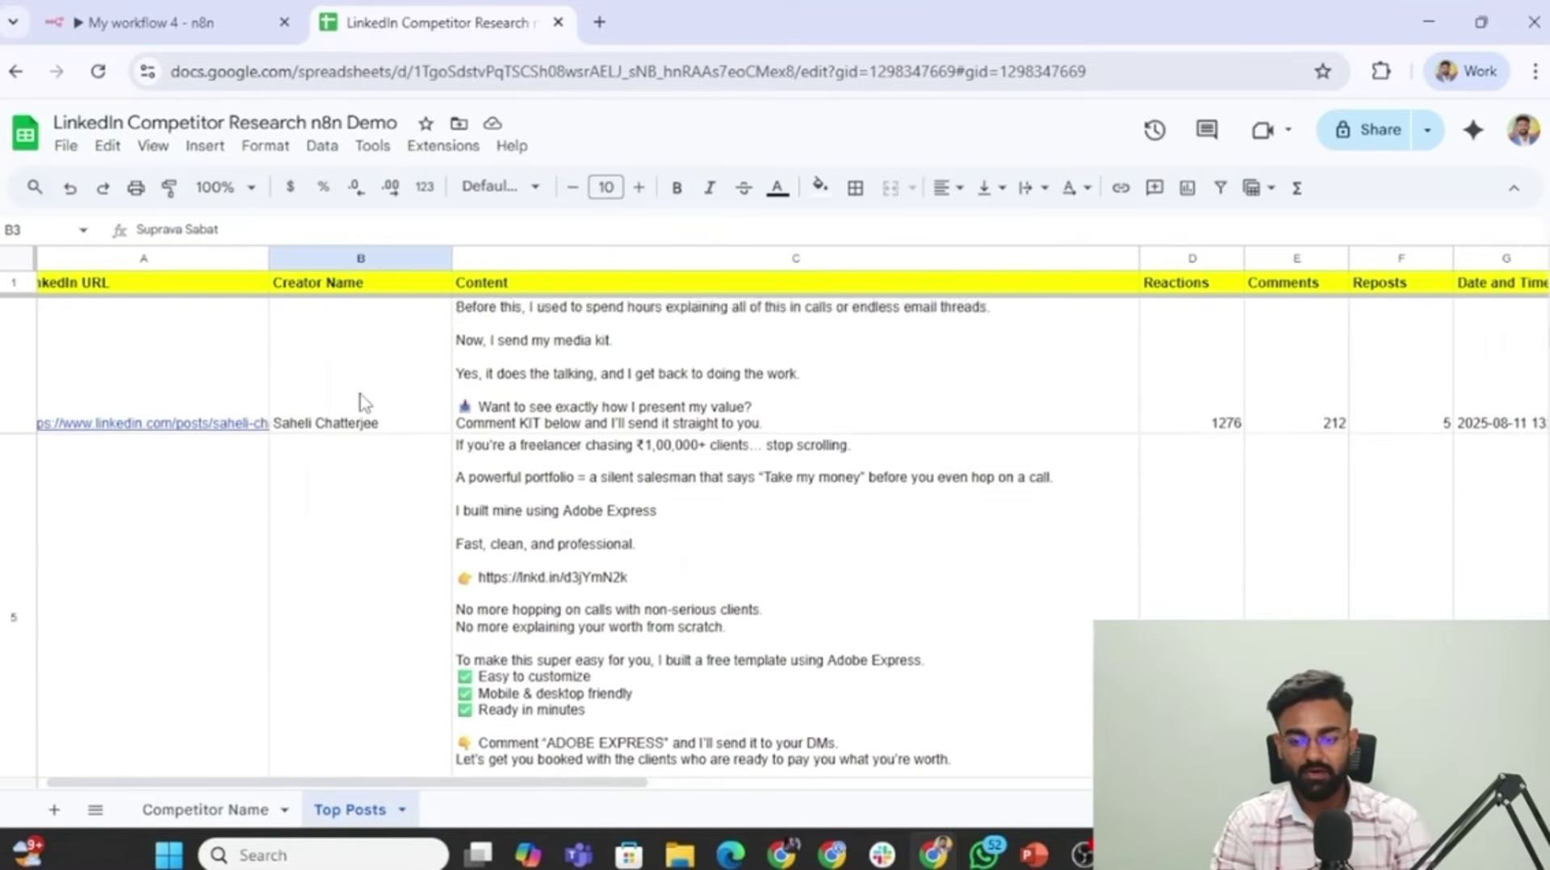
{"action": "left_click", "coordinate": [125, 442]}
{"action": "scroll", "coordinate": [640, 448], "scroll_direction": "right", "scroll_amount": 3}
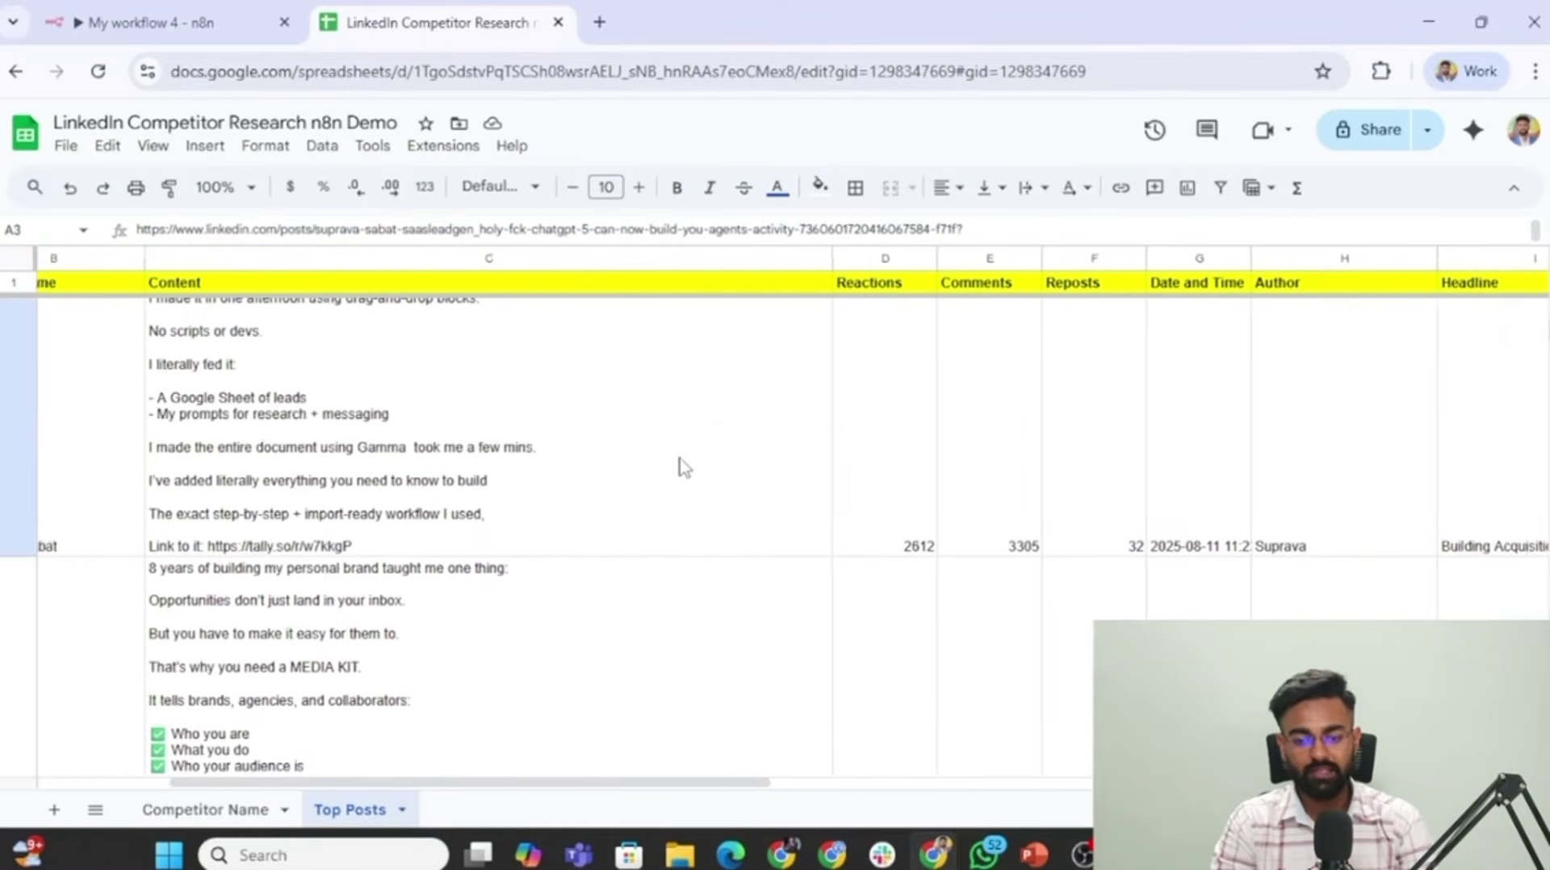
{"action": "scroll", "coordinate": [1098, 490], "scroll_direction": "down", "scroll_amount": 15}
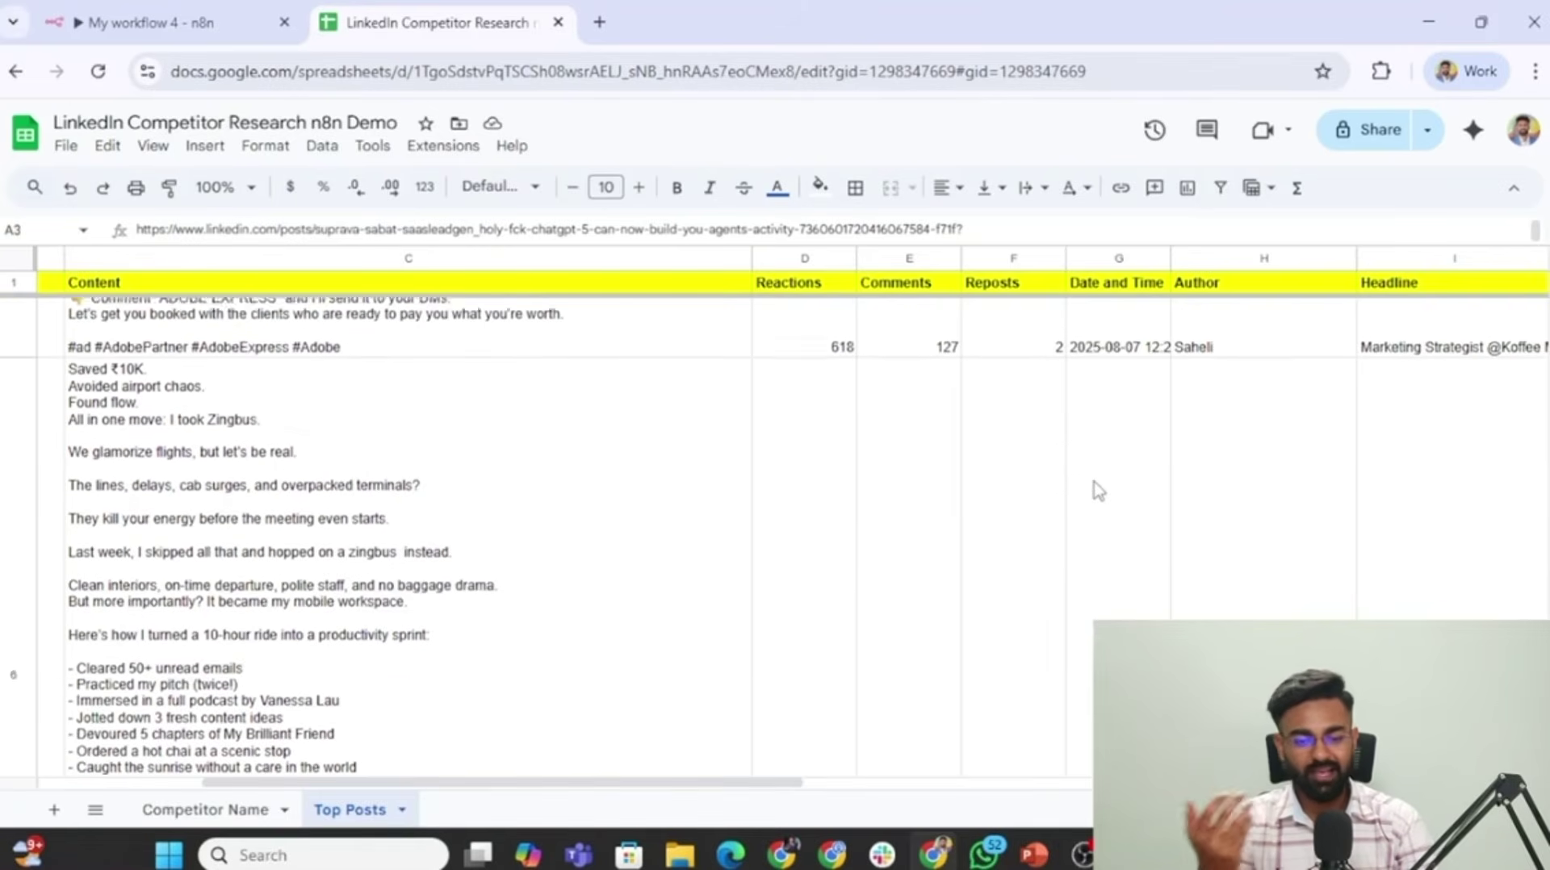
{"action": "scroll", "coordinate": [1098, 490], "scroll_direction": "left", "scroll_amount": 3}
{"action": "scroll", "coordinate": [1098, 490], "scroll_direction": "down", "scroll_amount": 15}
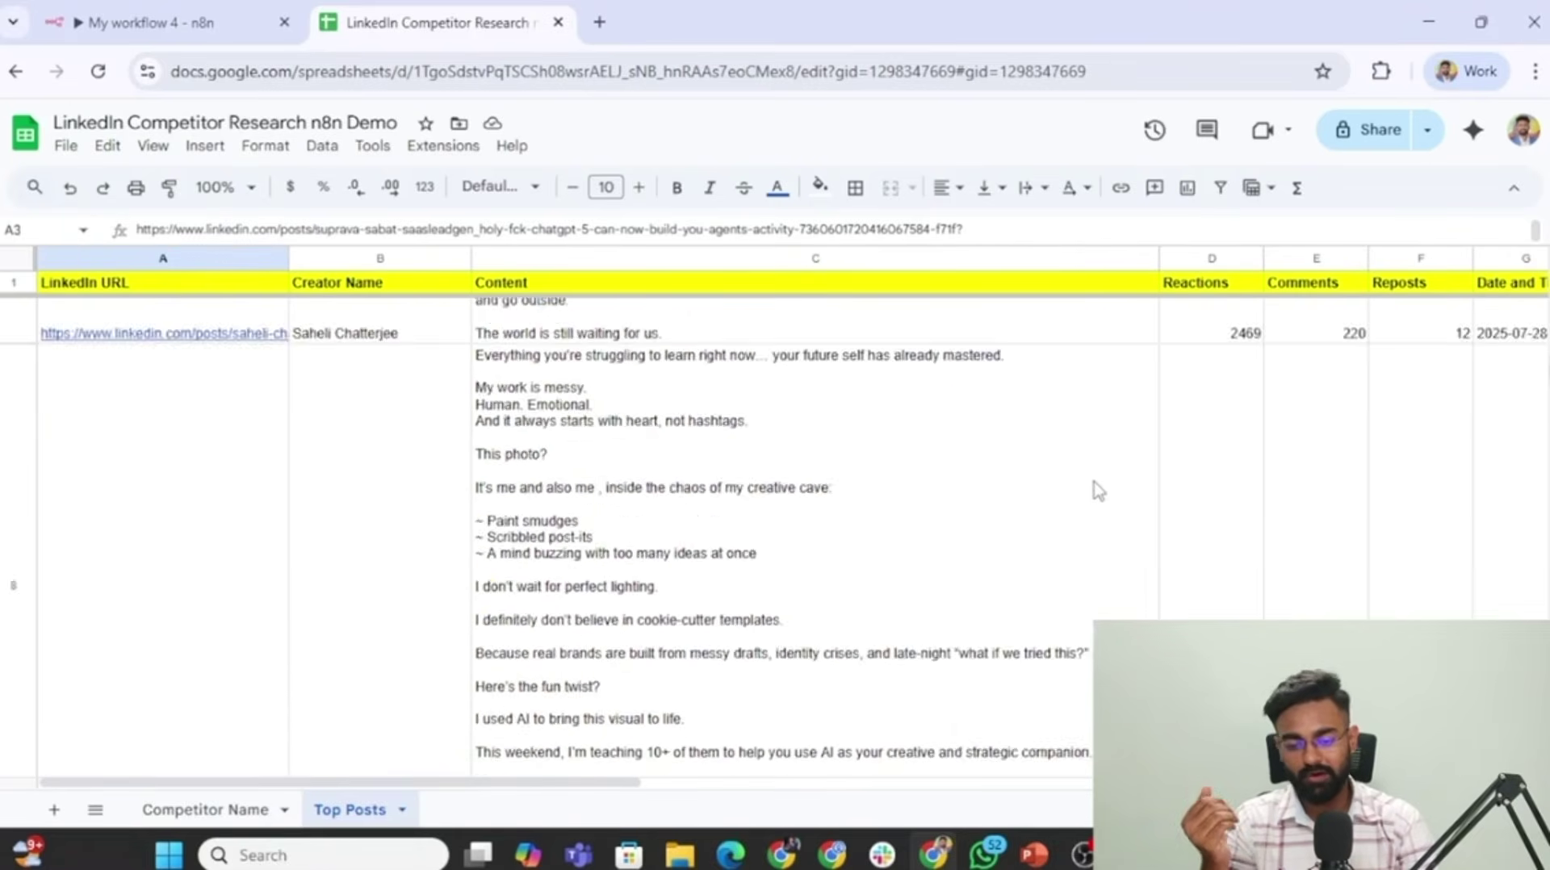
{"action": "scroll", "coordinate": [1098, 490], "scroll_direction": "down", "scroll_amount": 4}
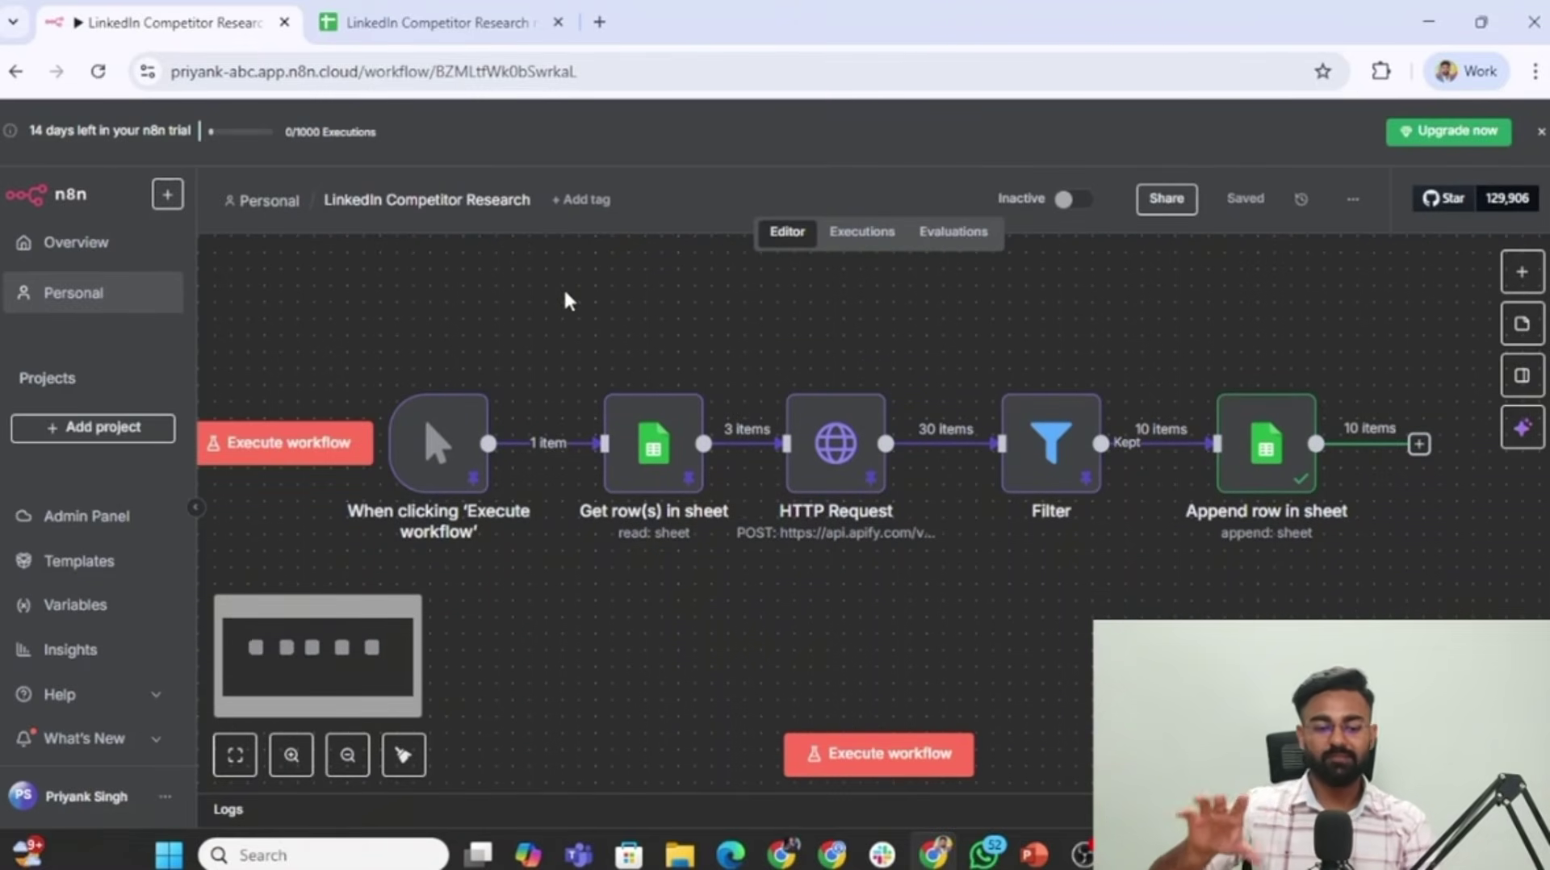
{"action": "mouse_move", "coordinate": [398, 368]}
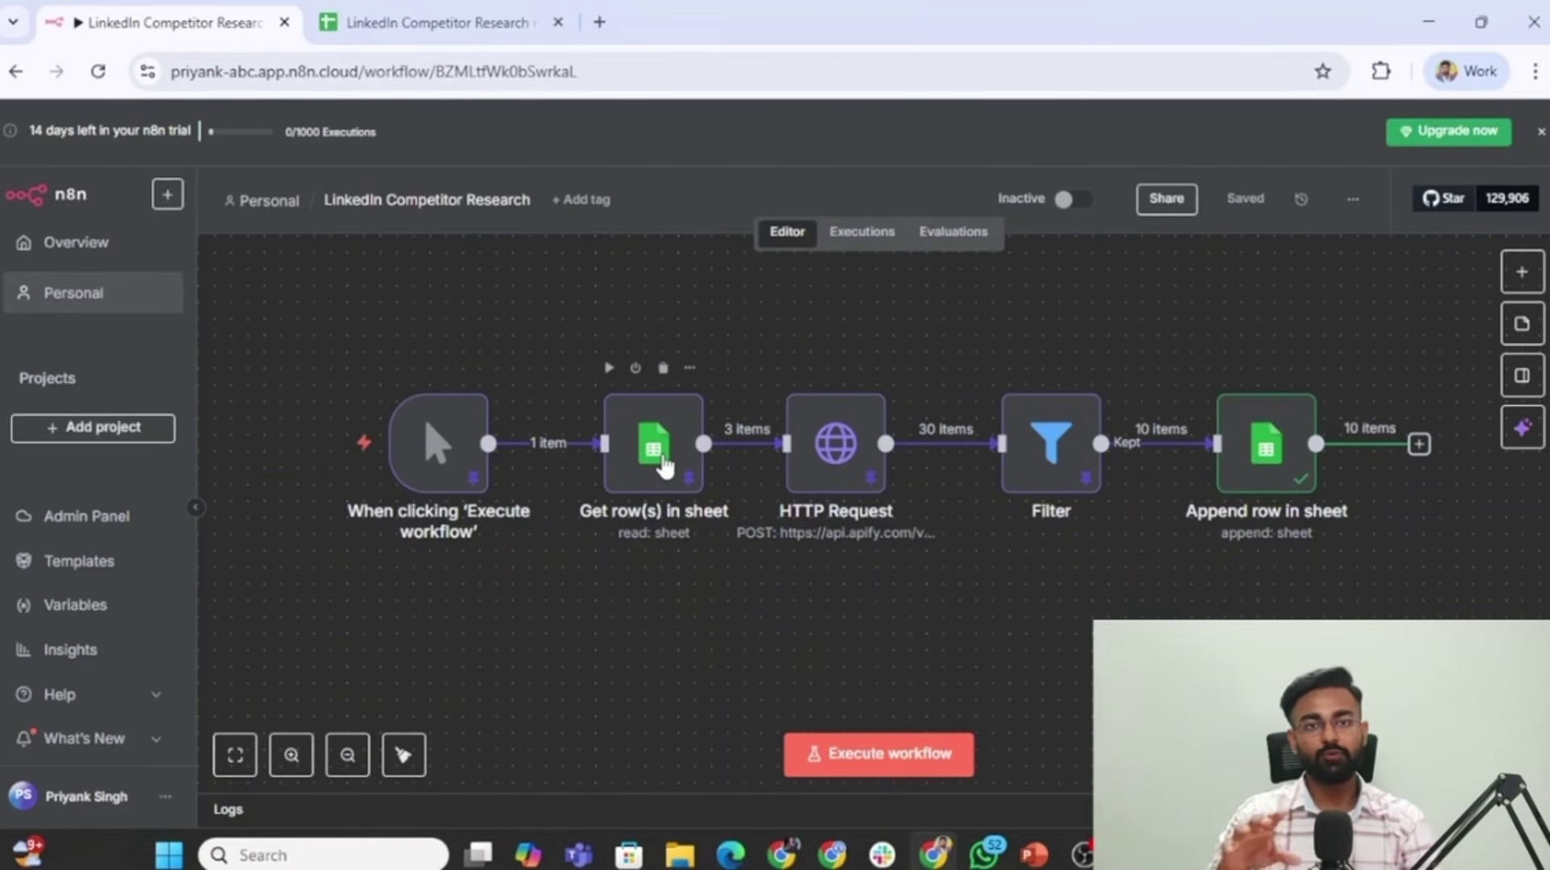
{"action": "key", "text": "alt+Tab"}
{"action": "key", "text": "alt+shift+Tab"}
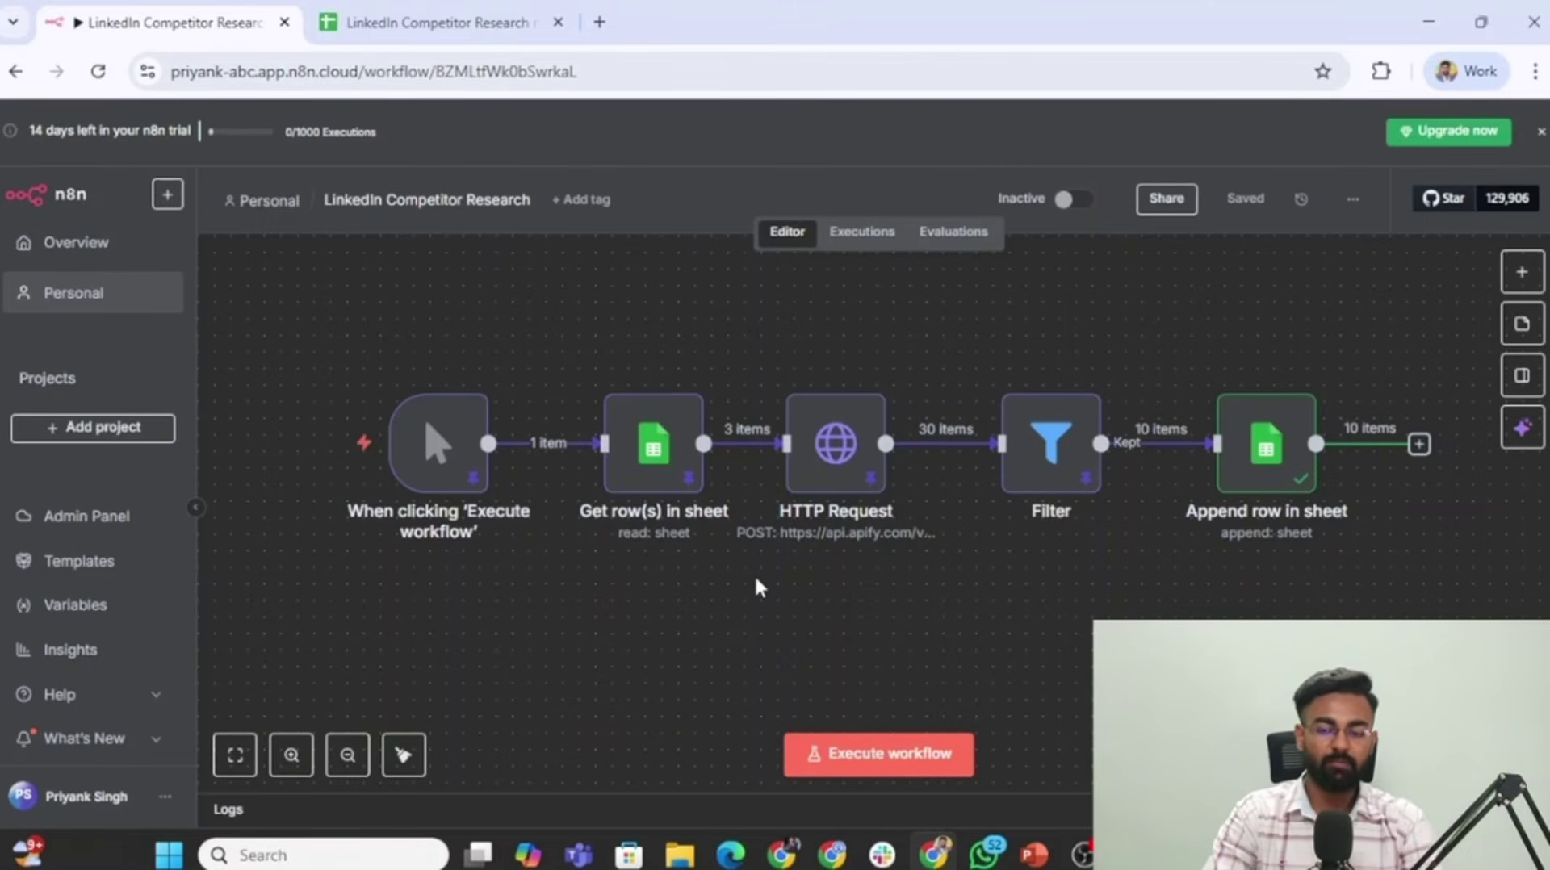
{"action": "left_click_drag", "start_coordinate": [293, 308], "coordinate": [1357, 606]}
{"action": "mouse_move", "coordinate": [443, 395]}
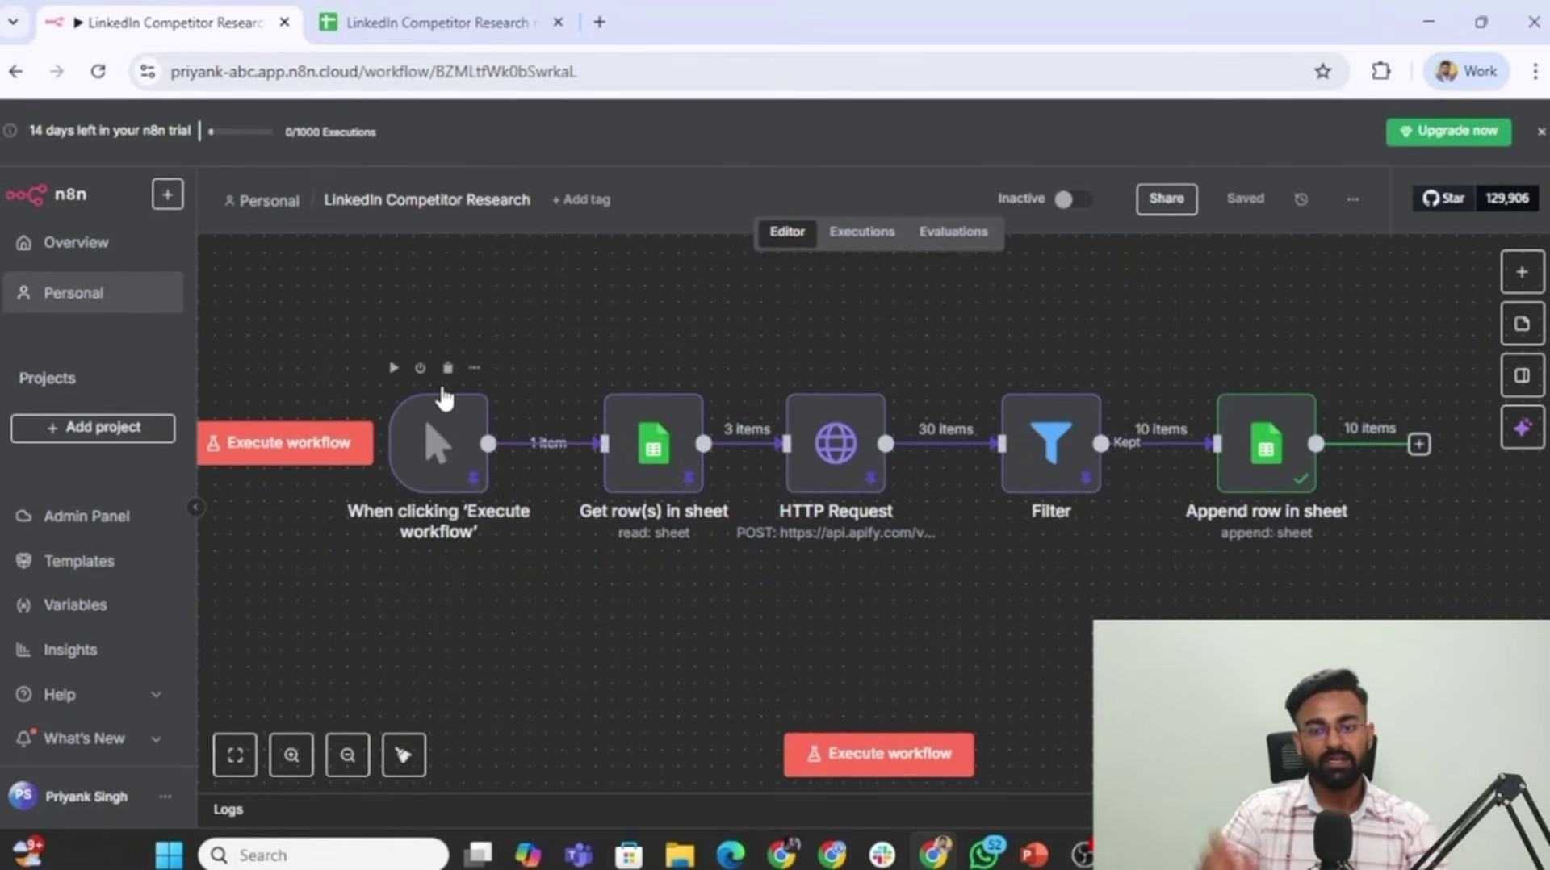